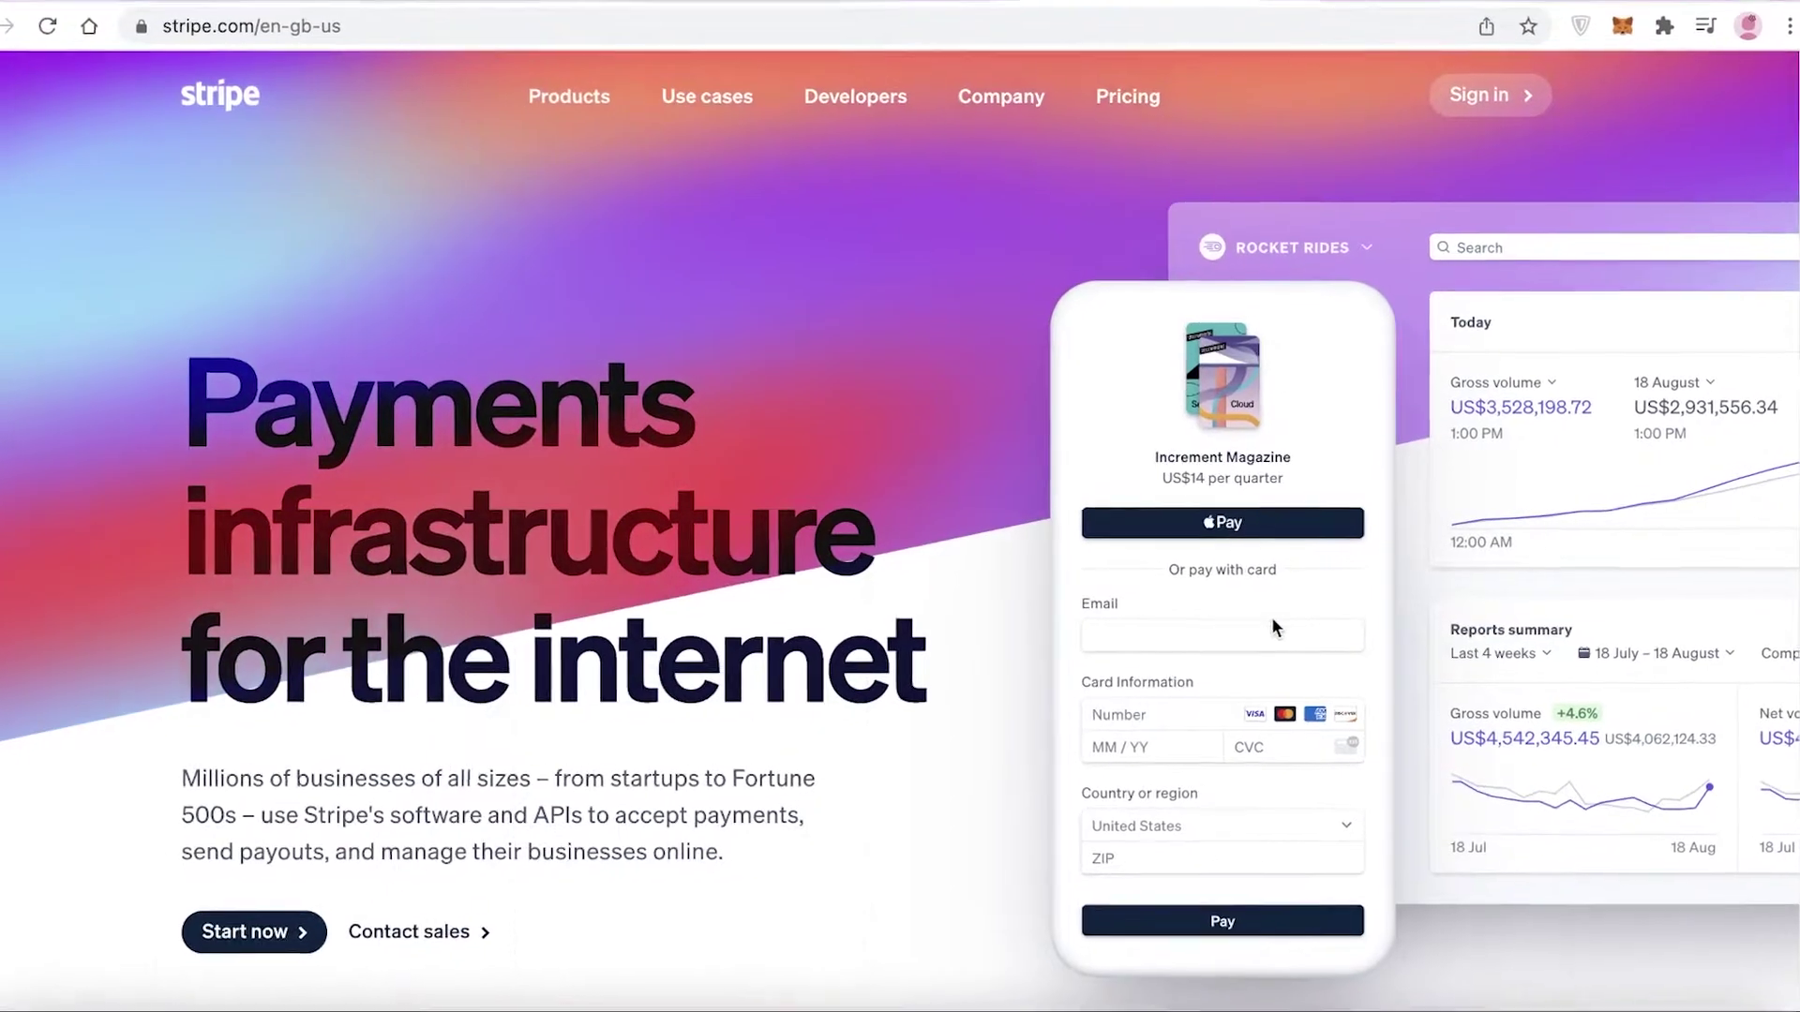
Browse the Stripe homepage's products section, then switch to the WooCommerce user dashboard.
scroll(1251, 639, down, 10)
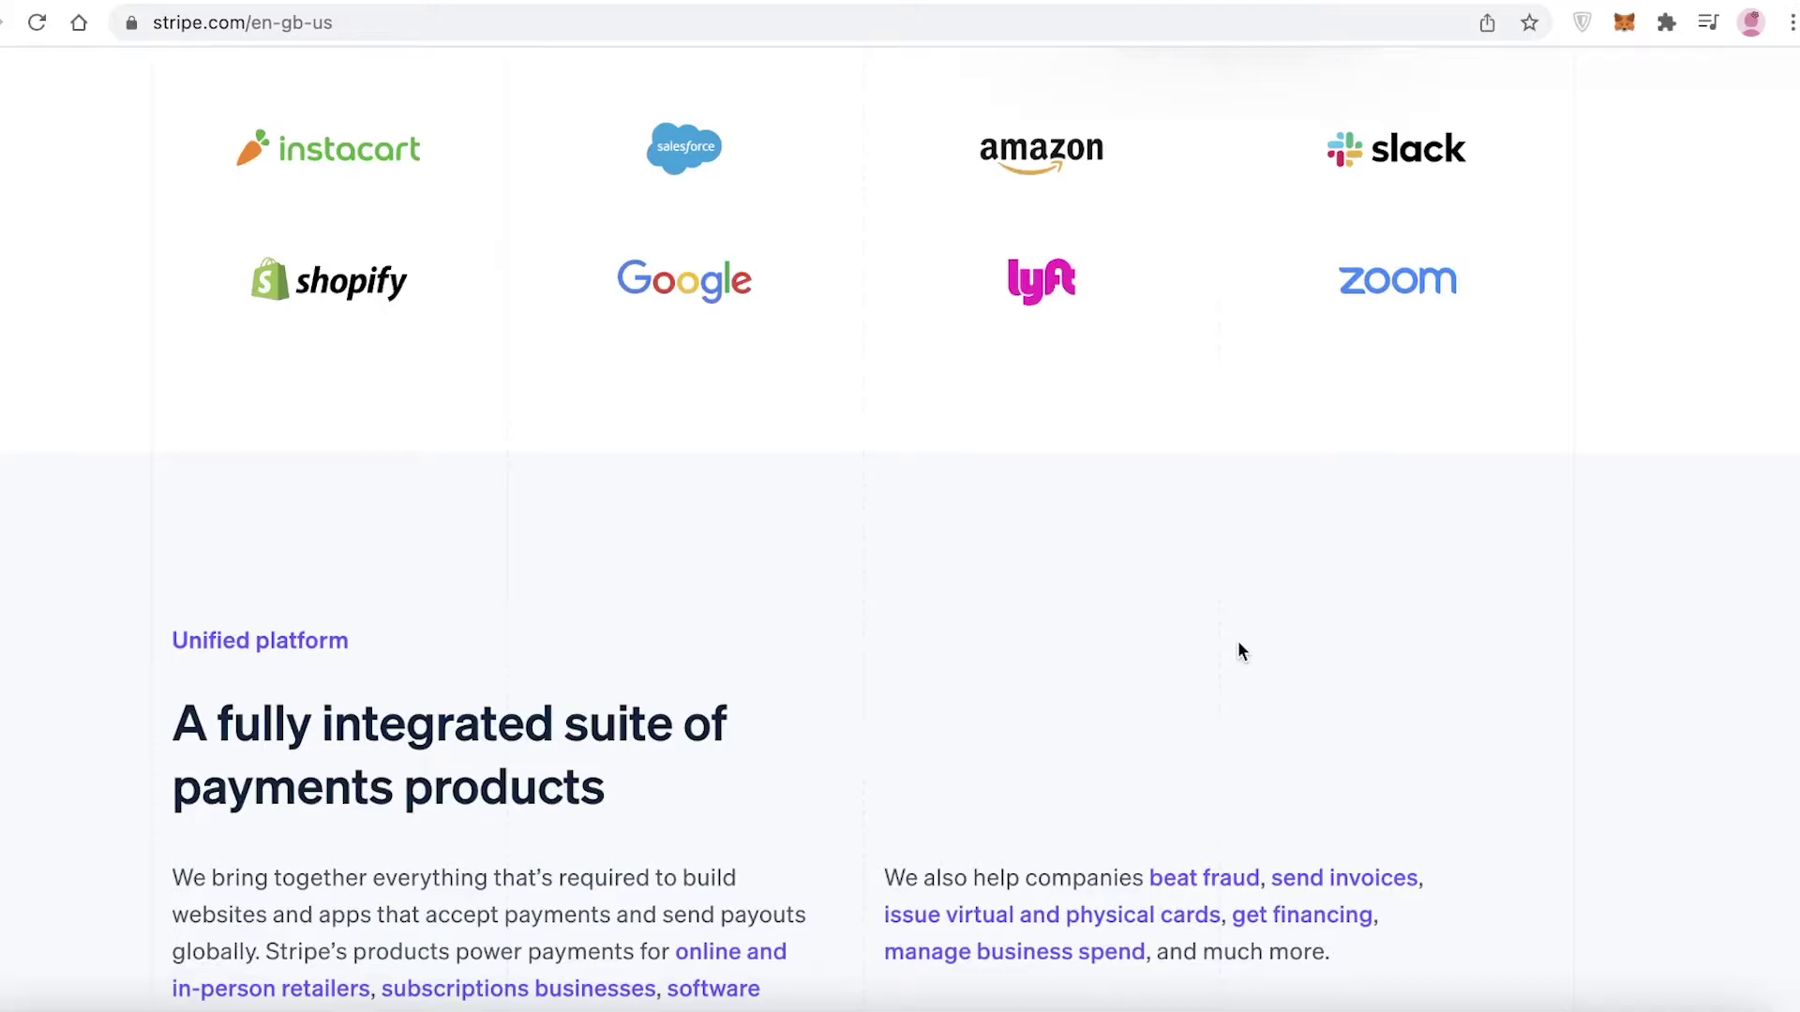
scroll(1238, 643, up, 10)
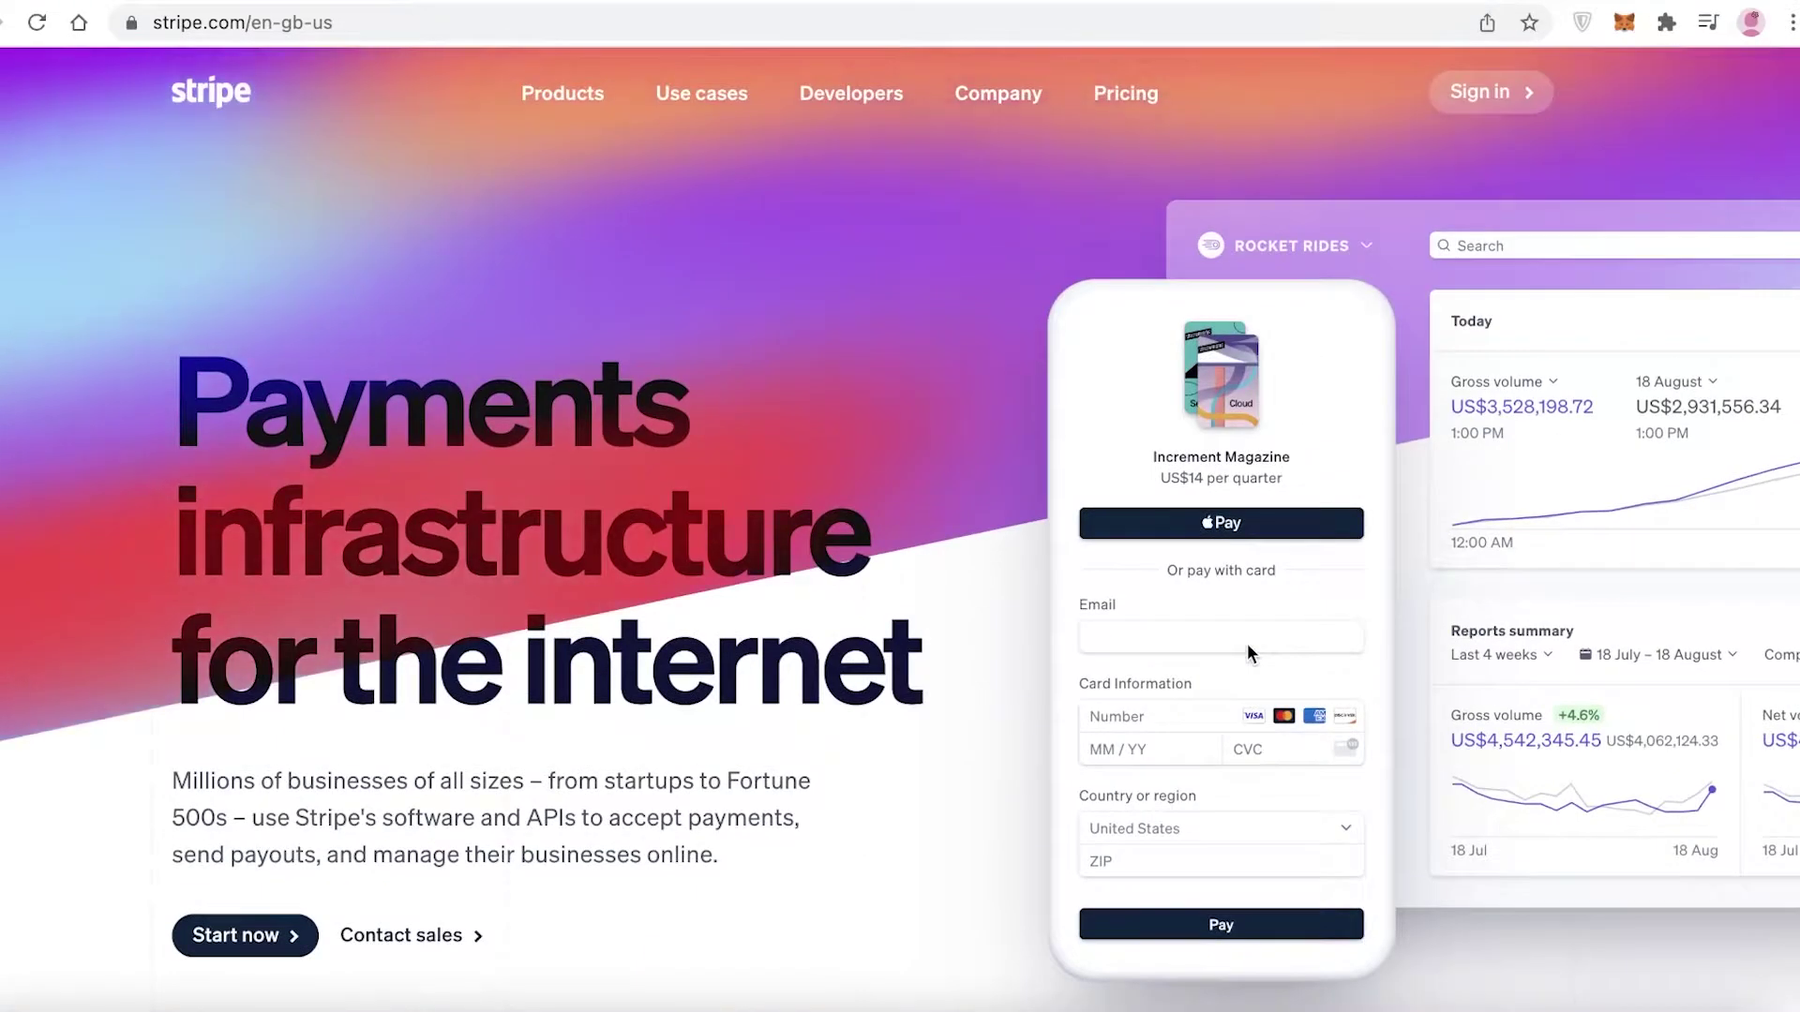
scroll(1228, 605, down, 15)
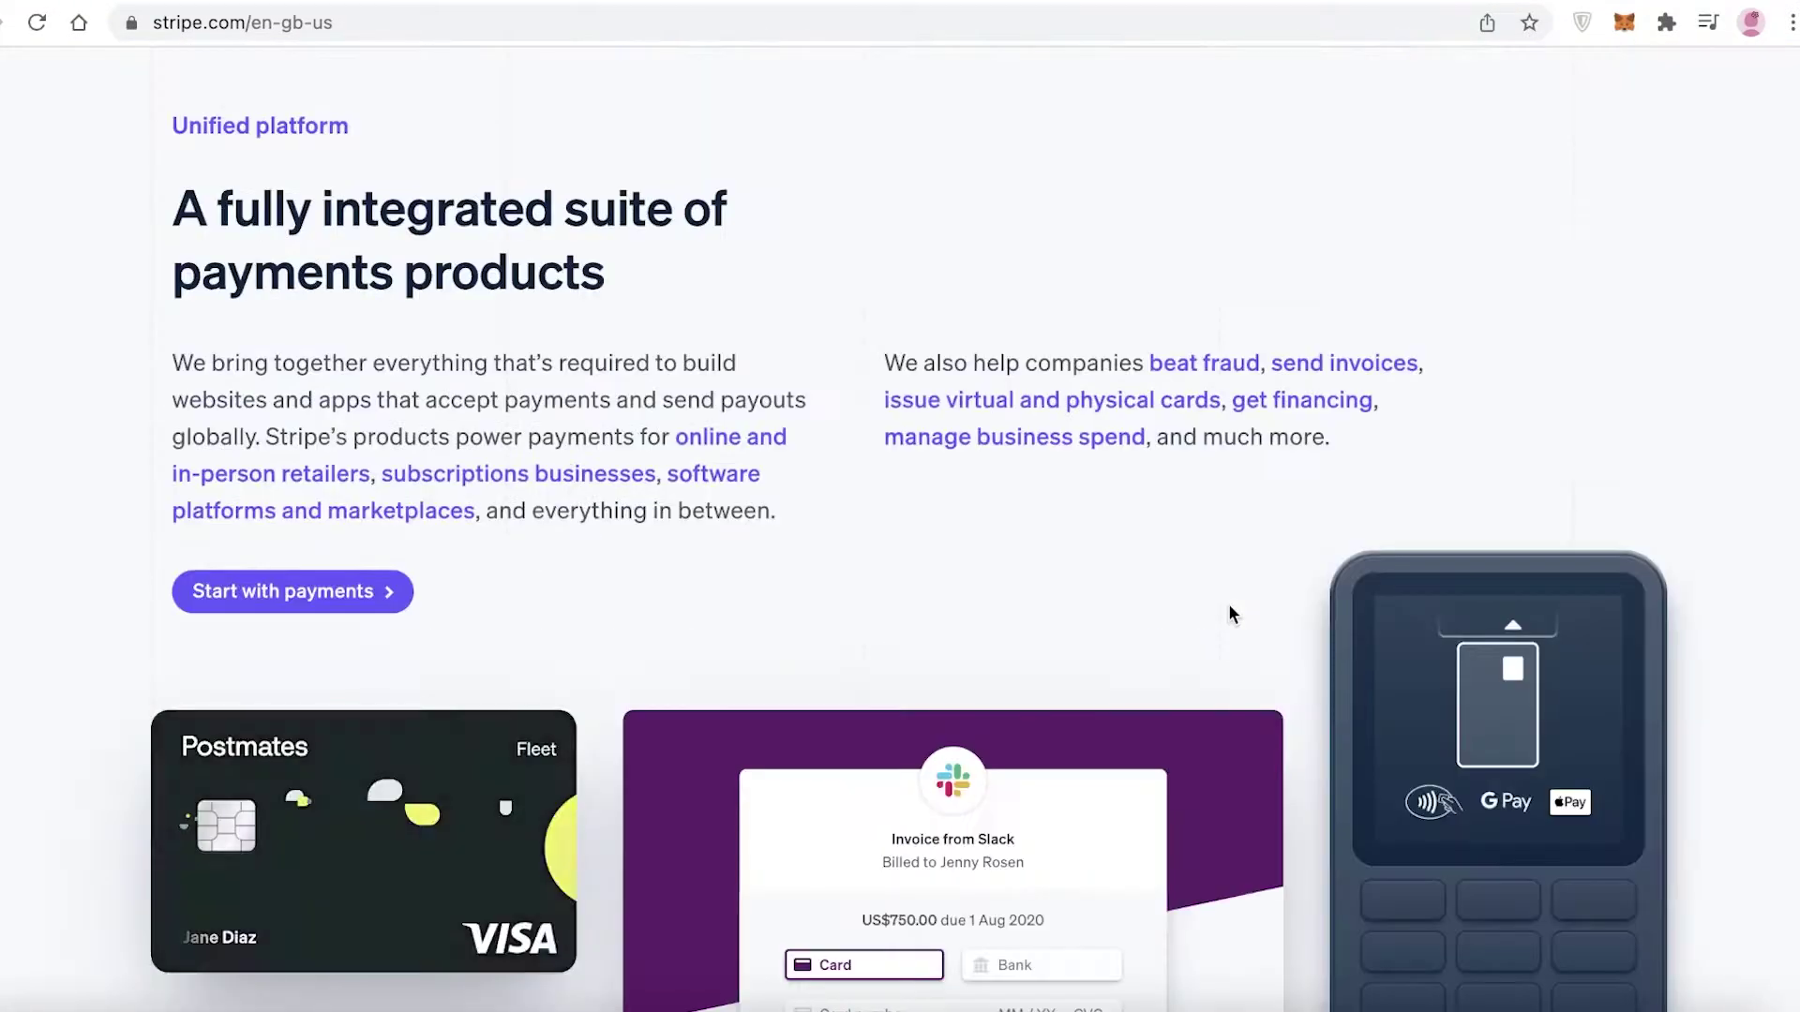
scroll(1230, 615, up, 10)
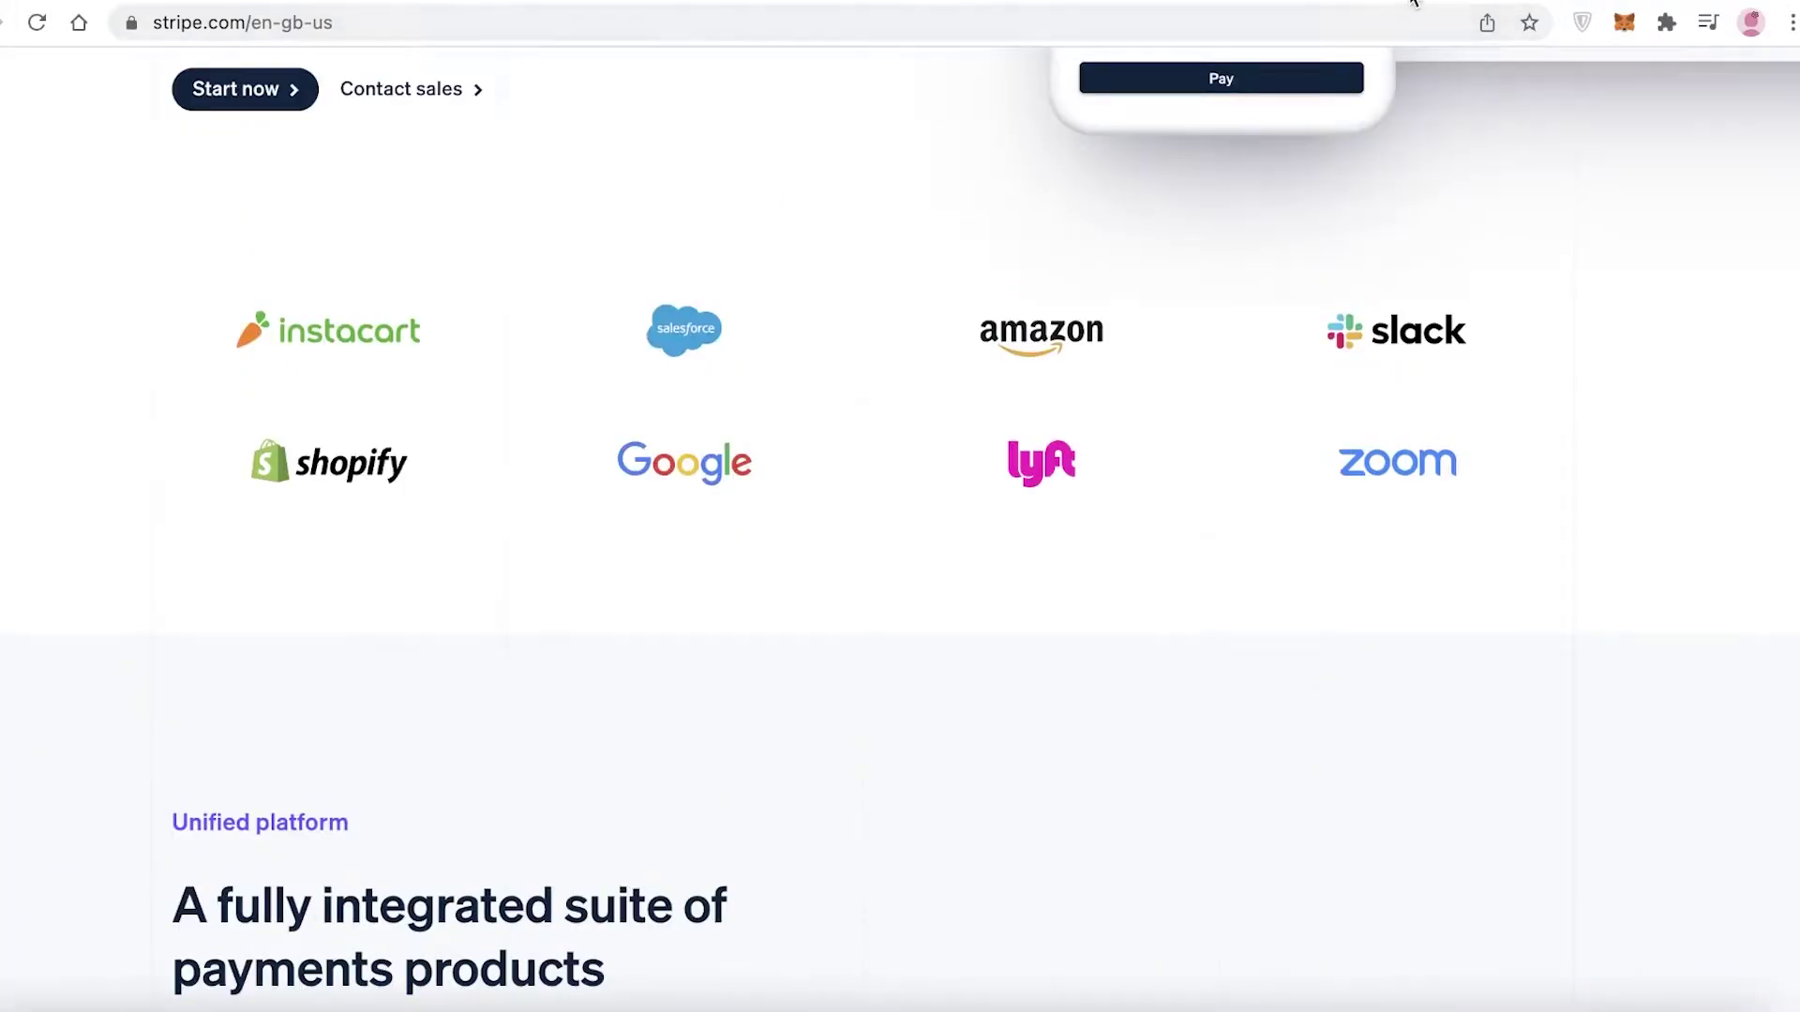
click(1413, 2)
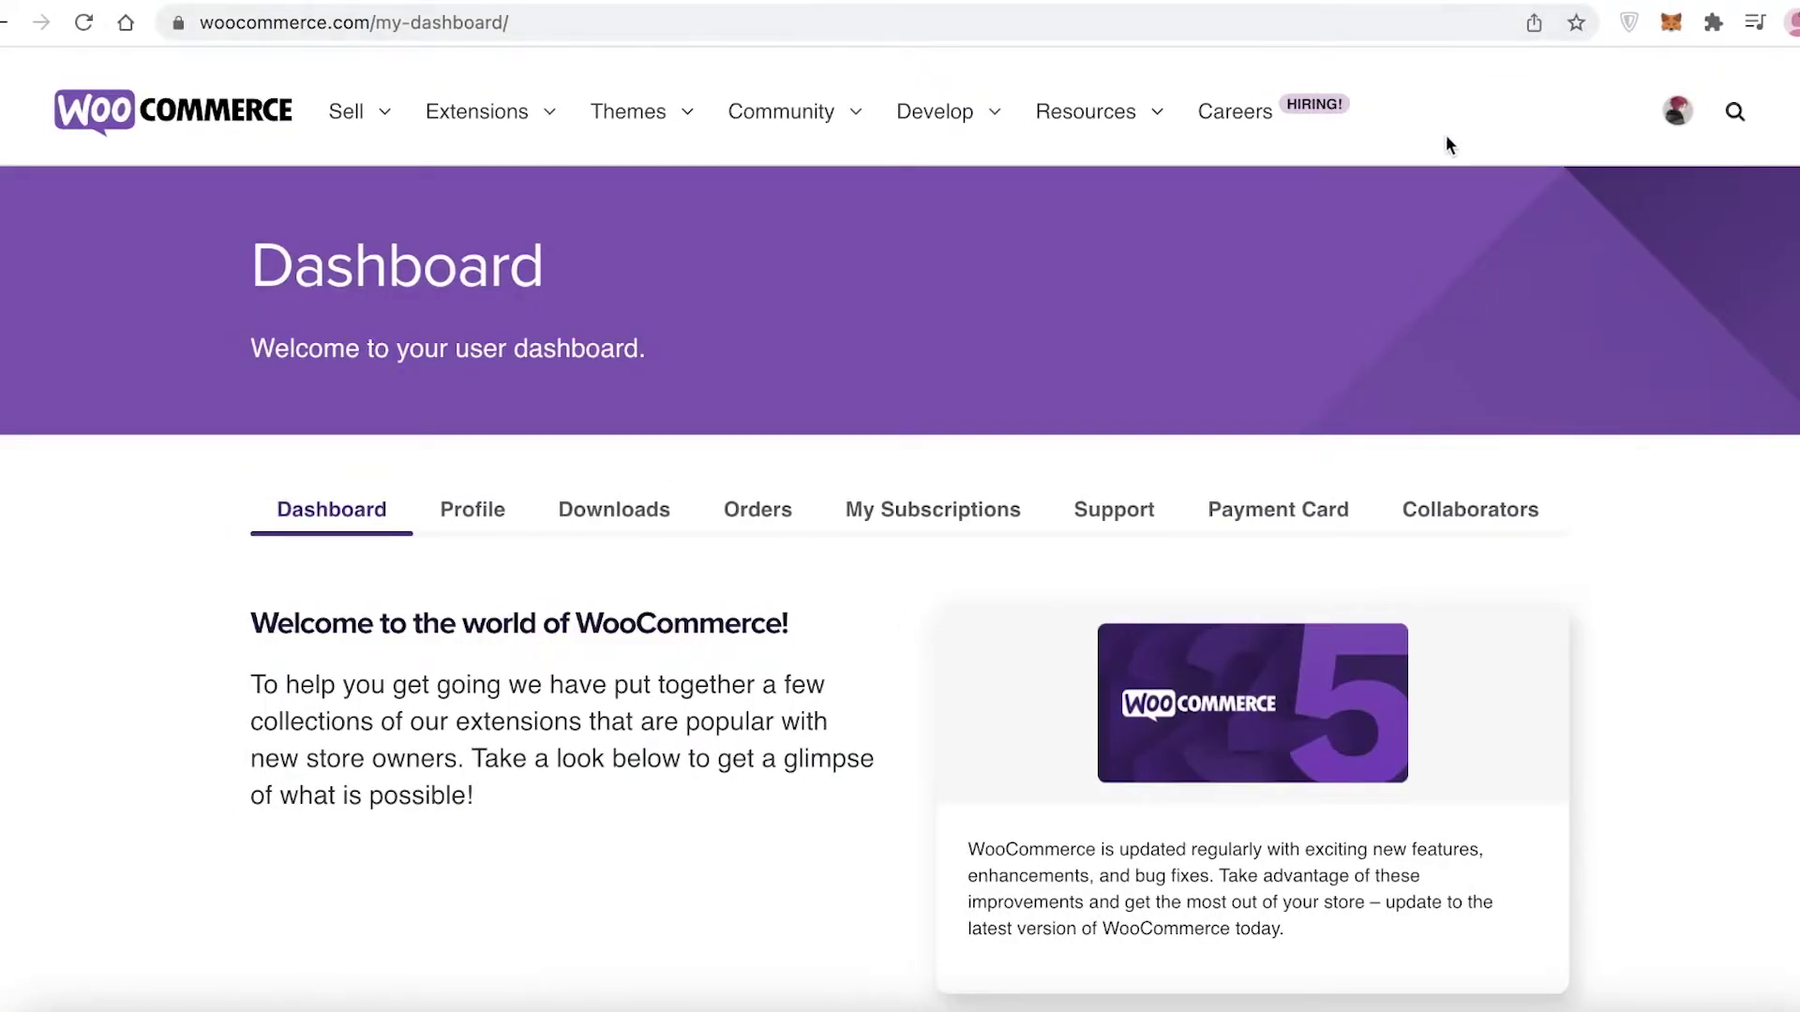
Scroll through the page until the Stripe homepage's top section is showing.
scroll(1419, 241, down, 1)
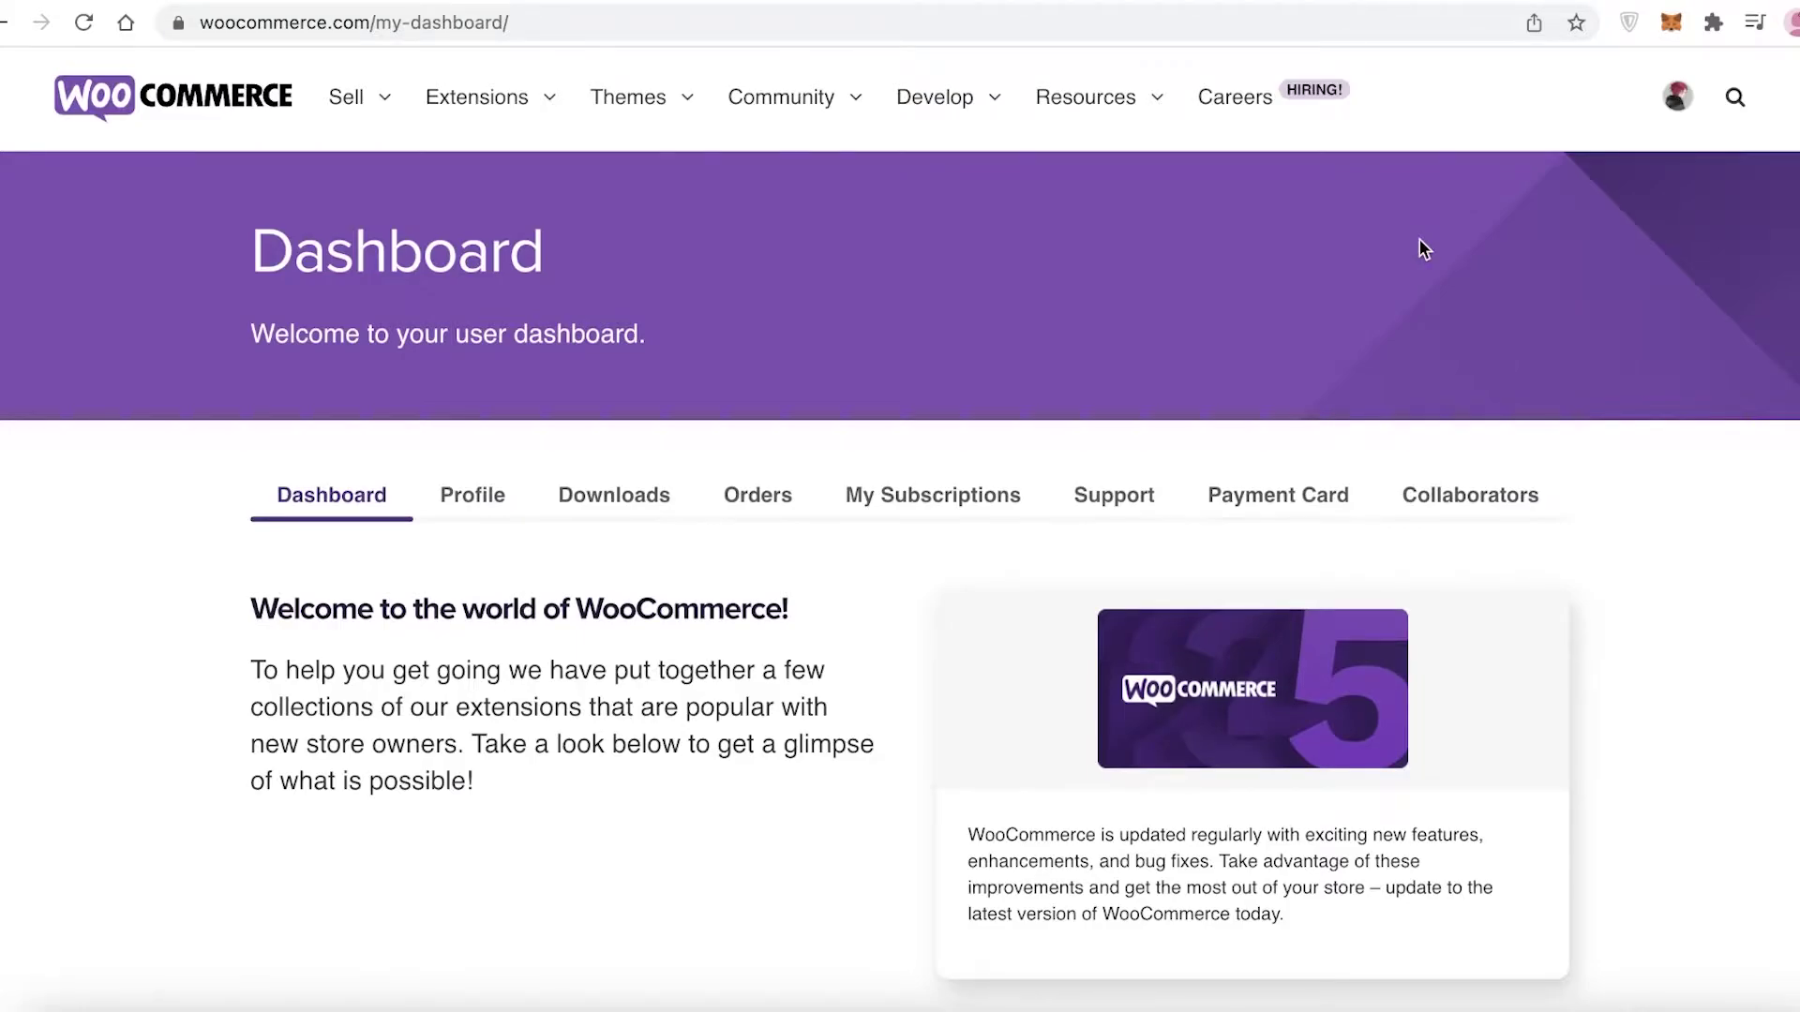
scroll(1419, 238, down, 1)
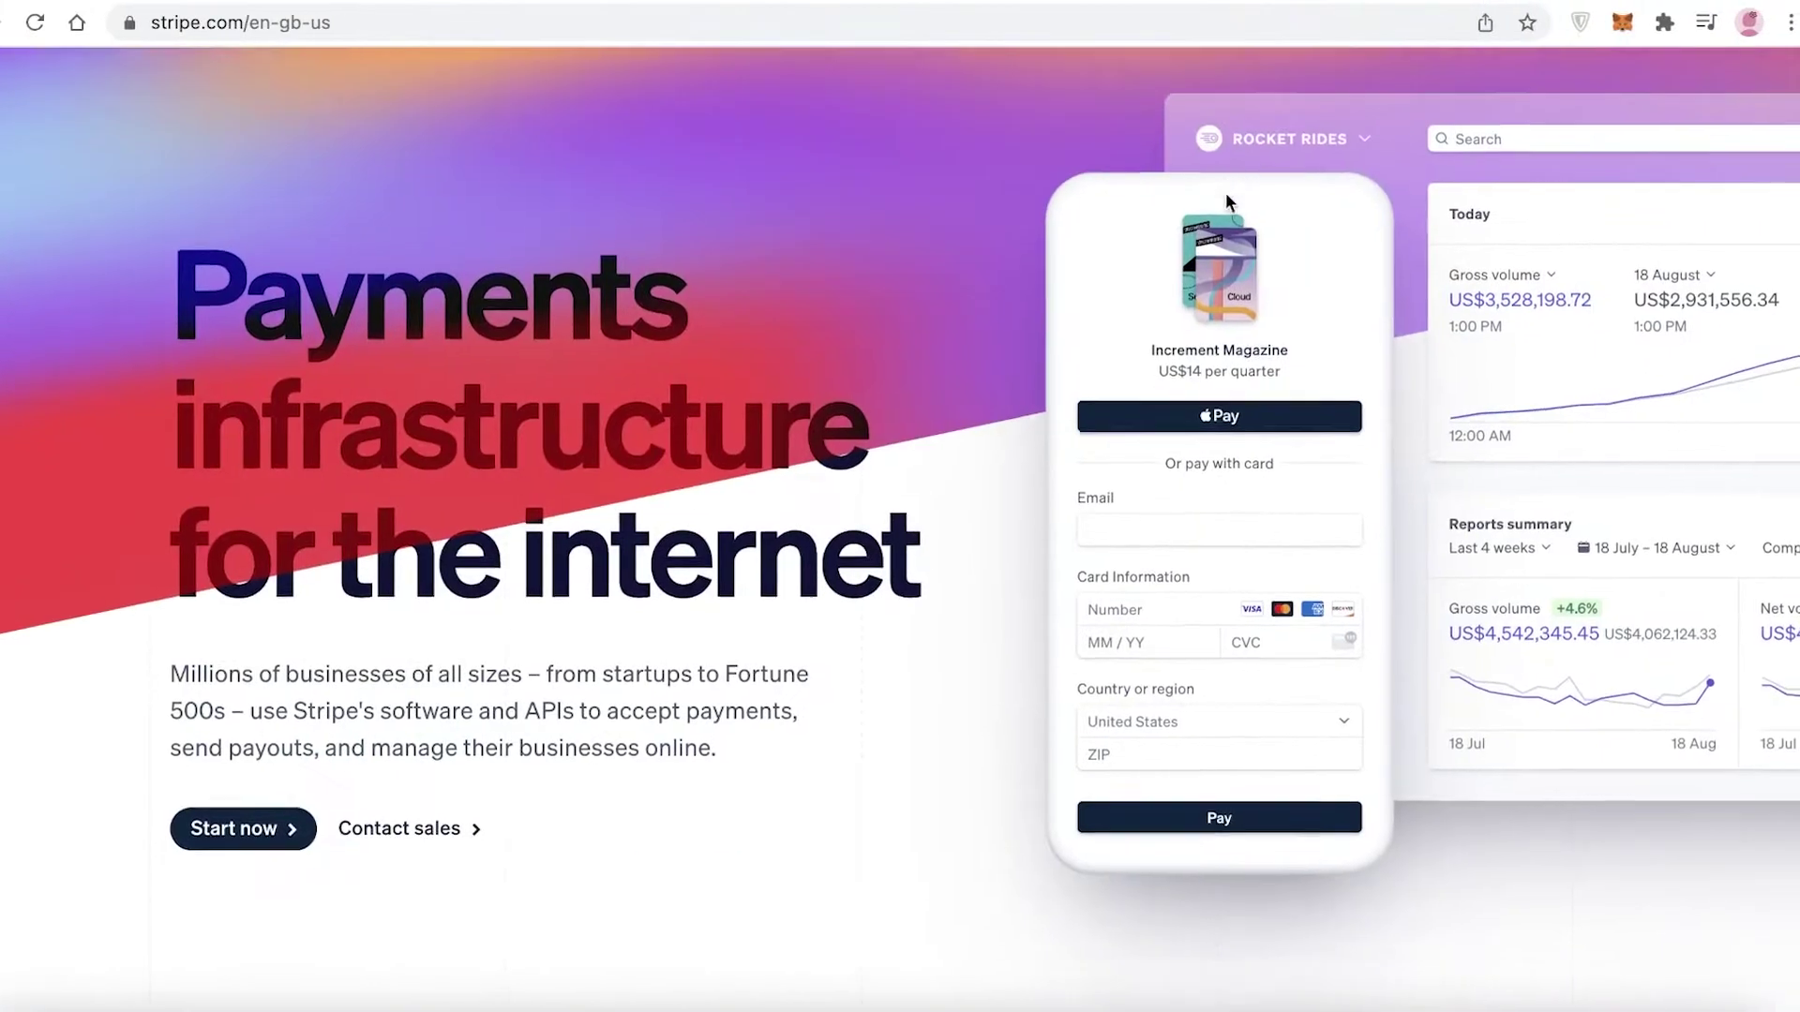
scroll(1225, 193, down, 15)
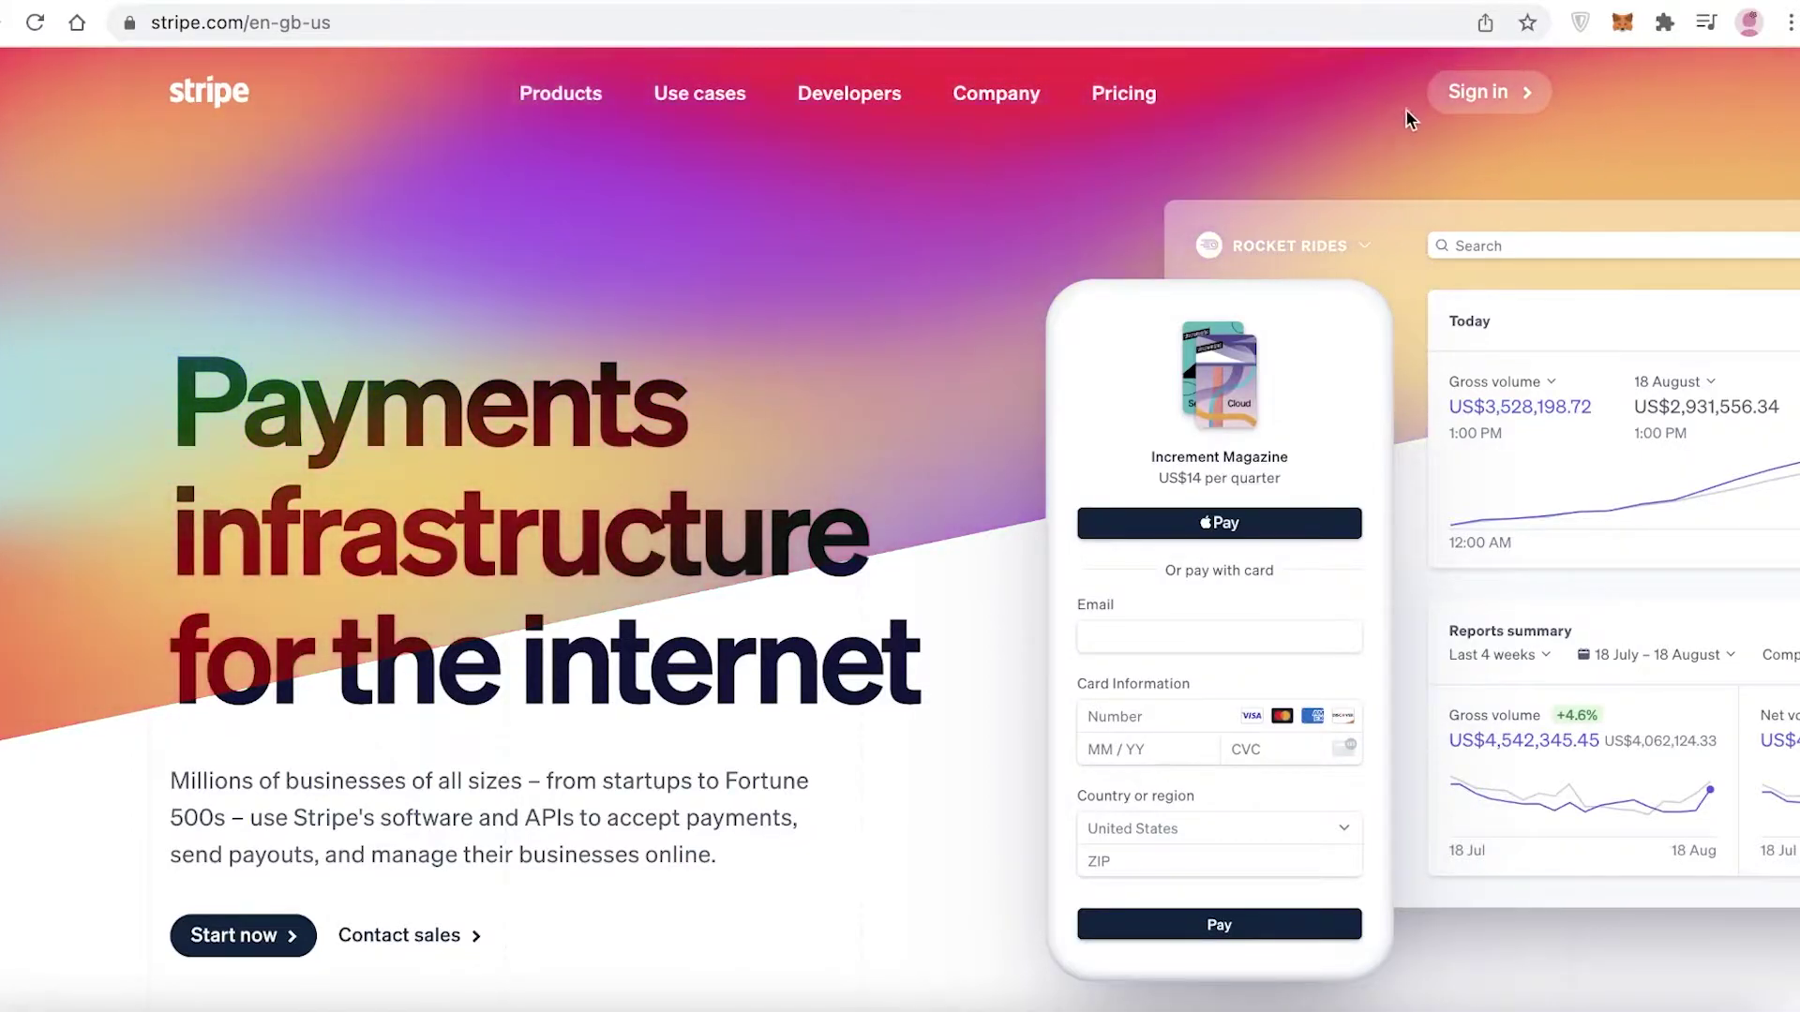
Sign in to Stripe and return to the test dashboard after a glance at WooCommerce.
click(1464, 92)
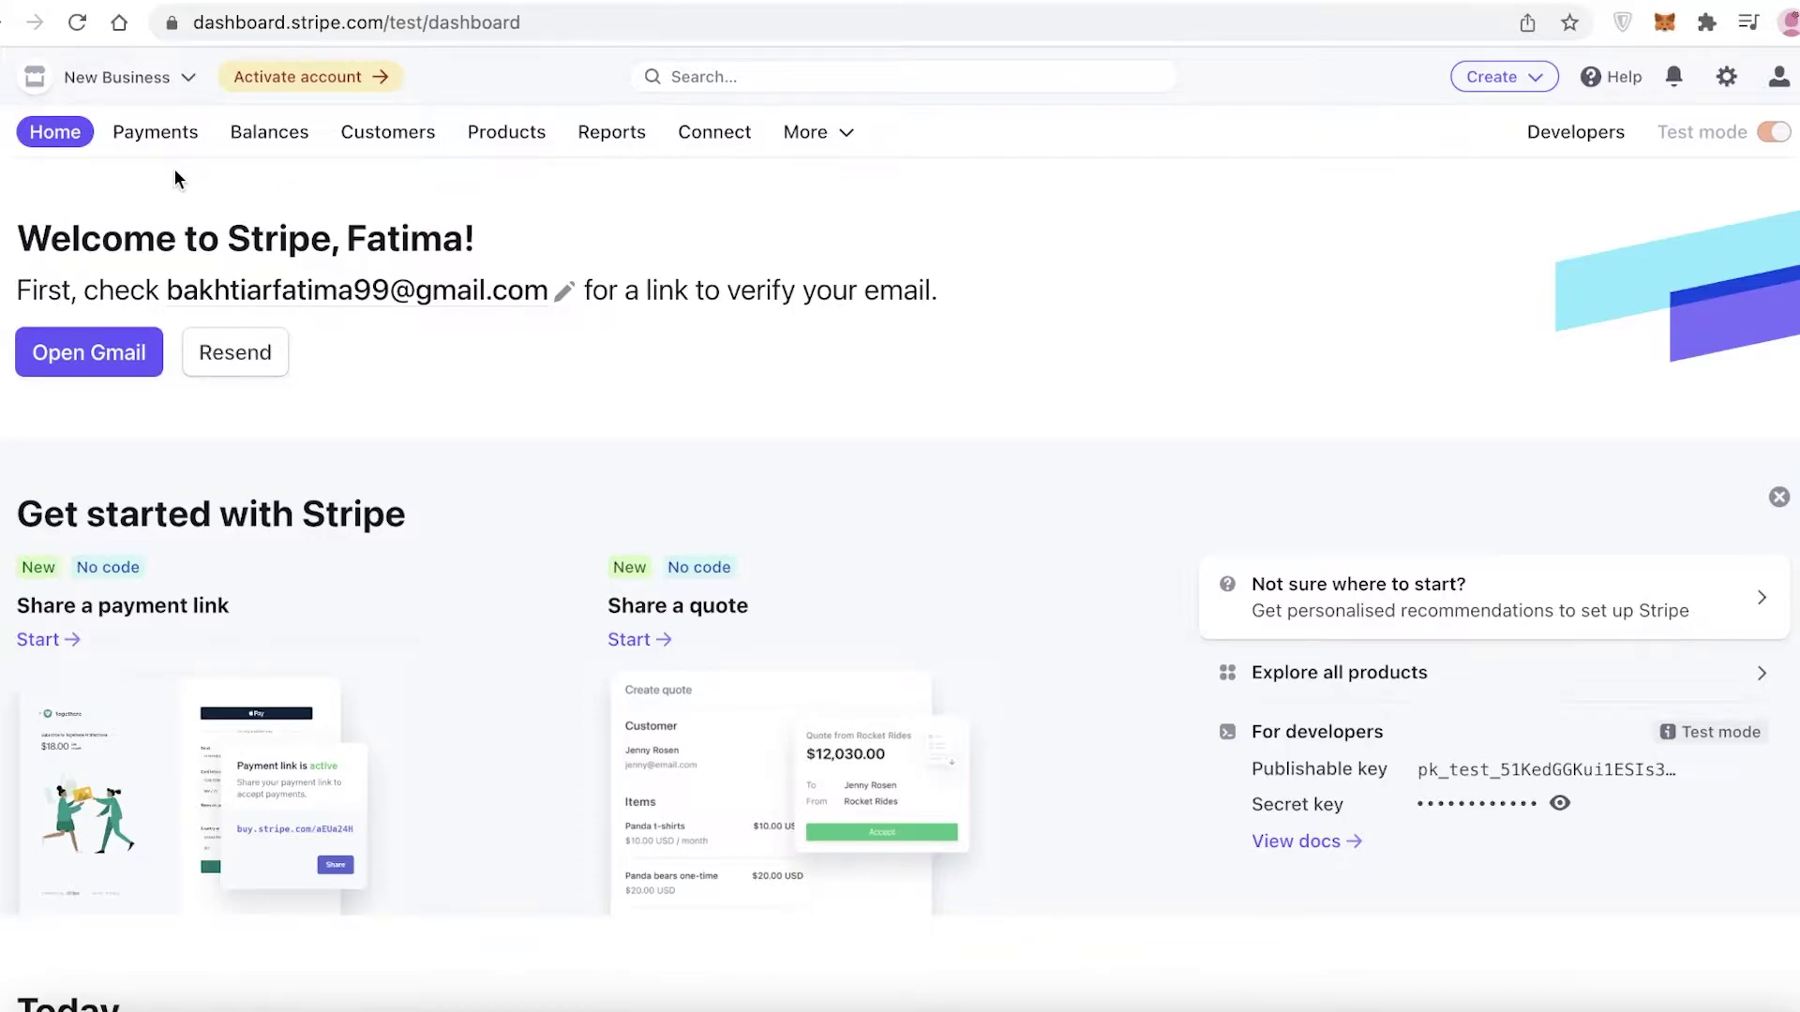
click(1432, 7)
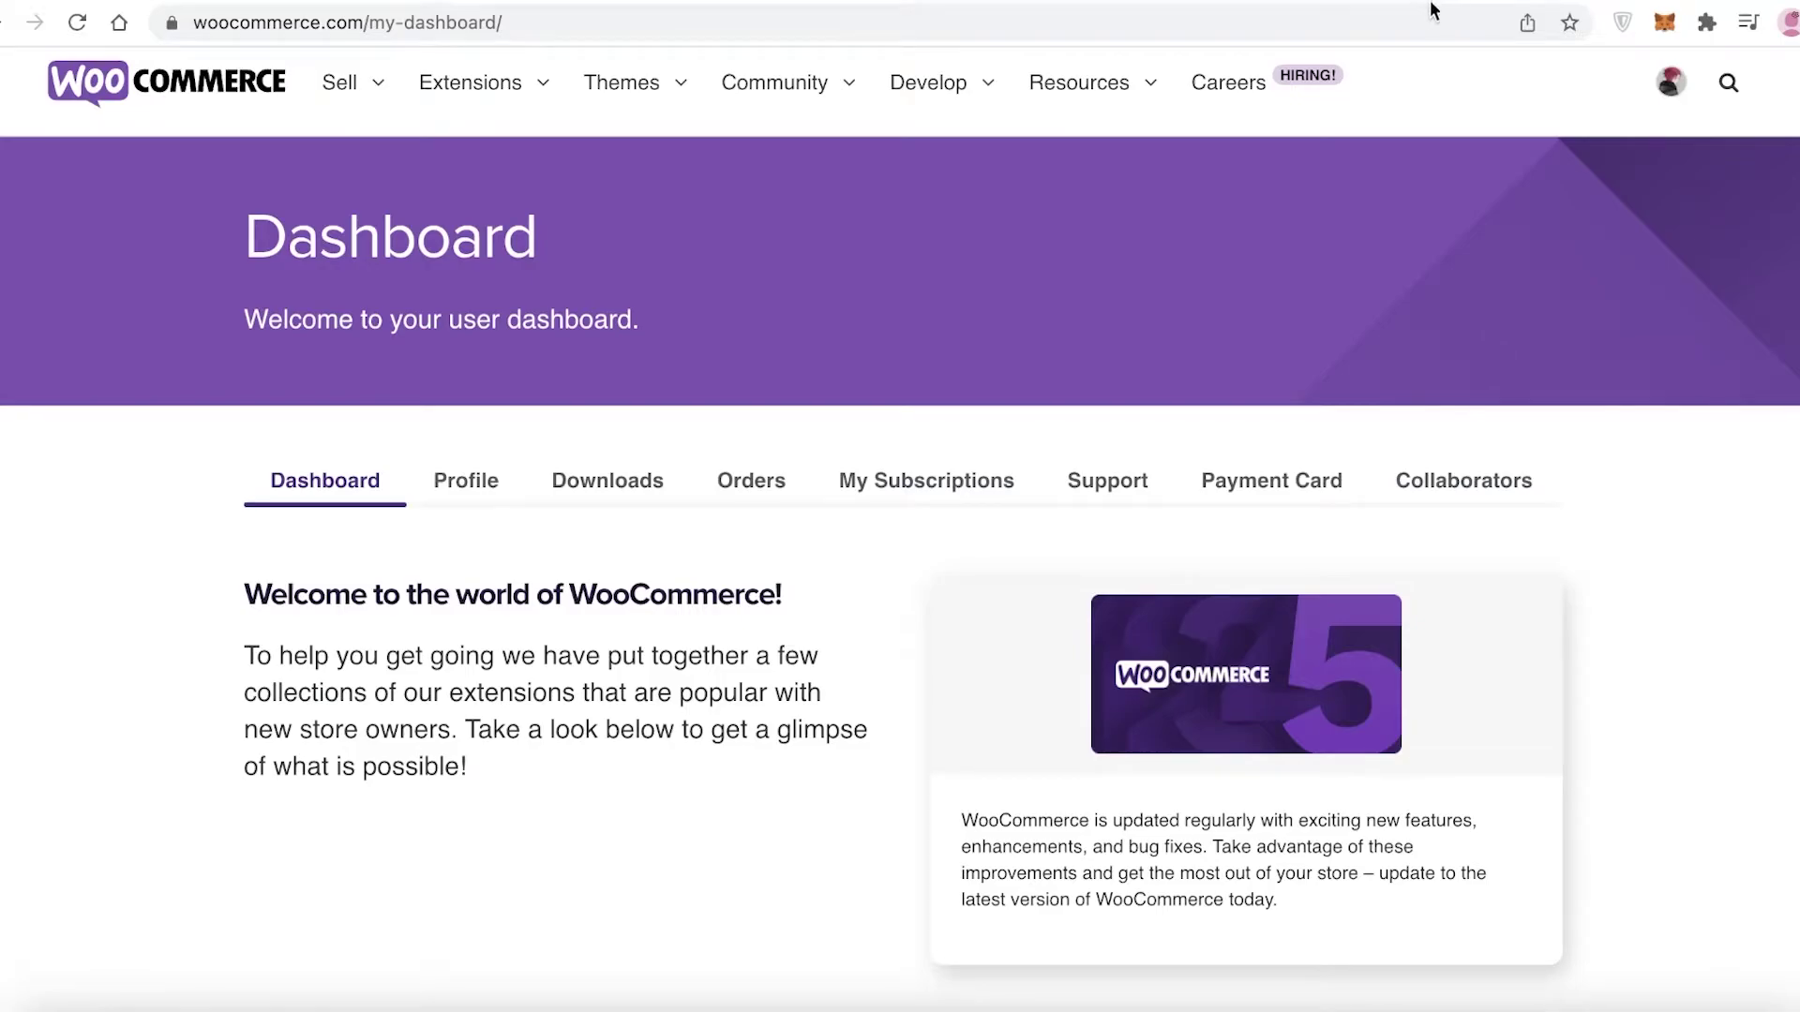
click(1188, 5)
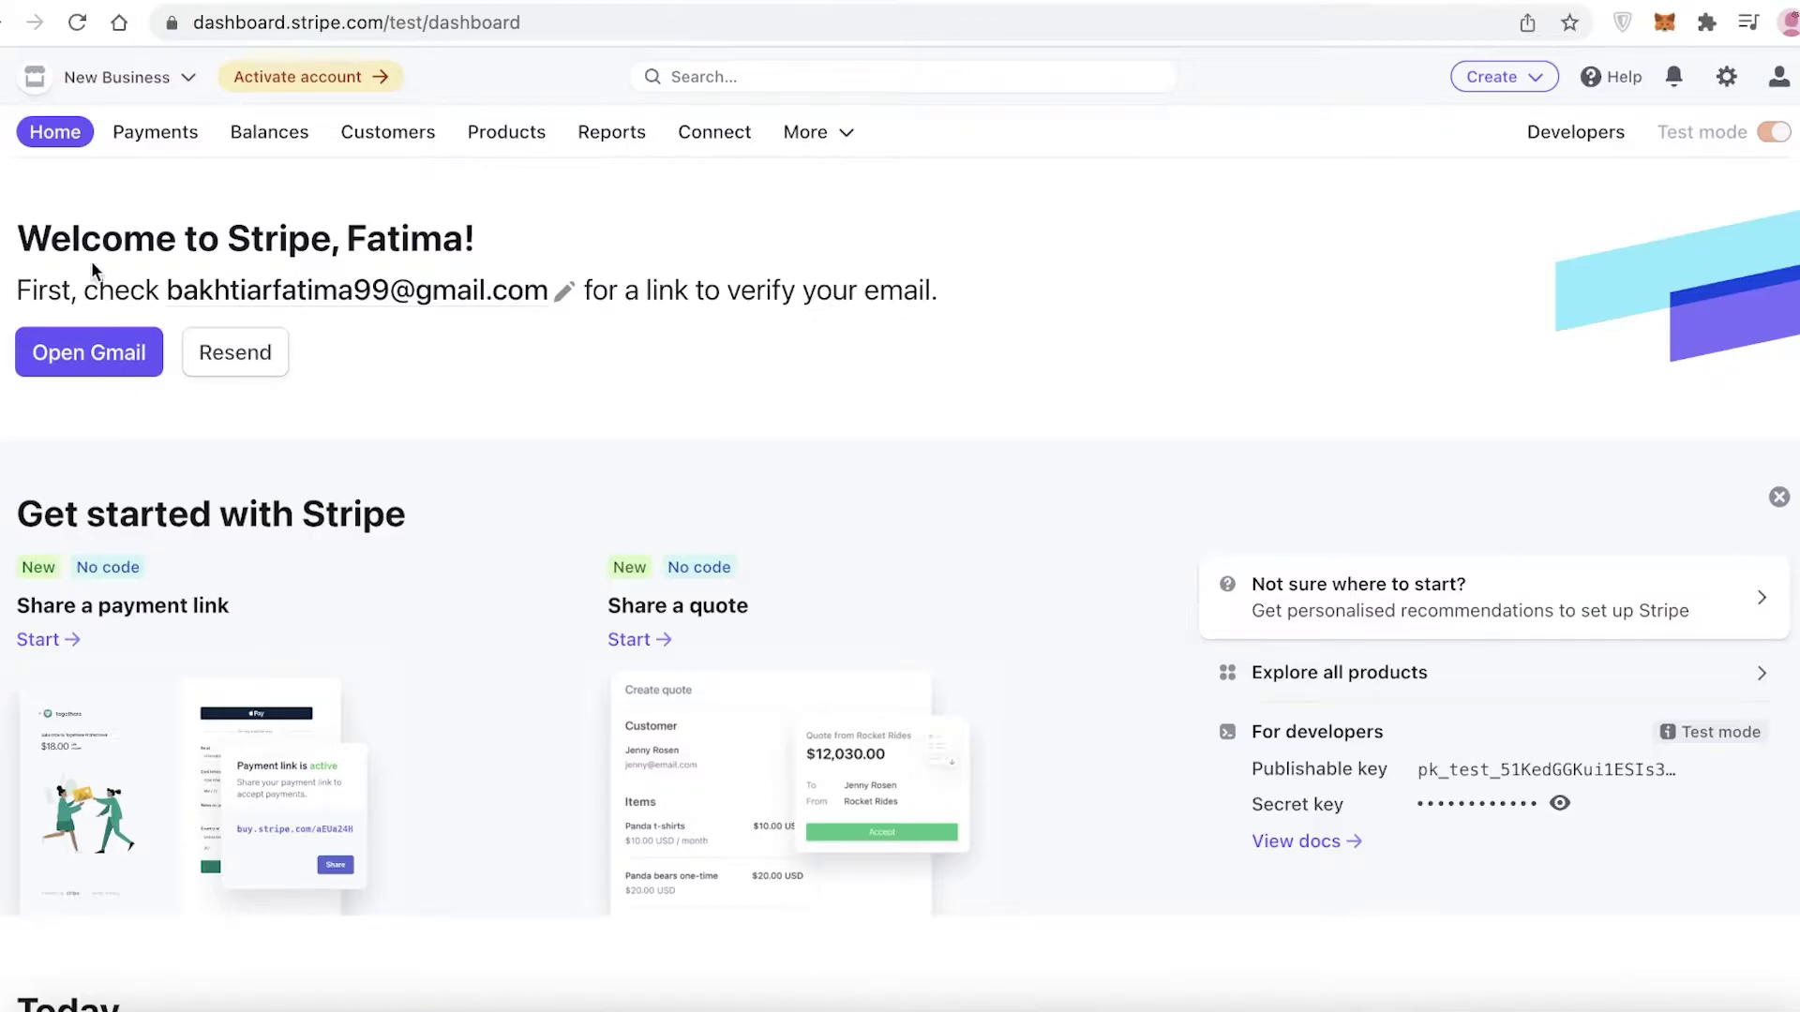
Open Payments, start account activation, then leave the email verification page.
click(140, 138)
click(296, 83)
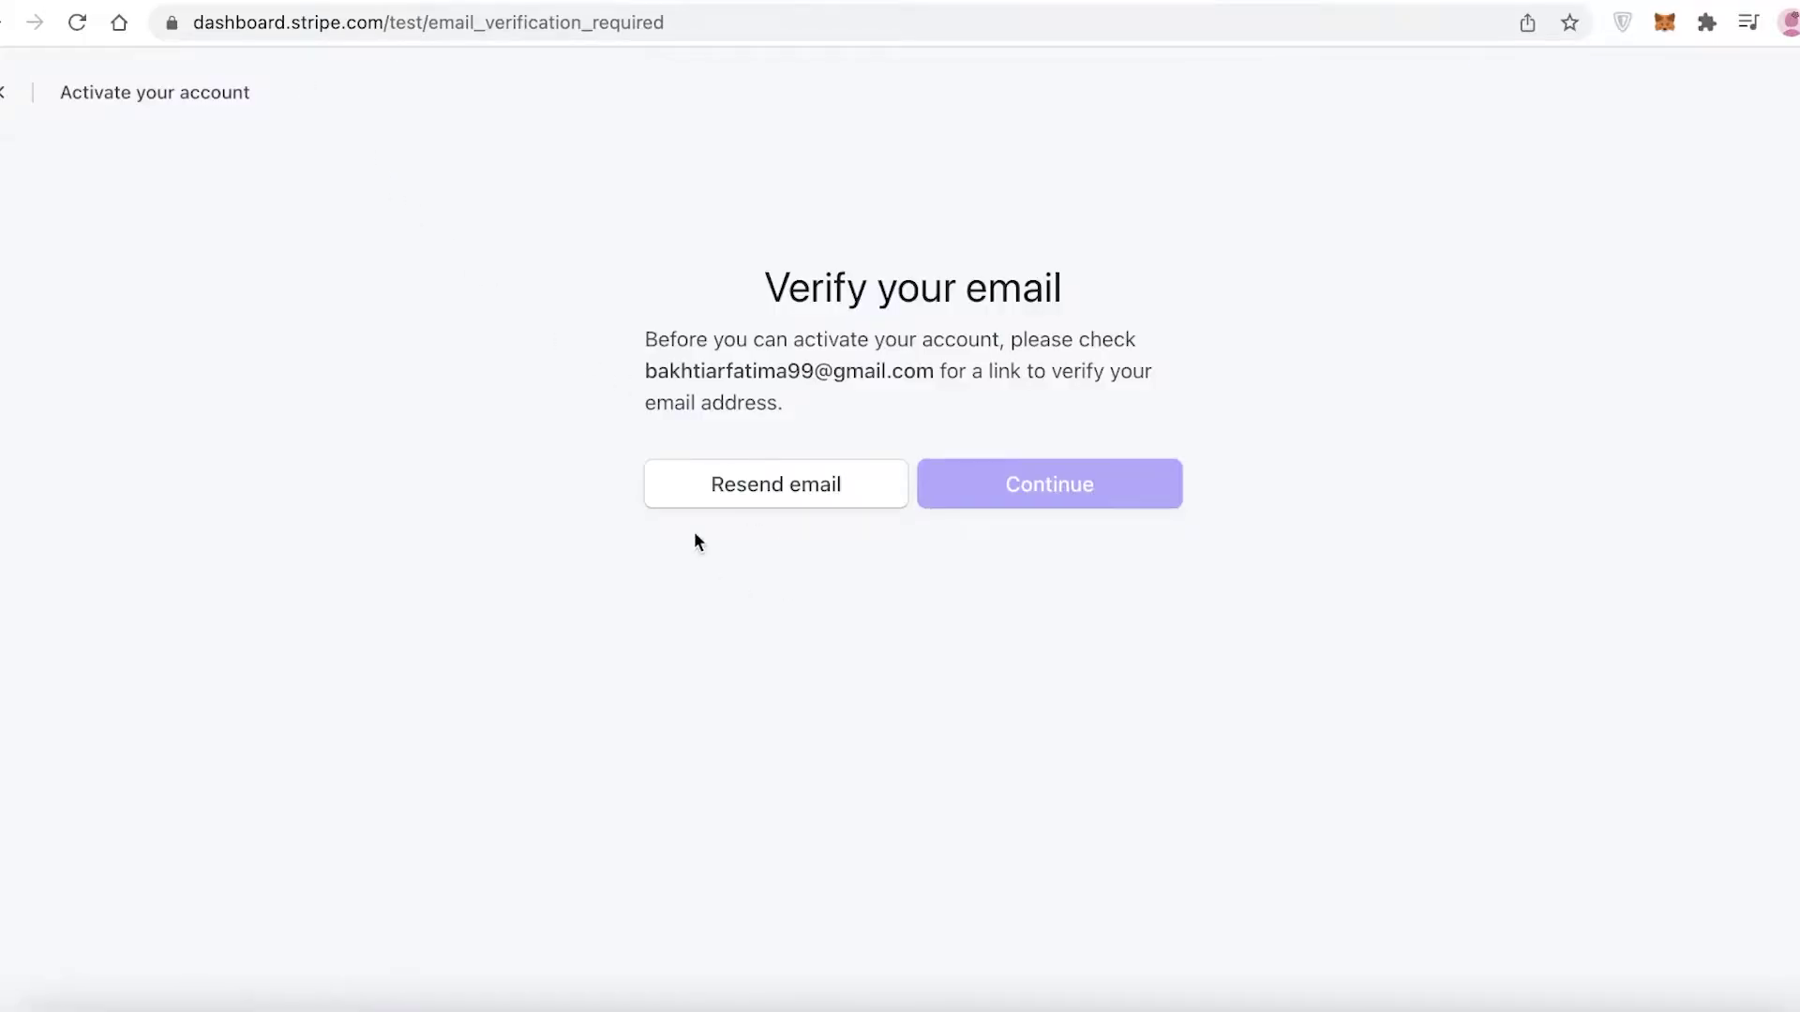
click(29, 96)
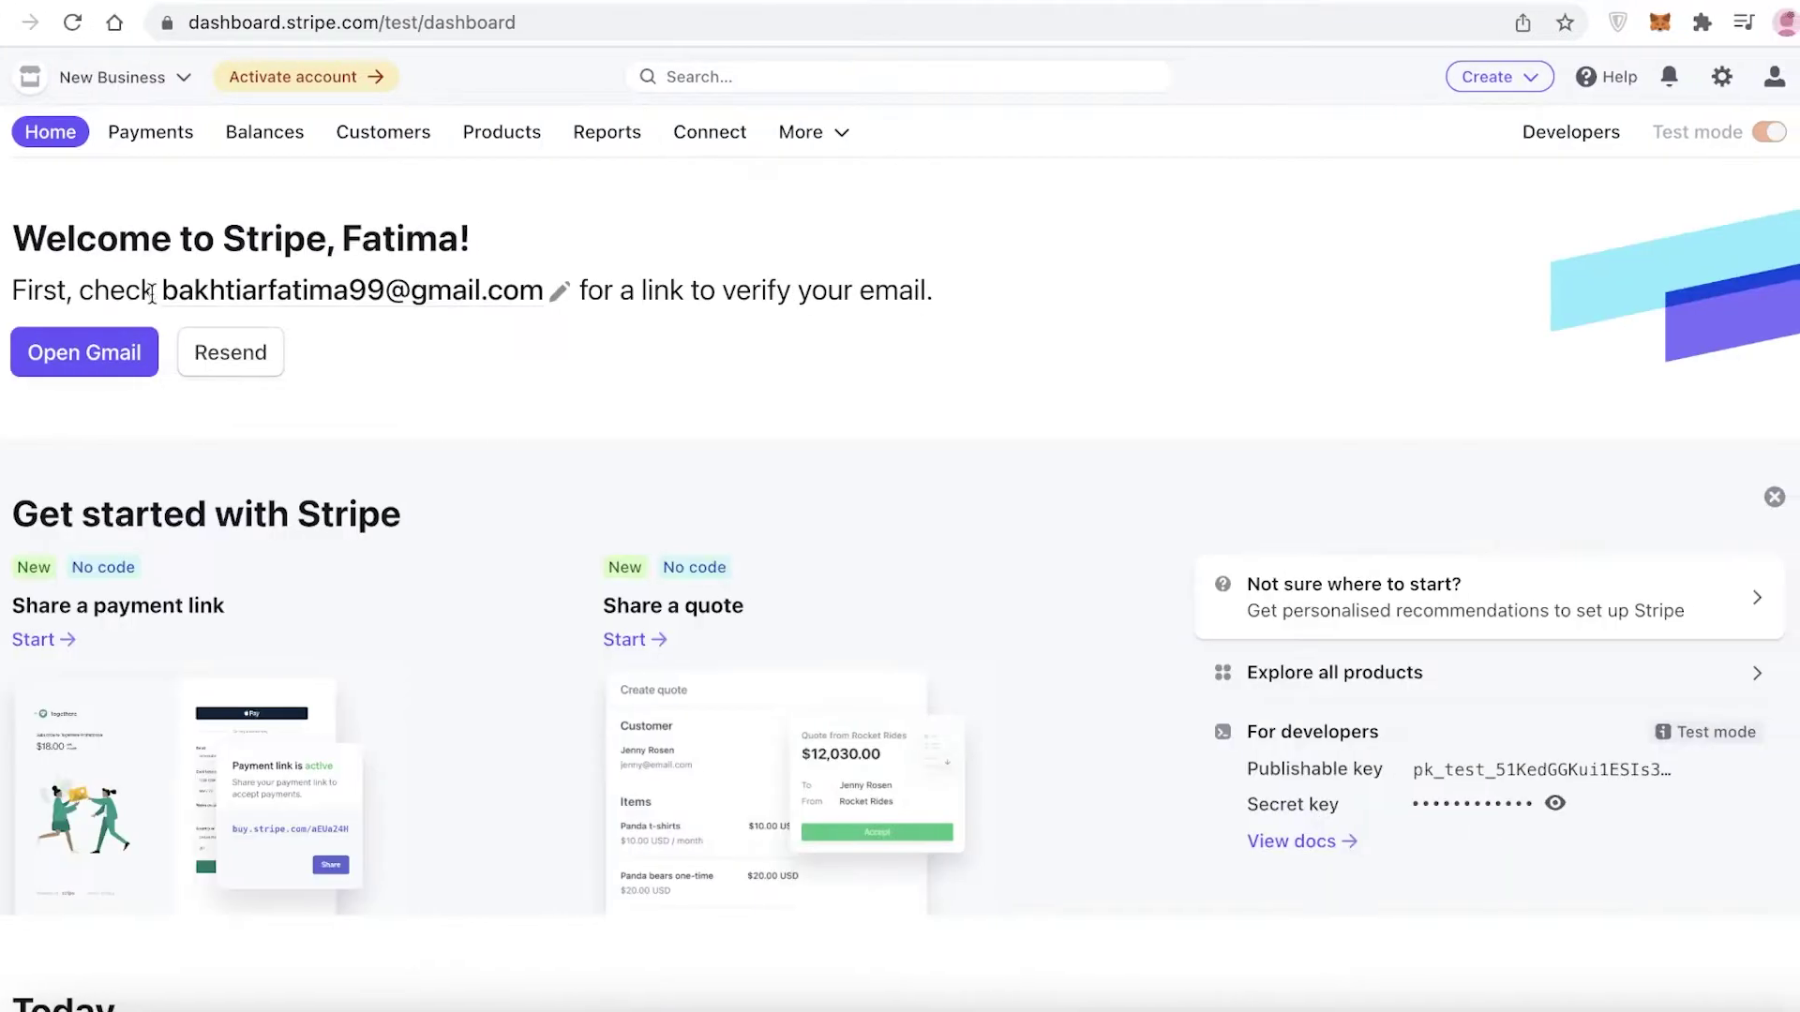
scroll(201, 362, down, 2)
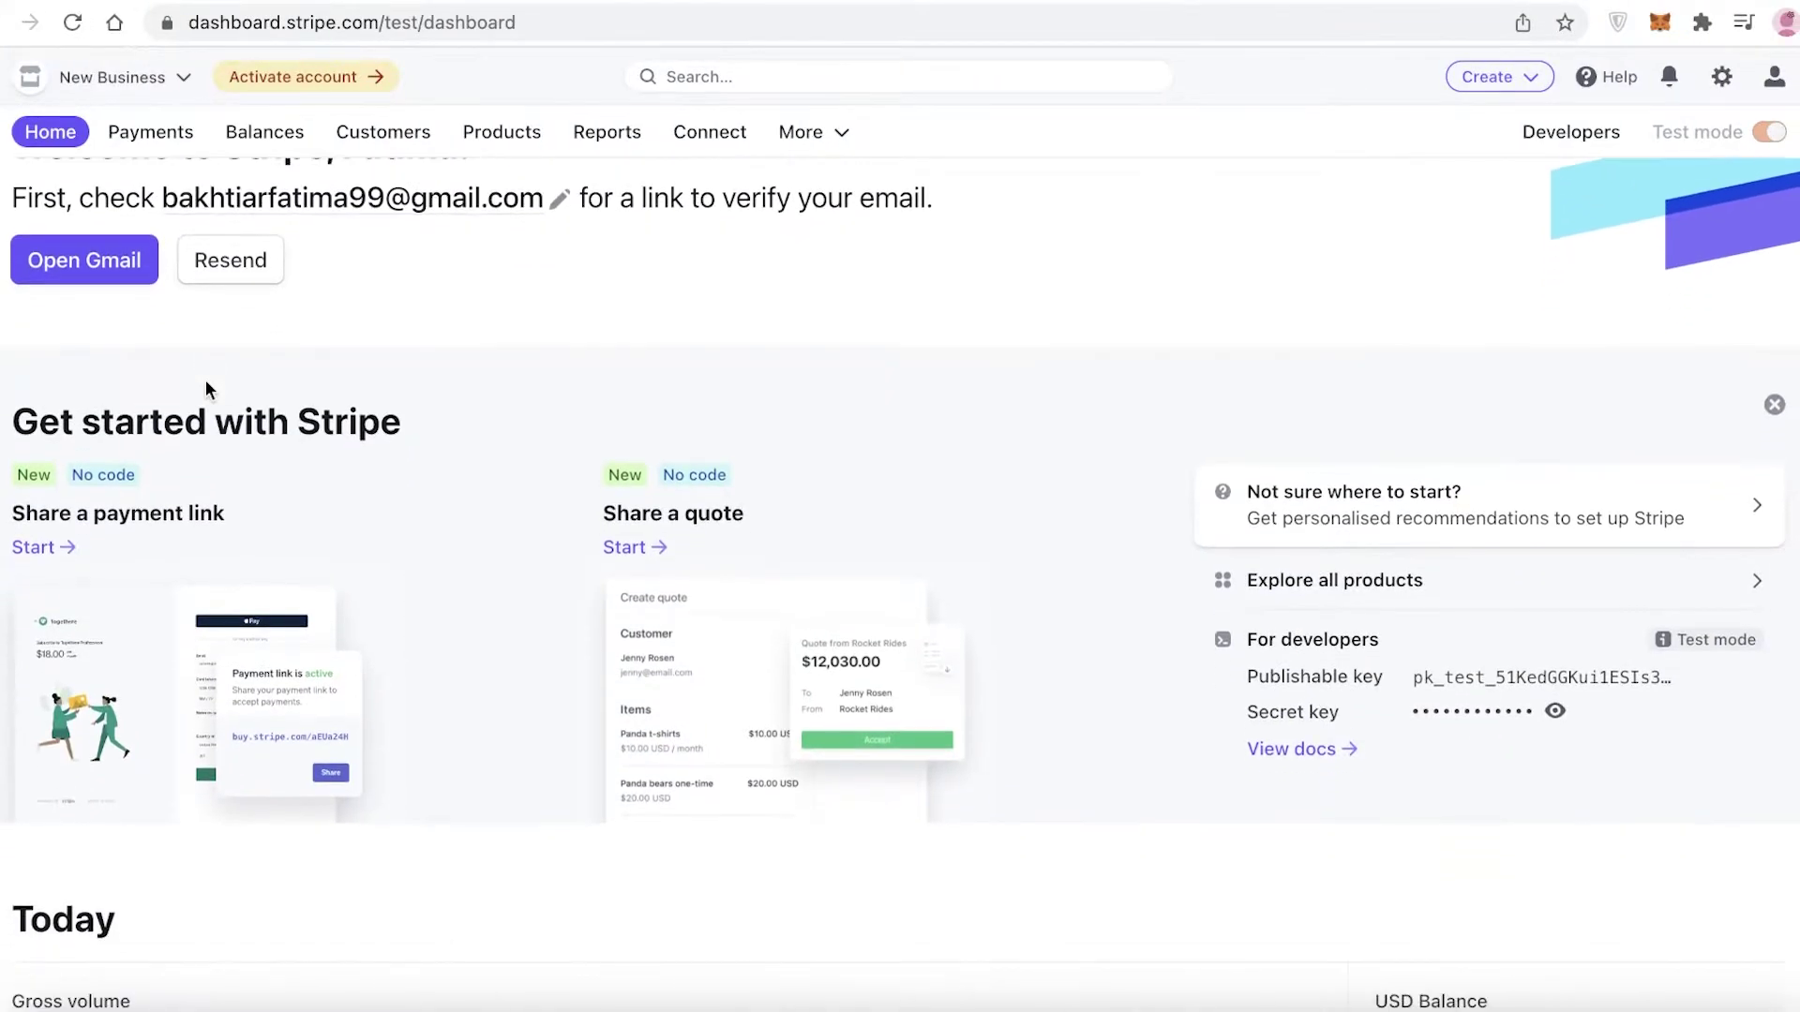
scroll(940, 346, up, 2)
Check the WooCommerce tab, then return to scroll the Stripe test dashboard.
click(1388, 3)
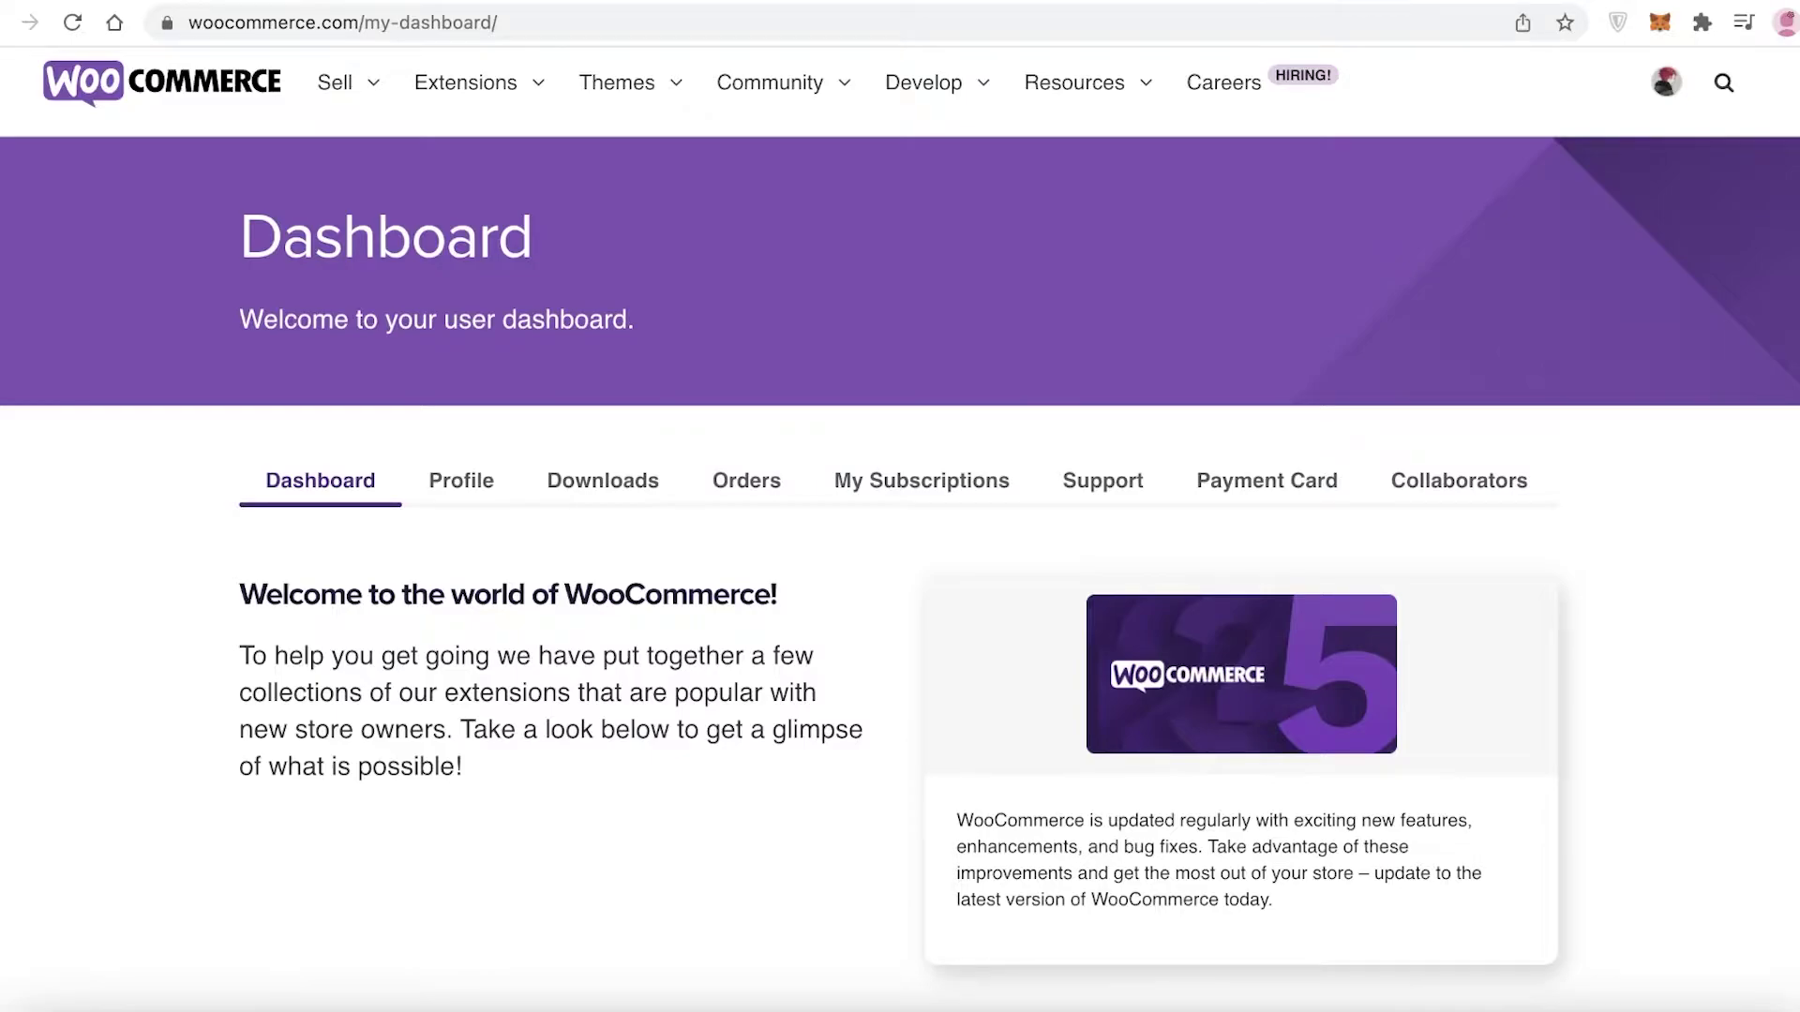
key(ctrl+Tab)
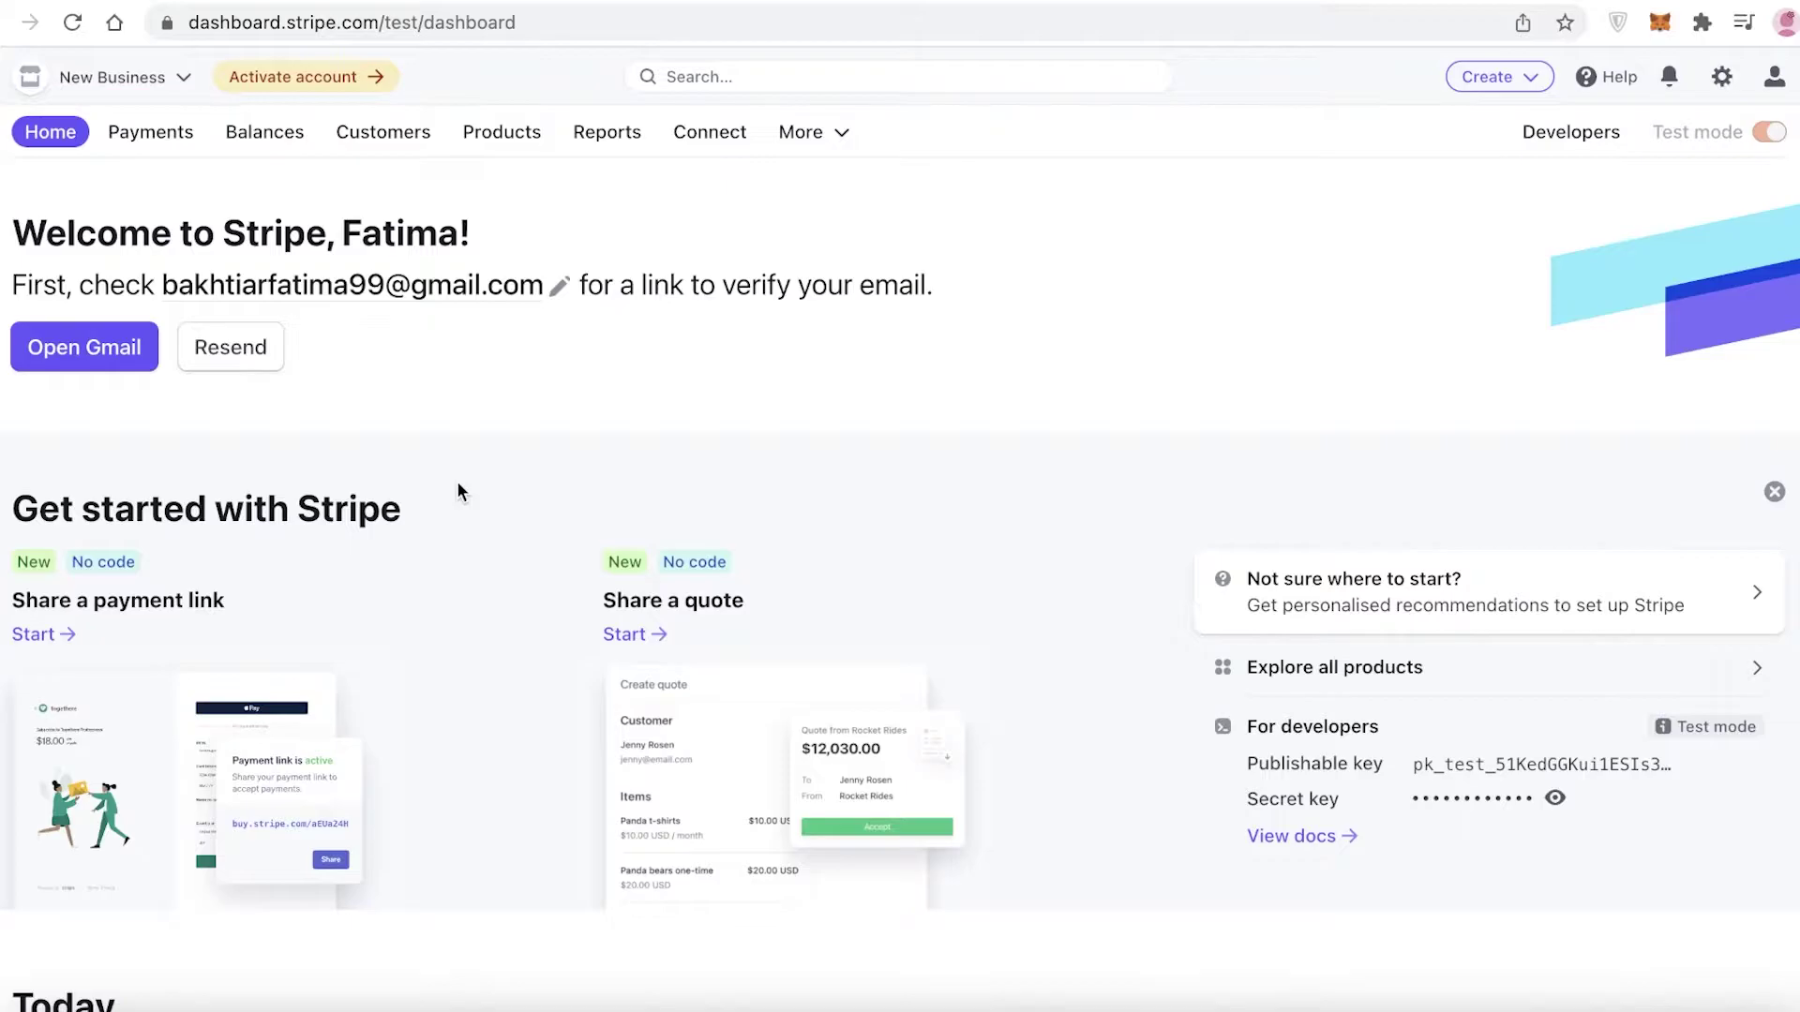
scroll(455, 491, down, 8)
scroll(591, 455, up, 8)
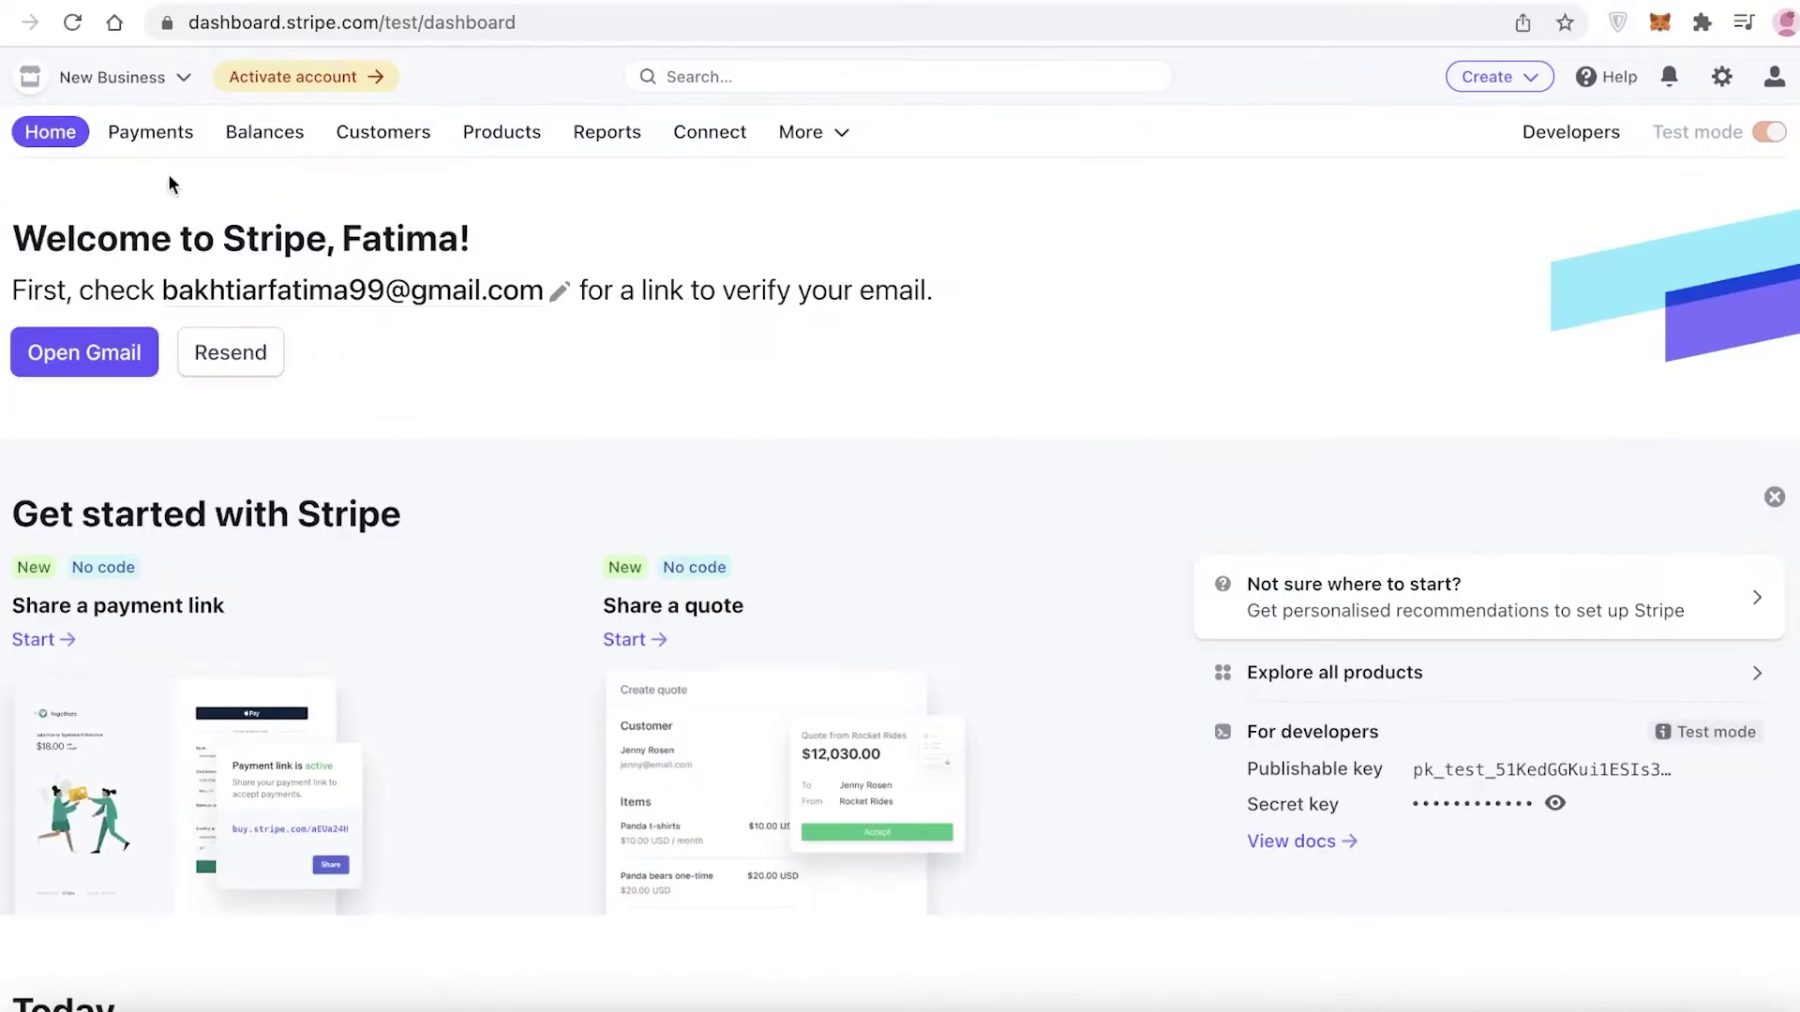
scroll(374, 322, down, 3)
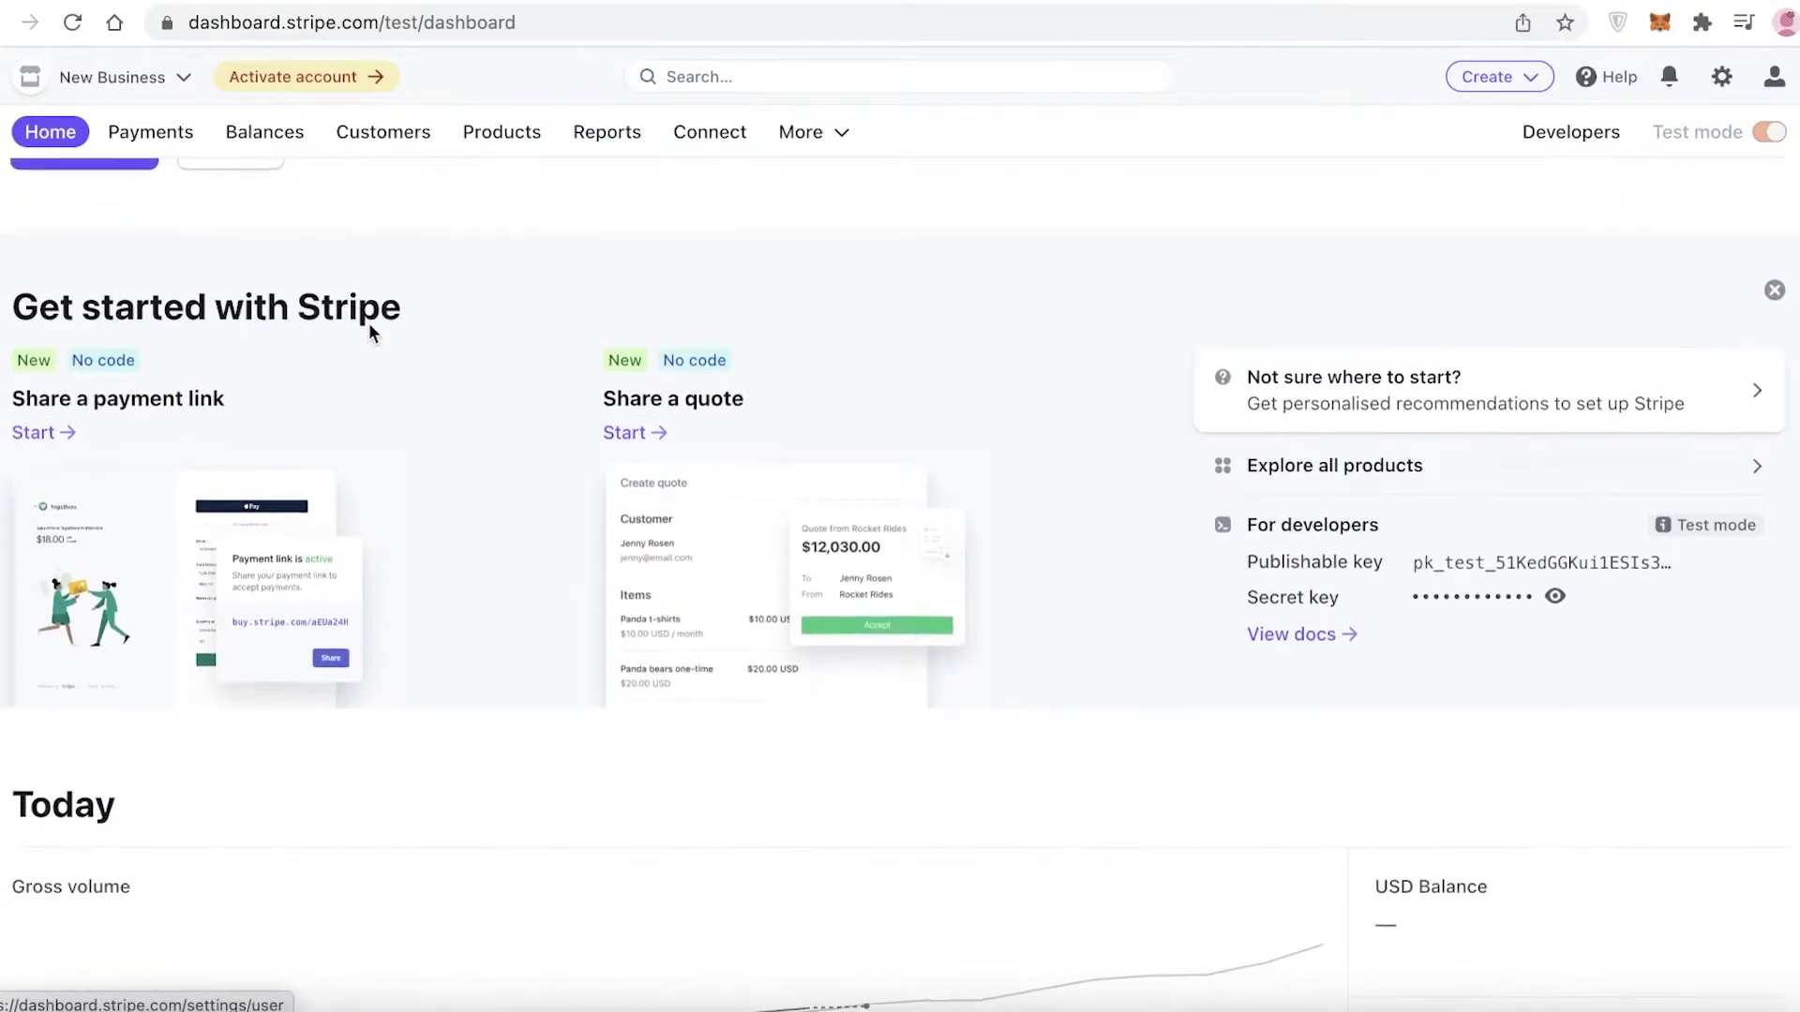
scroll(217, 269, up, 3)
Open Payments, start and cancel a new test payment, then scroll the dashboard home.
click(161, 134)
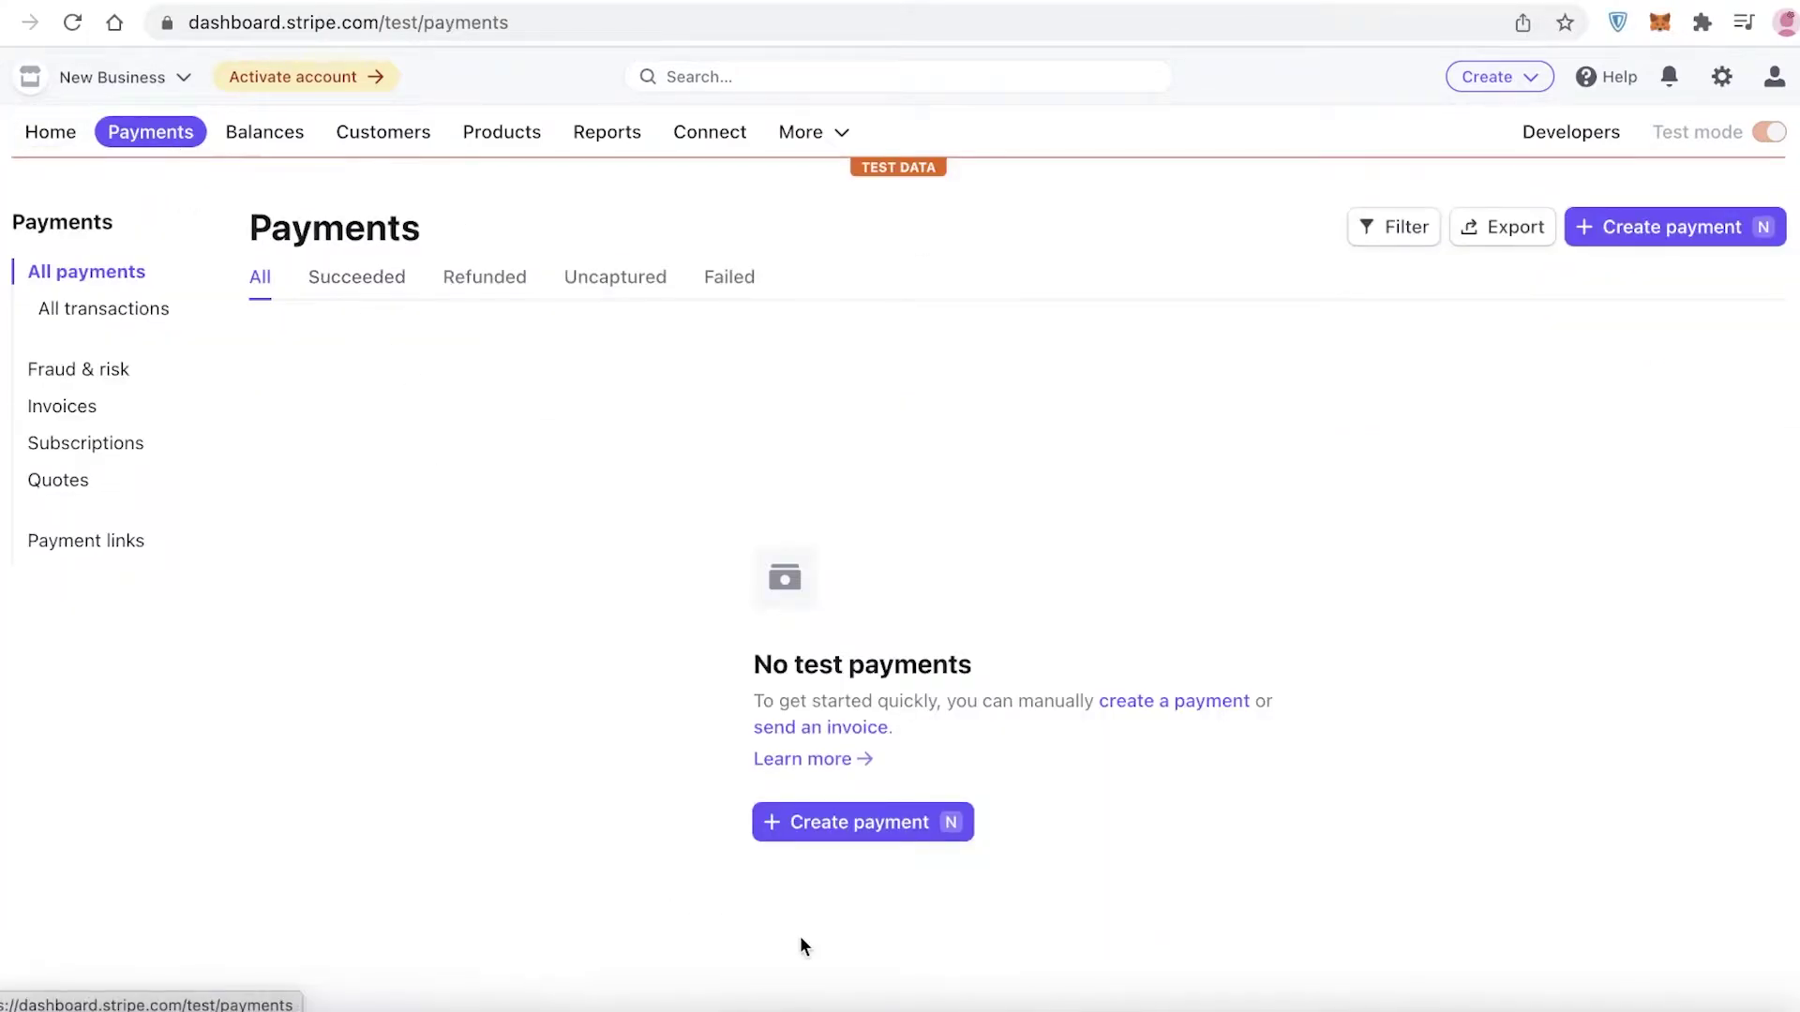
click(862, 821)
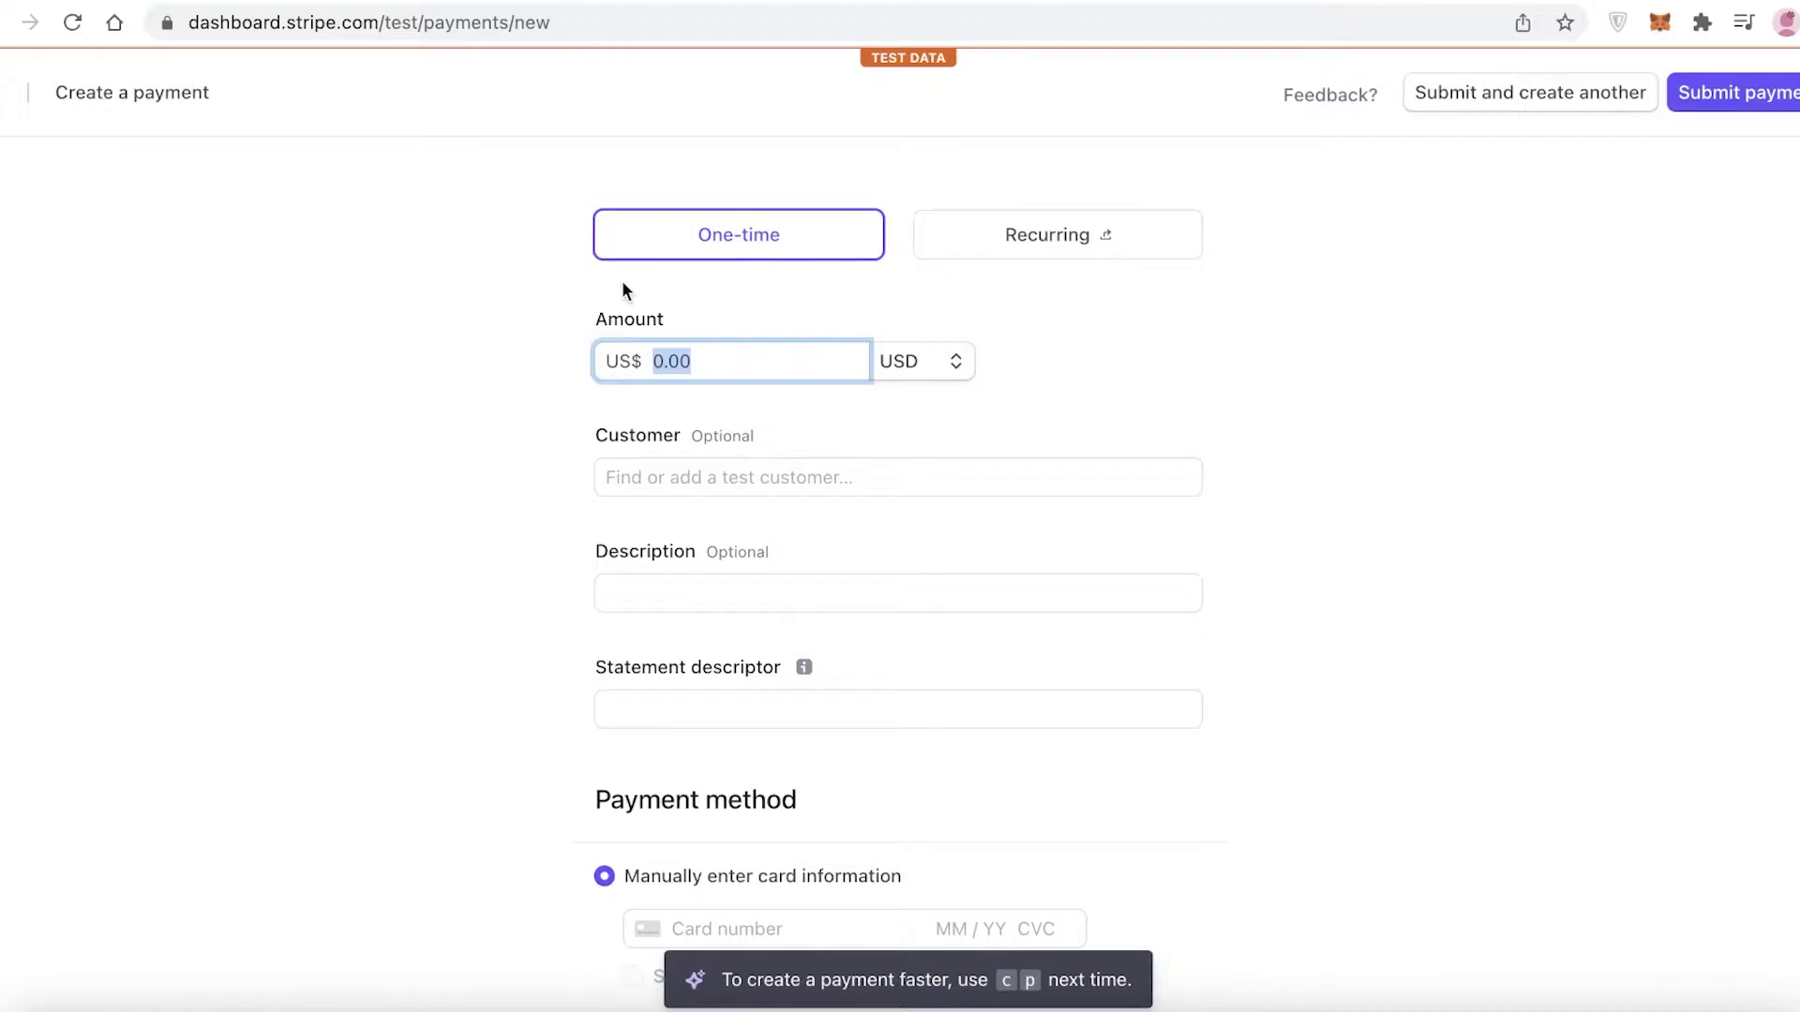
click(21, 96)
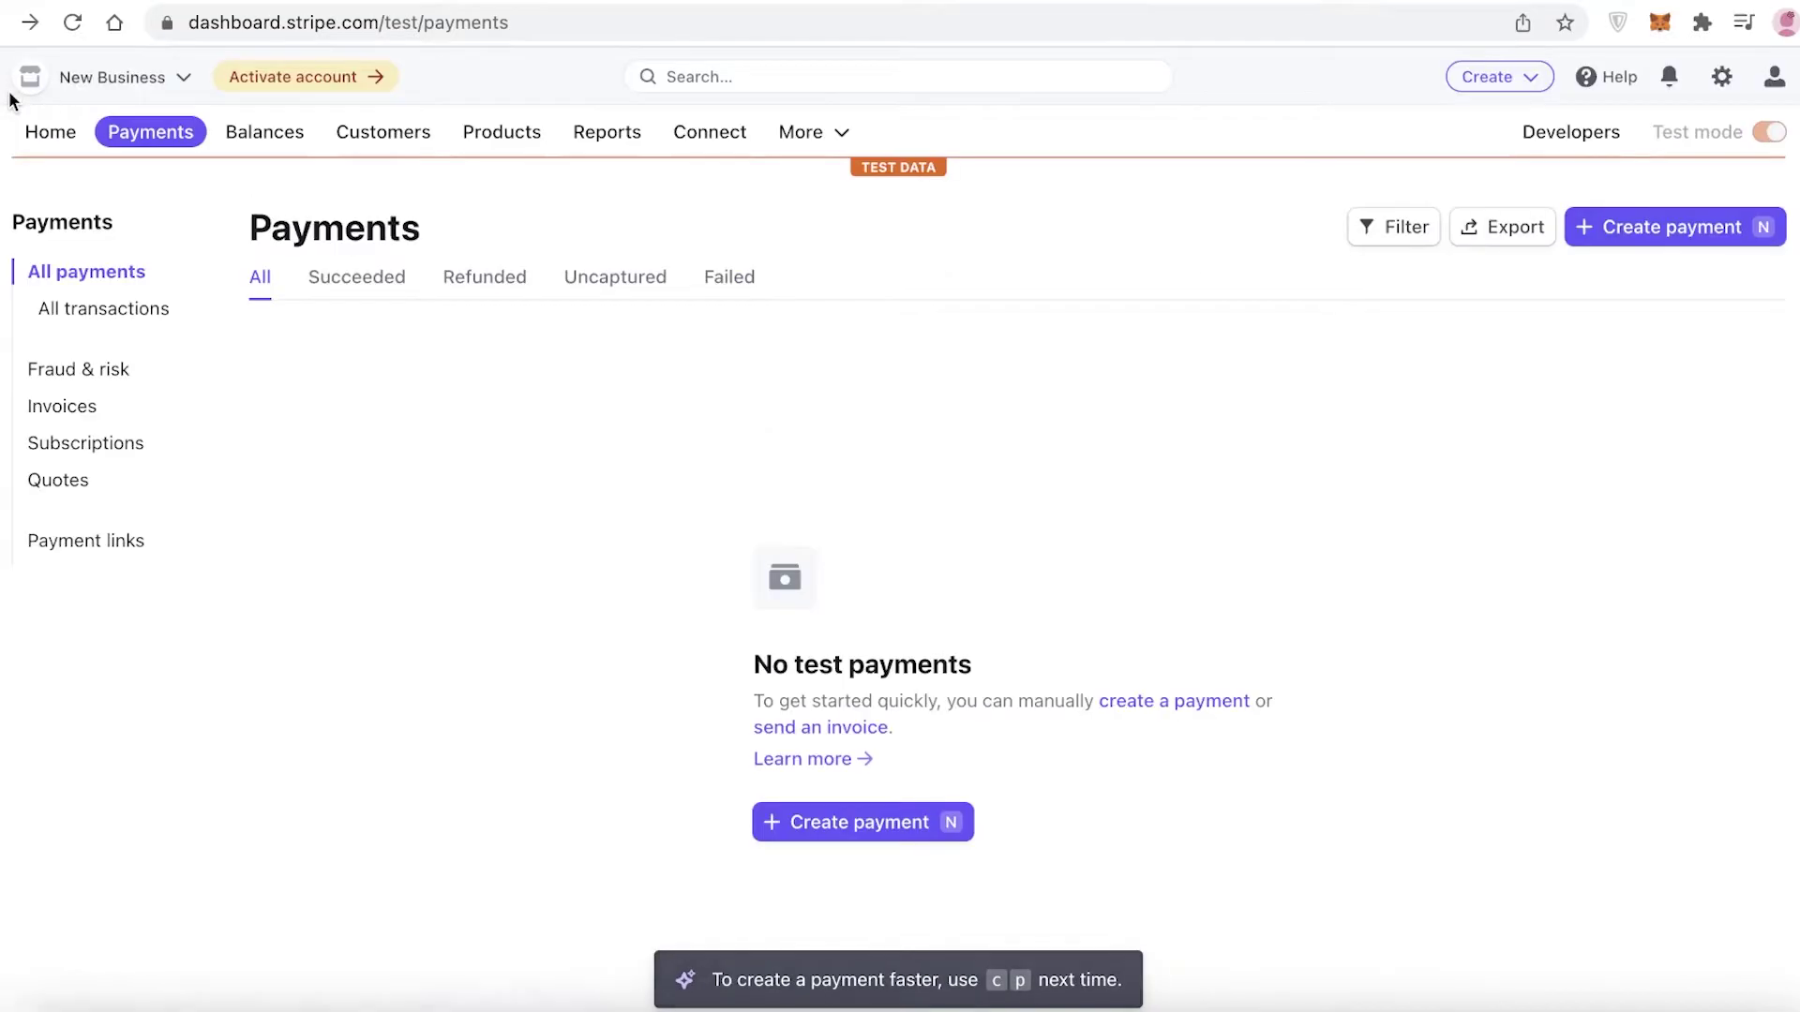
click(51, 147)
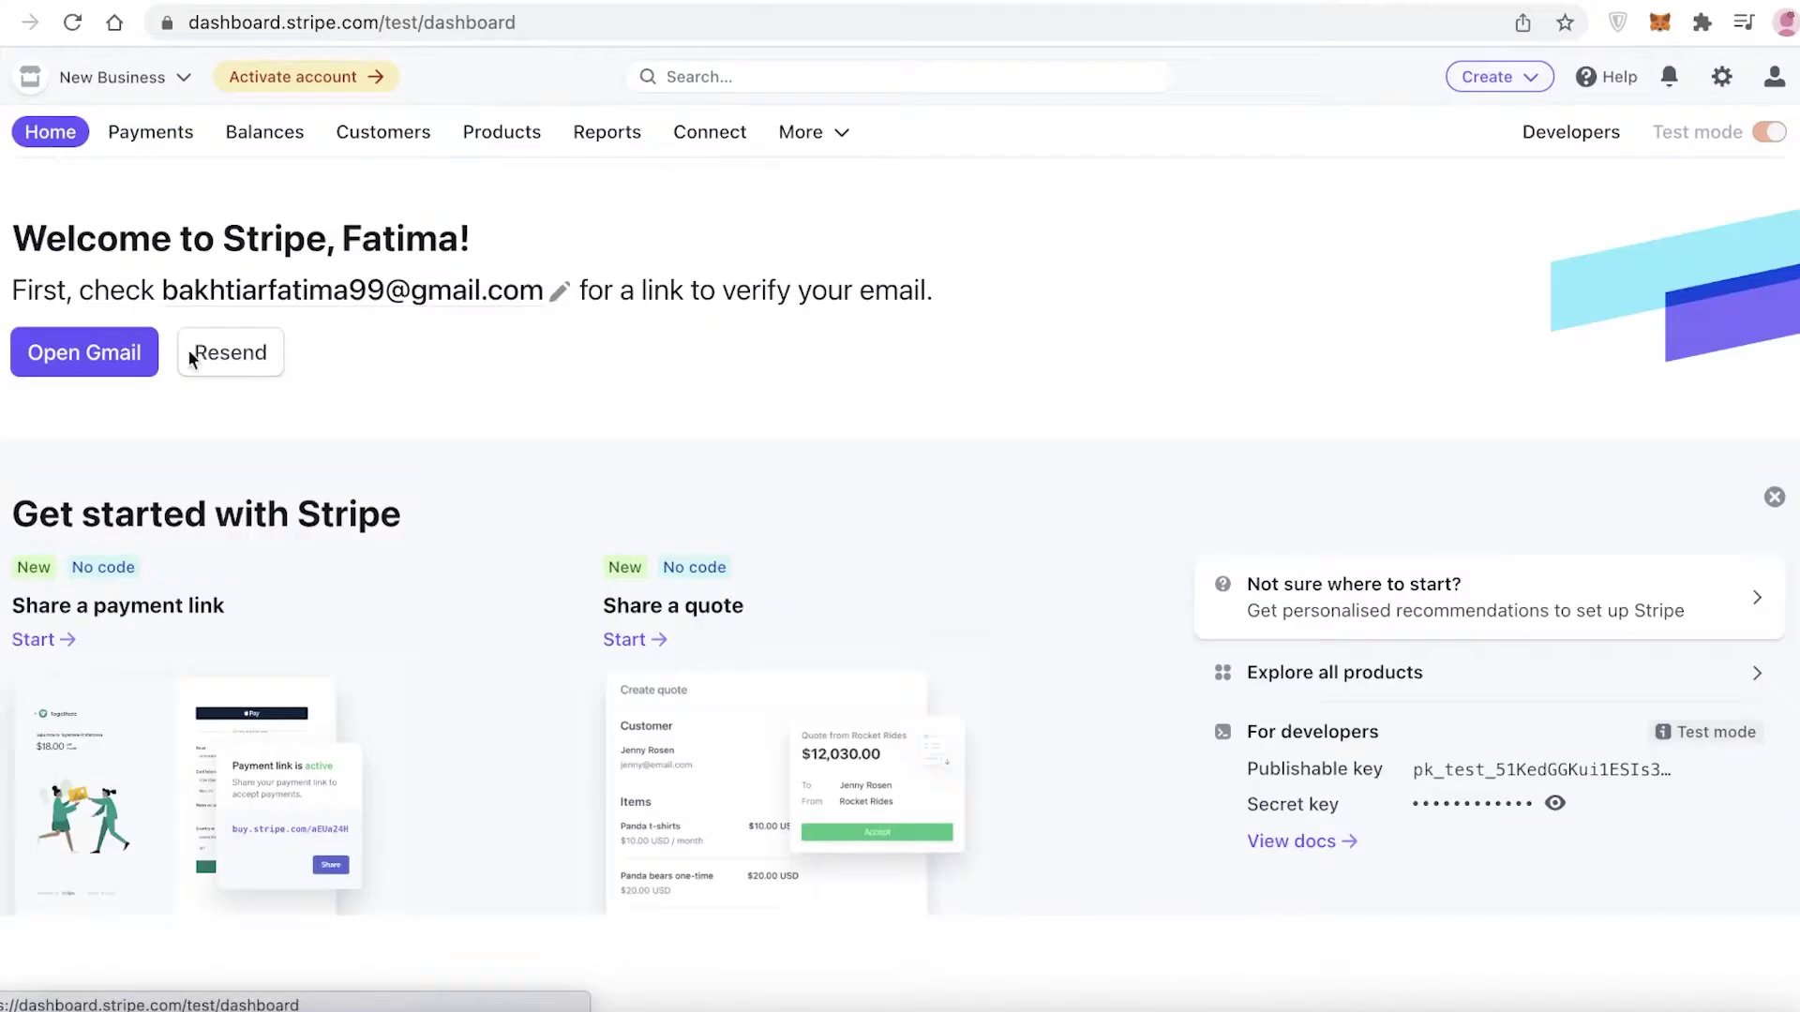
scroll(285, 385, down, 2)
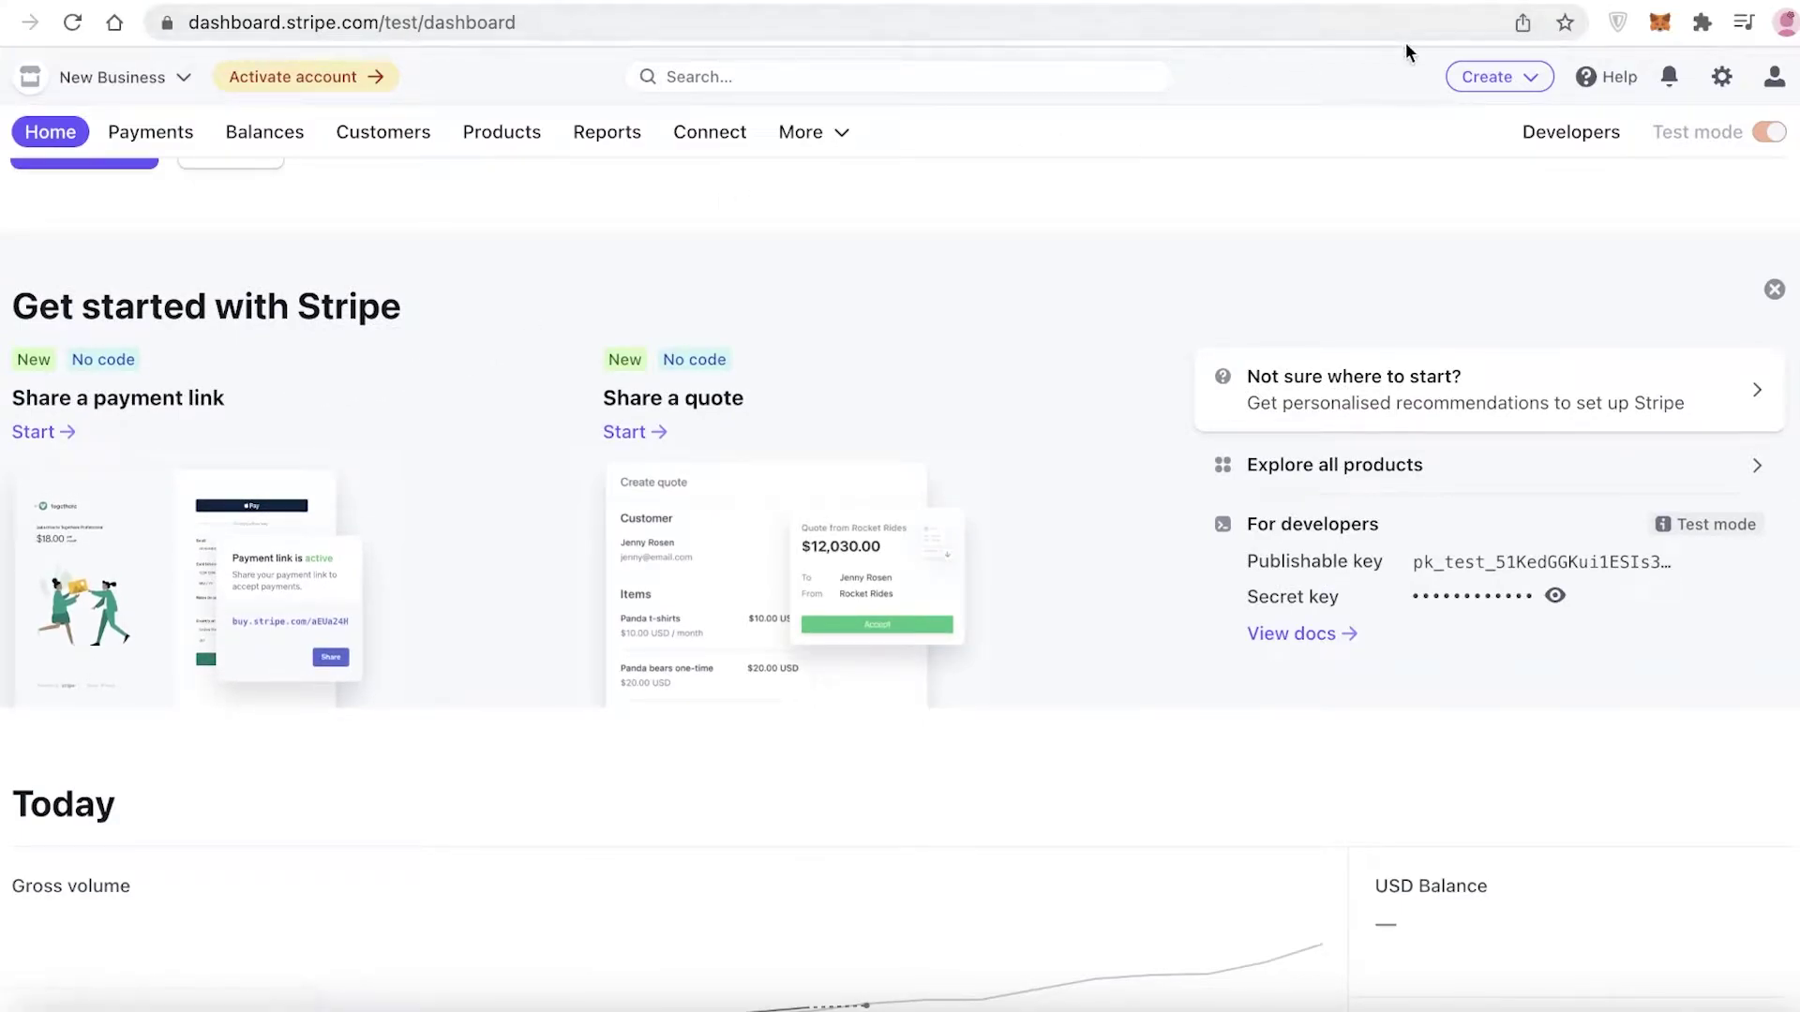
scroll(1435, 189, down, 1)
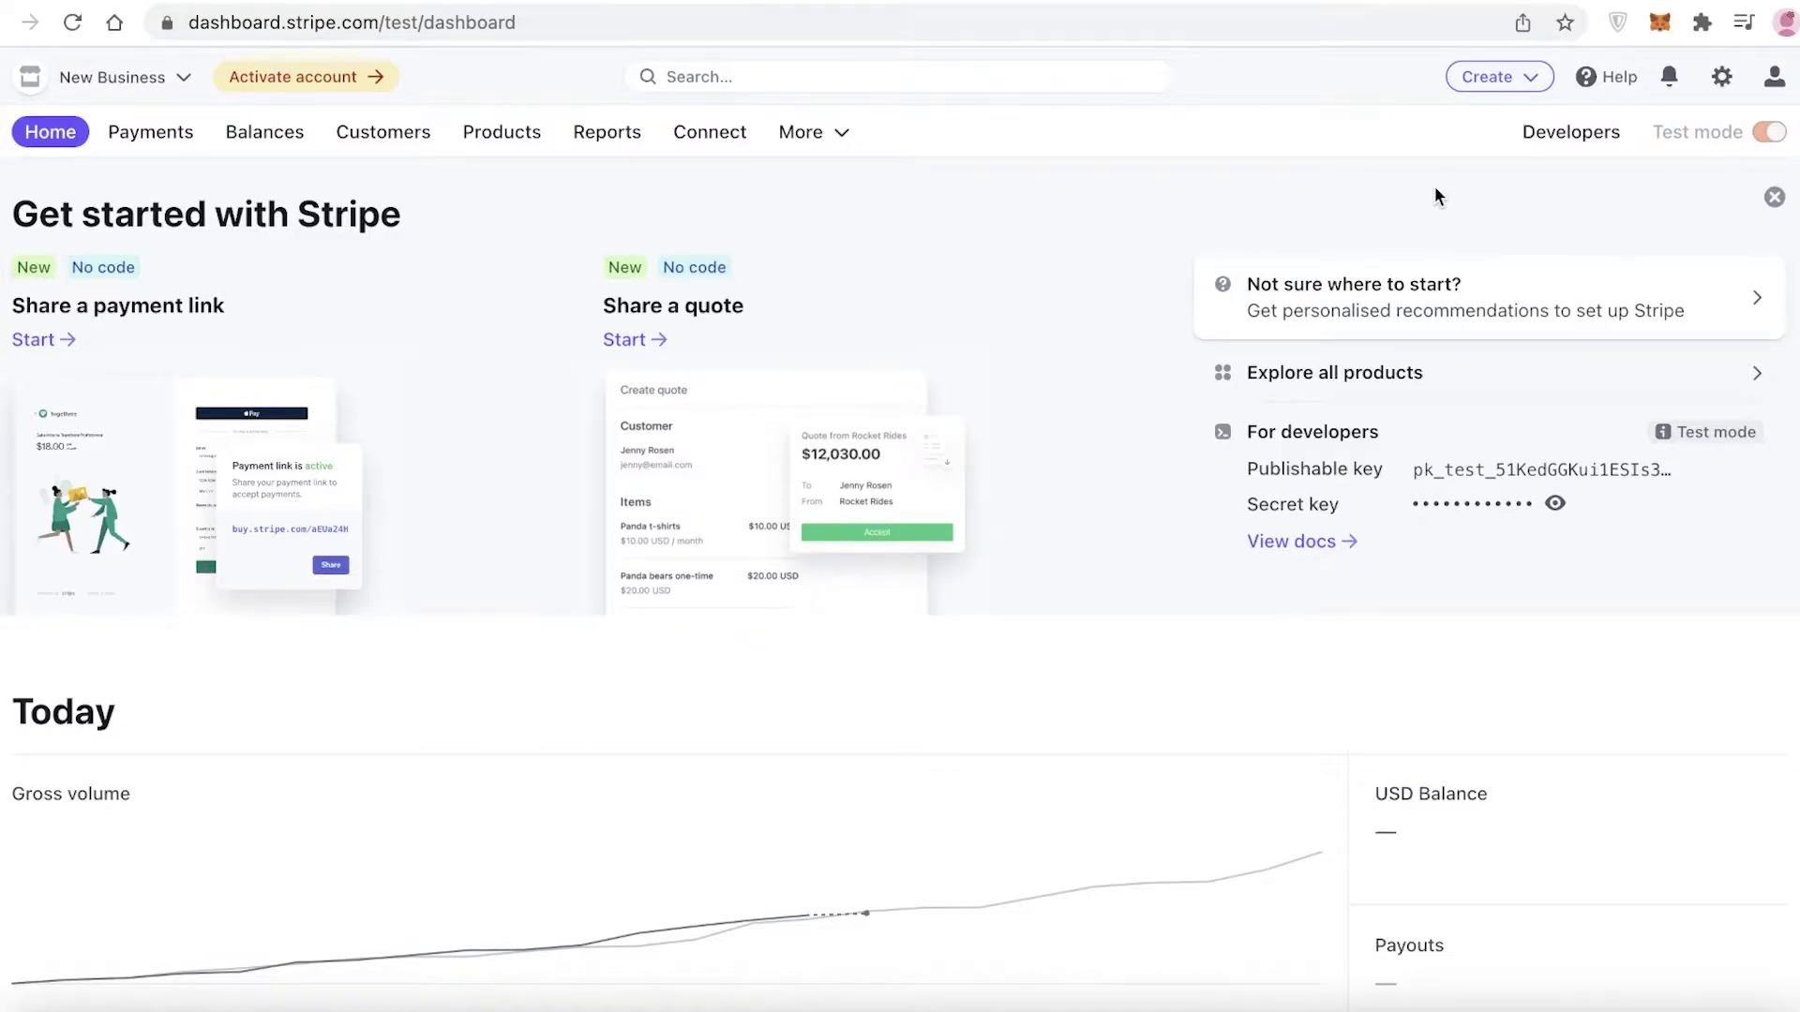
scroll(1435, 195, down, 1)
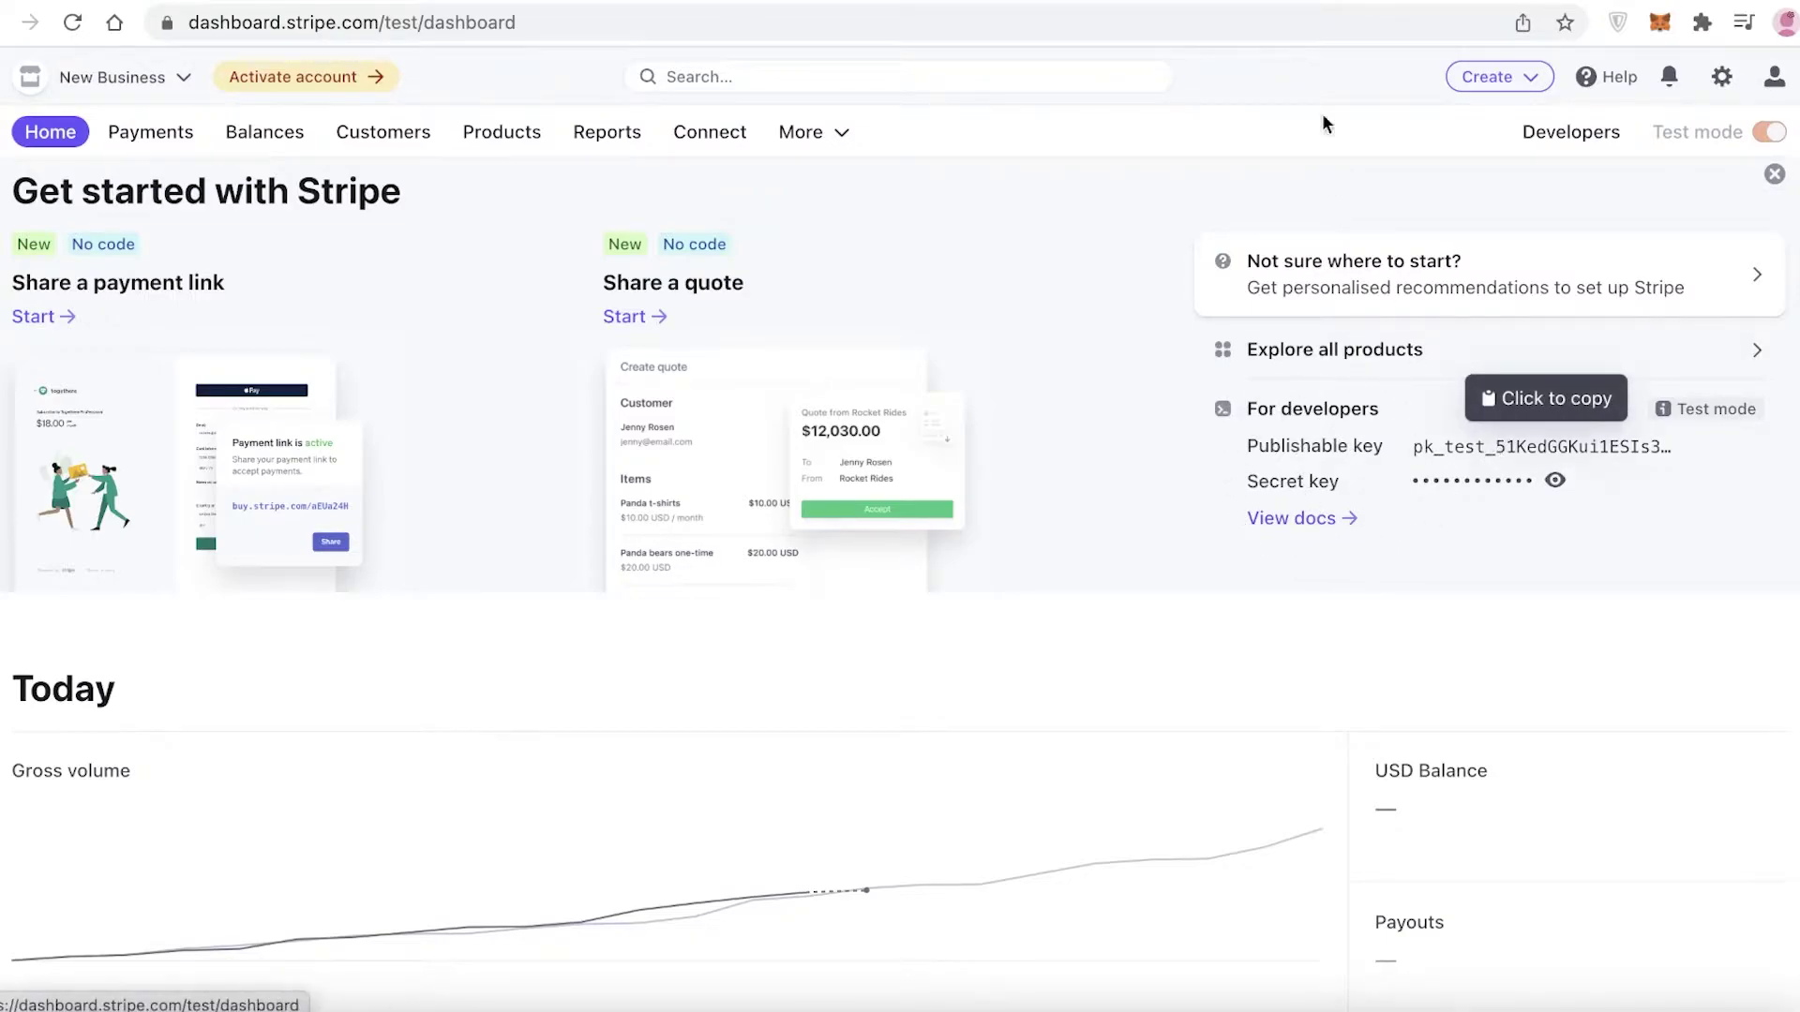
Check WooCommerce, then review the Stripe Today, Reports overview and Get started sections.
key(ctrl+Tab)
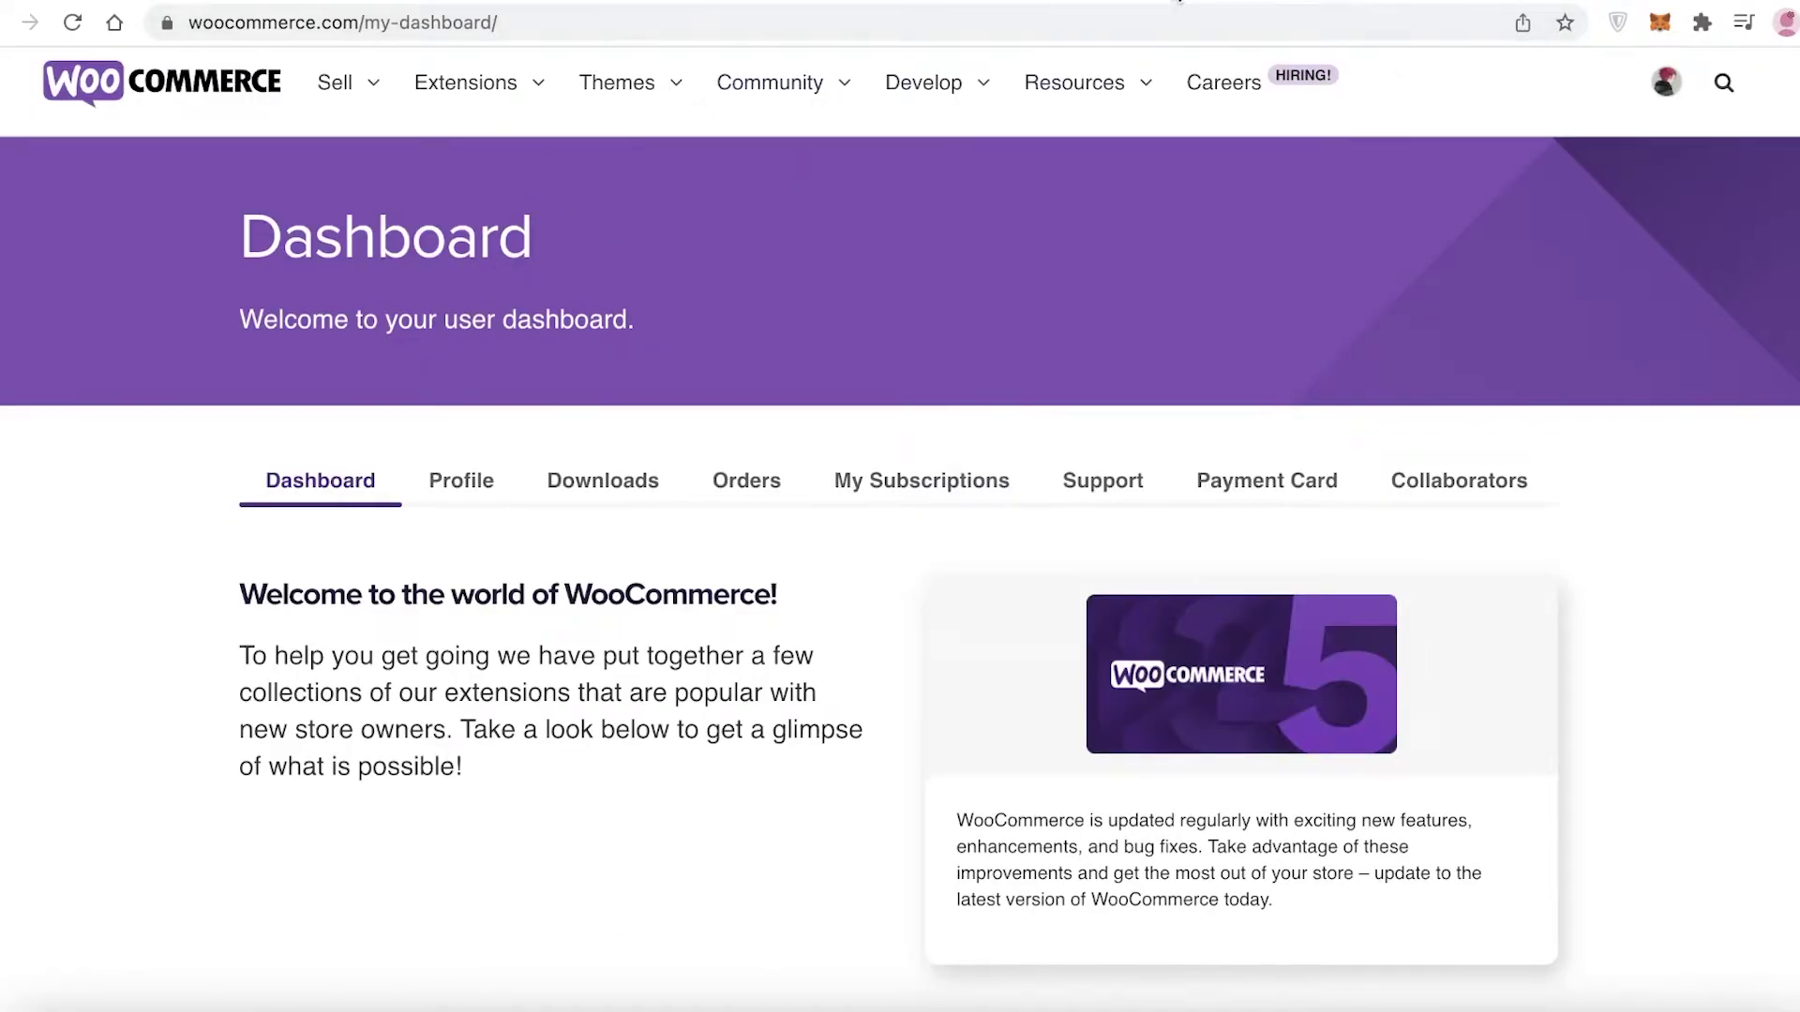
key(ctrl+Tab)
scroll(1519, 384, down, 3)
scroll(1524, 417, up, 6)
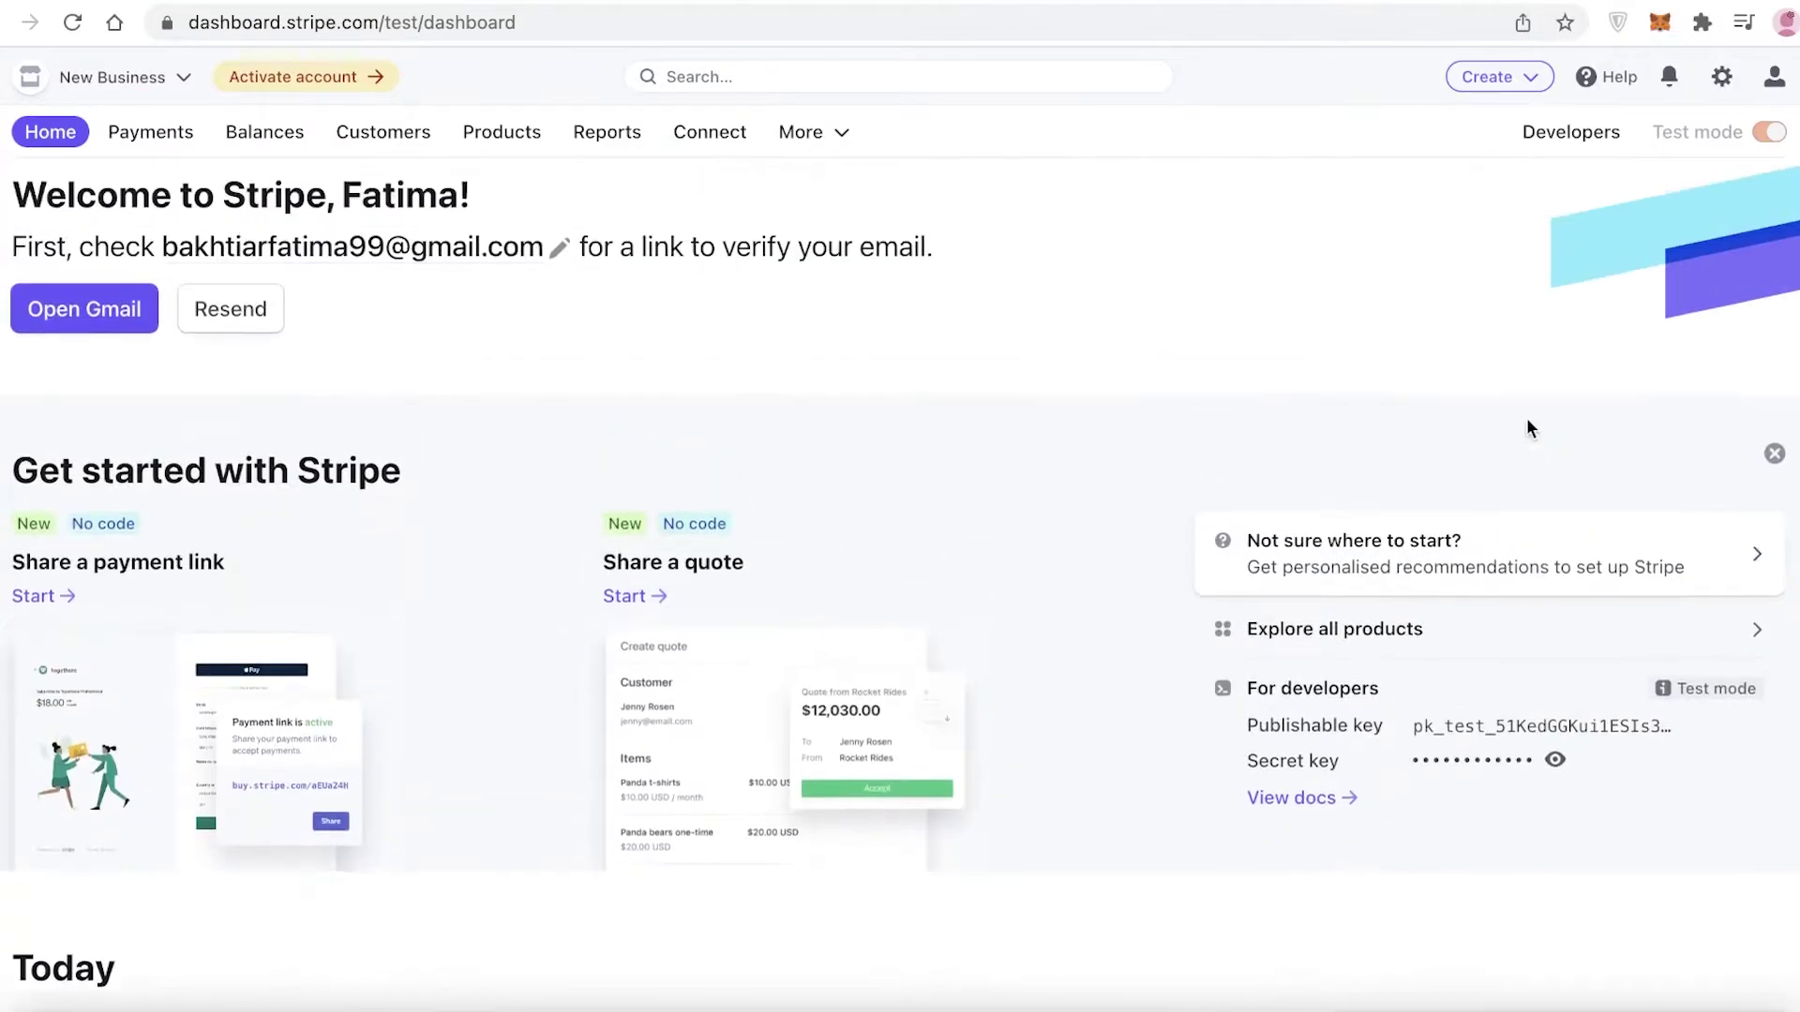
scroll(1446, 371, down, 14)
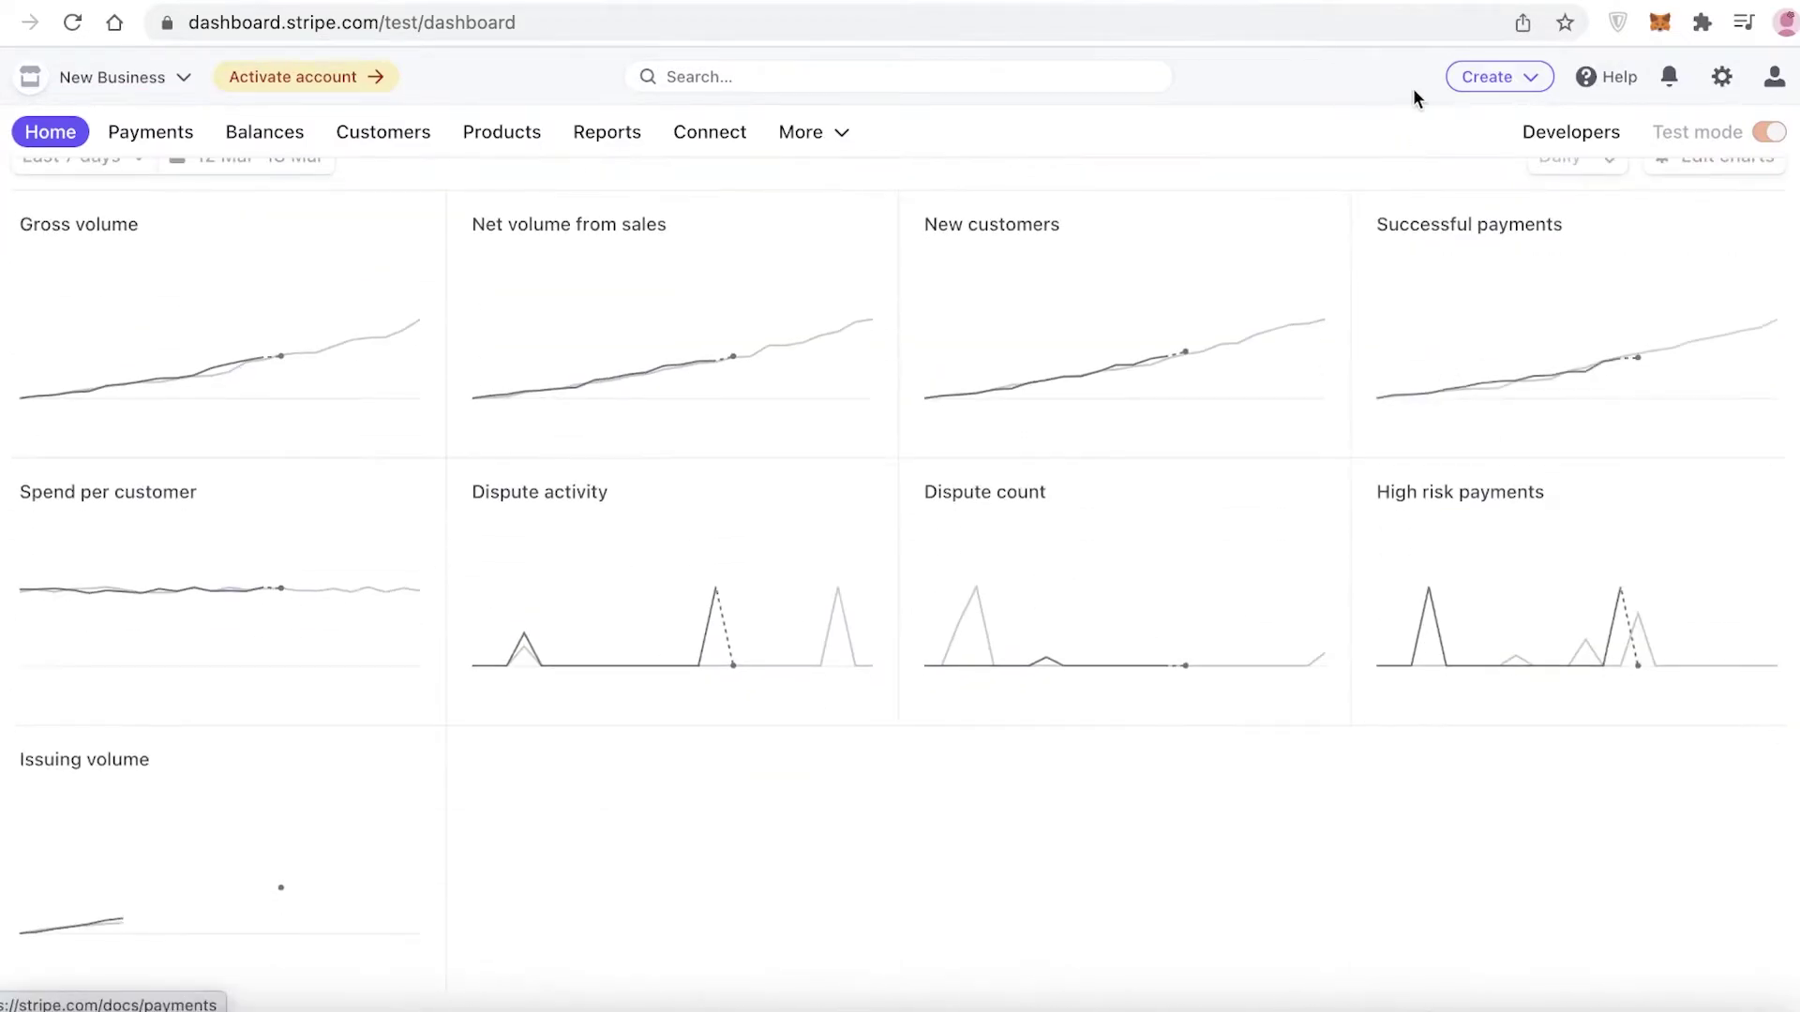
scroll(1516, 388, up, 14)
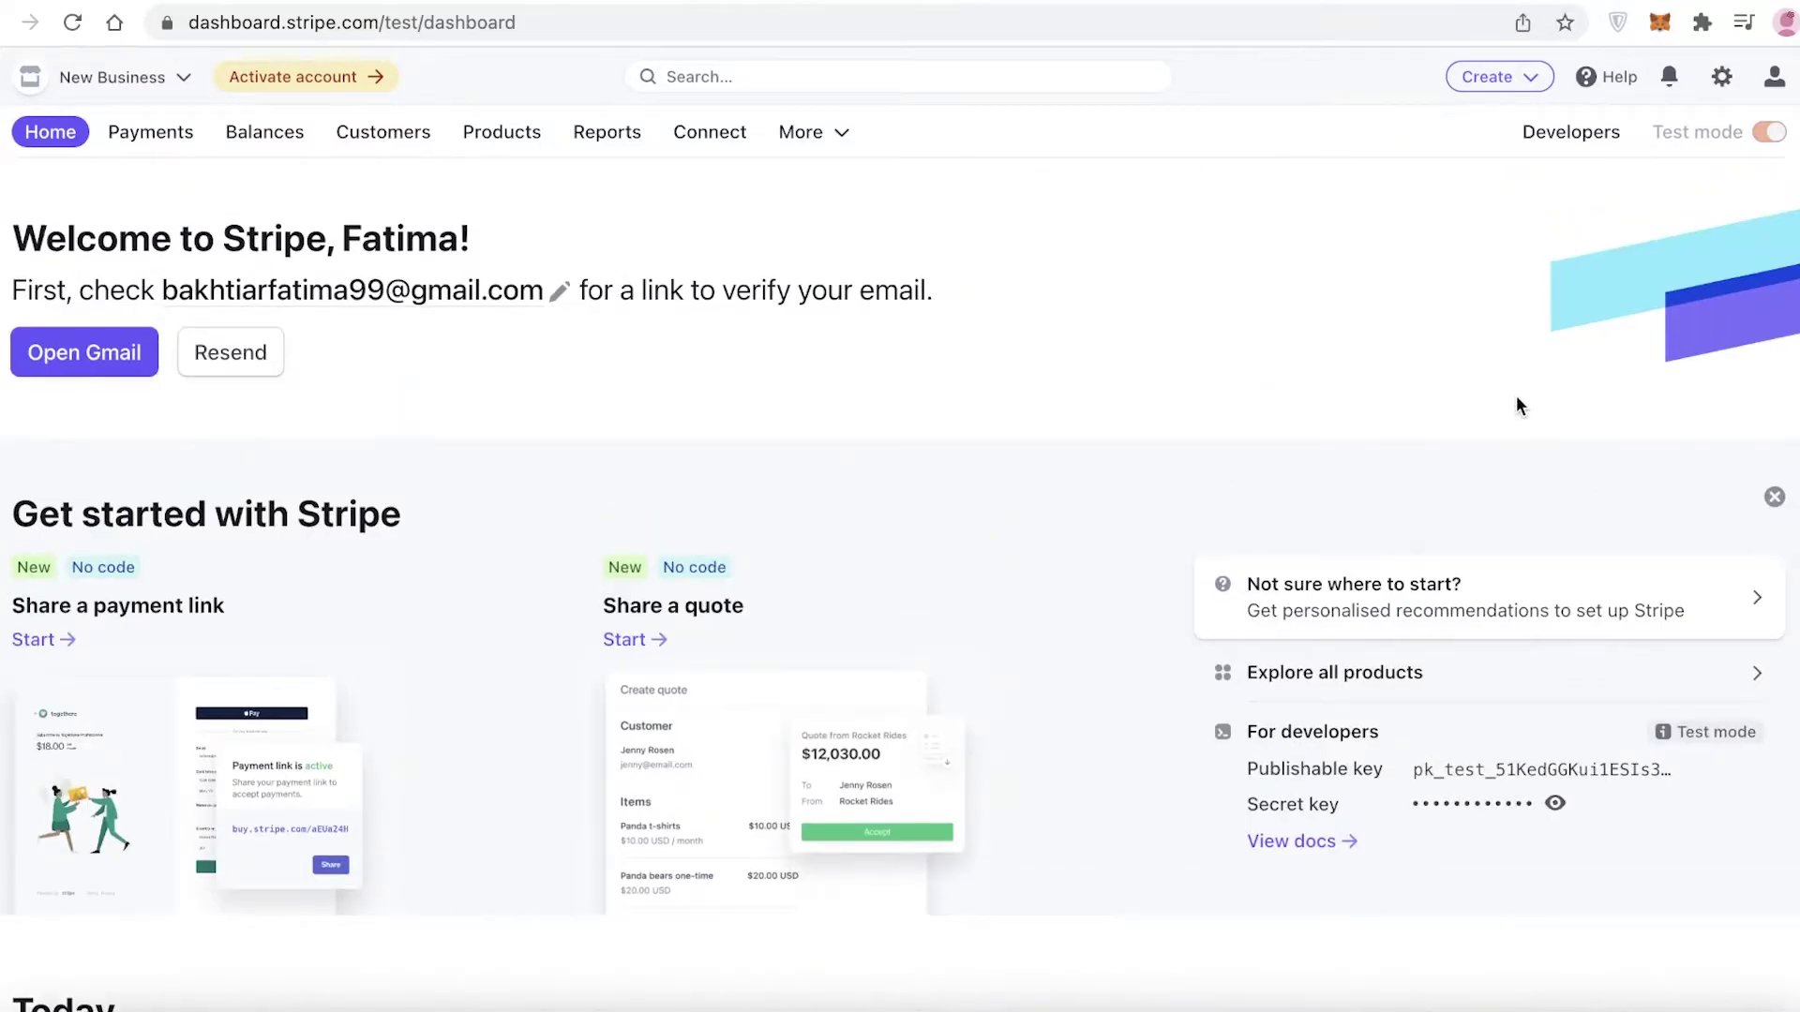
scroll(1518, 405, down, 1)
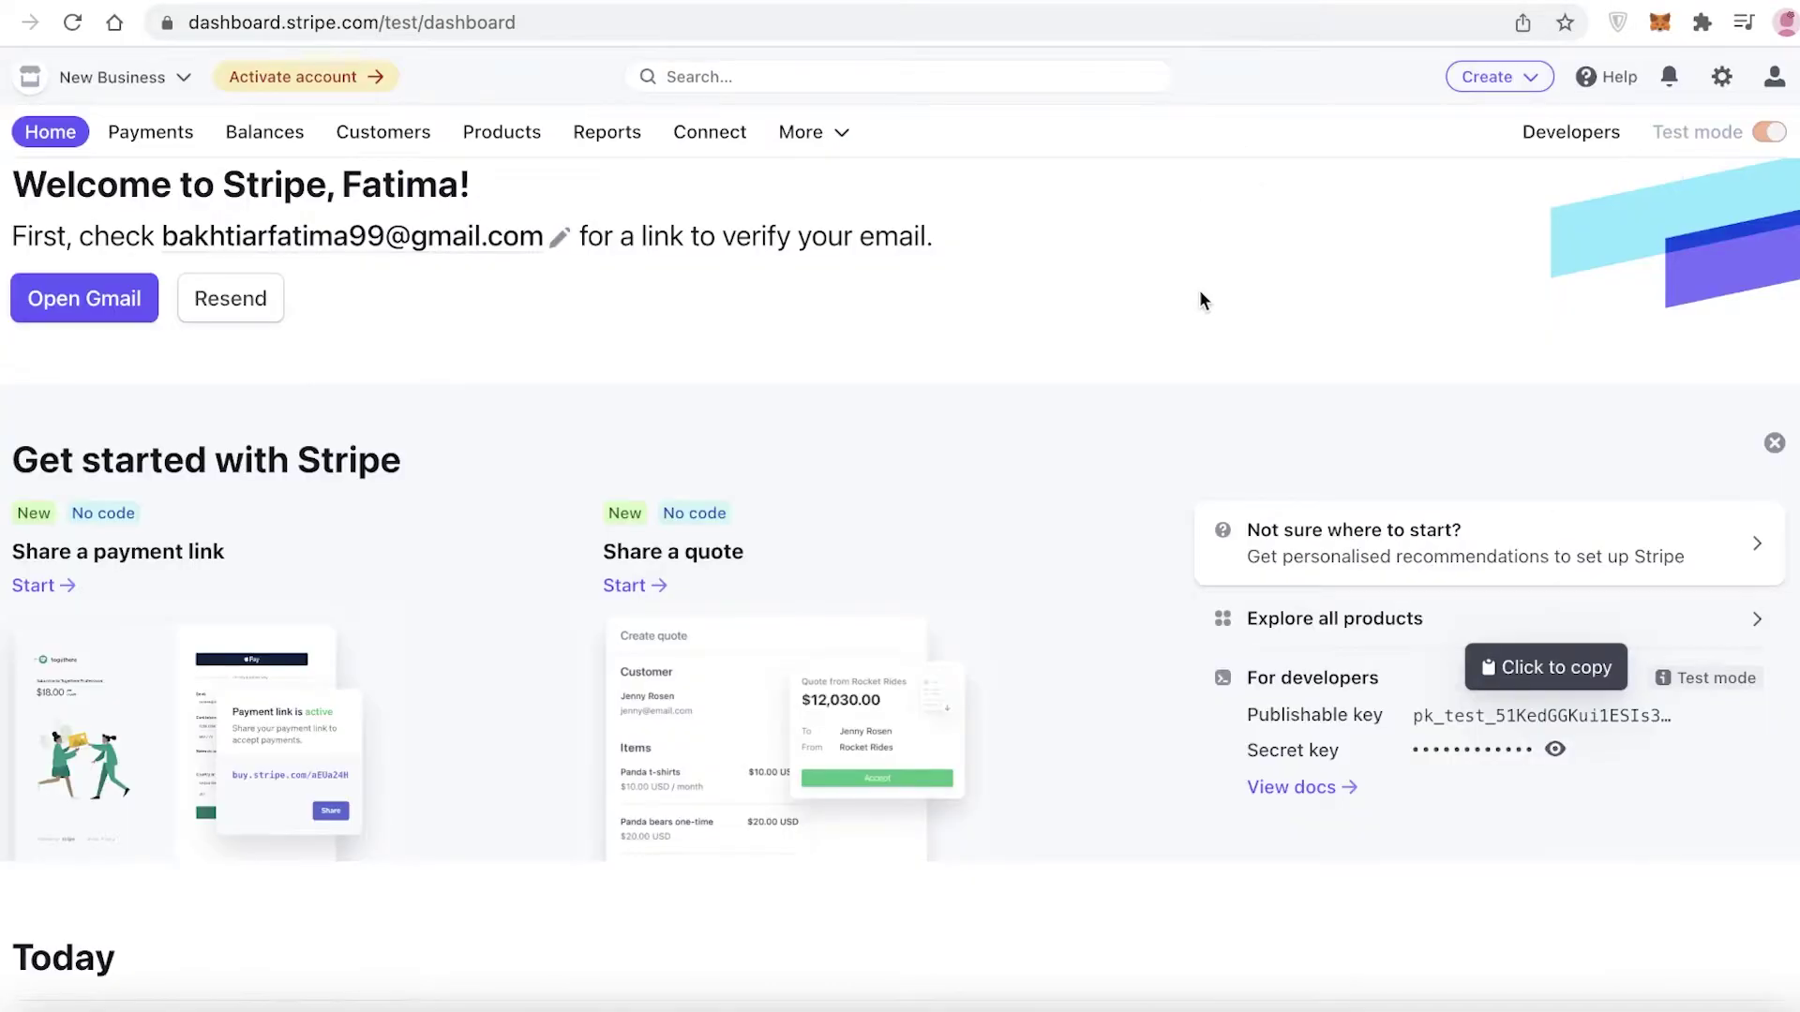
scroll(1200, 290, down, 8)
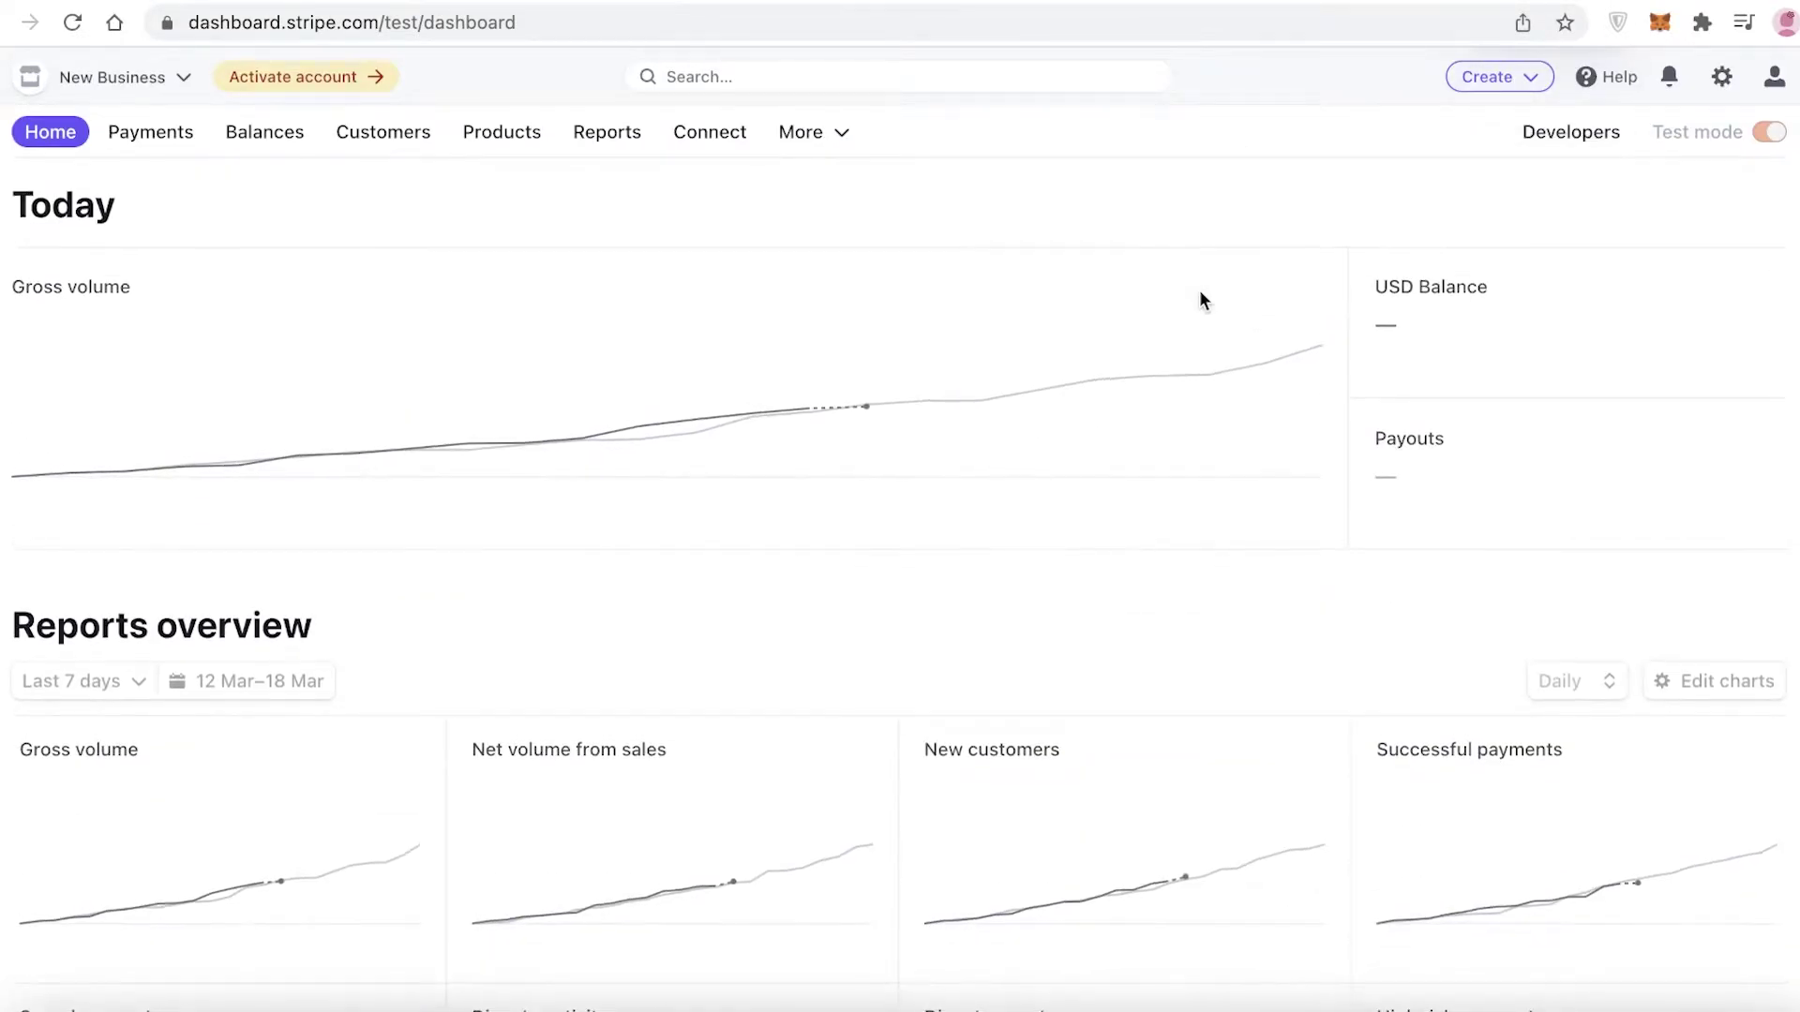
scroll(1201, 298, up, 4)
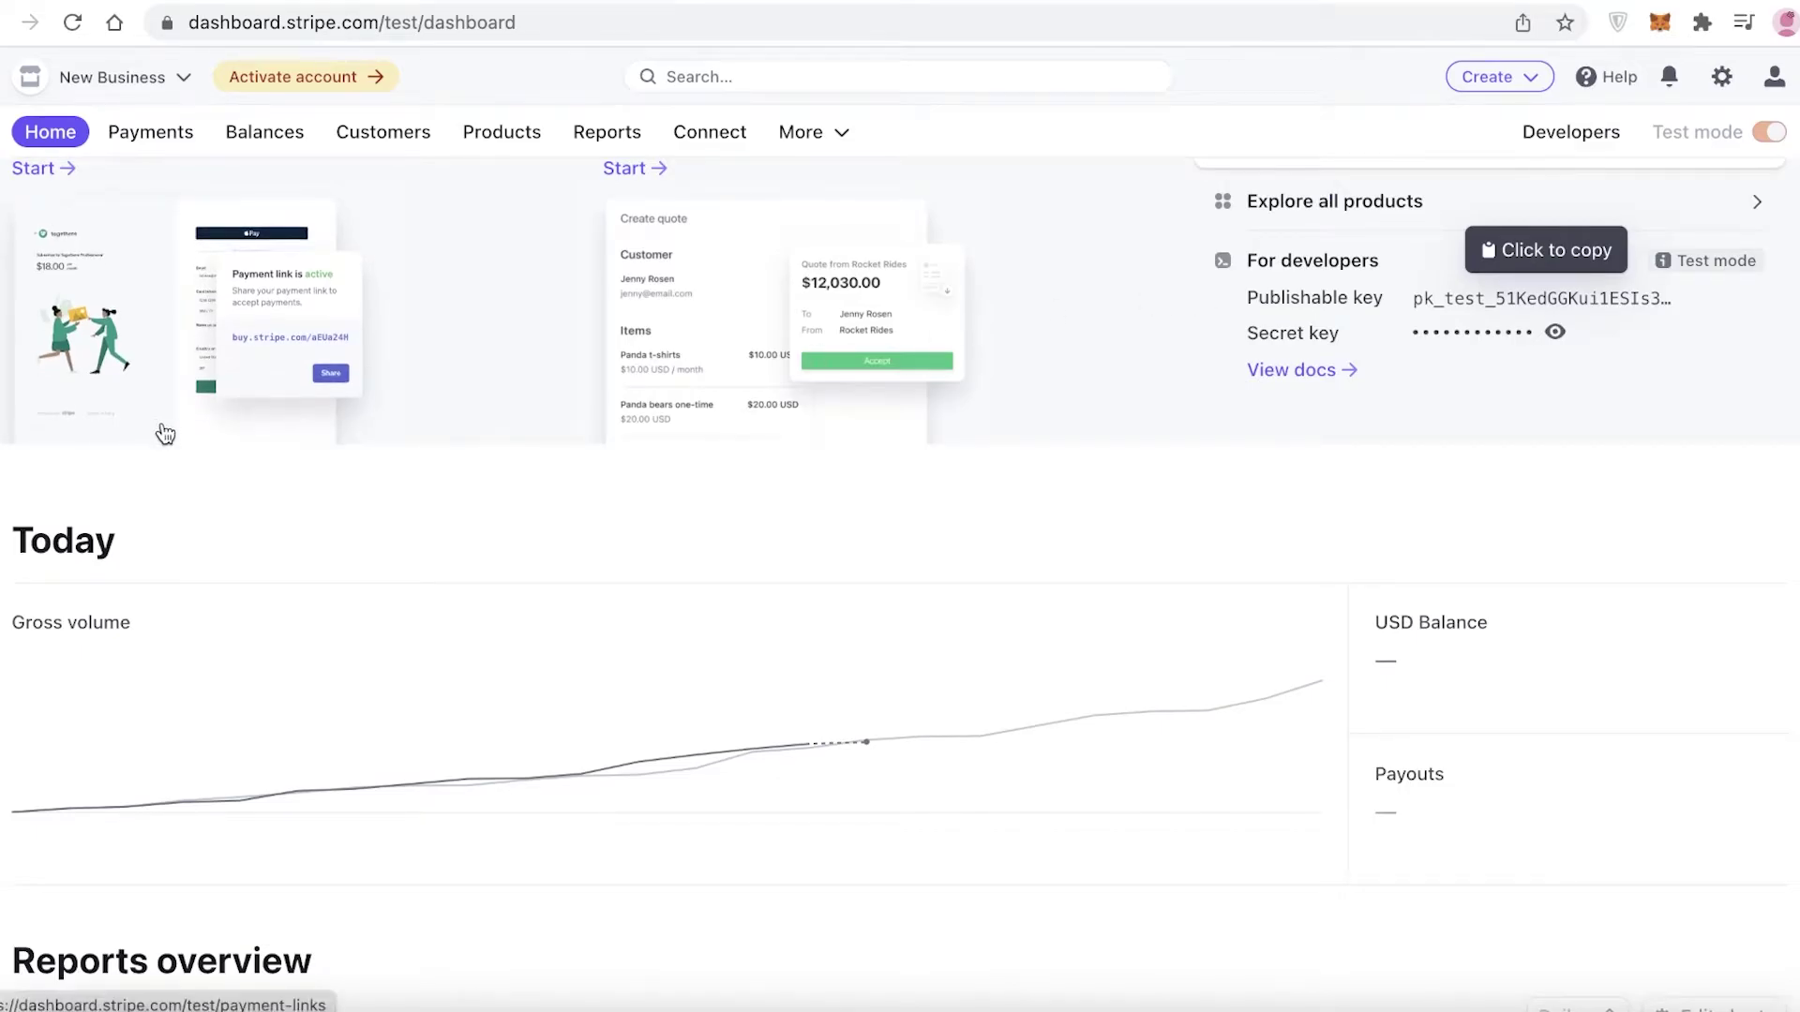
scroll(169, 436, up, 1)
scroll(178, 438, up, 3)
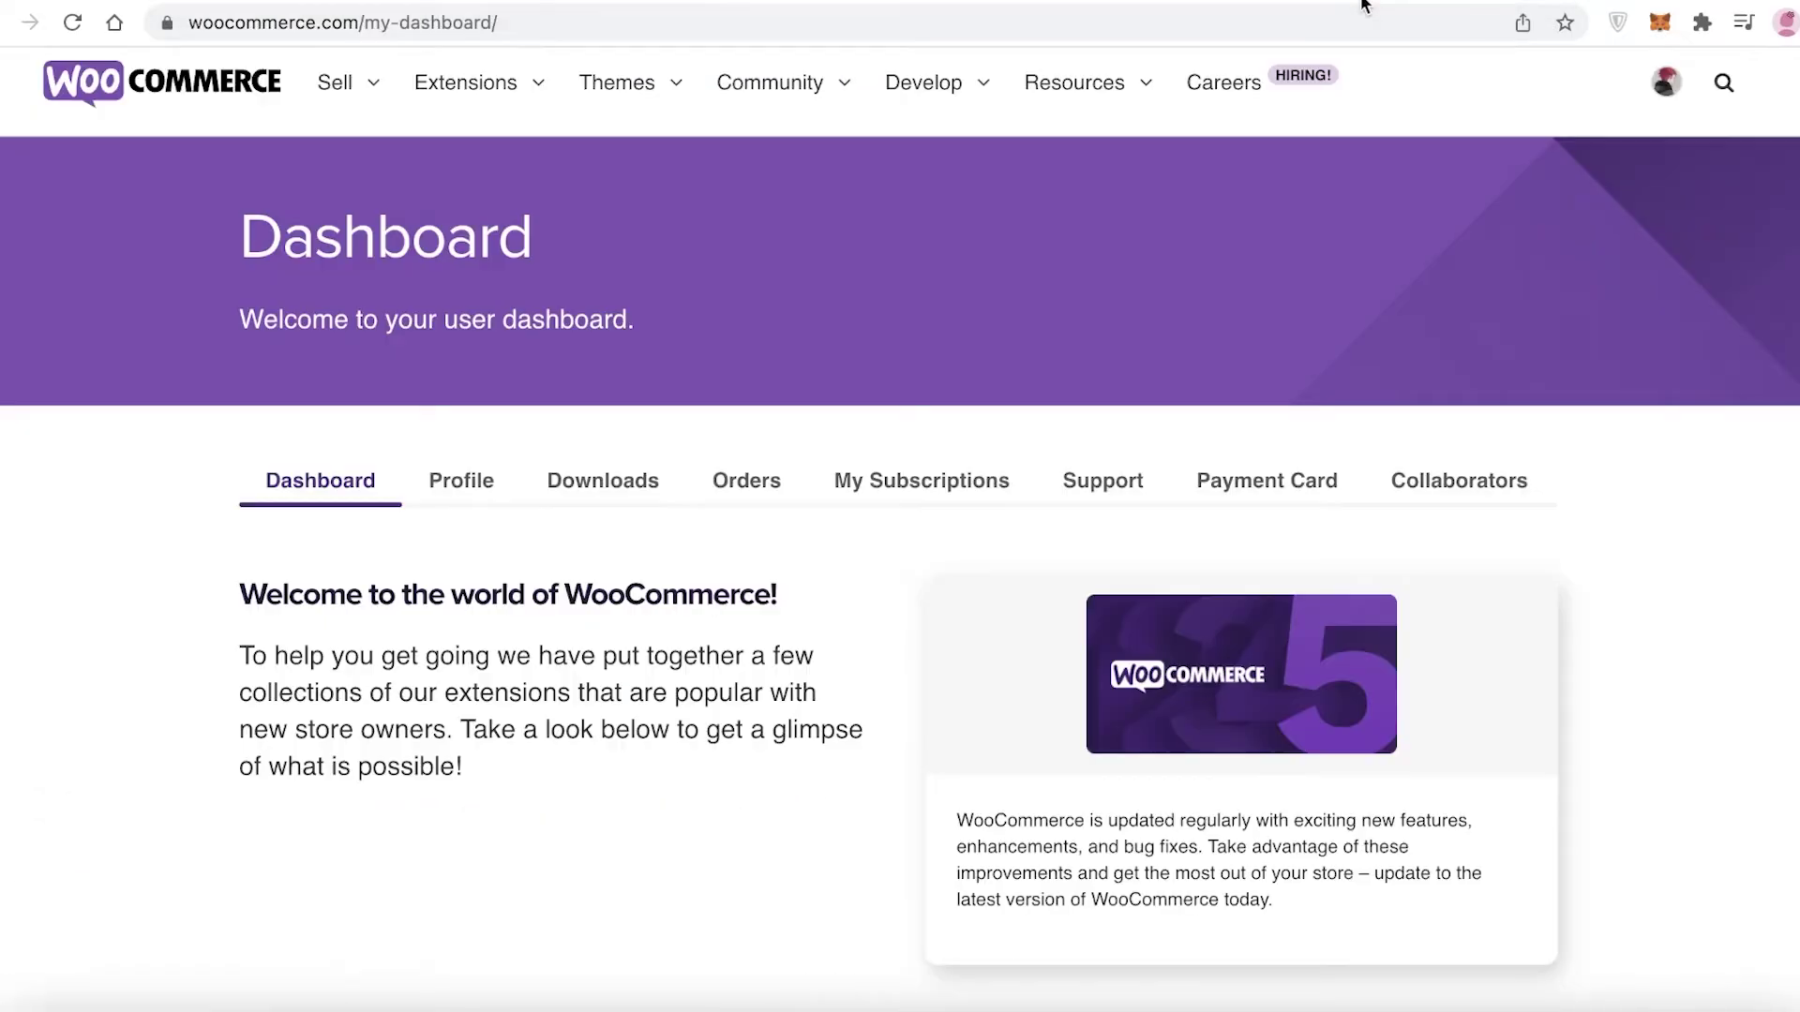
click(1248, 2)
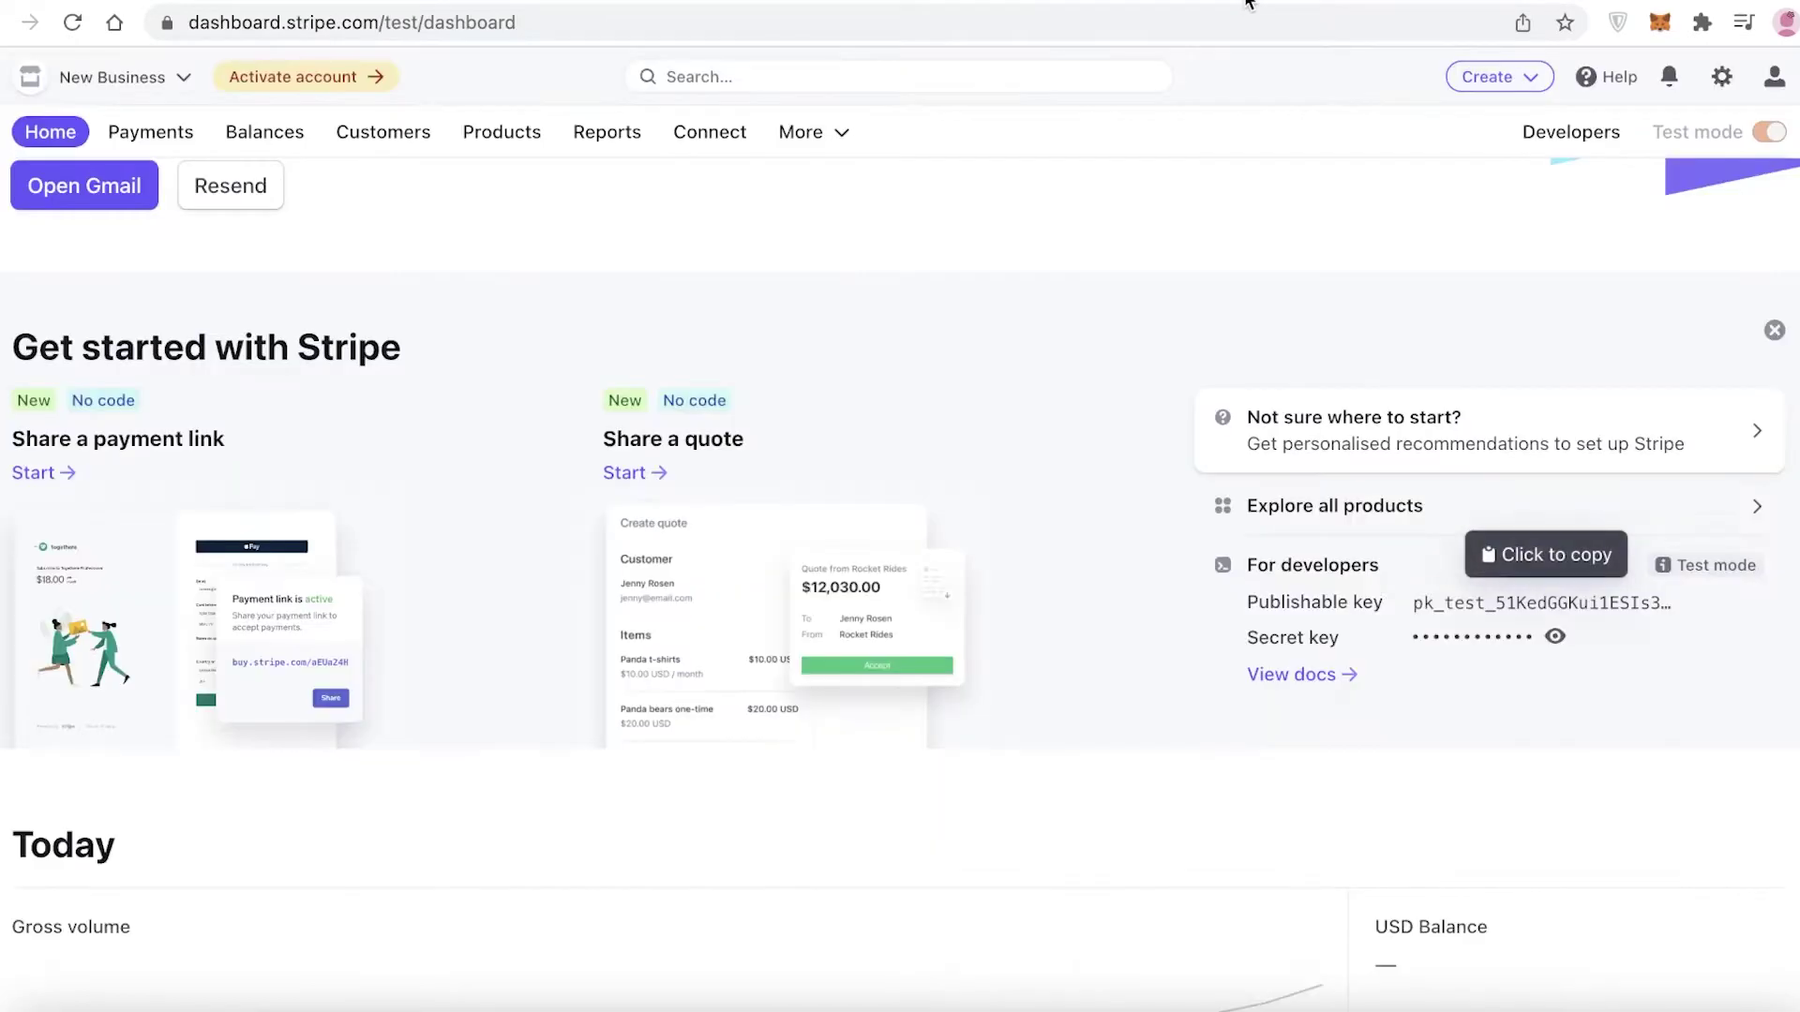
Open the WooCommerce listing from Connect's Top partners and dismiss the UK/US banner.
click(723, 140)
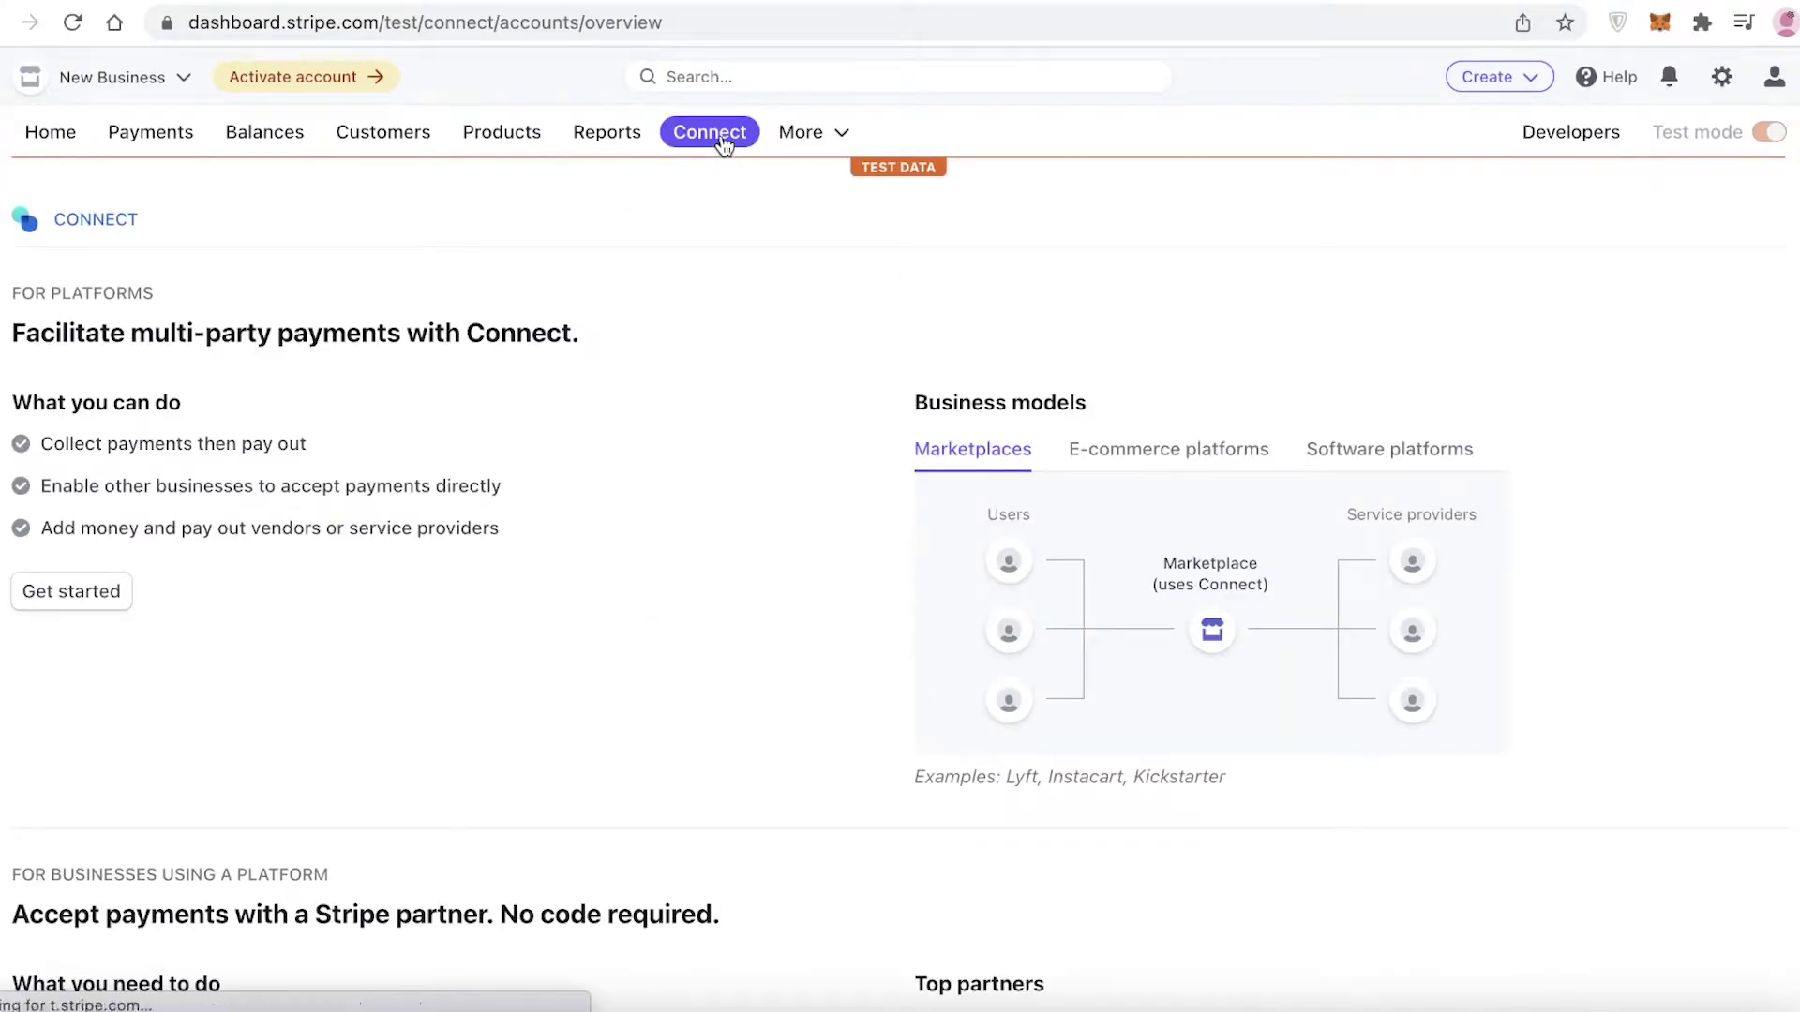
scroll(785, 277, down, 3)
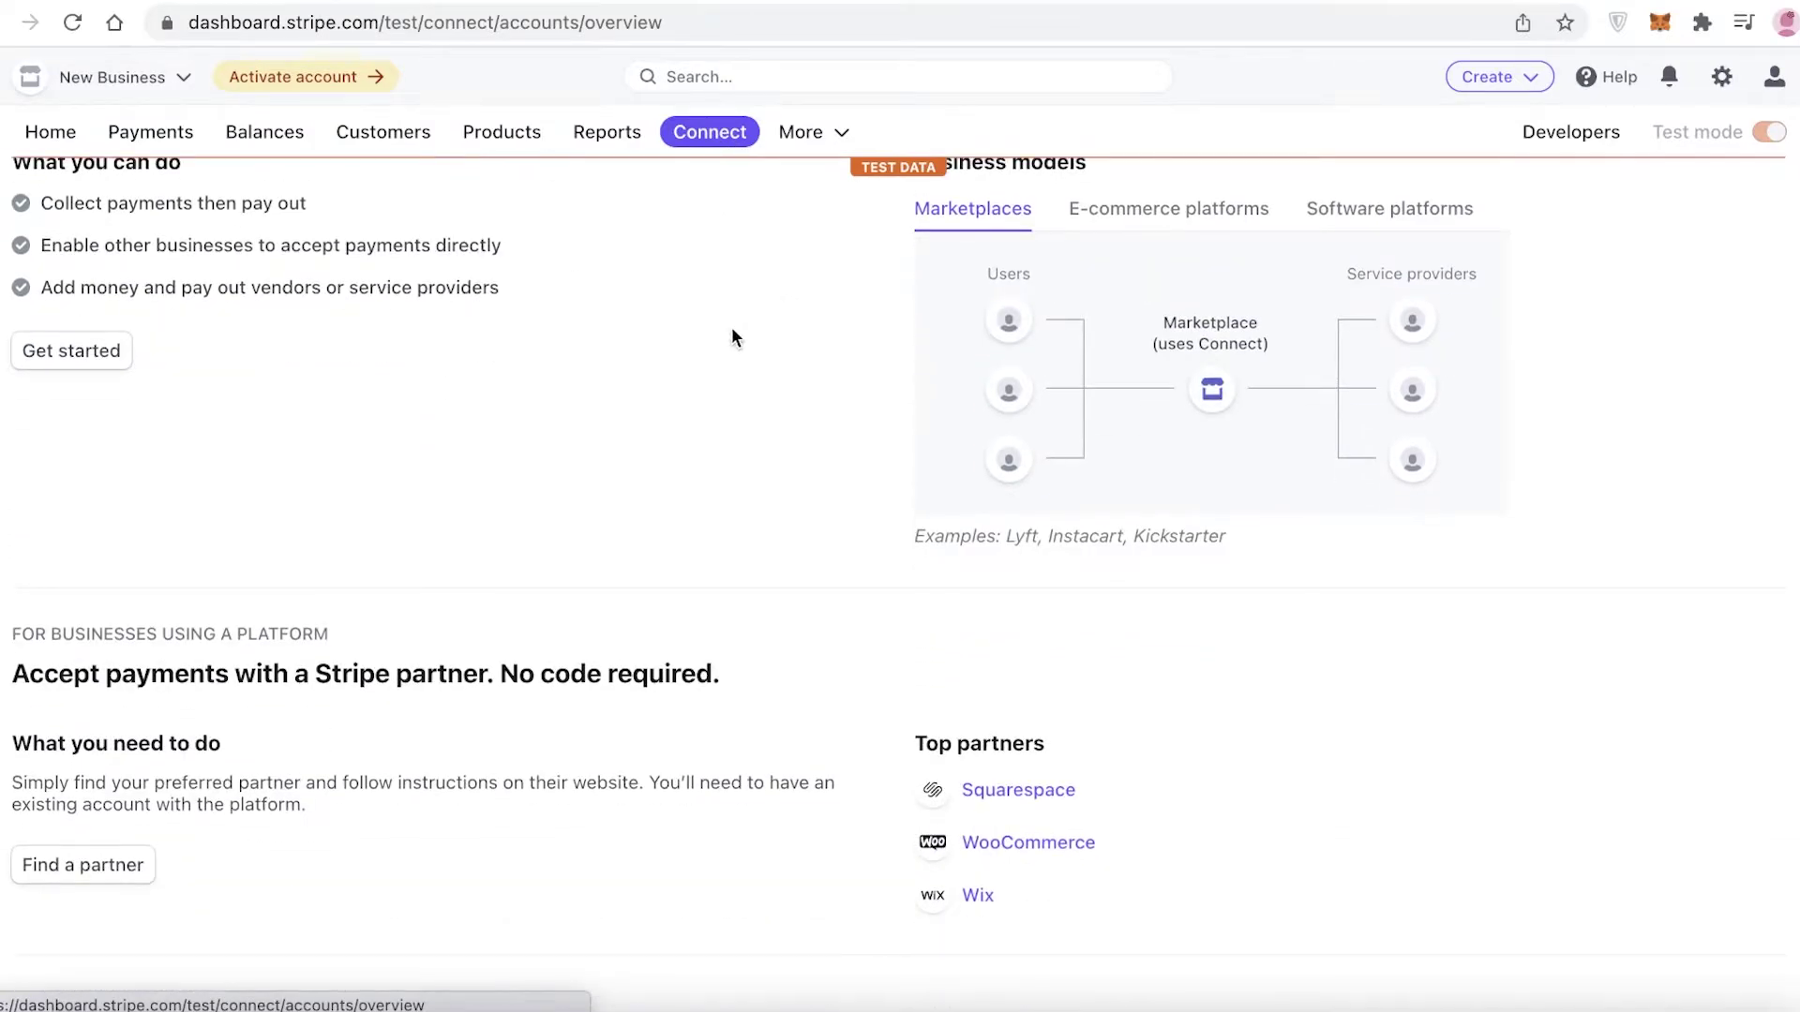
click(997, 843)
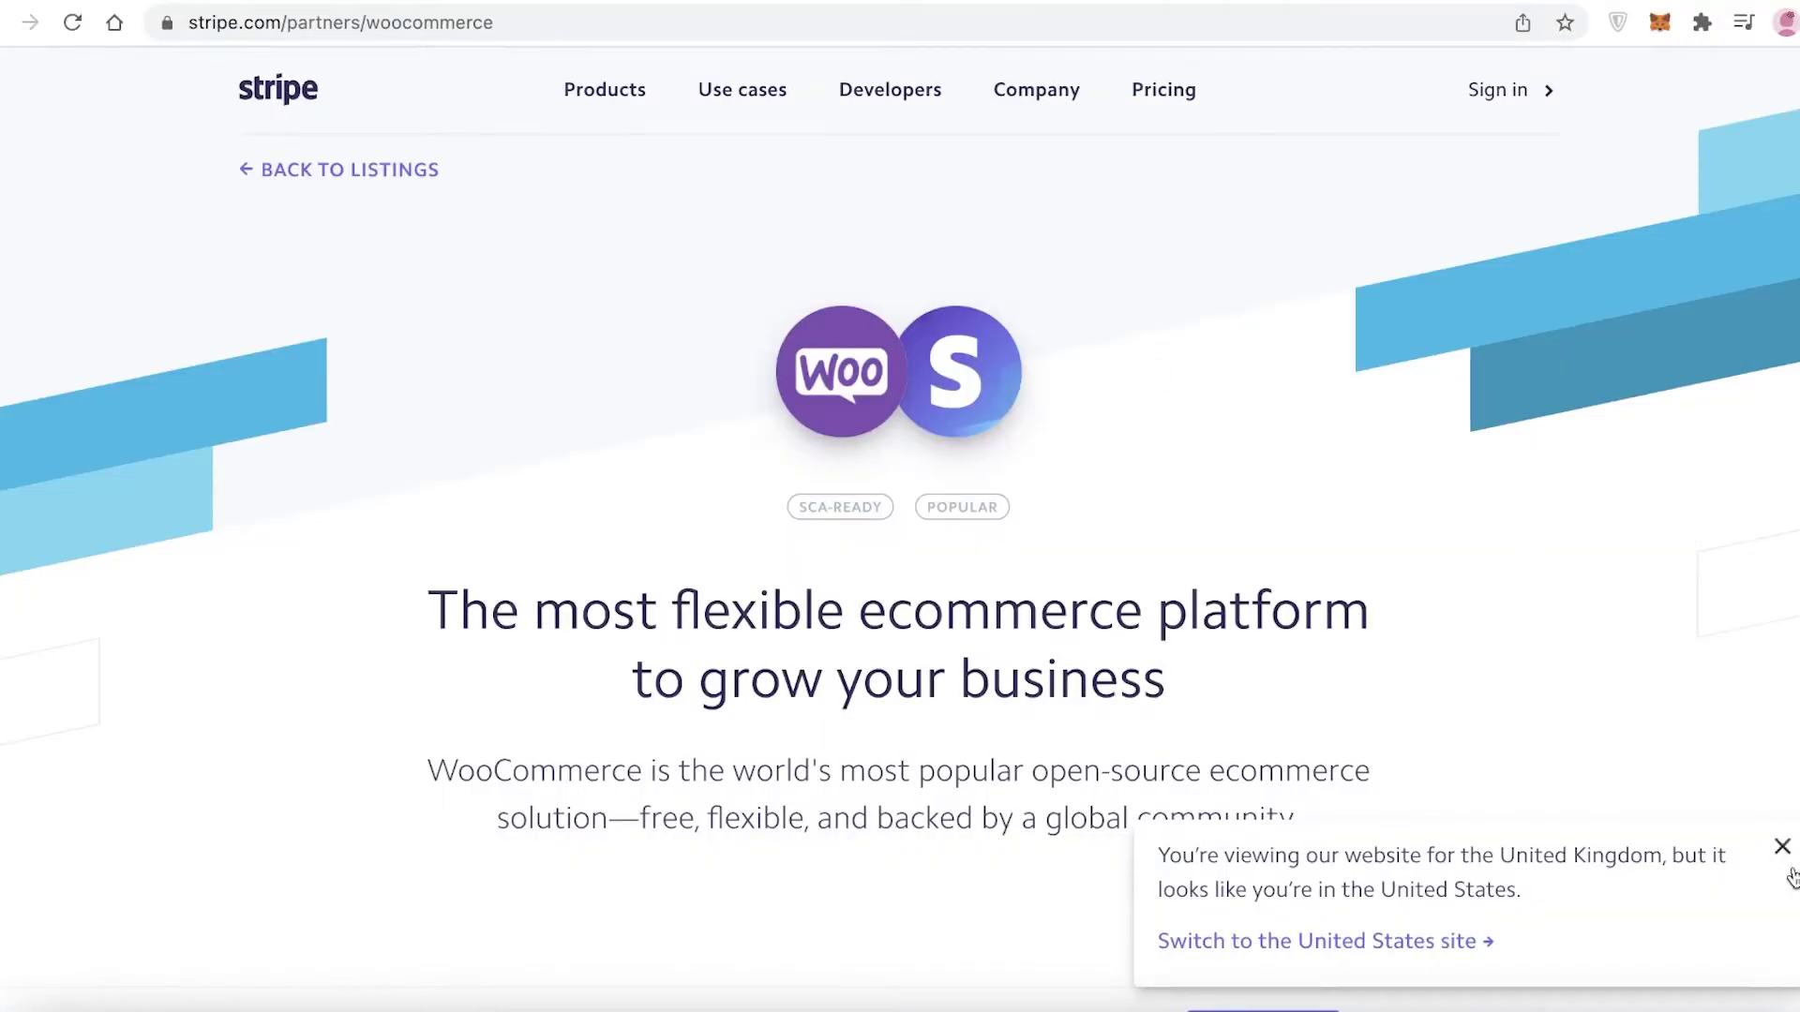
click(1786, 853)
Start the WooCommerce integration and add the free Stripe extension to the cart.
scroll(957, 386, down, 1)
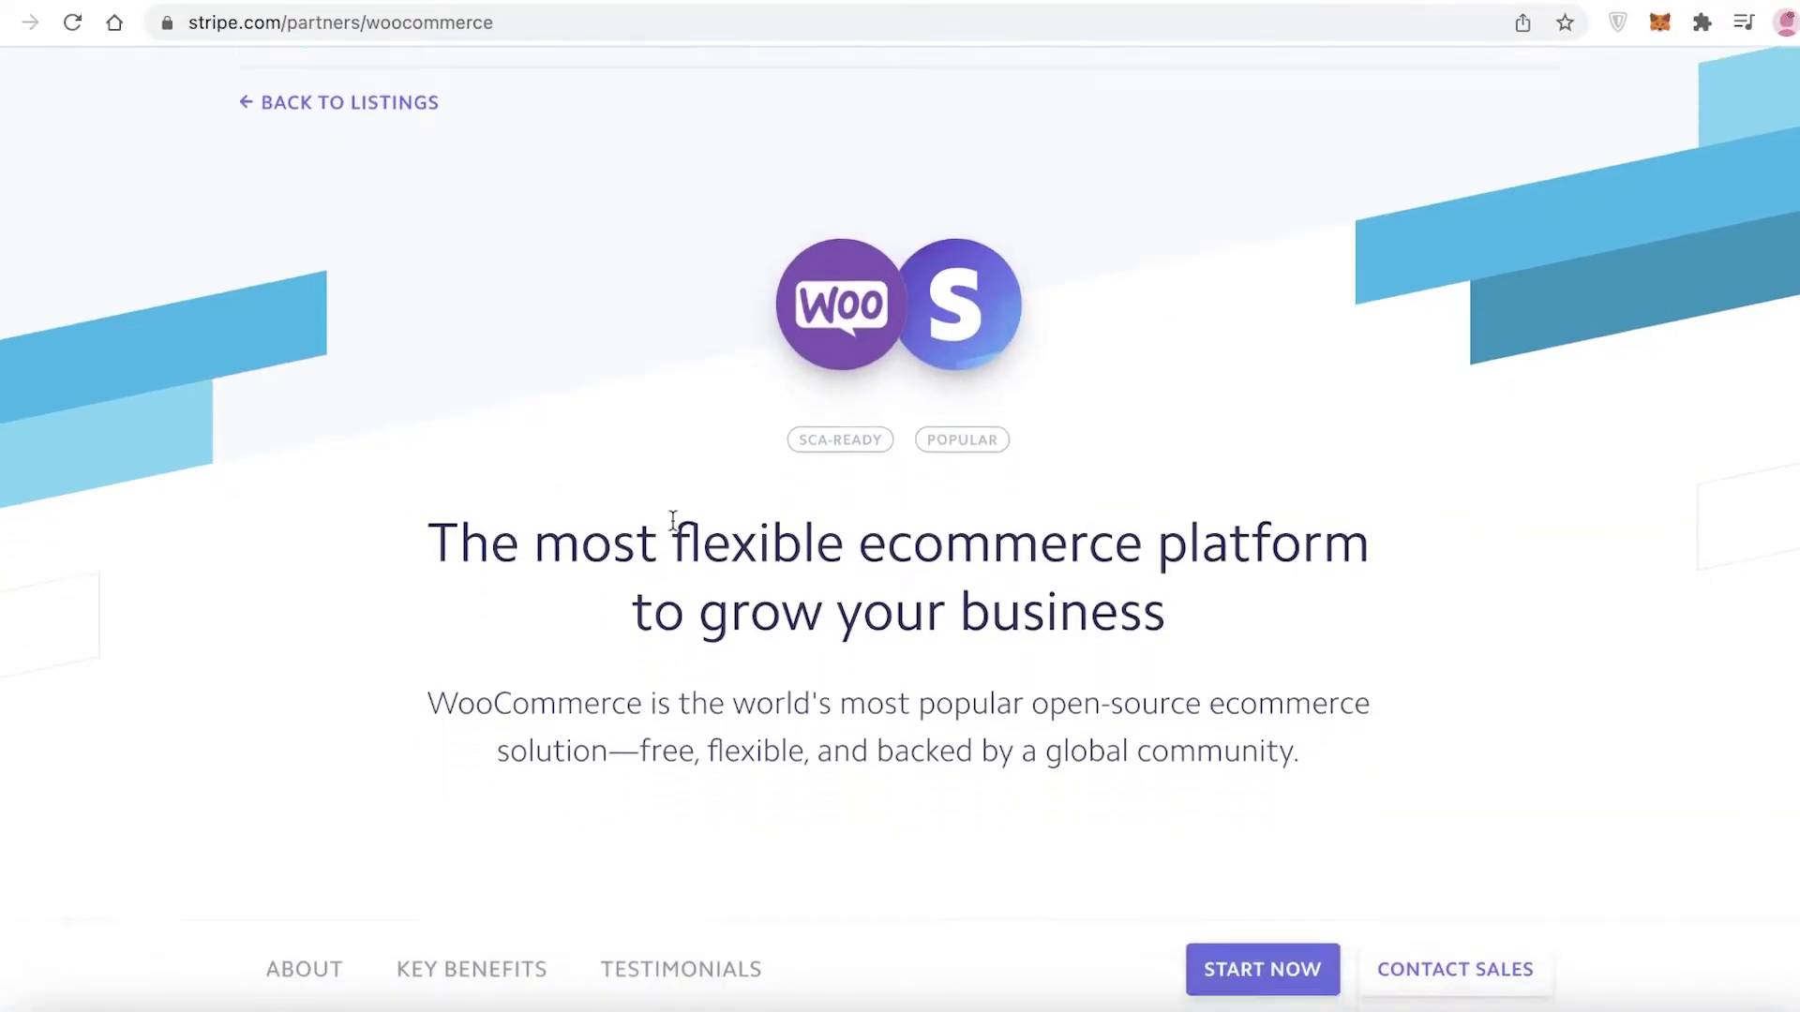
scroll(672, 521, down, 3)
scroll(807, 487, up, 4)
scroll(835, 410, down, 3)
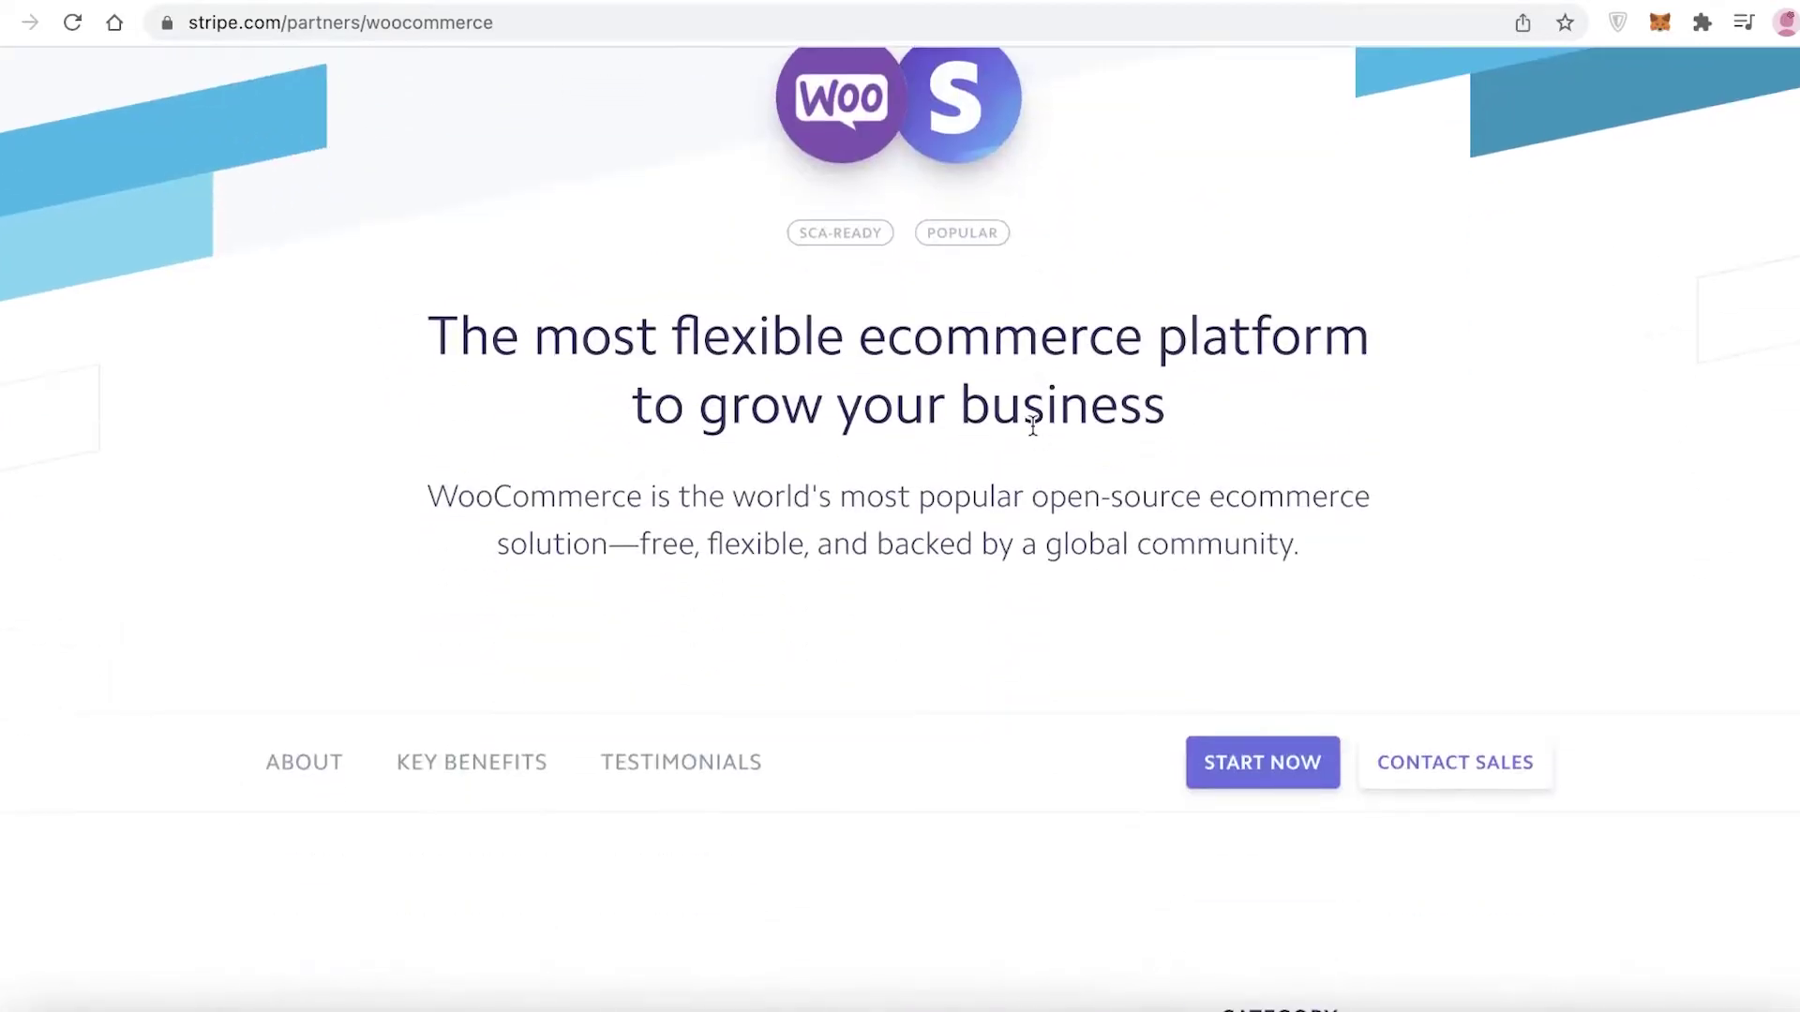
click(1253, 760)
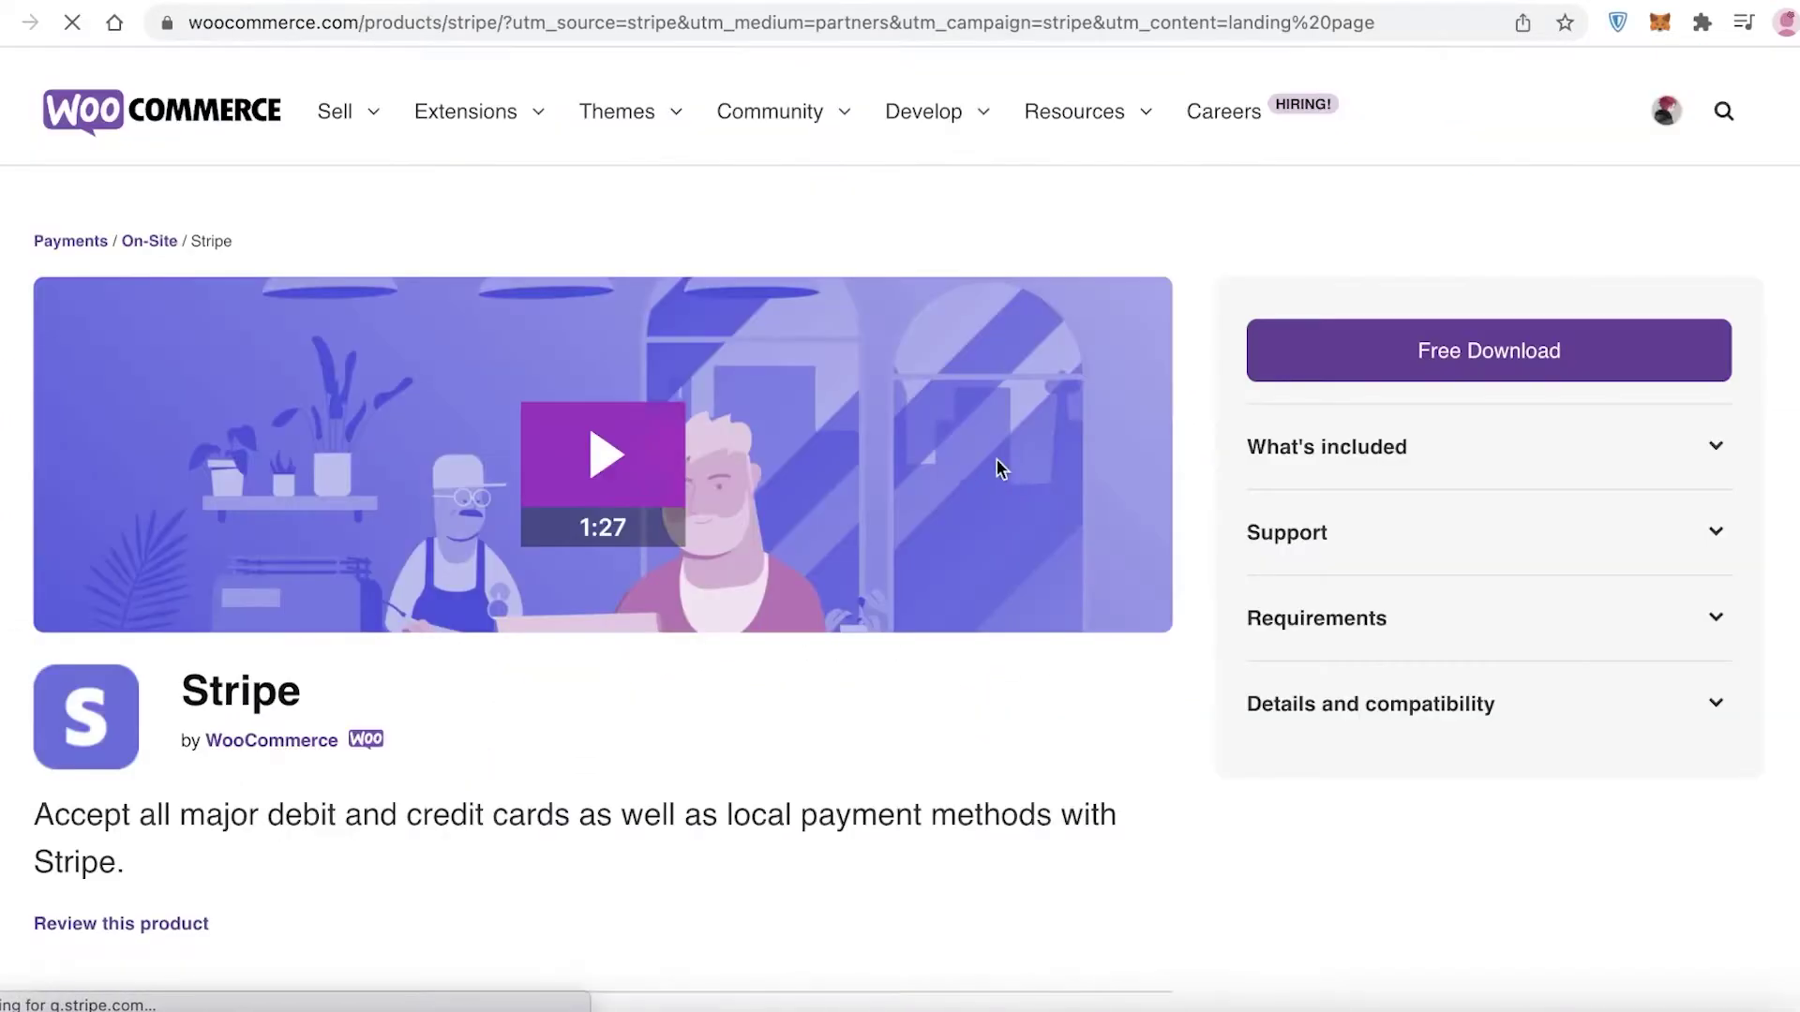
click(1386, 347)
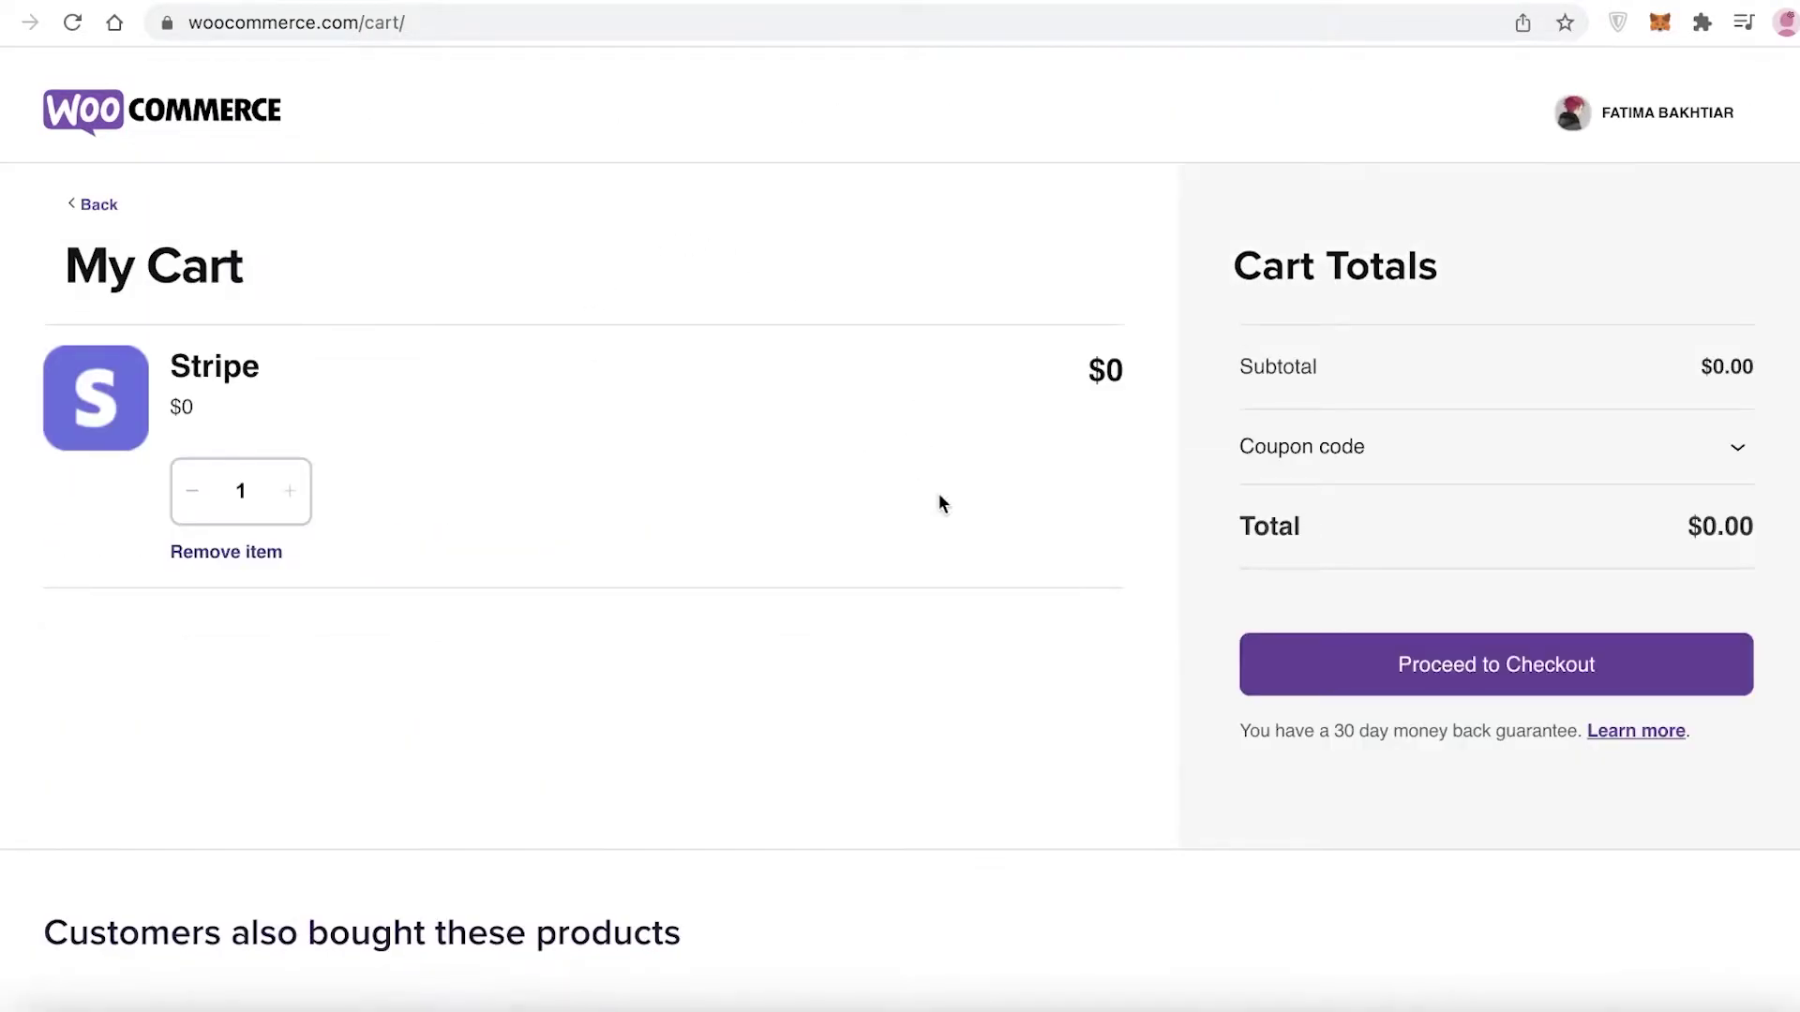
Check out the Stripe extension and purchase it for $0.00.
click(1347, 673)
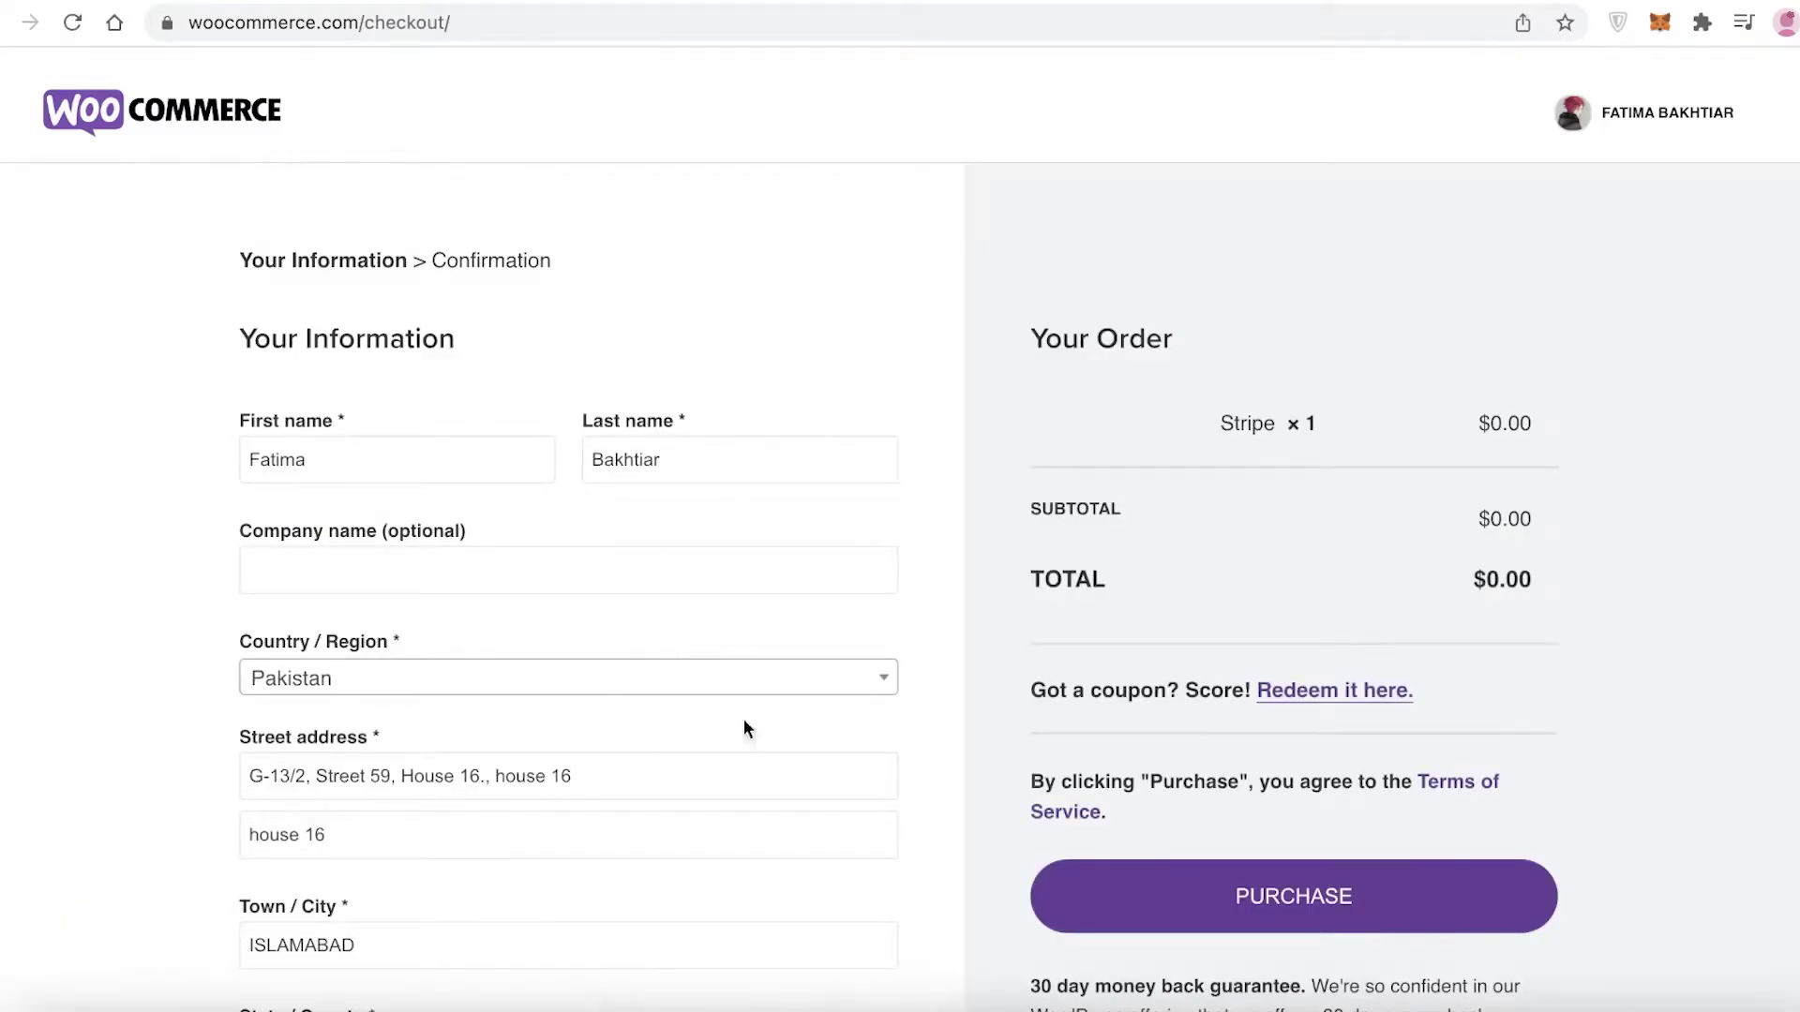
click(1099, 897)
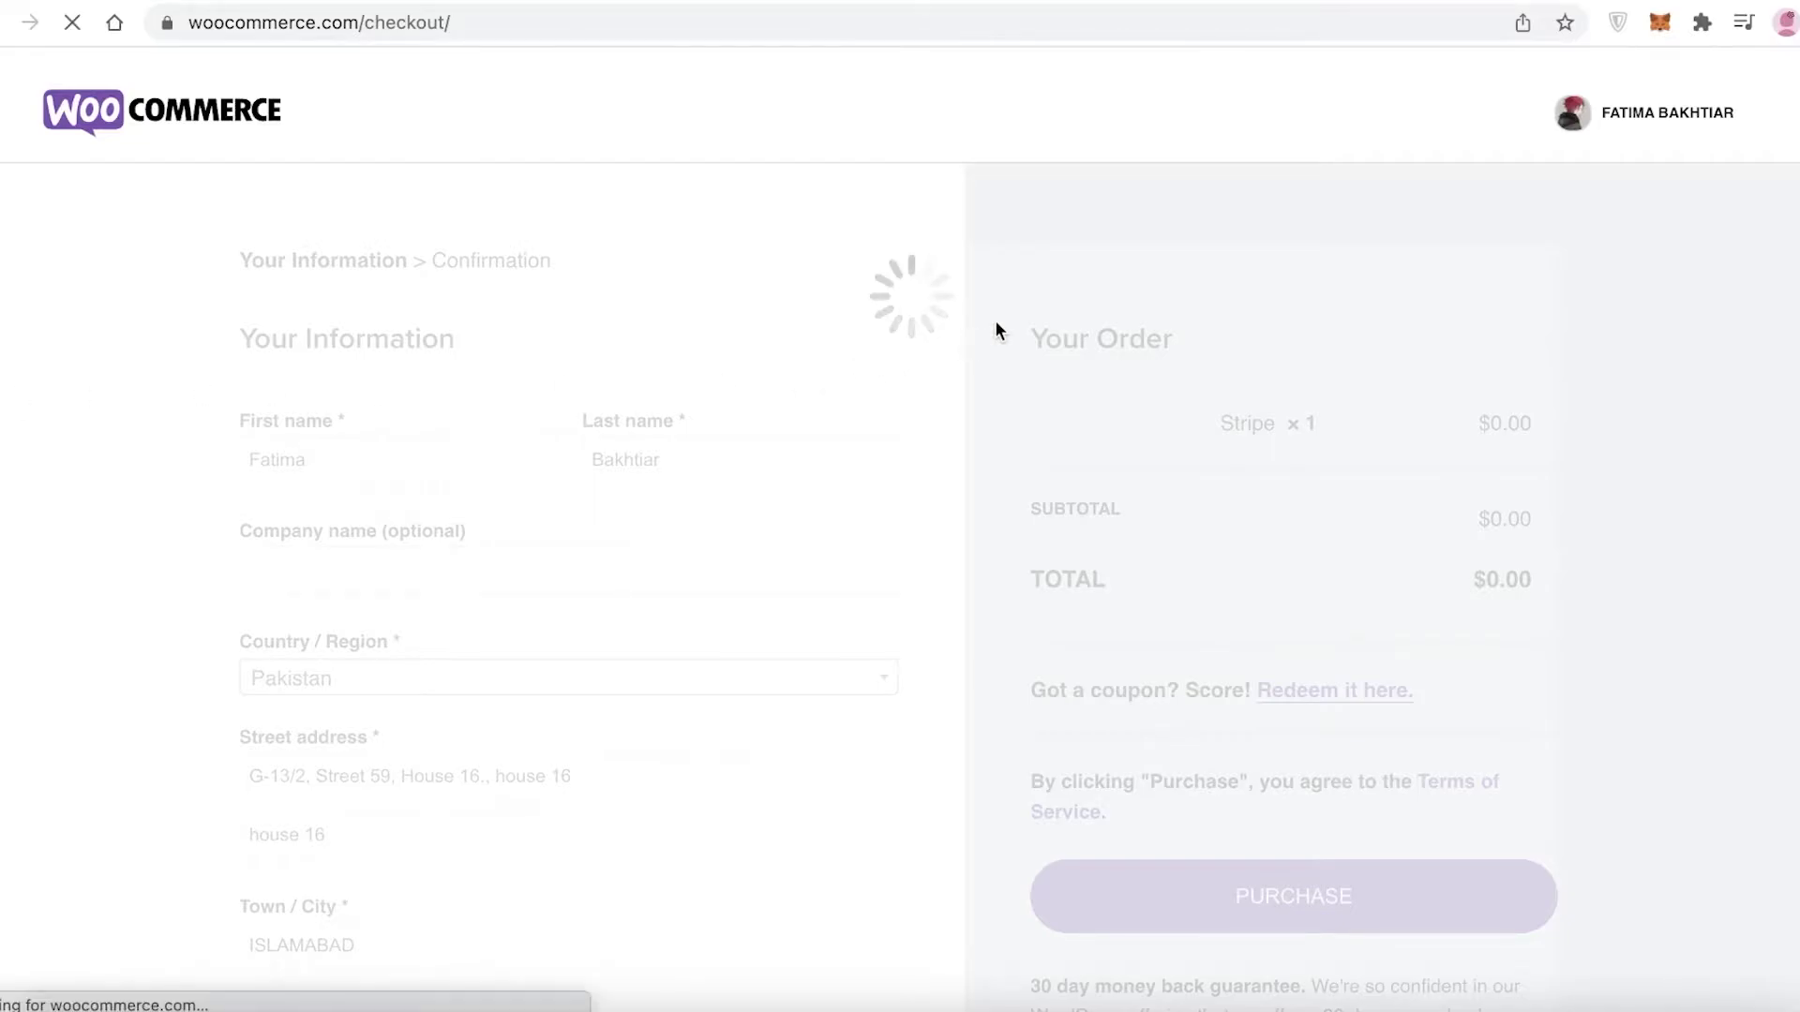
Open the page for adding the extension to a site and try submitting without a store URL.
scroll(890, 409, down, 3)
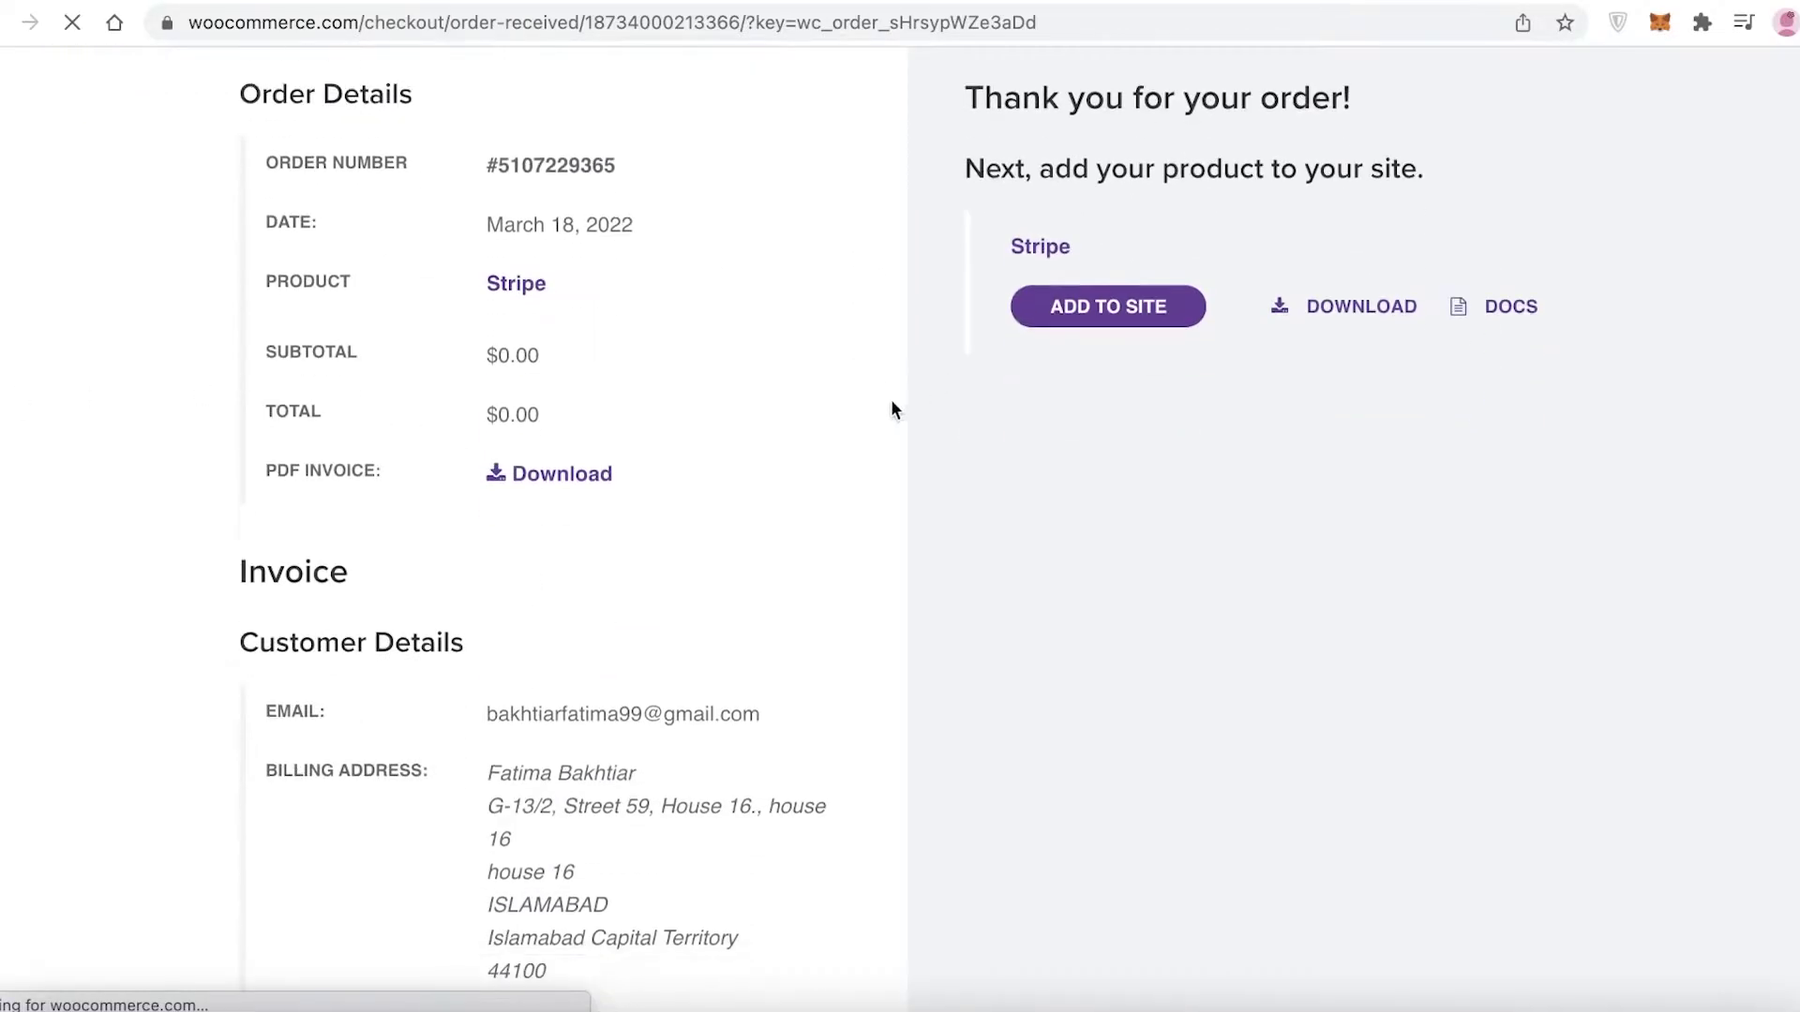
scroll(1078, 469, up, 3)
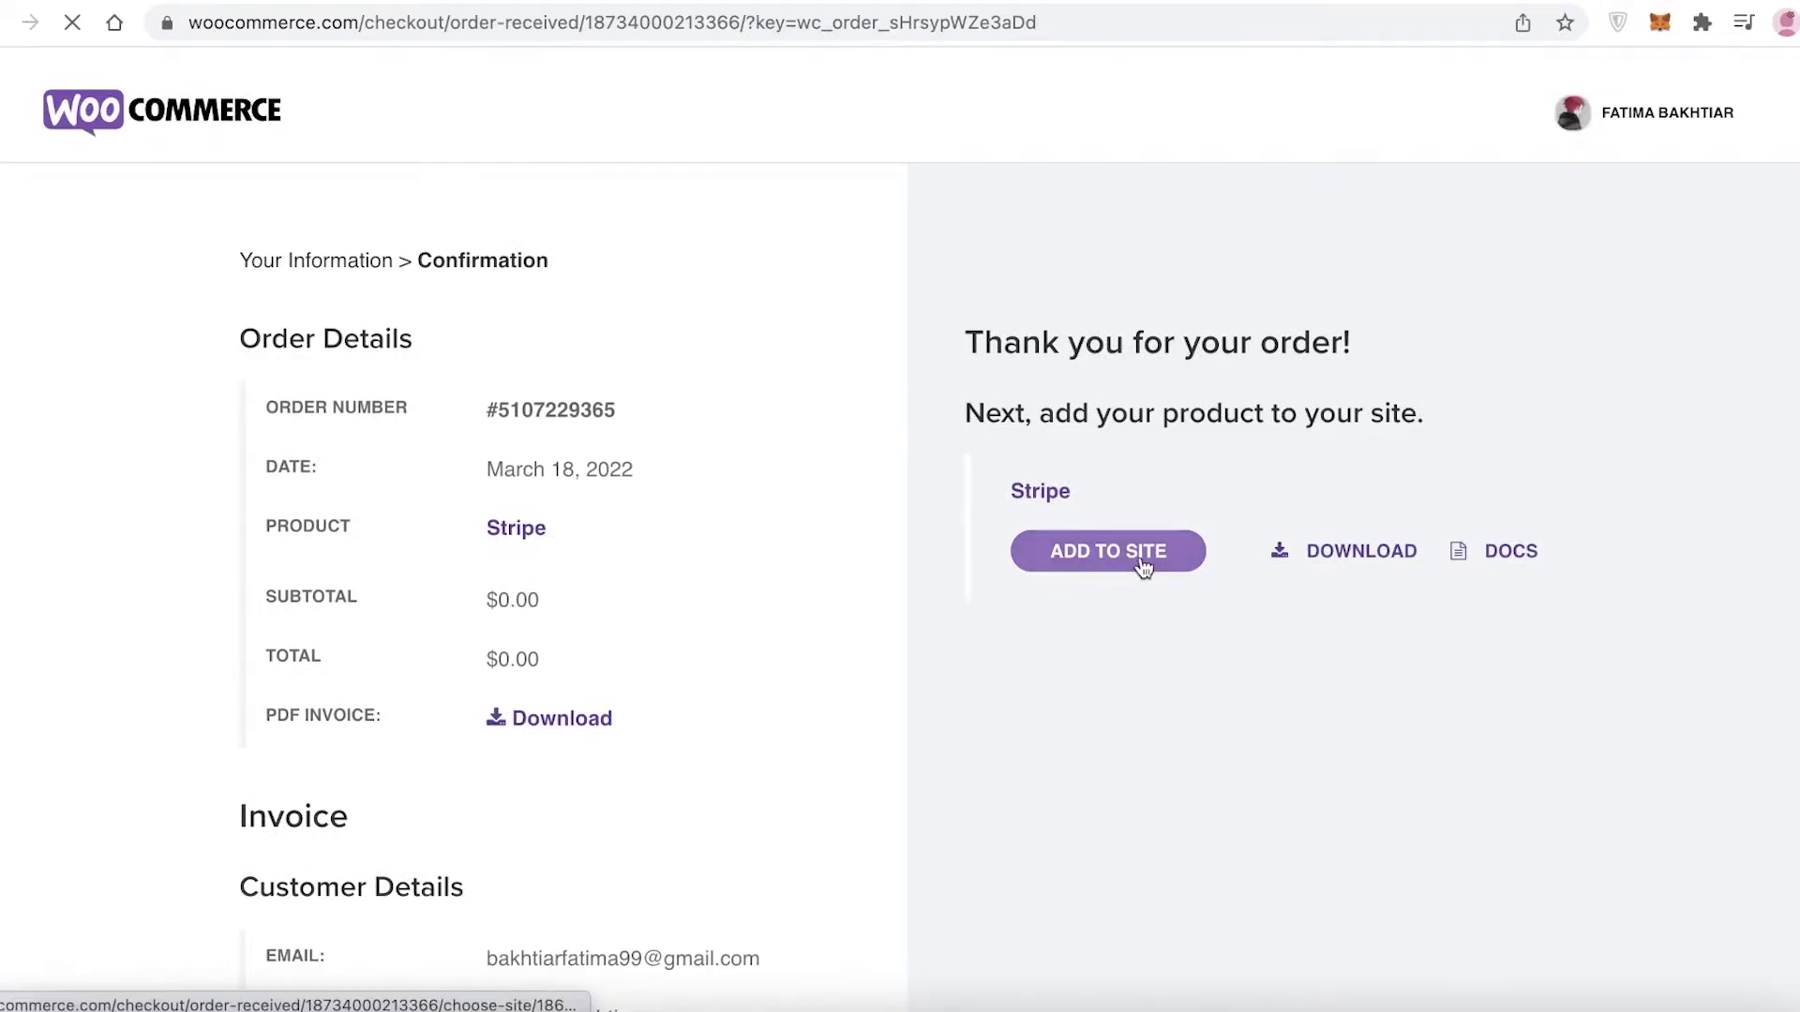
click(1143, 562)
click(890, 413)
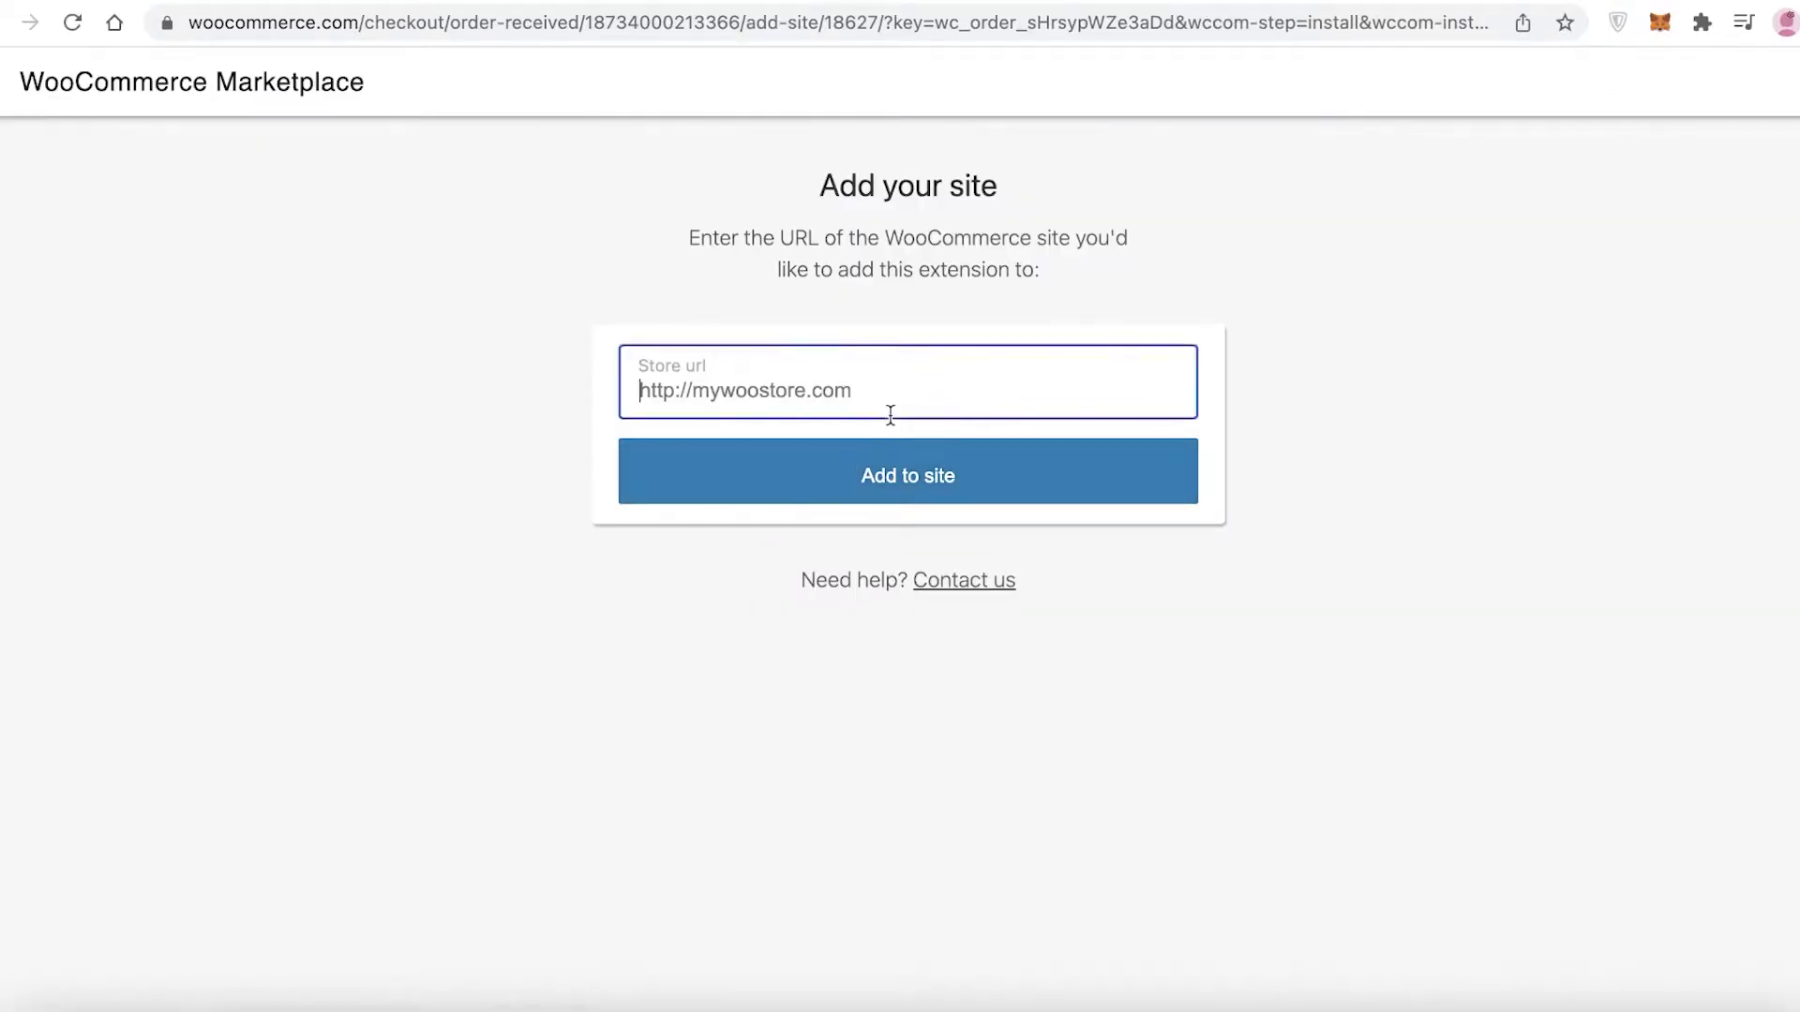
click(827, 468)
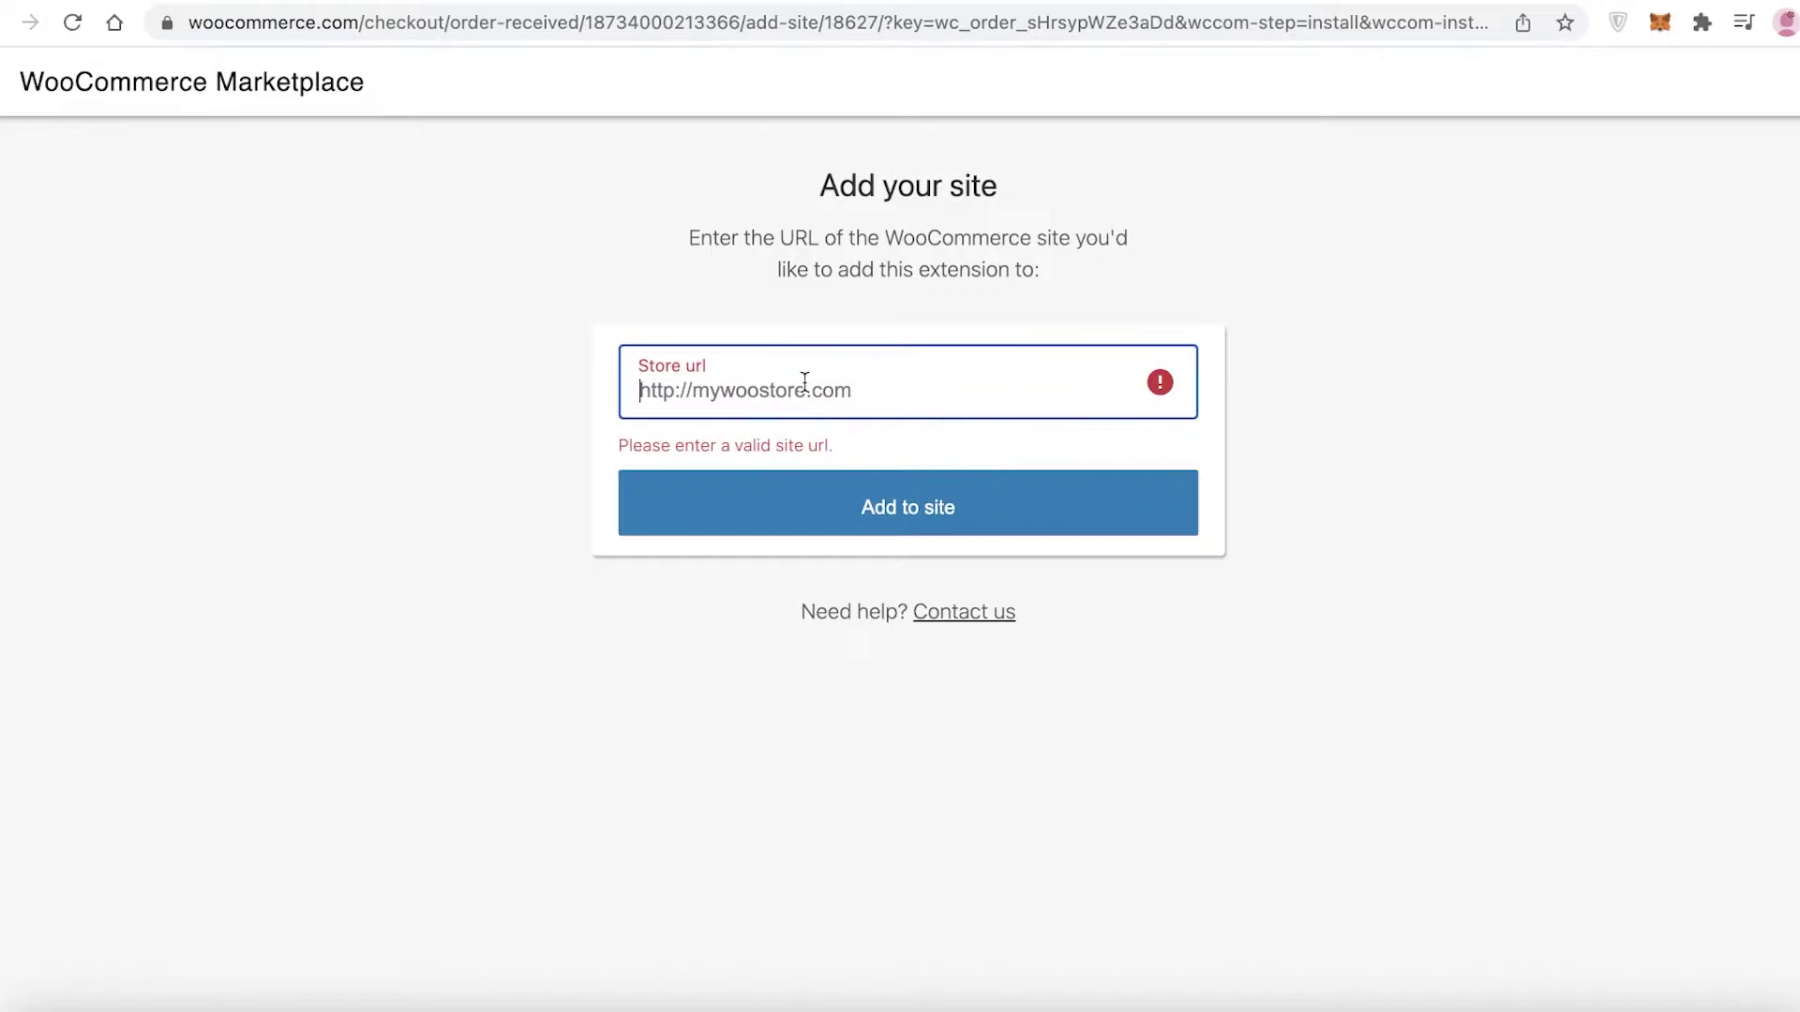
Paste the copied store URL into the Store url field and submit it.
right_click(842, 403)
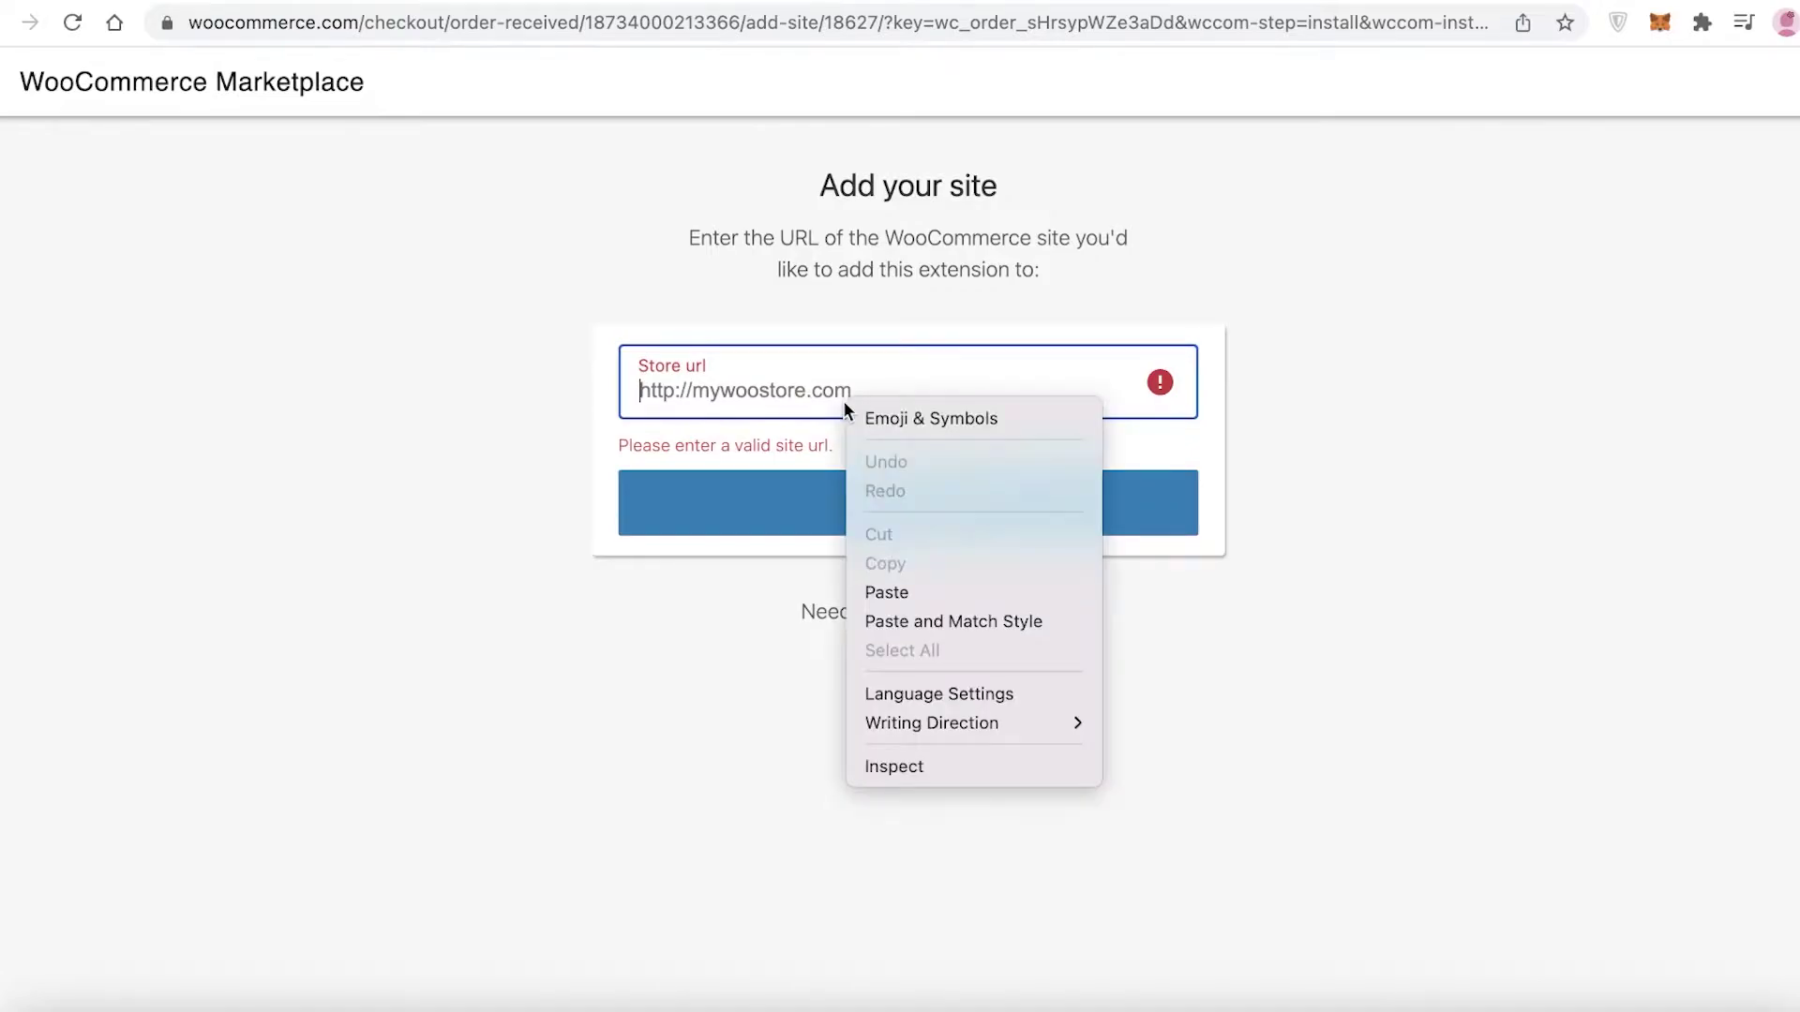
click(881, 591)
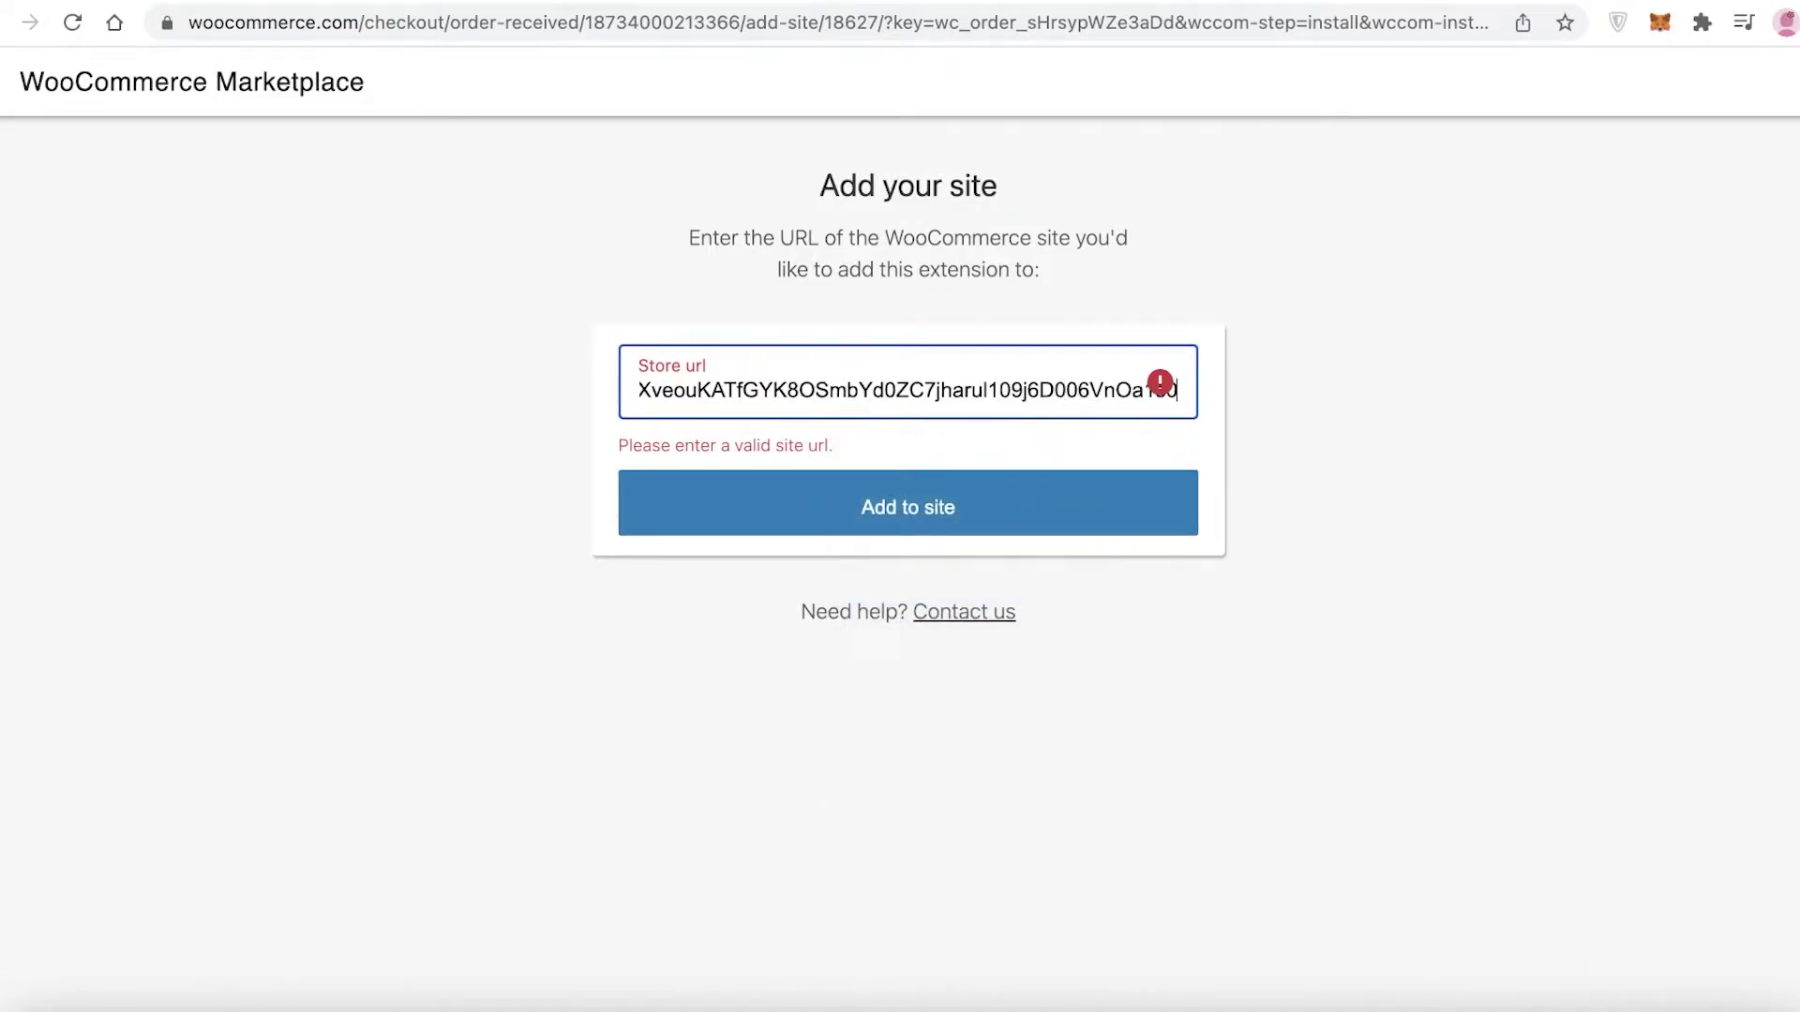
key(Return)
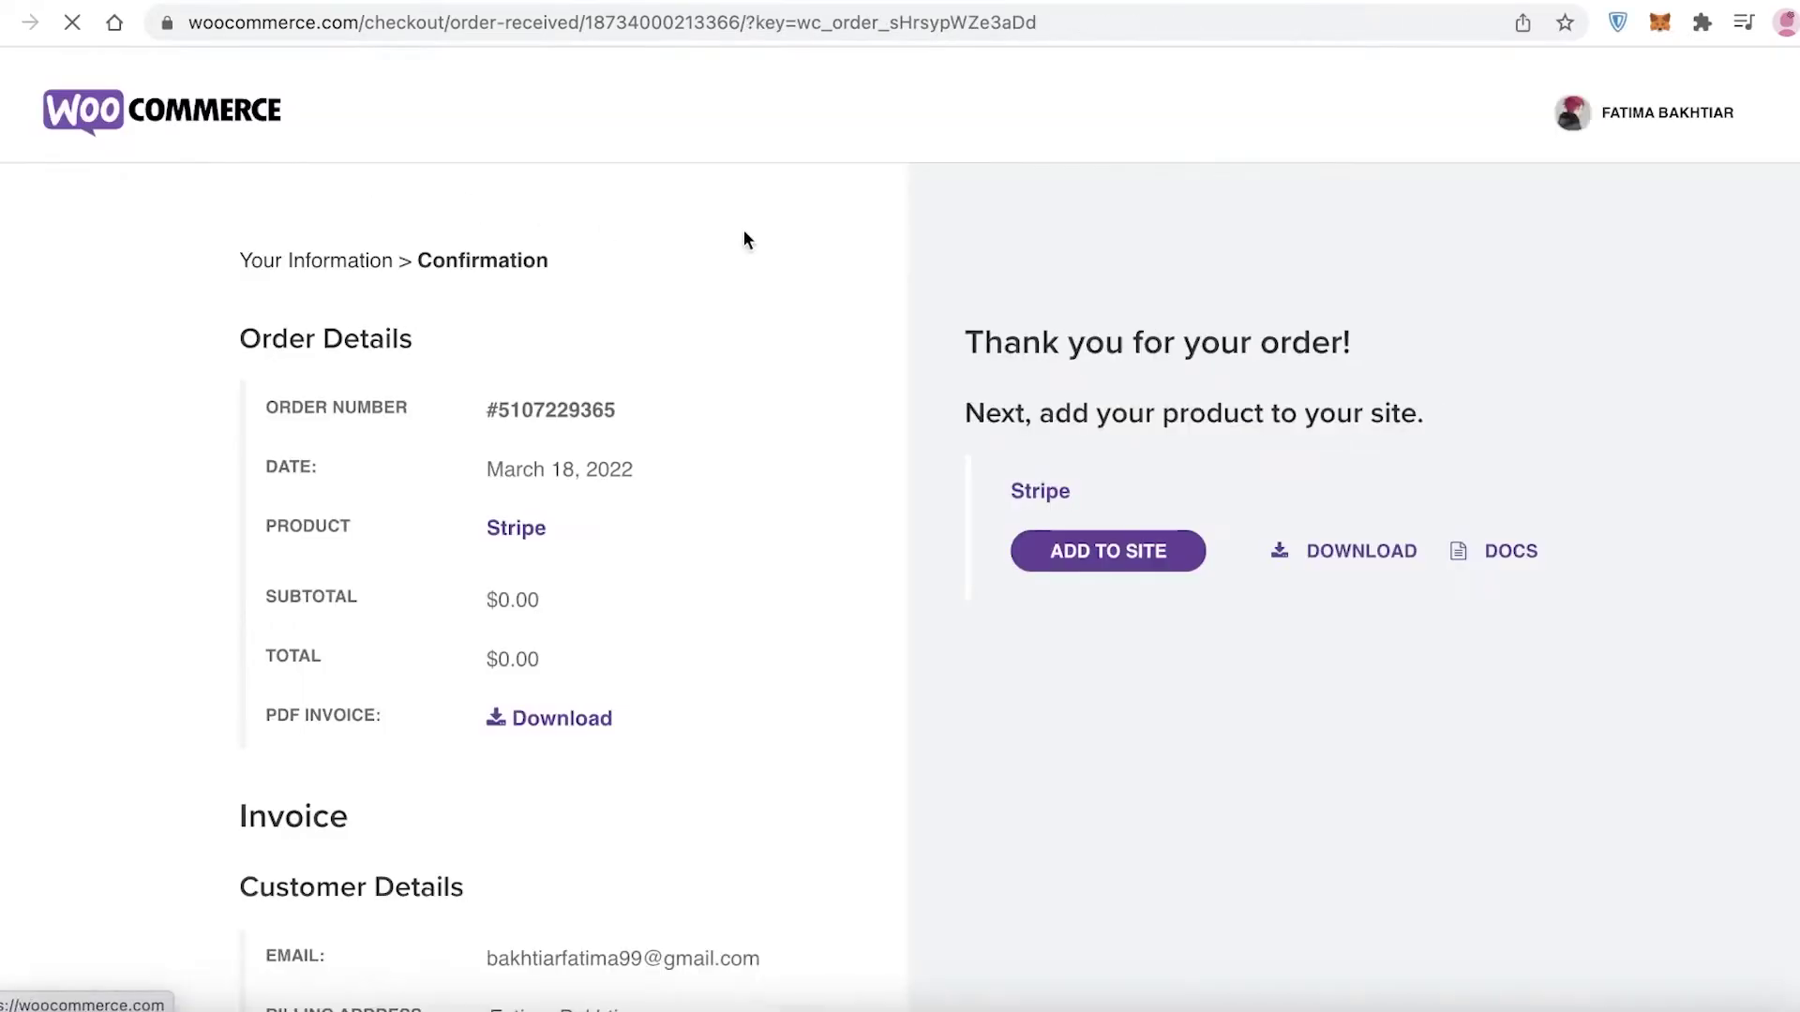
scroll(1437, 418, down, 4)
scroll(1437, 419, up, 4)
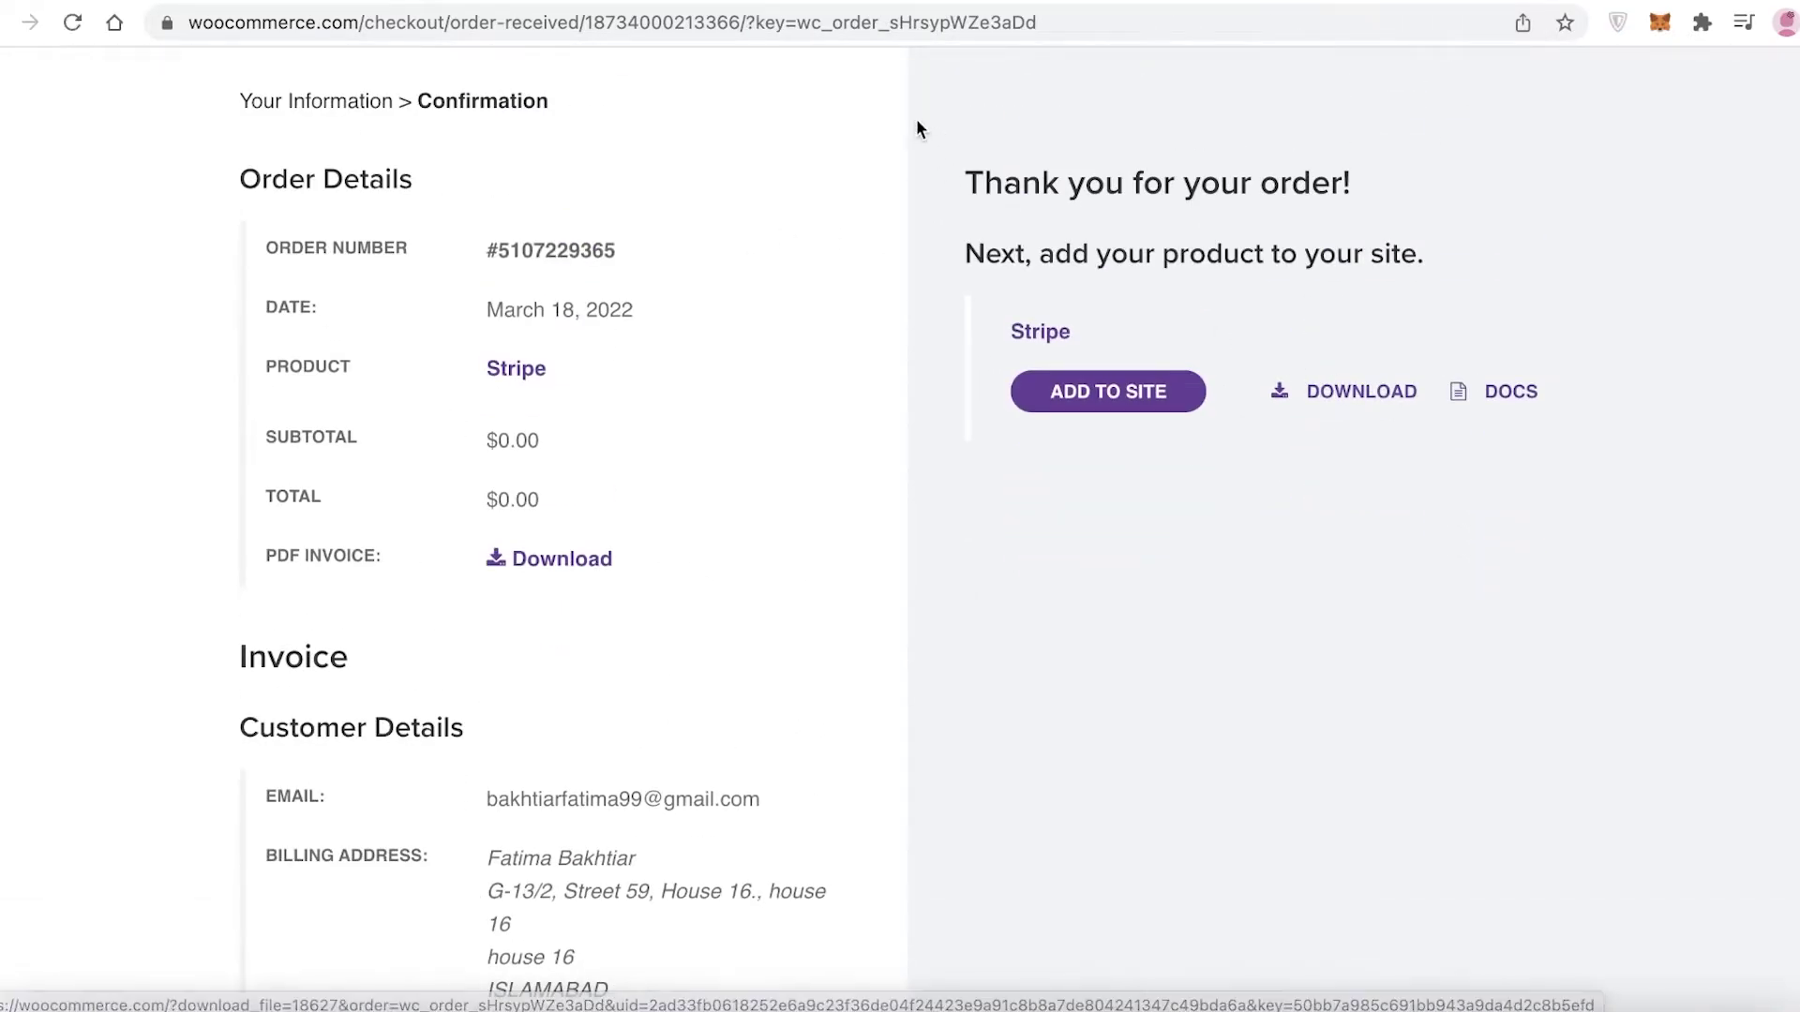
scroll(1207, 229, up, 3)
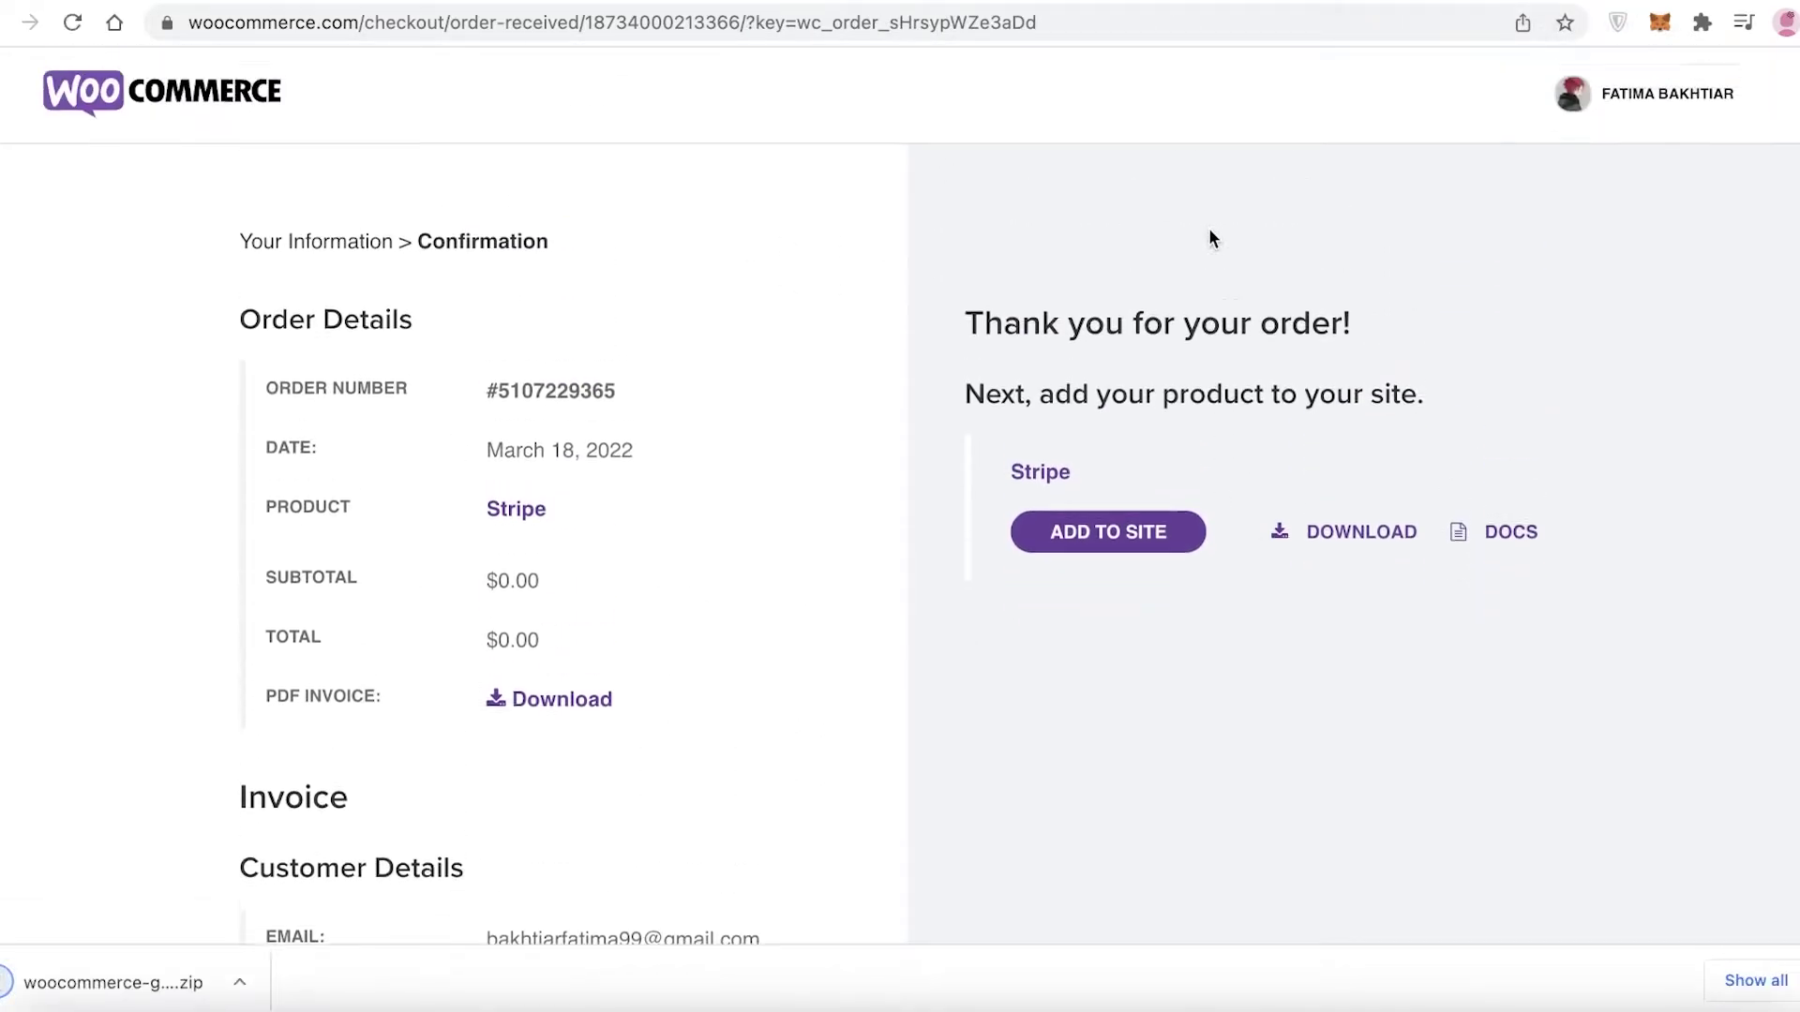
click(1537, 2)
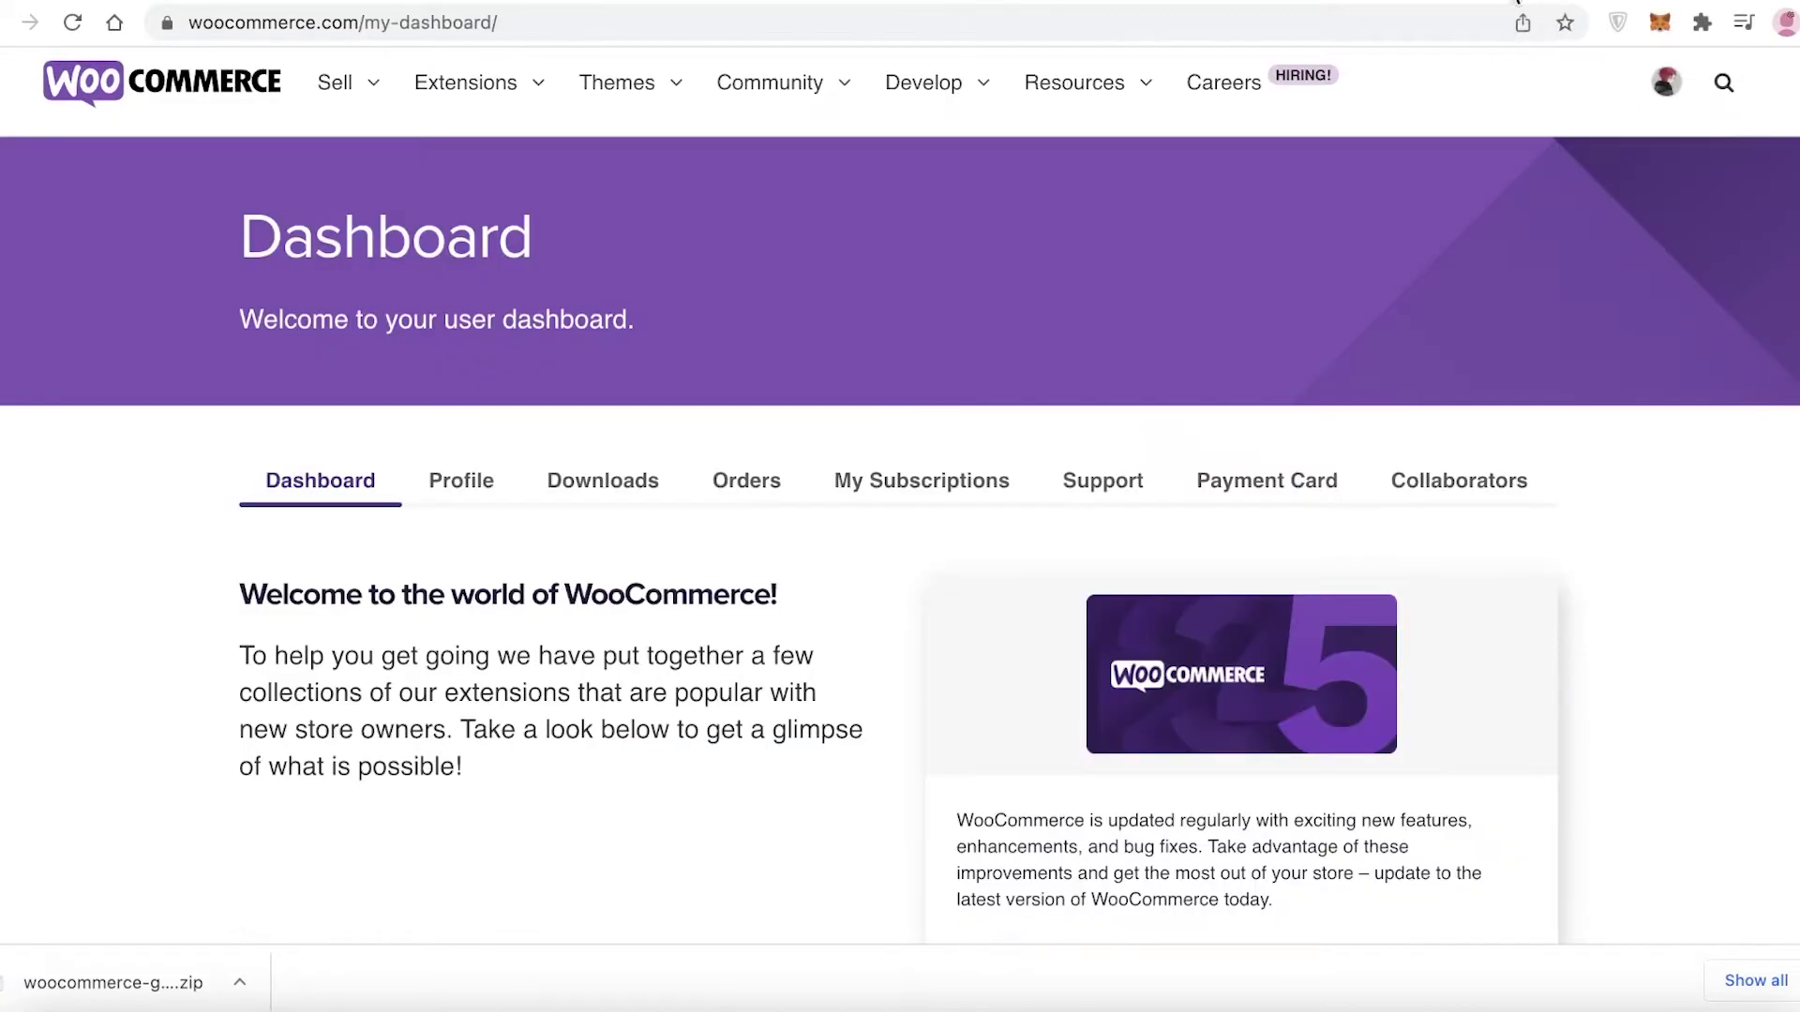
mouse_move(337, 82)
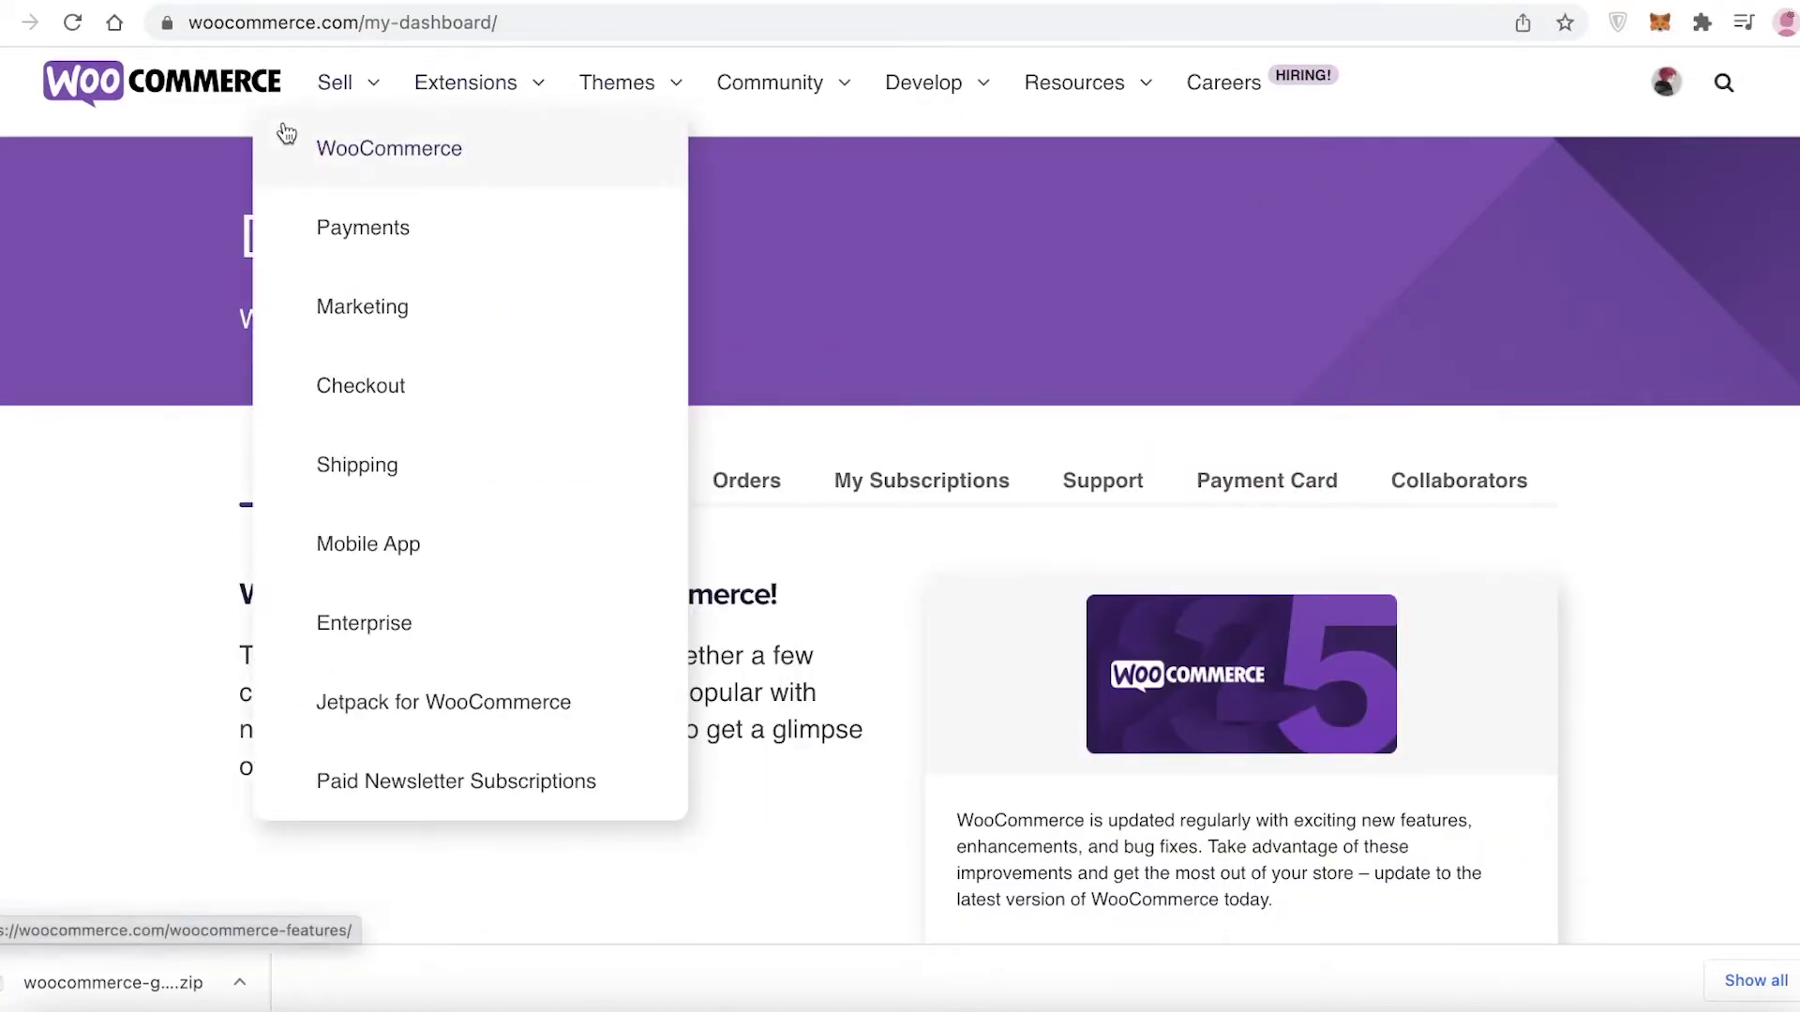
click(215, 114)
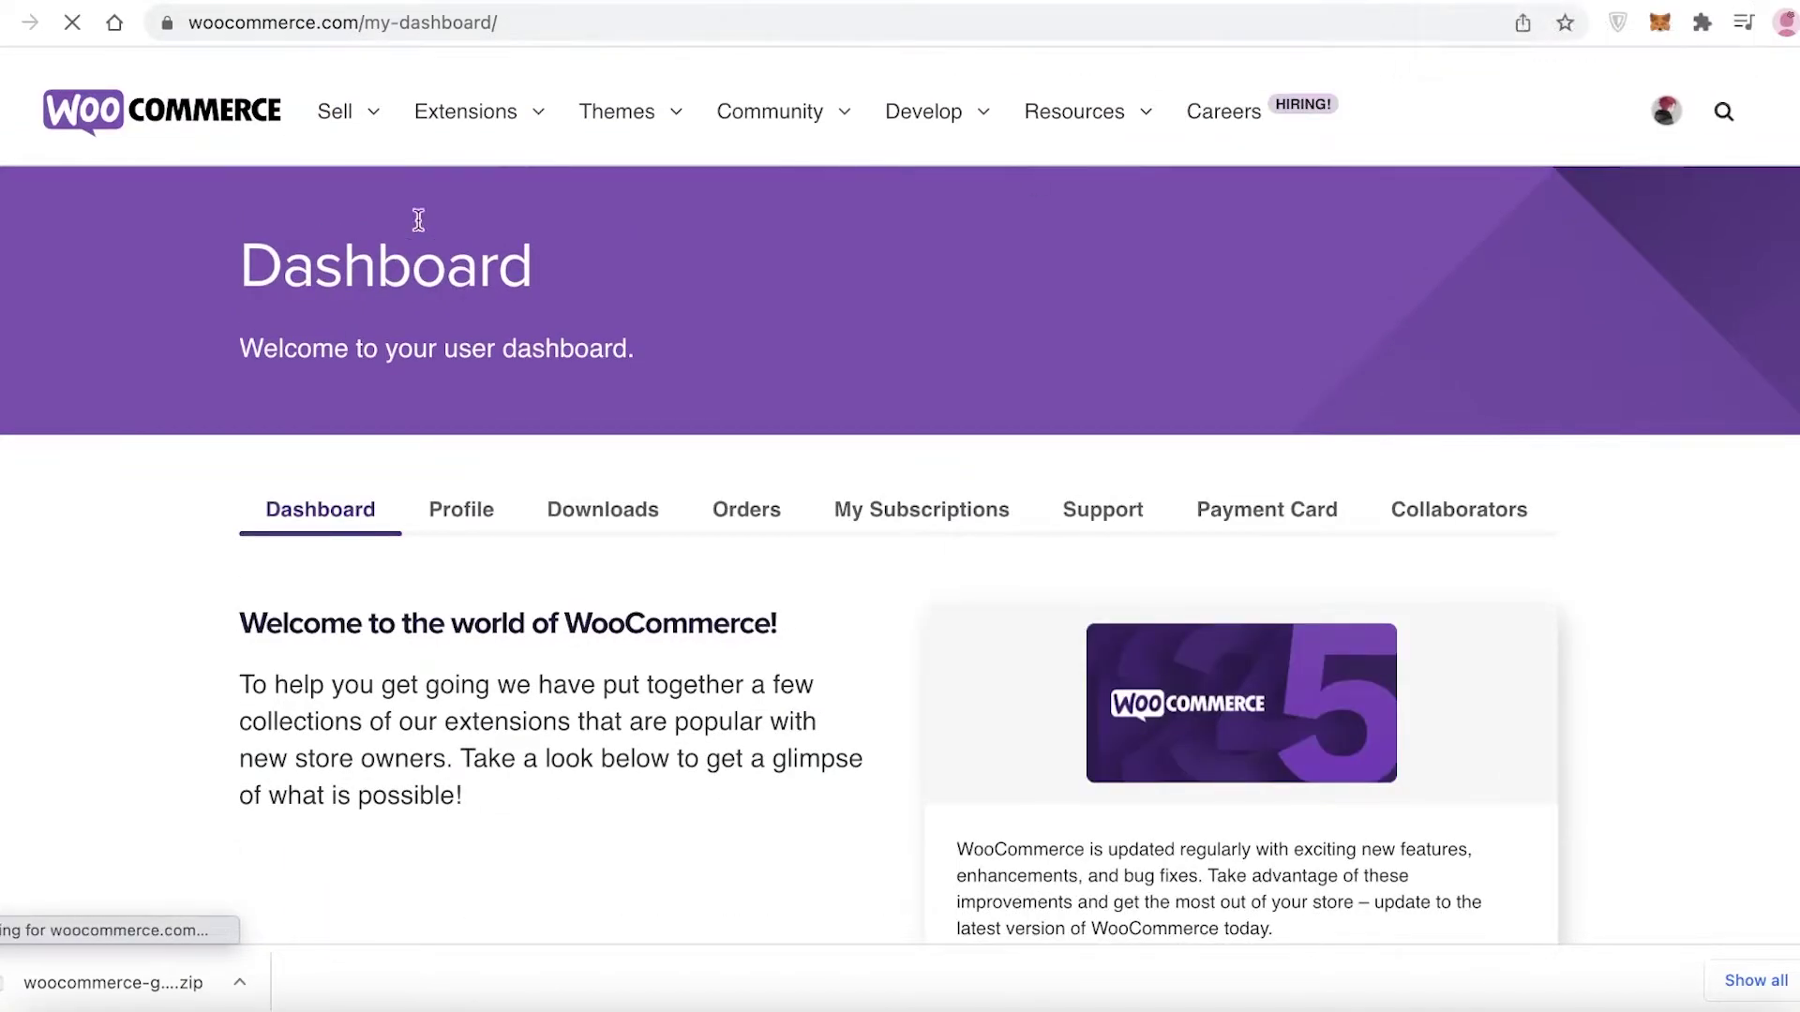
click(530, 127)
click(531, 127)
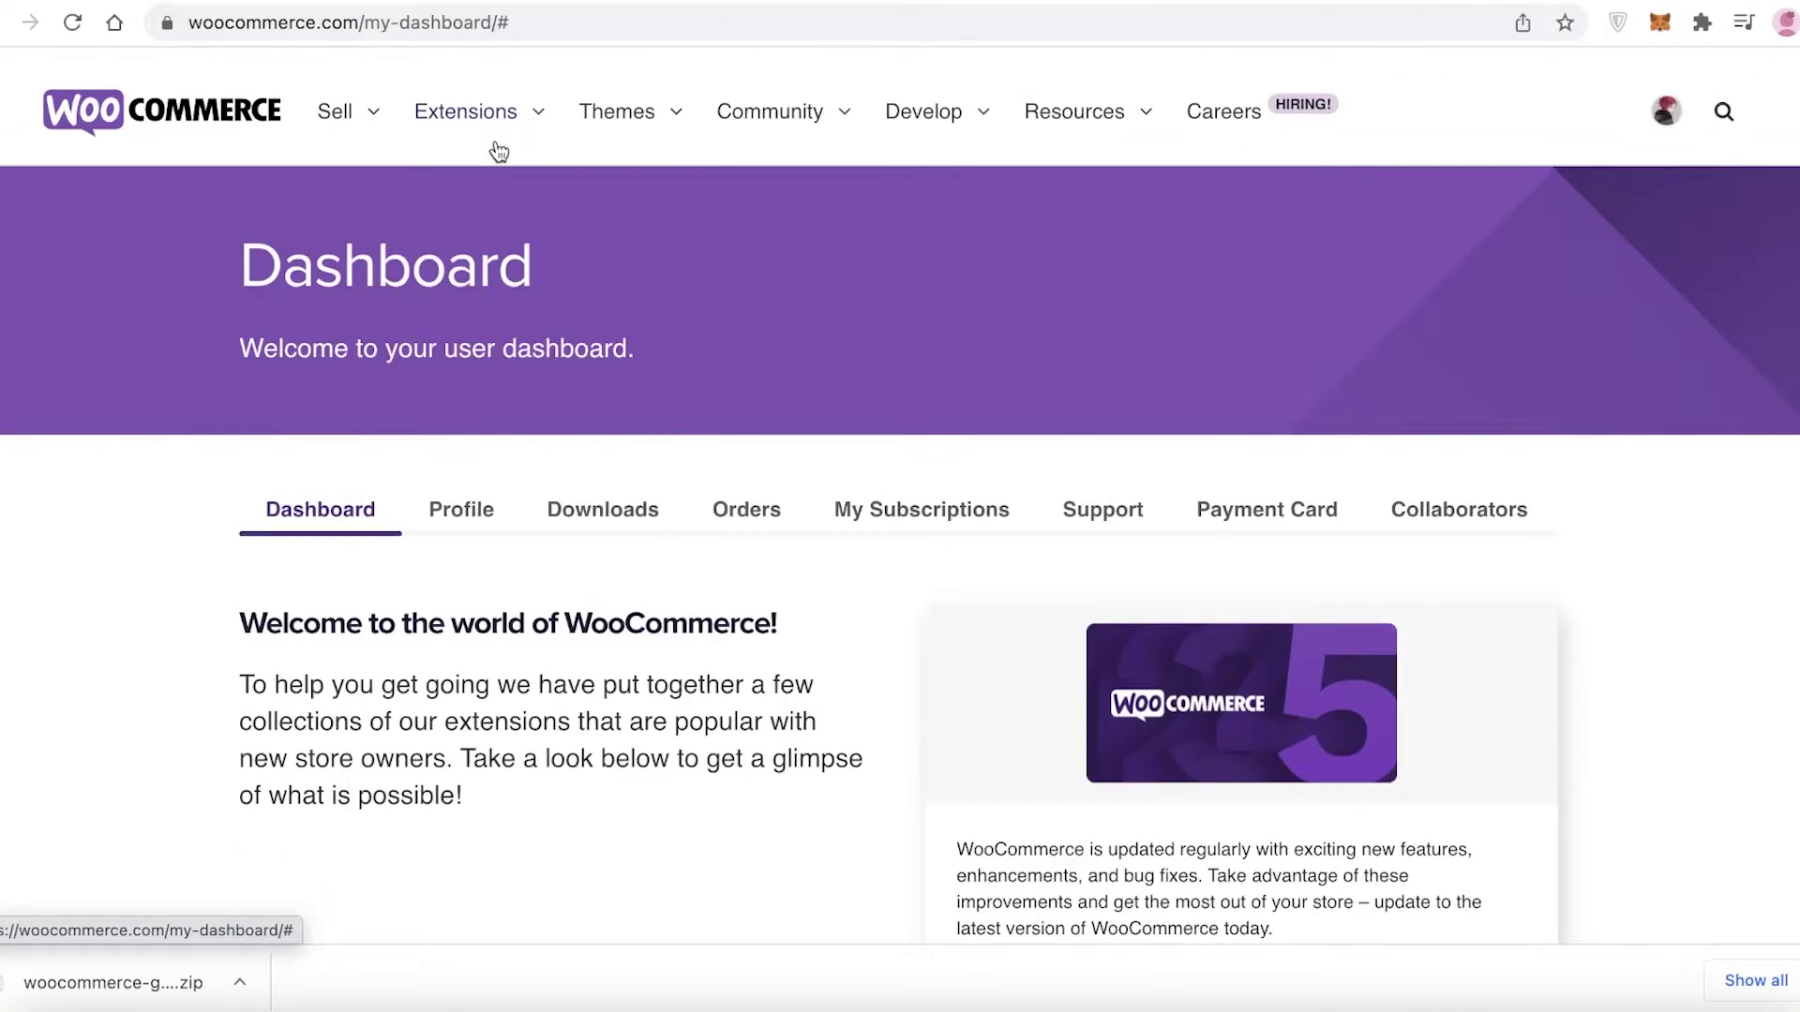
click(501, 114)
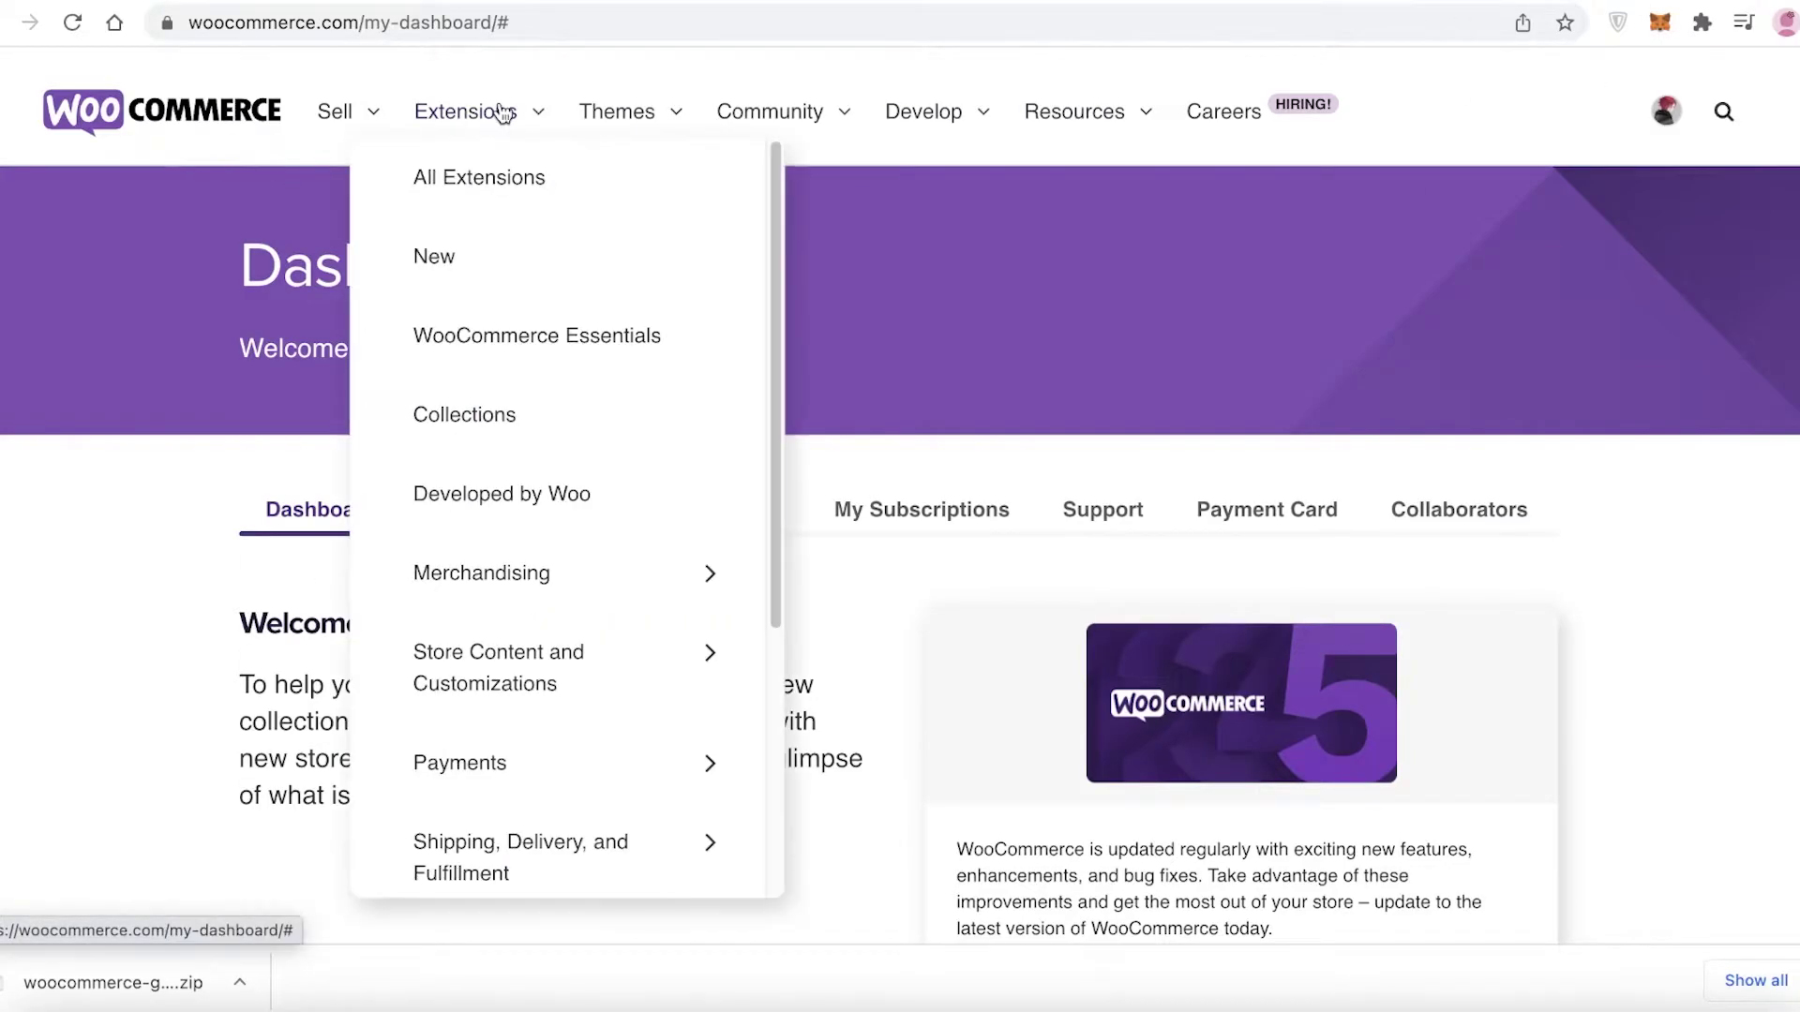
click(522, 177)
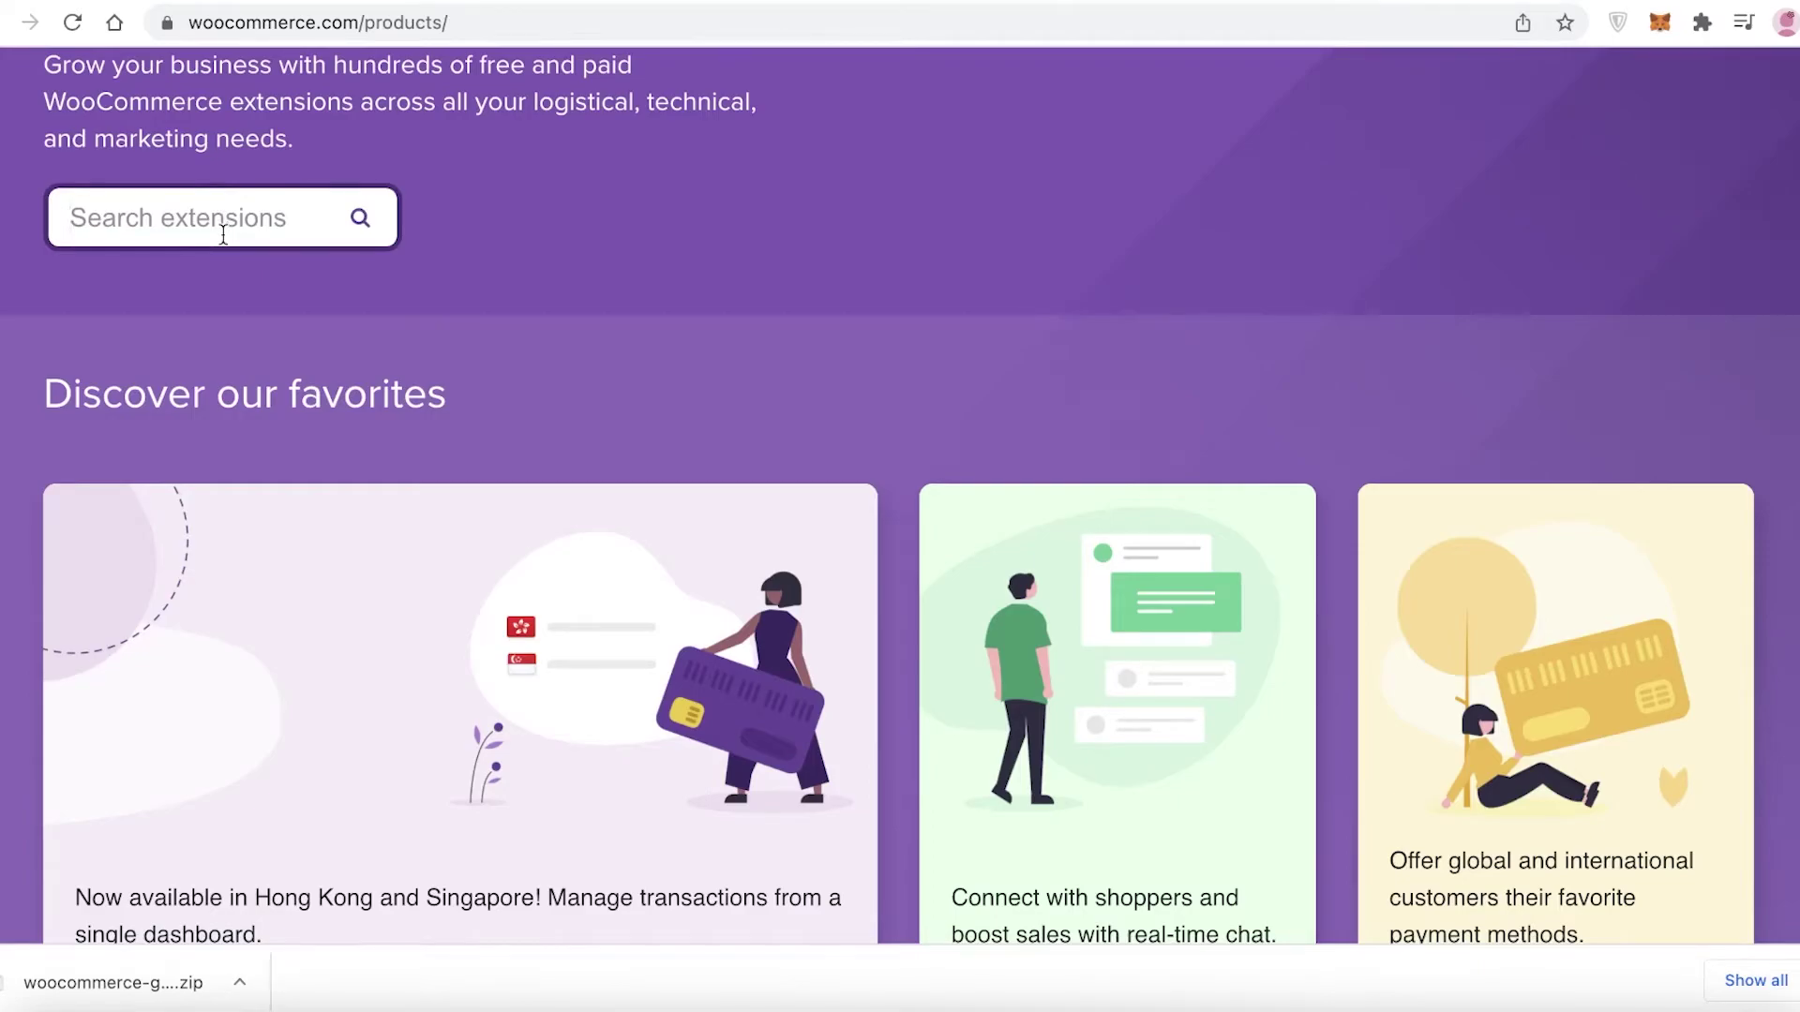
text(strip)
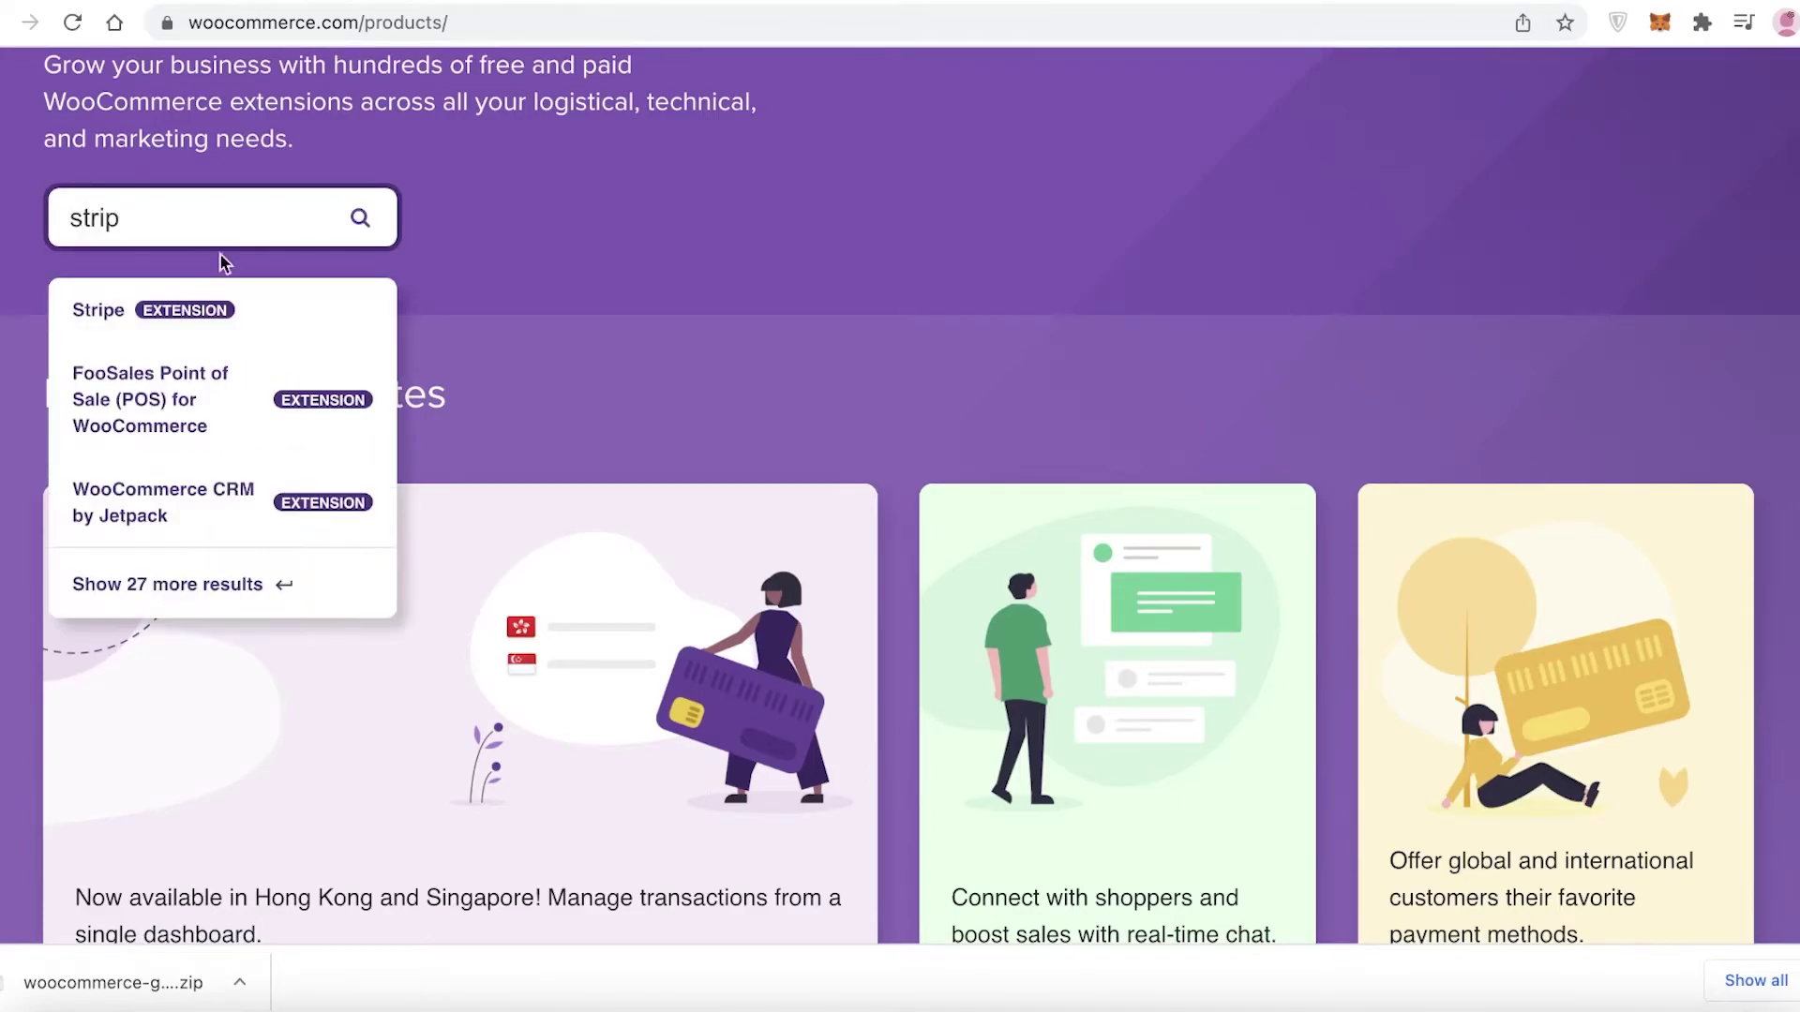
click(100, 309)
scroll(945, 472, down, 5)
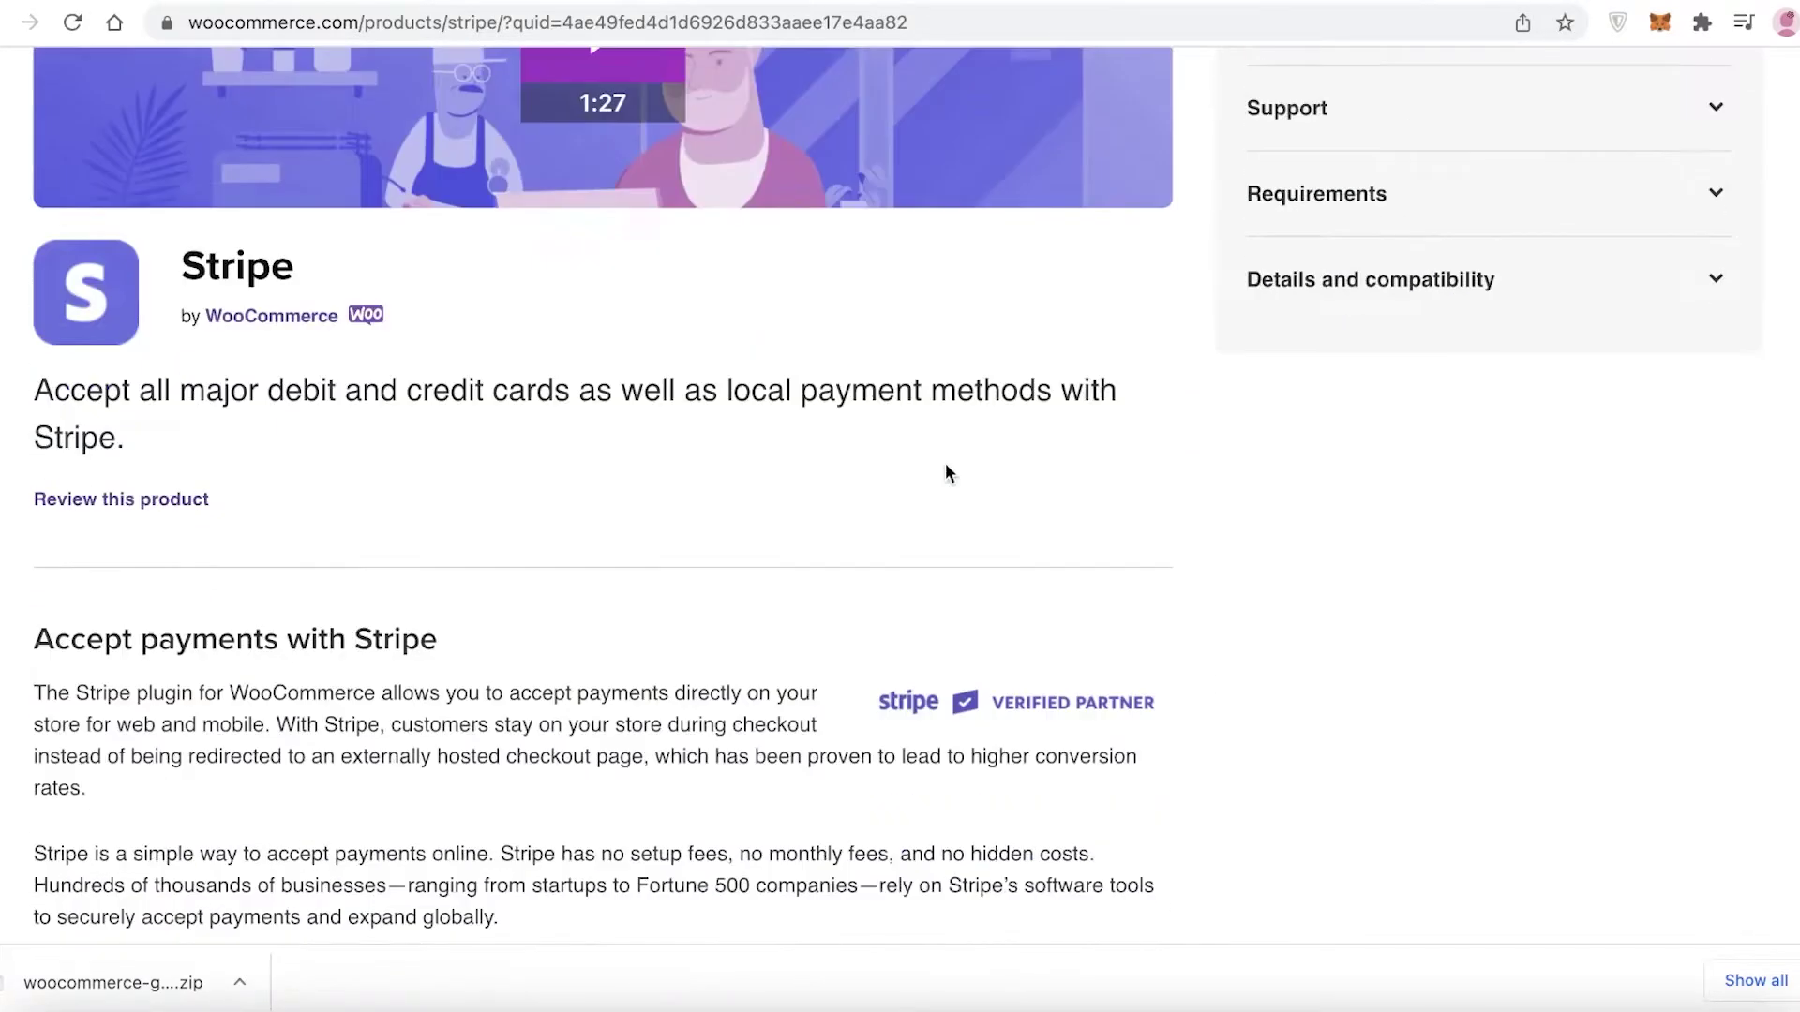
scroll(945, 473, down, 20)
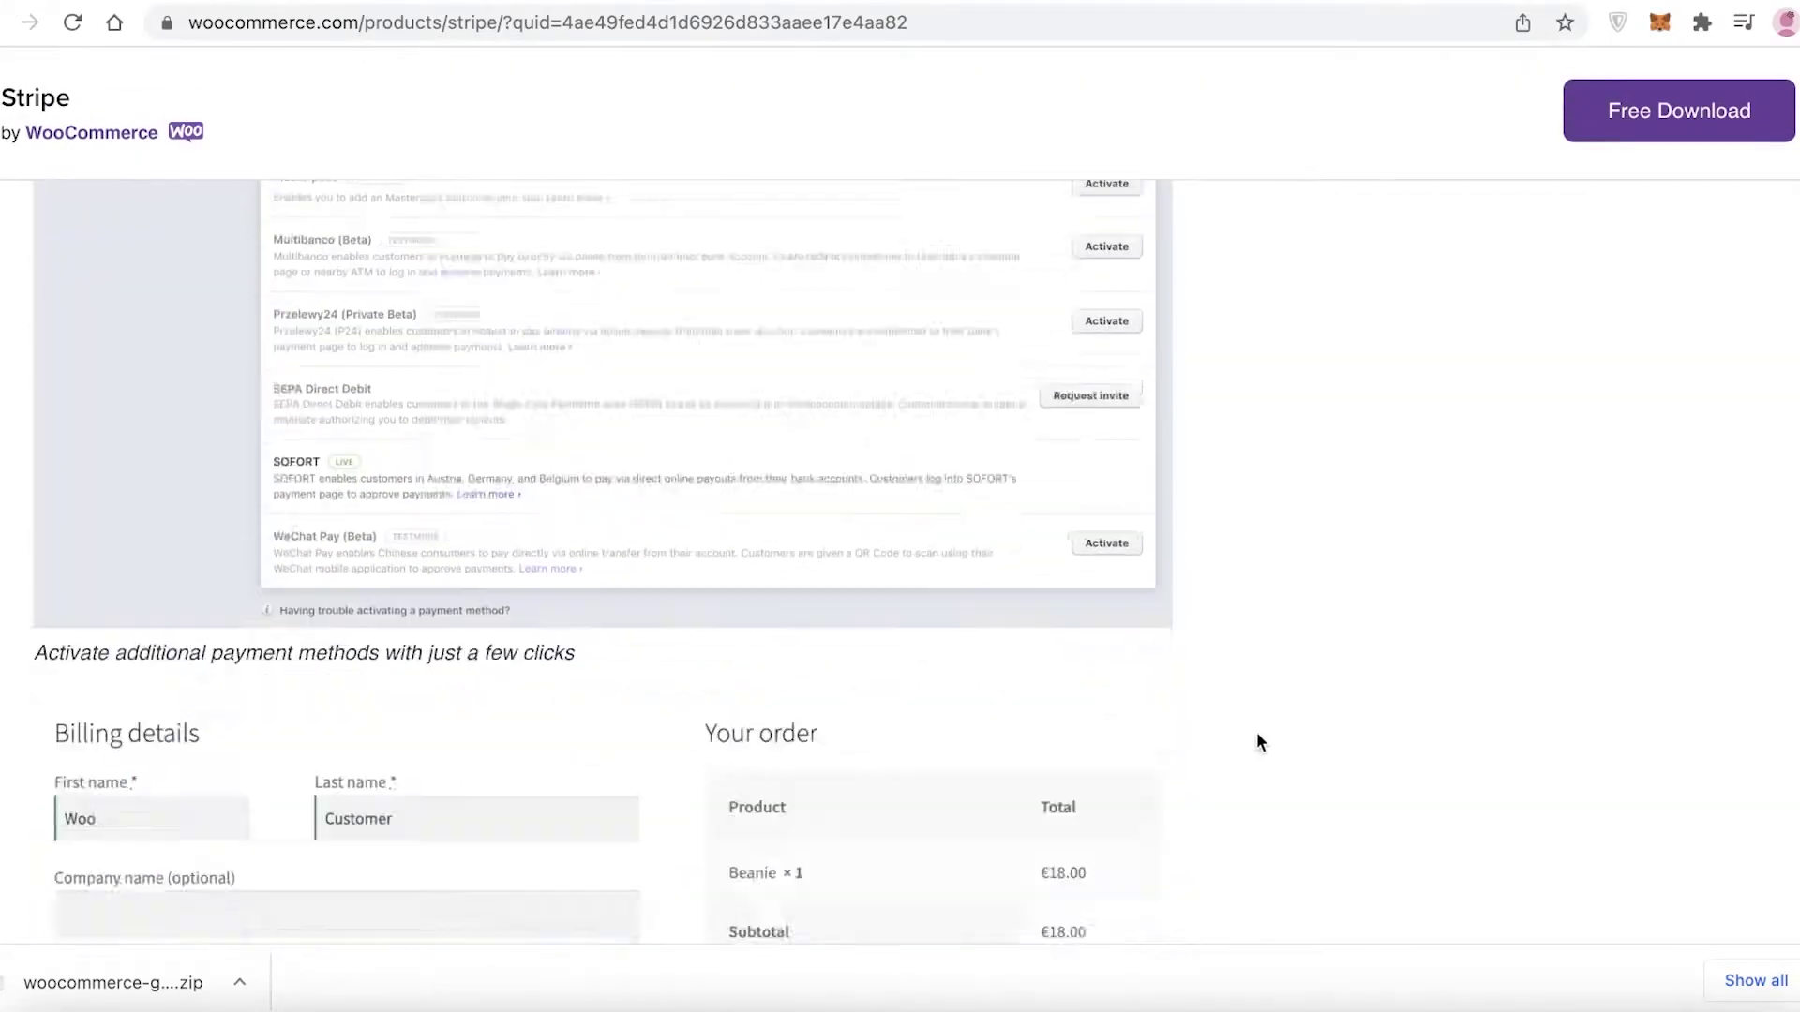
scroll(1256, 742, down, 12)
scroll(1740, 761, down, 15)
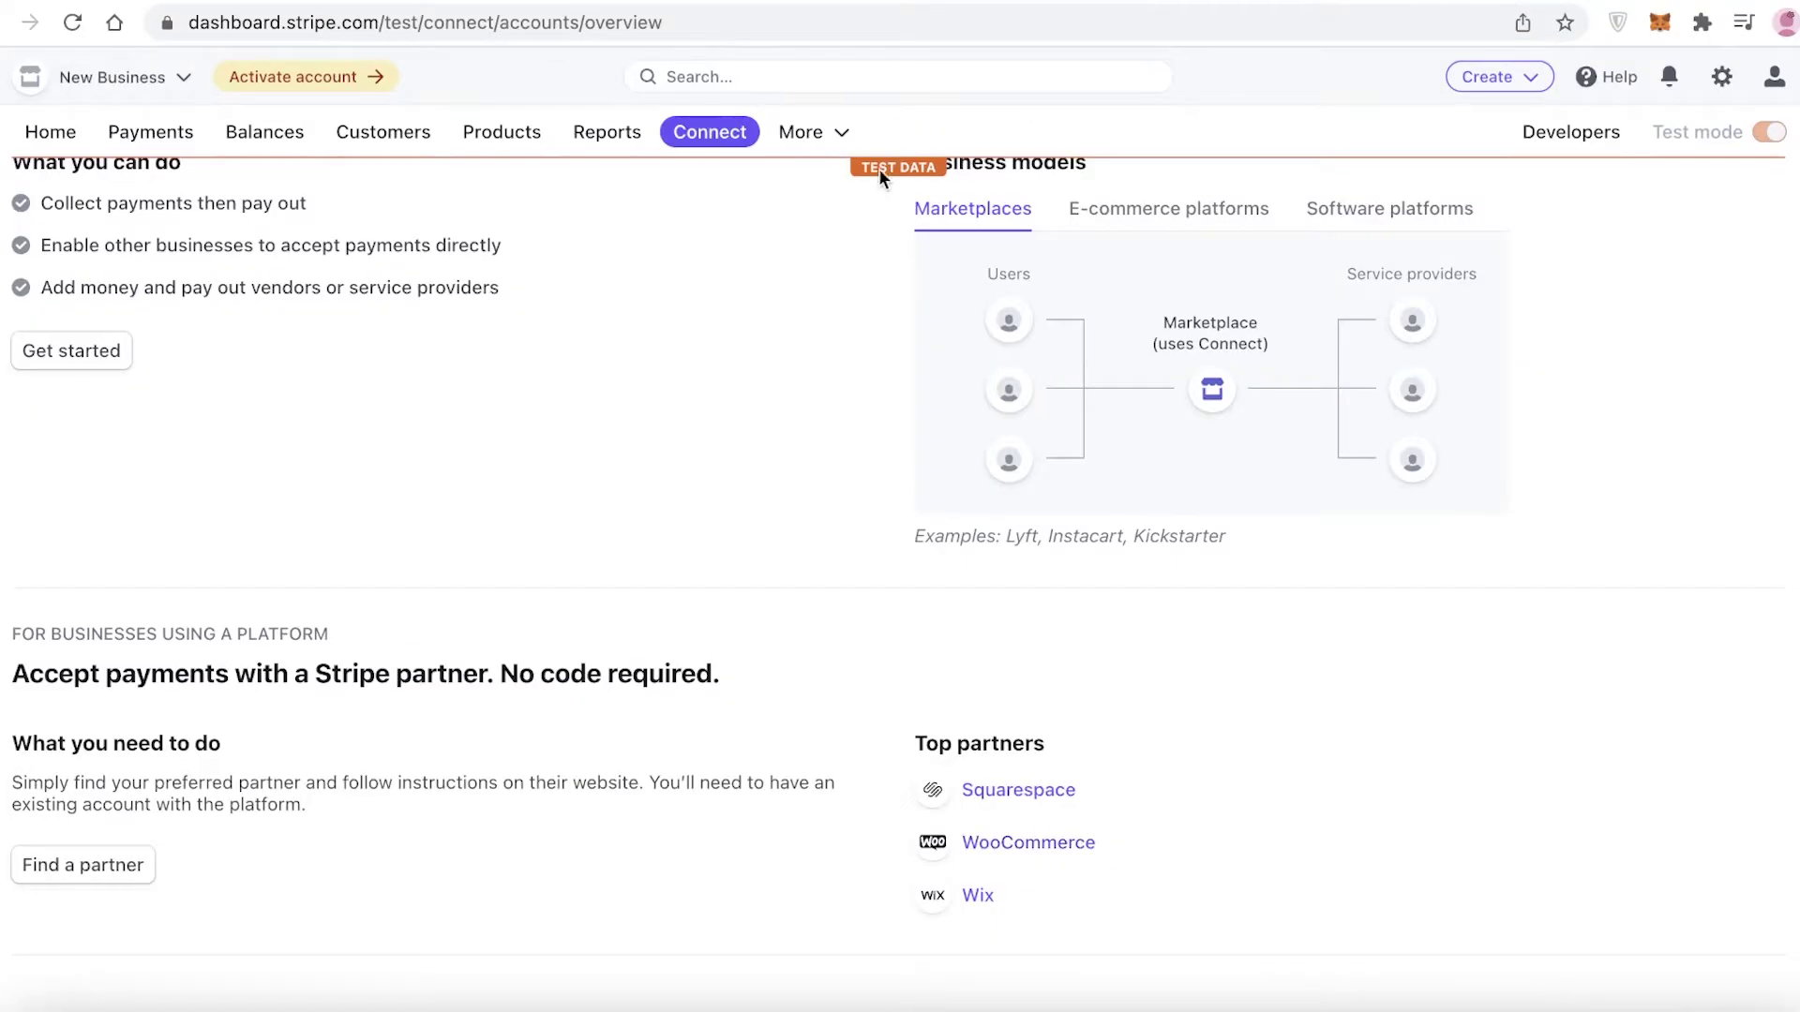
Reload the WooCommerce dashboard and browse the Extensions category menu.
scroll(879, 167, up, 3)
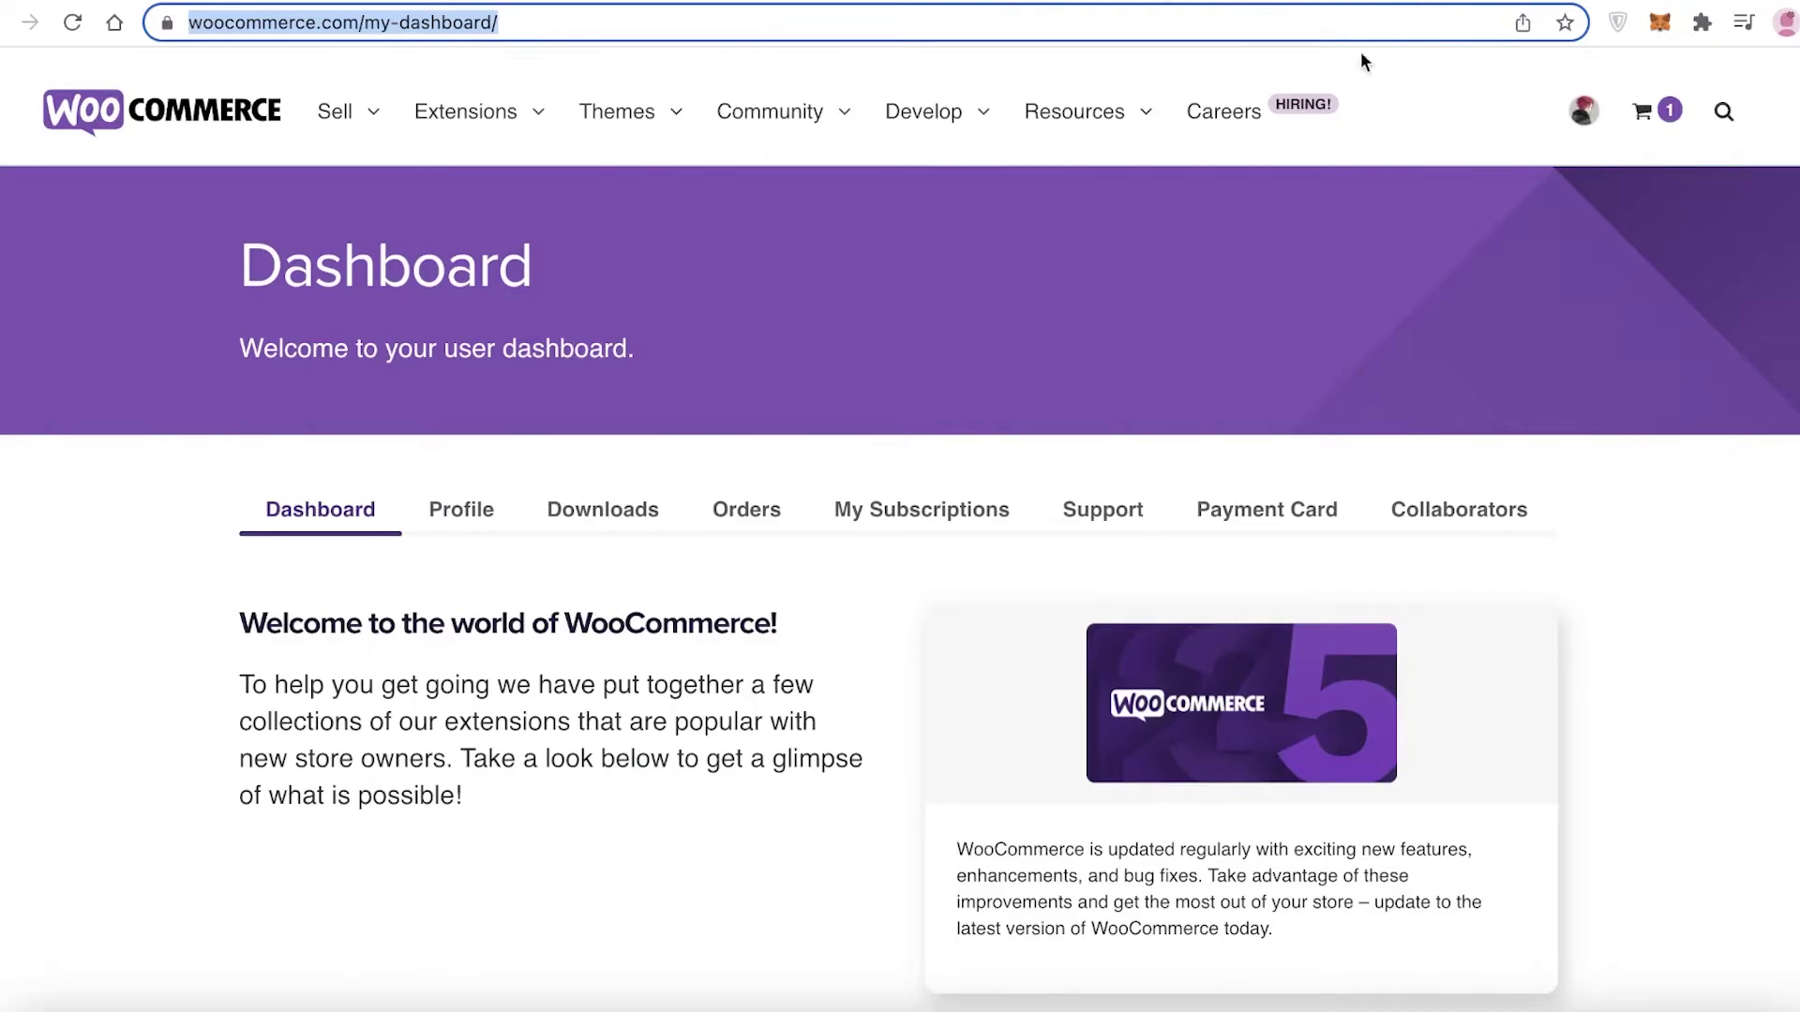
click(270, 115)
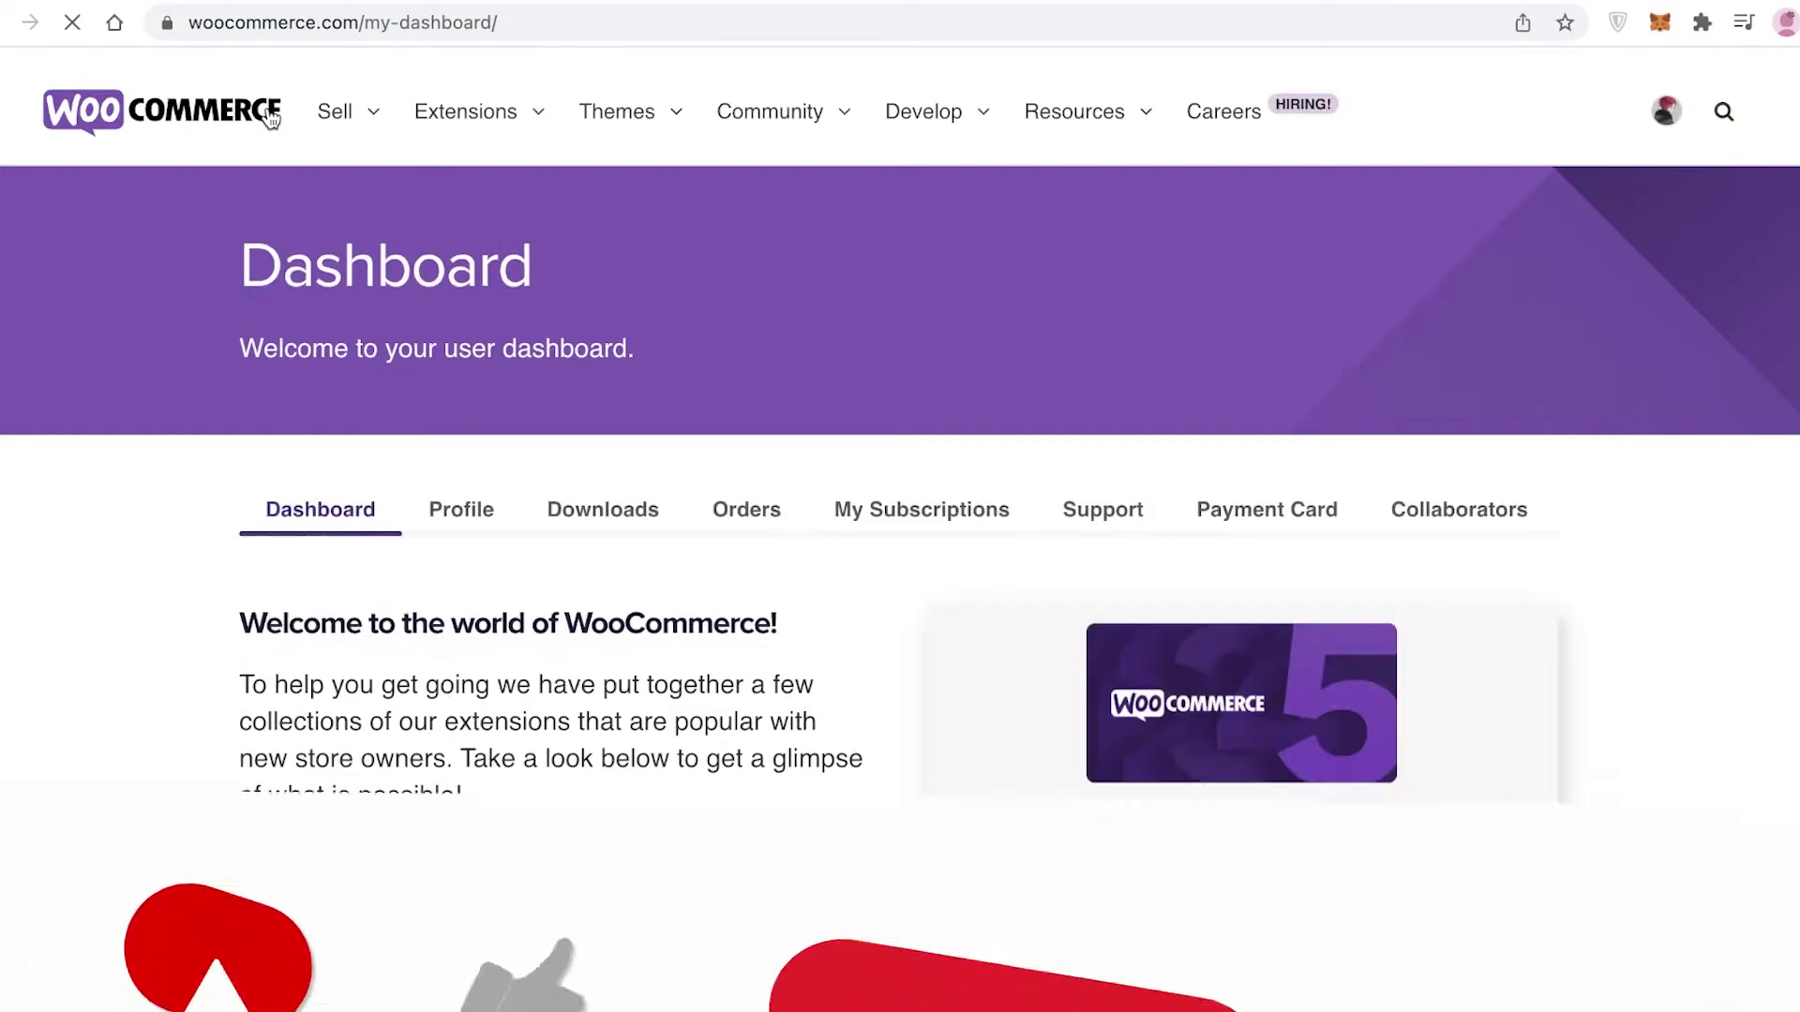
click(452, 105)
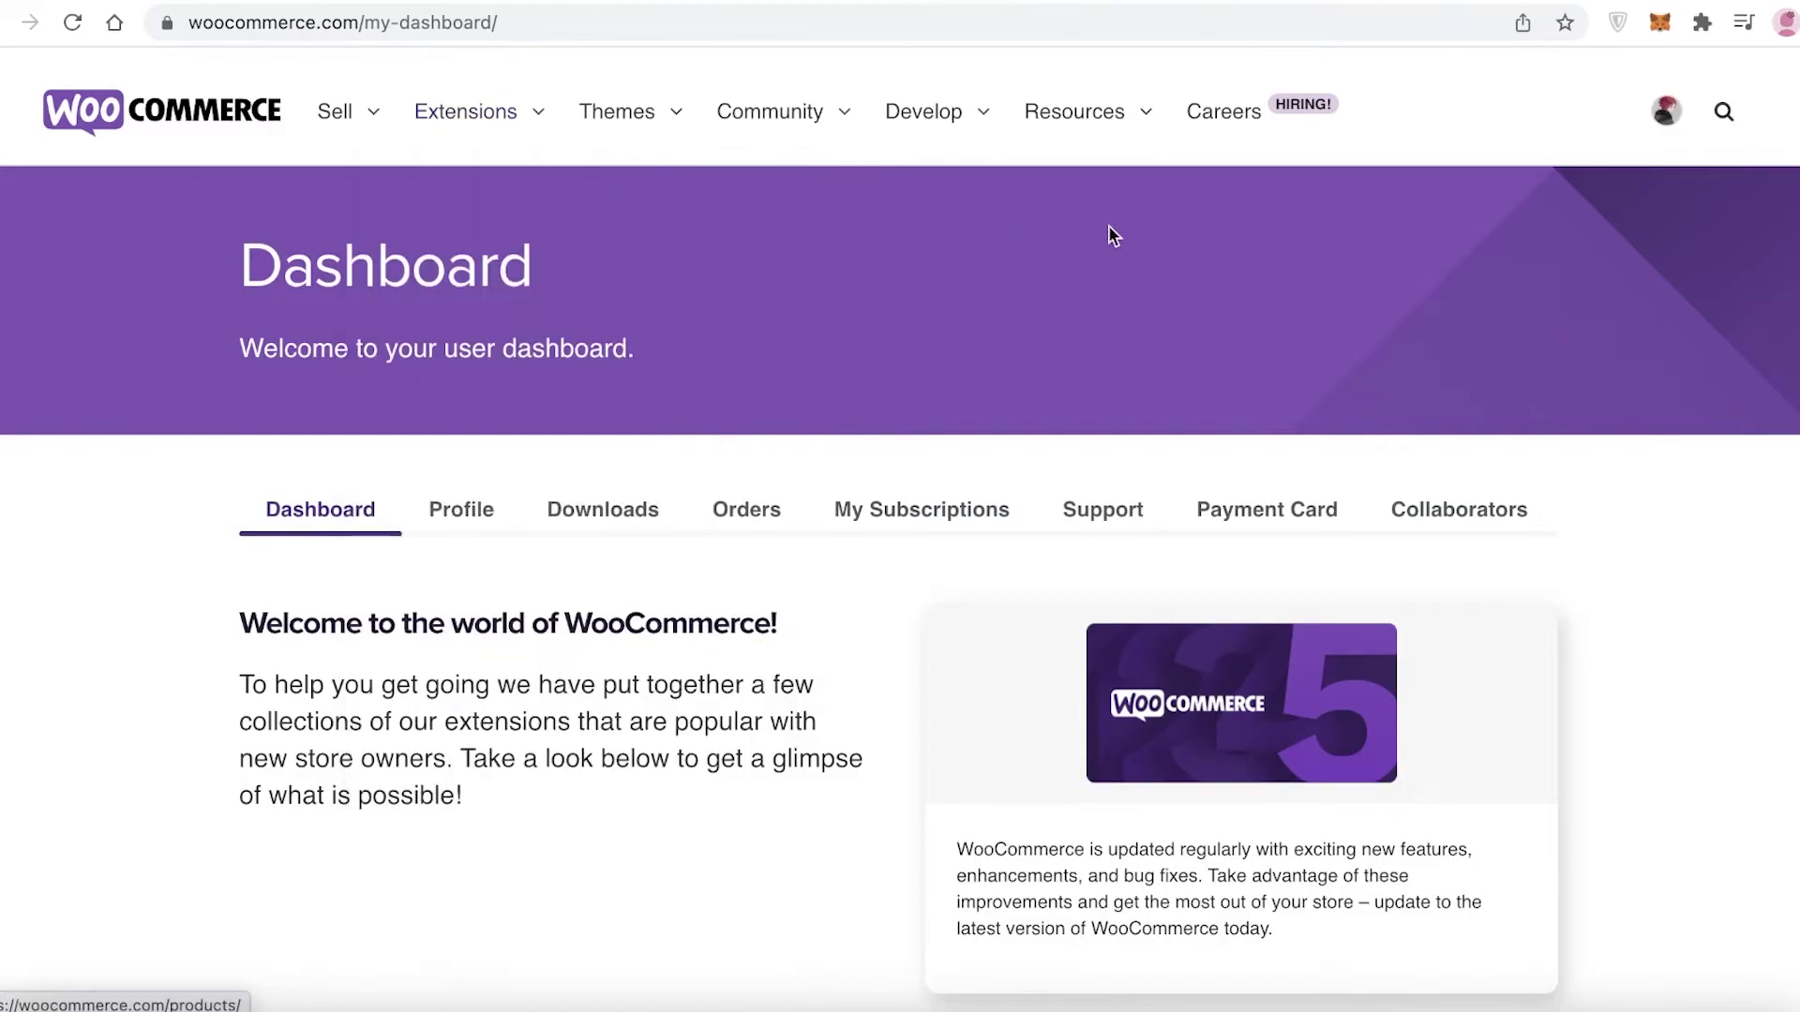
scroll(373, 290, down, 5)
scroll(373, 290, up, 3)
scroll(373, 290, up, 2)
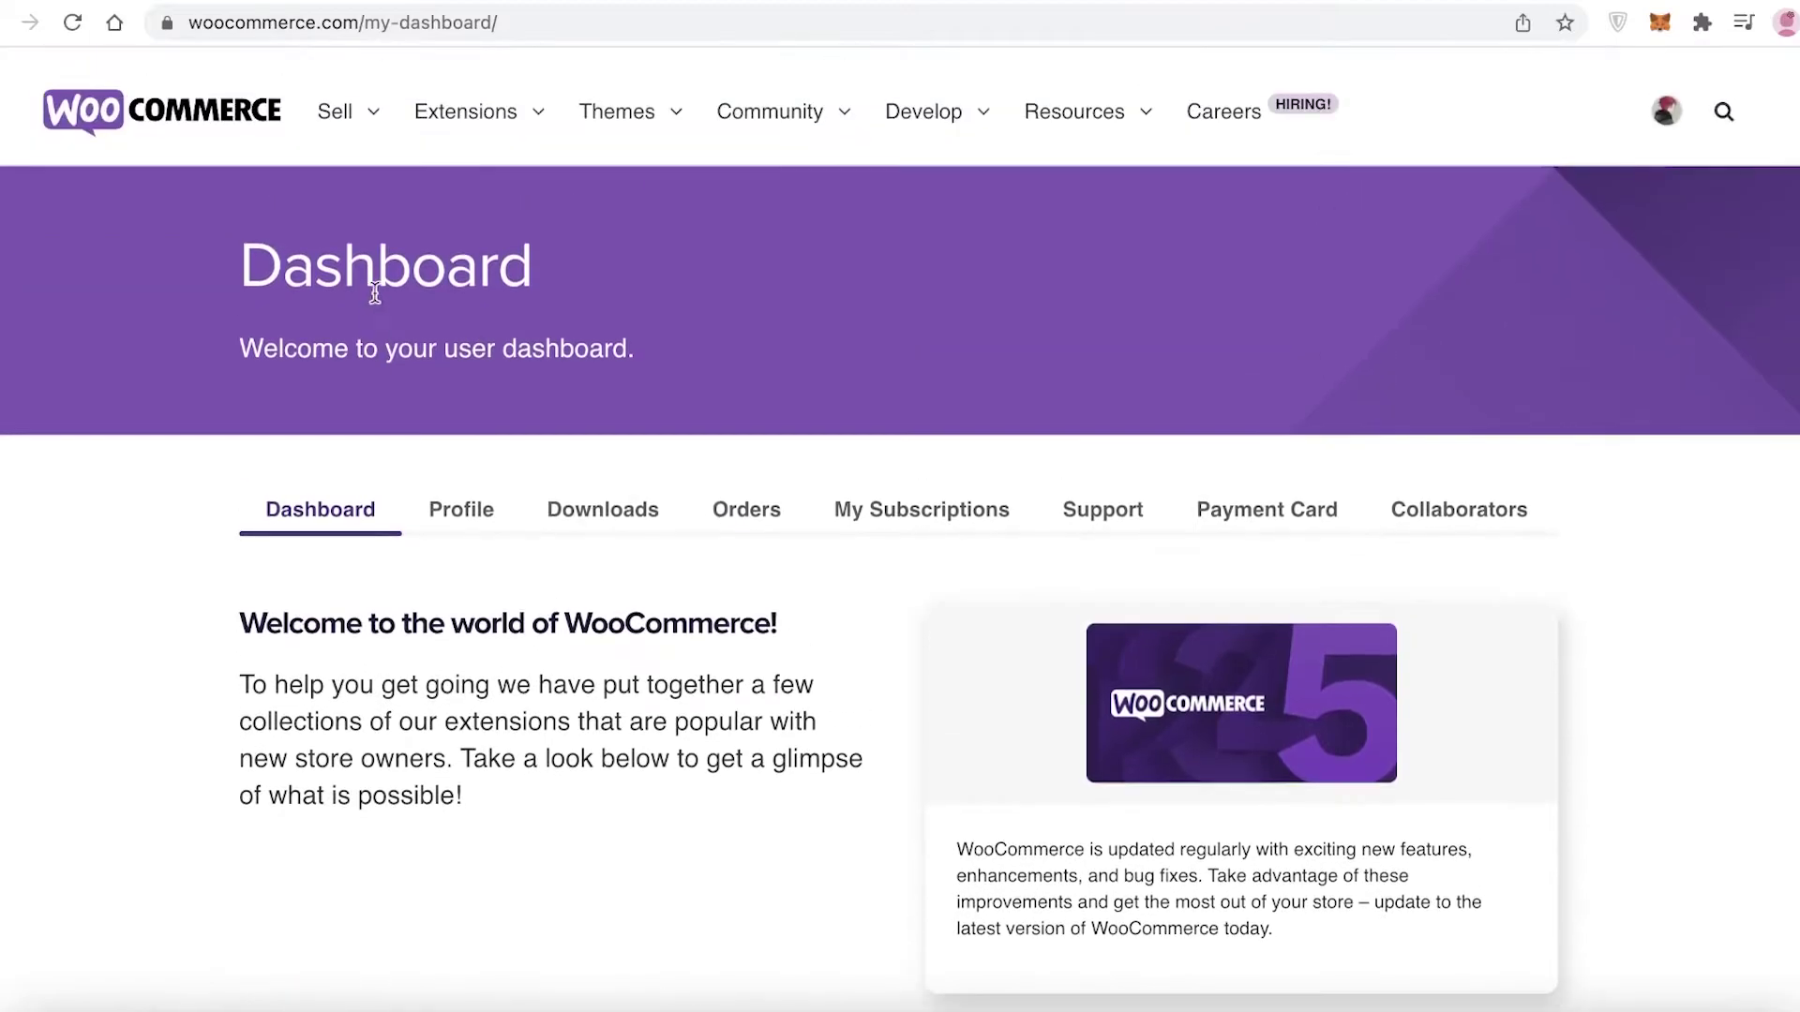
mouse_move(431, 108)
scroll(505, 294, down, 5)
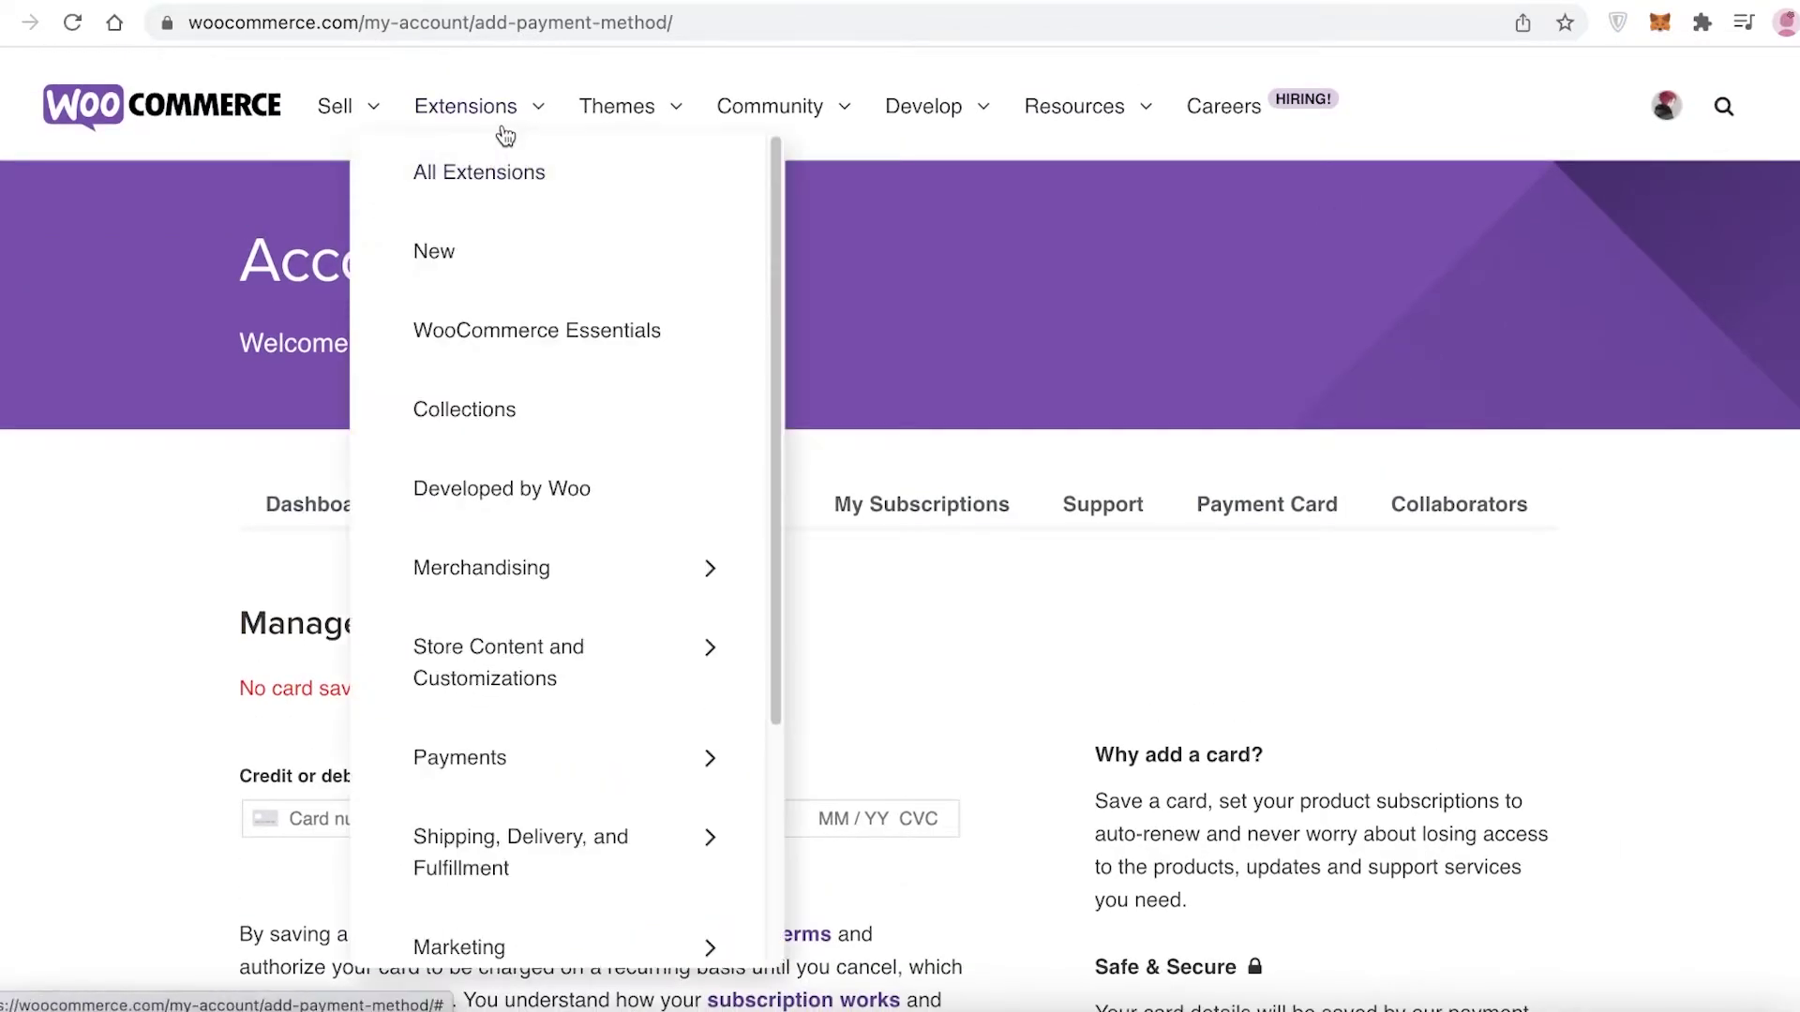
mouse_move(554, 141)
scroll(735, 449, down, 10)
scroll(1117, 437, up, 10)
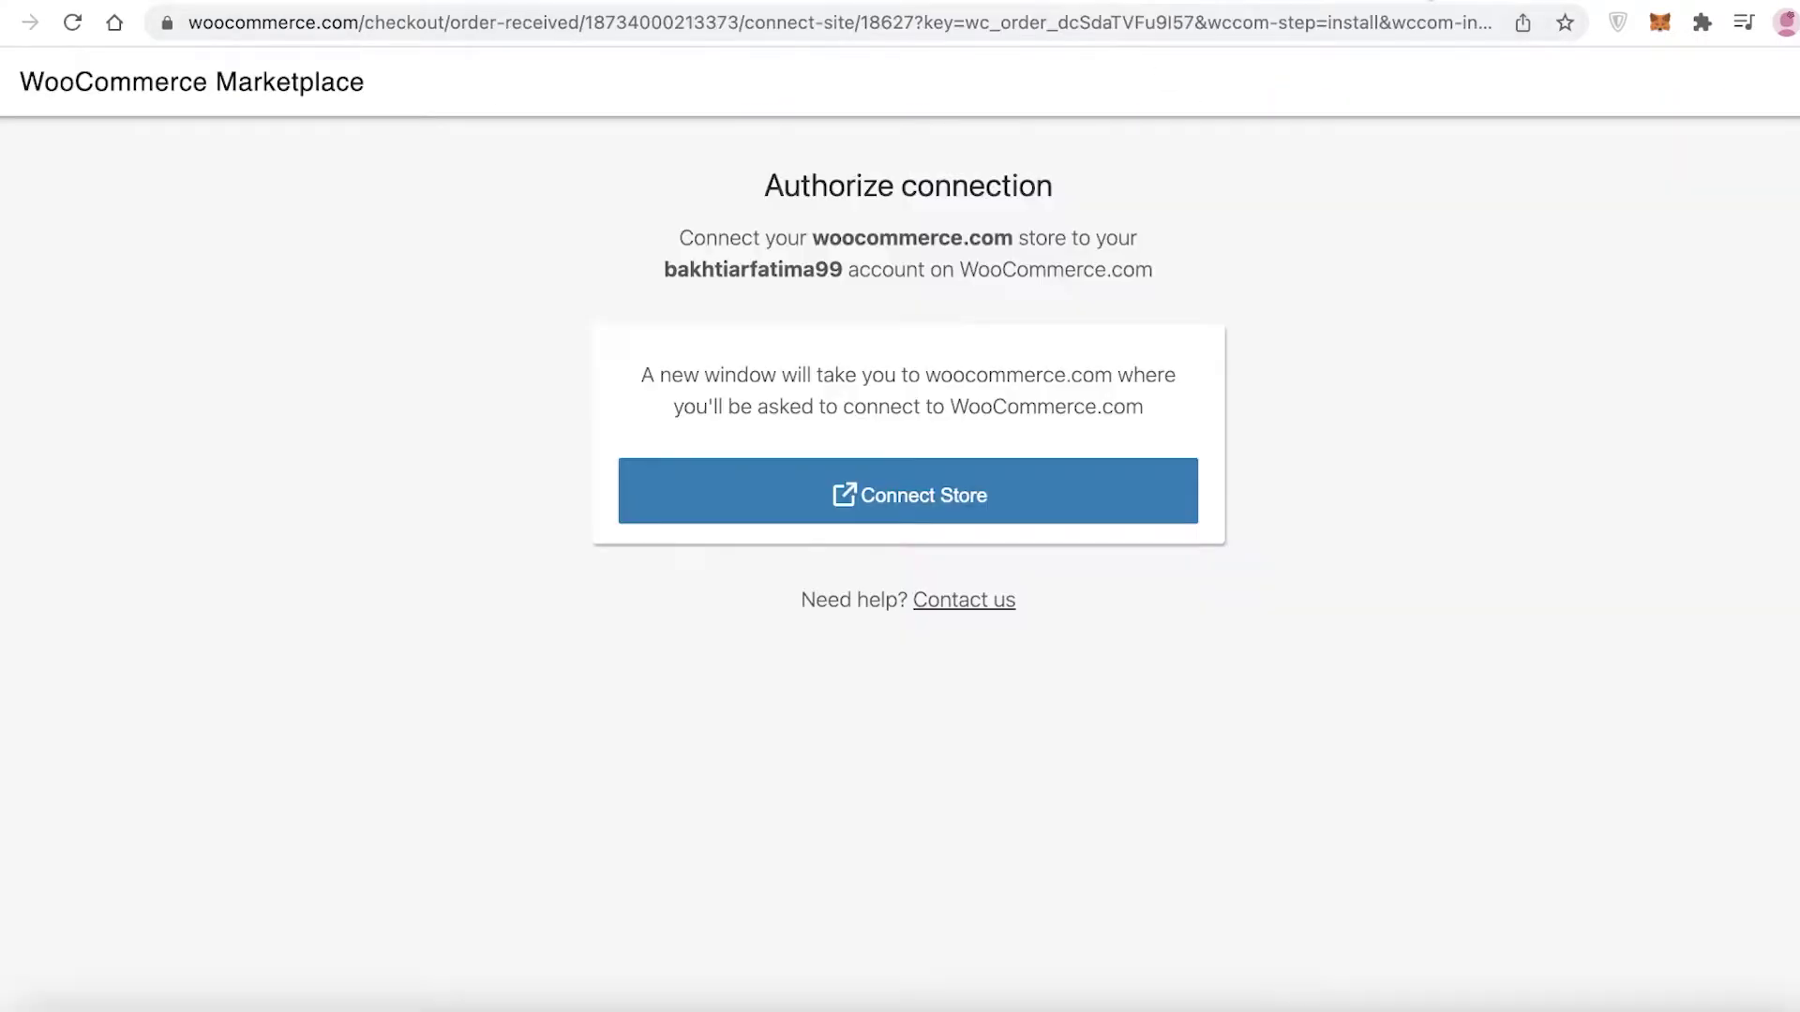
Enter 'str' in the address bar and open the Stripe [Test] dashboard suggestion.
click(1396, 16)
text(str)
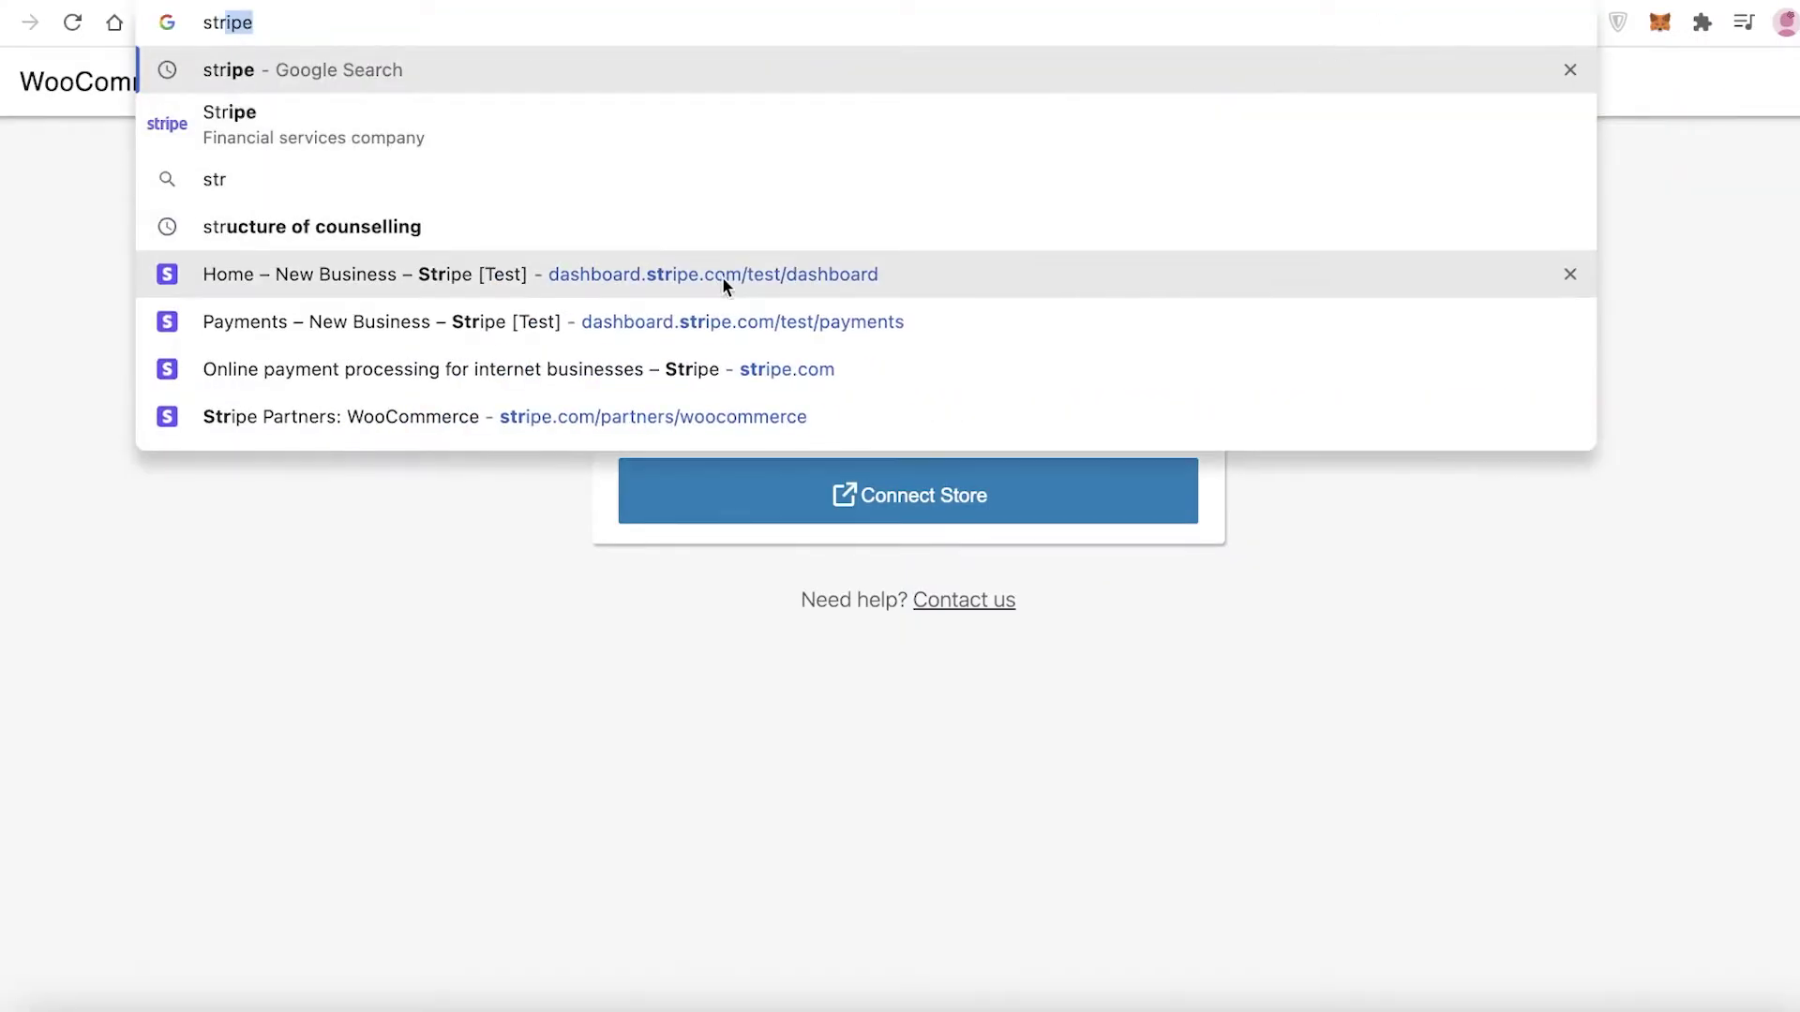
click(722, 278)
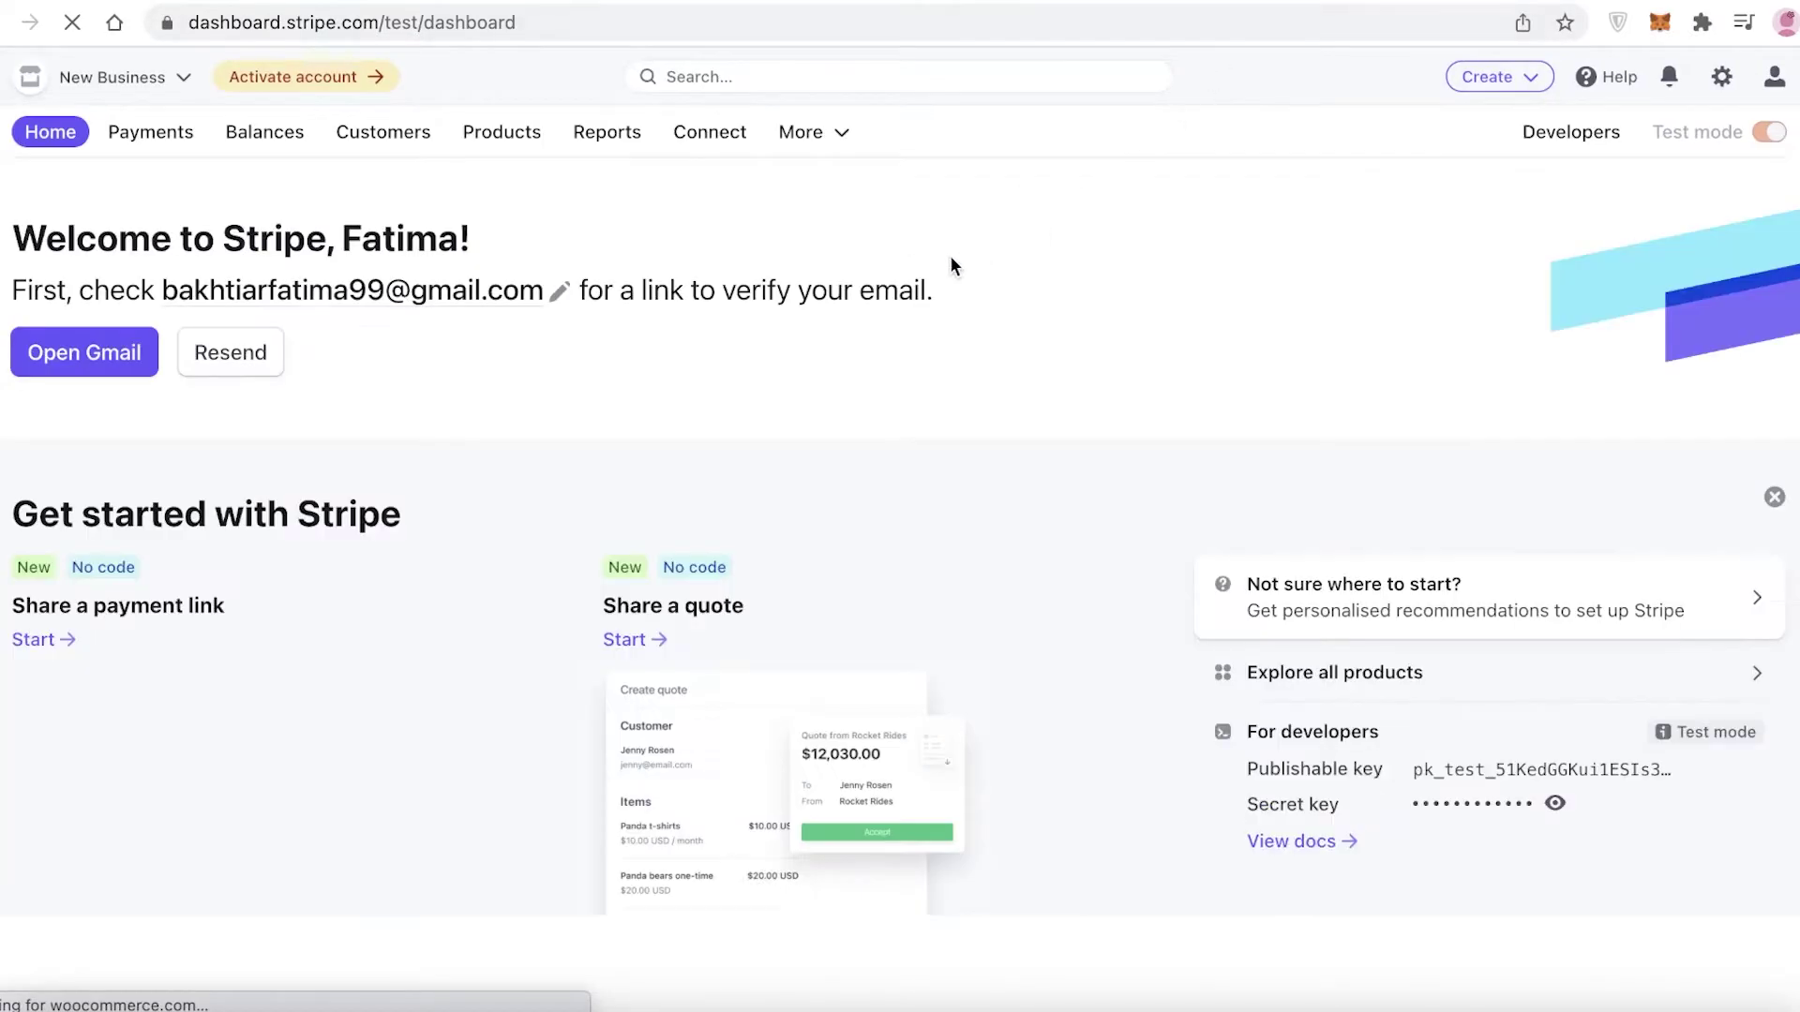
Scroll through the welcome and reports sections, then open the Connect overview.
scroll(941, 258, down, 8)
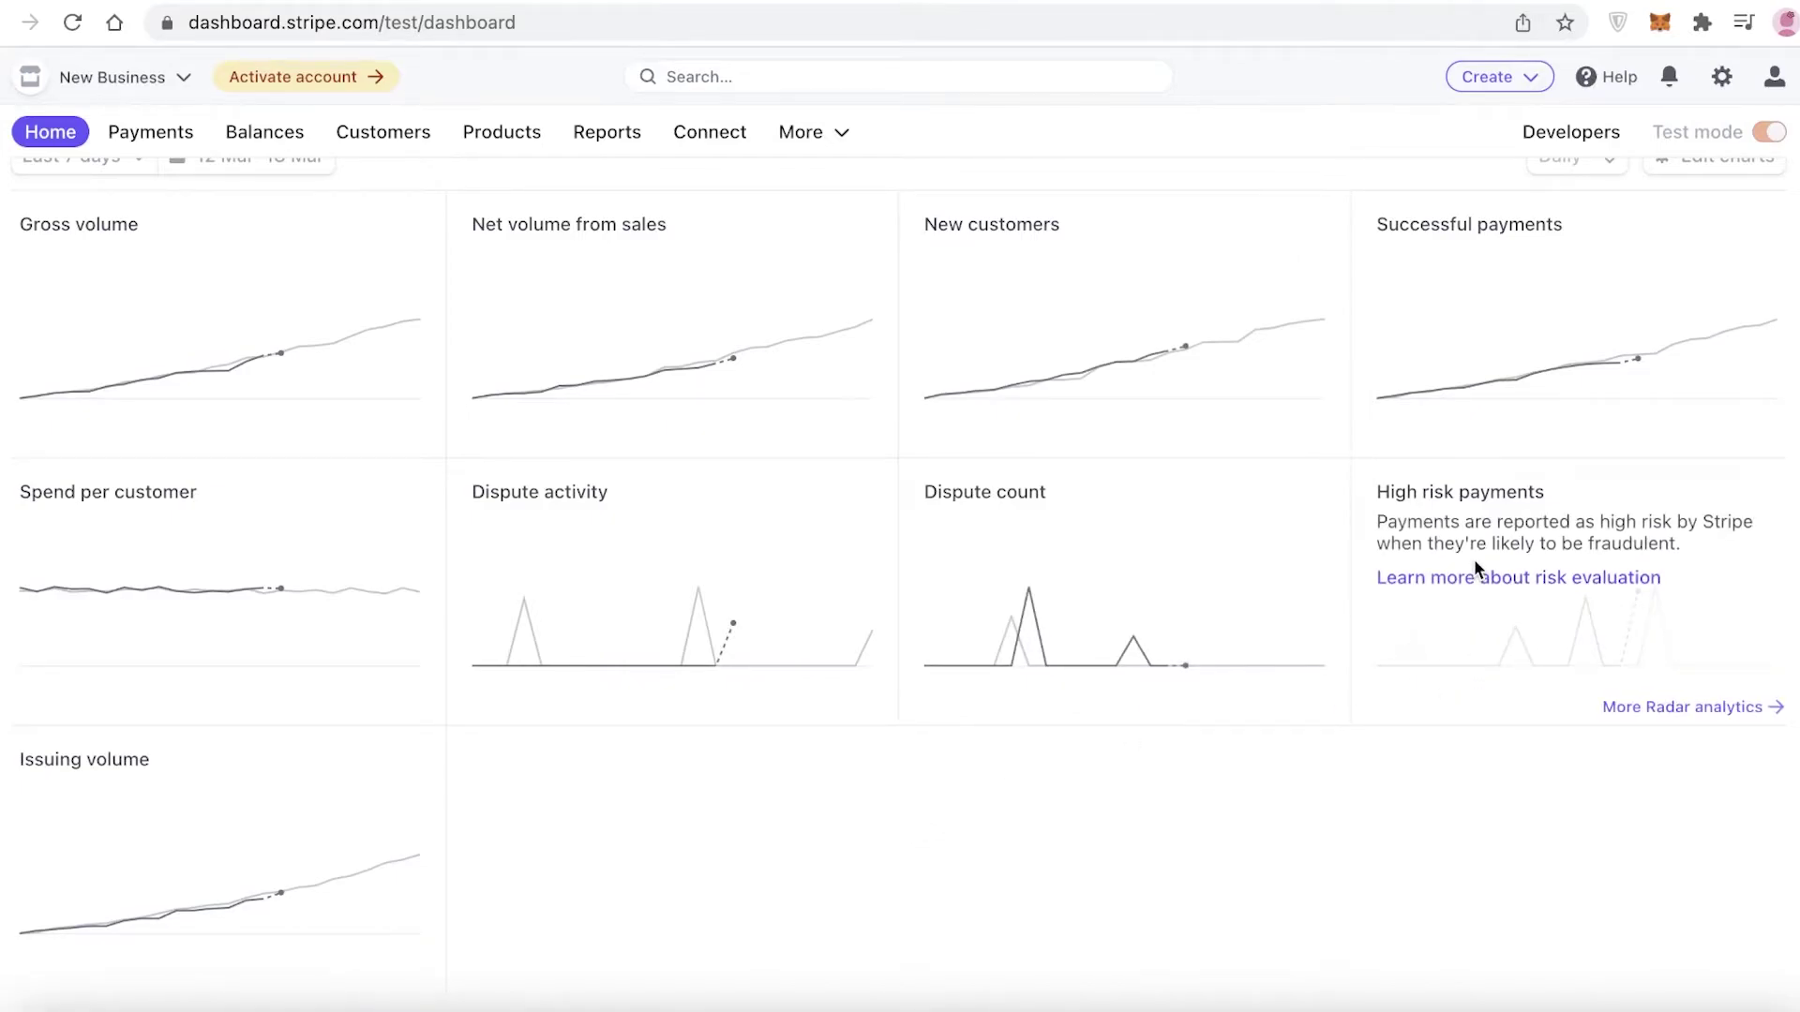
scroll(1470, 549, up, 10)
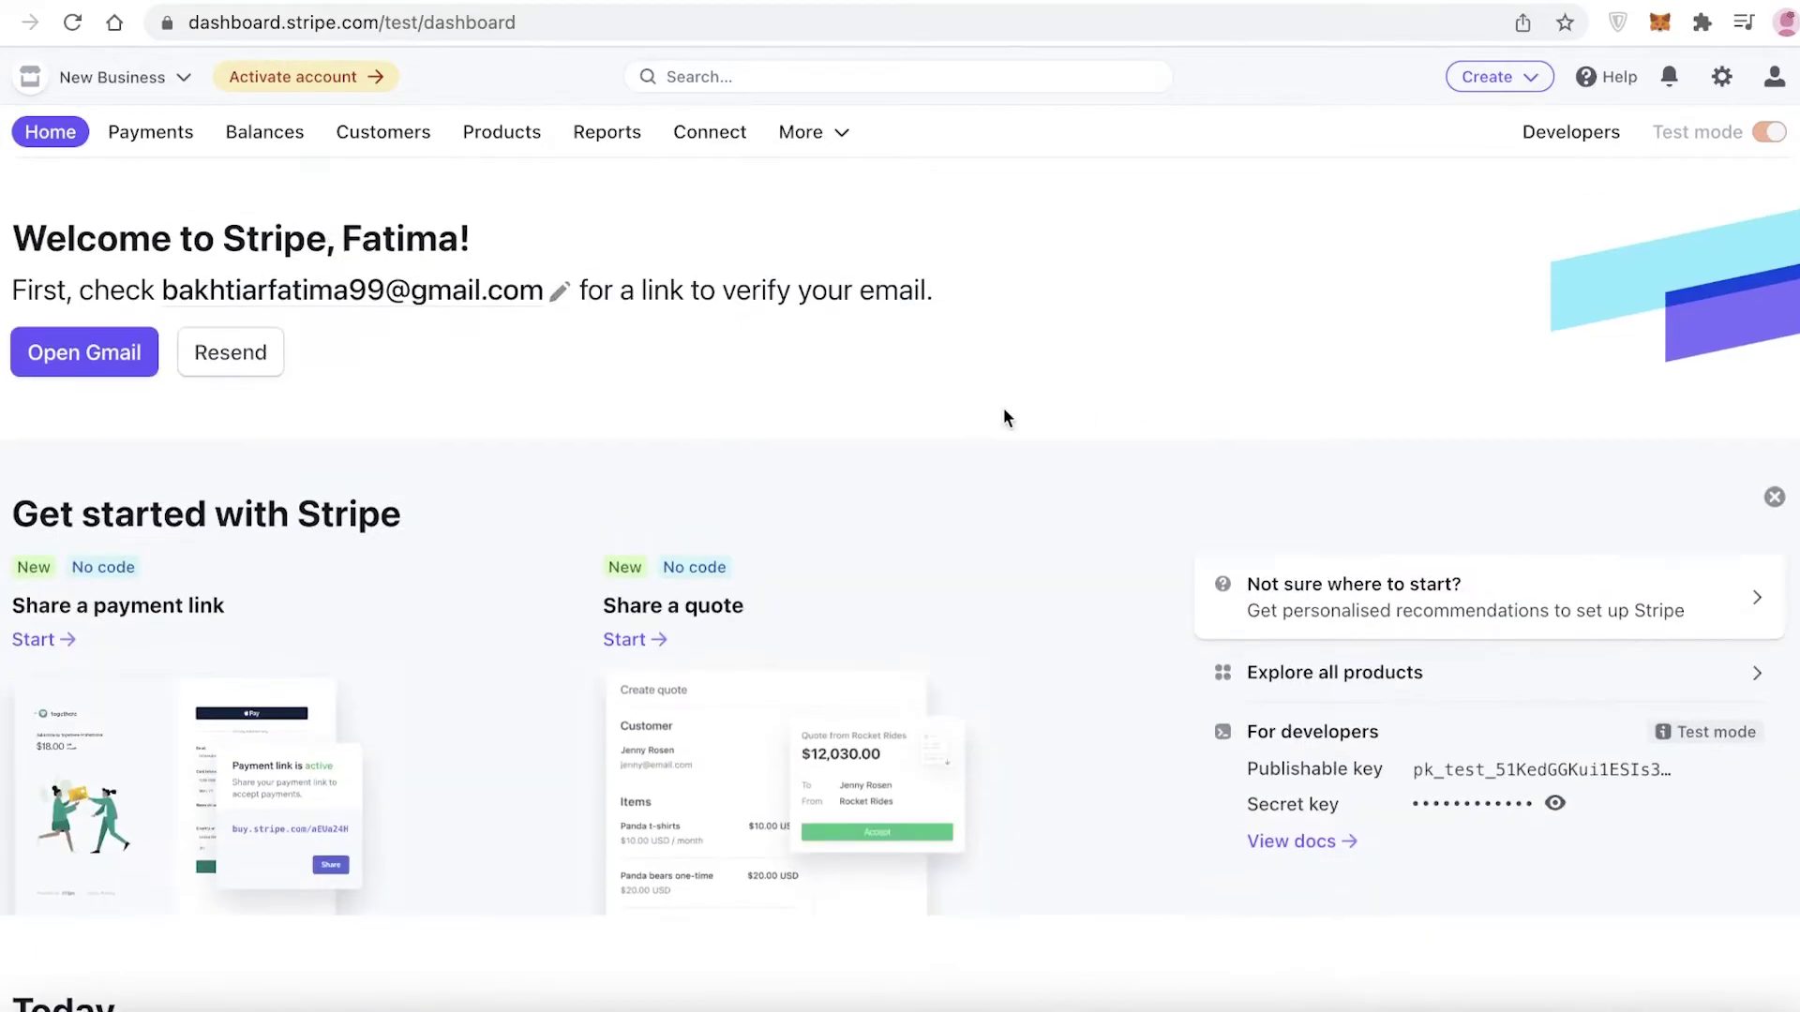
scroll(1188, 228, down, 5)
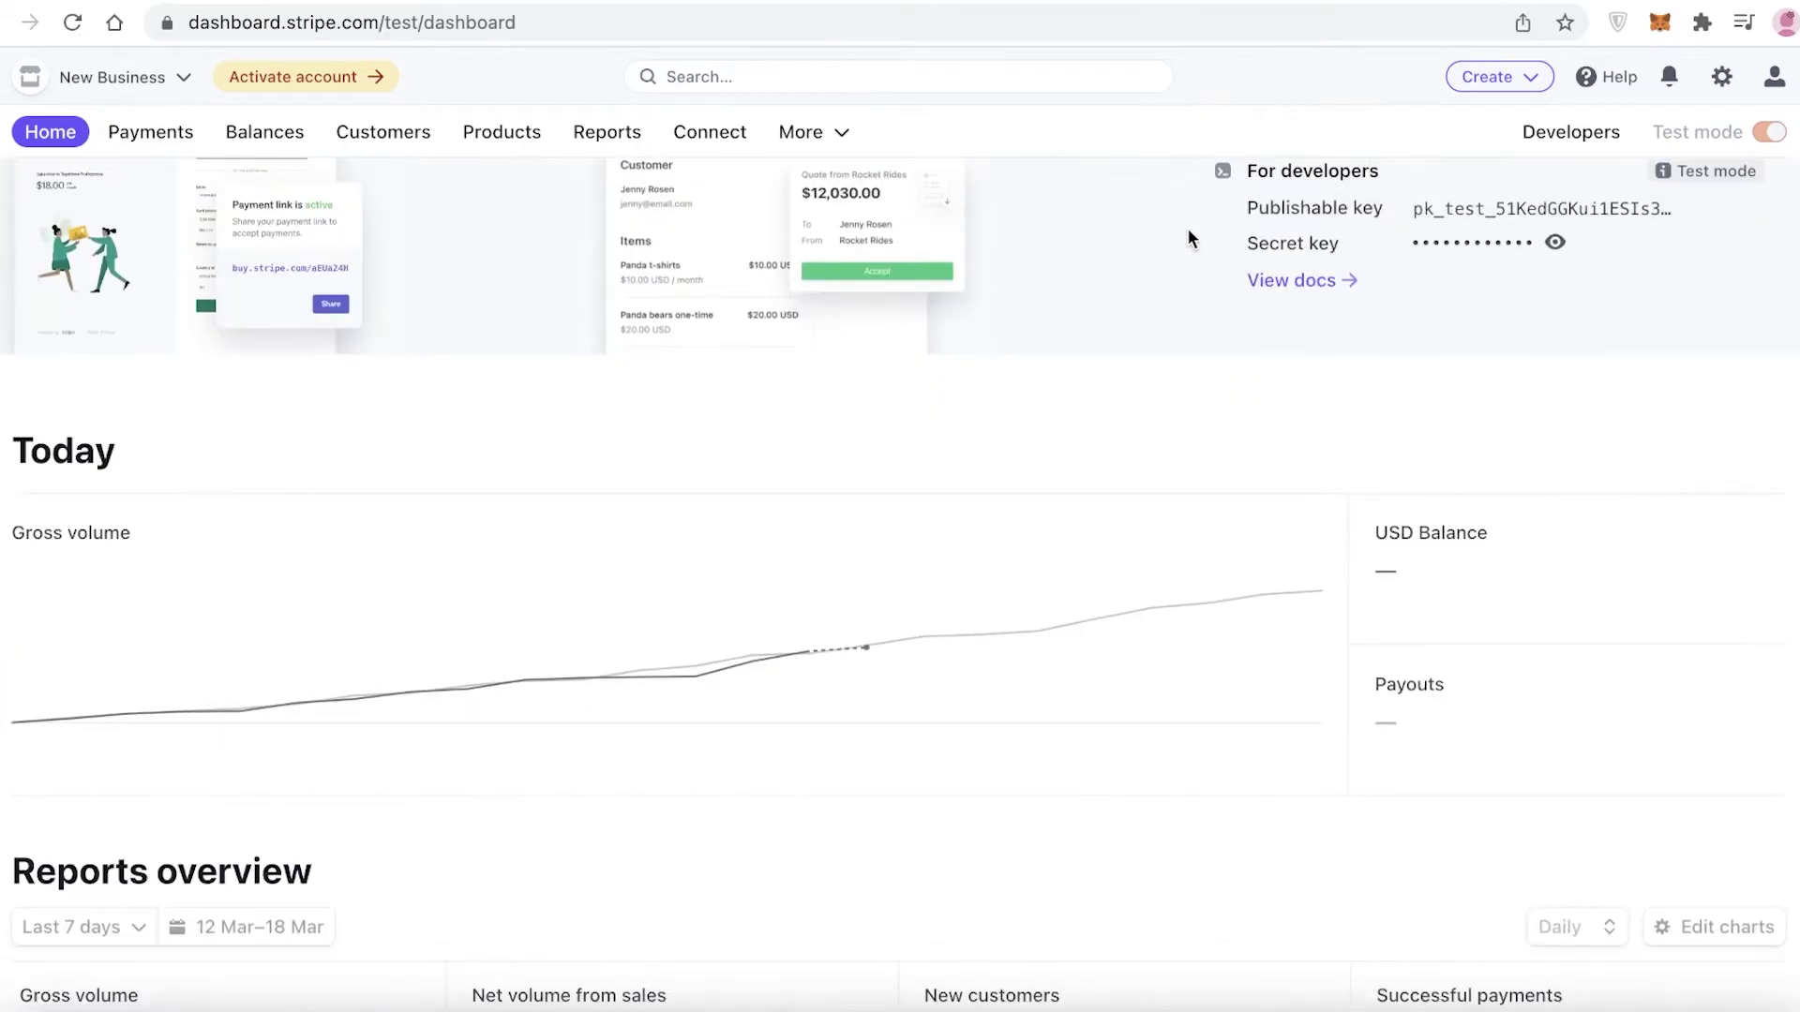
scroll(1027, 227, down, 8)
scroll(1397, 570, up, 13)
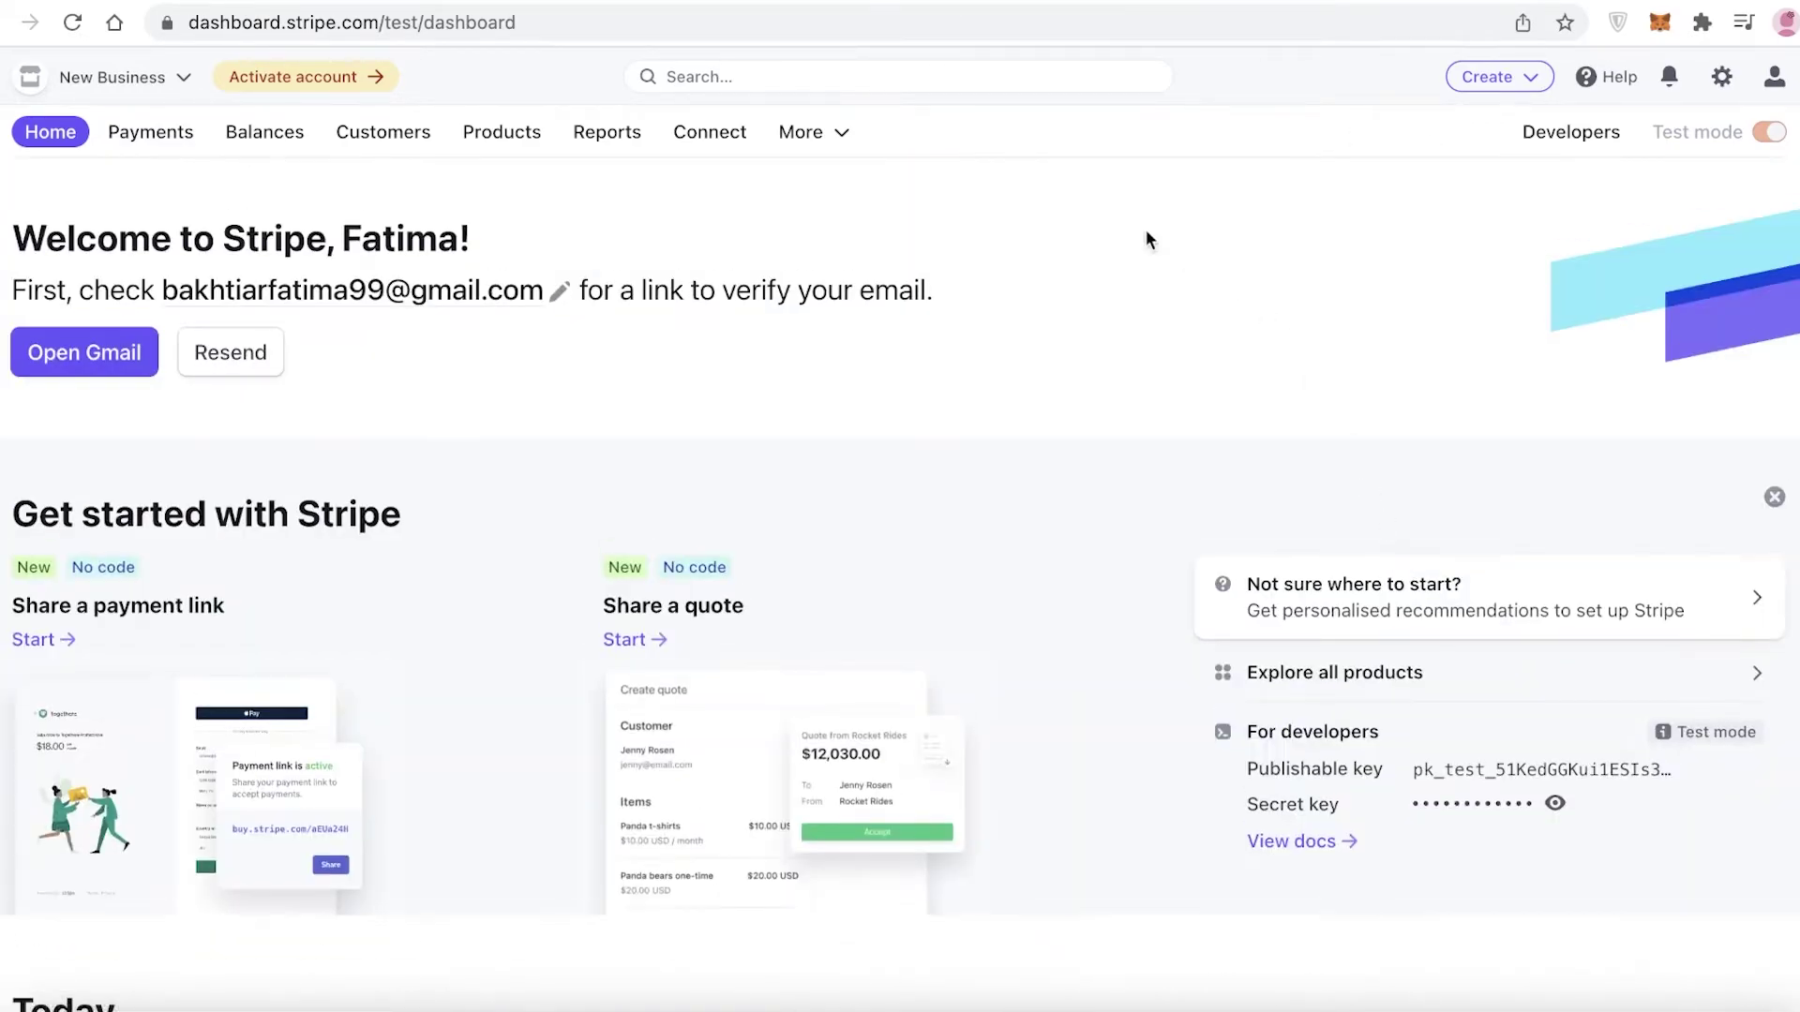
click(705, 132)
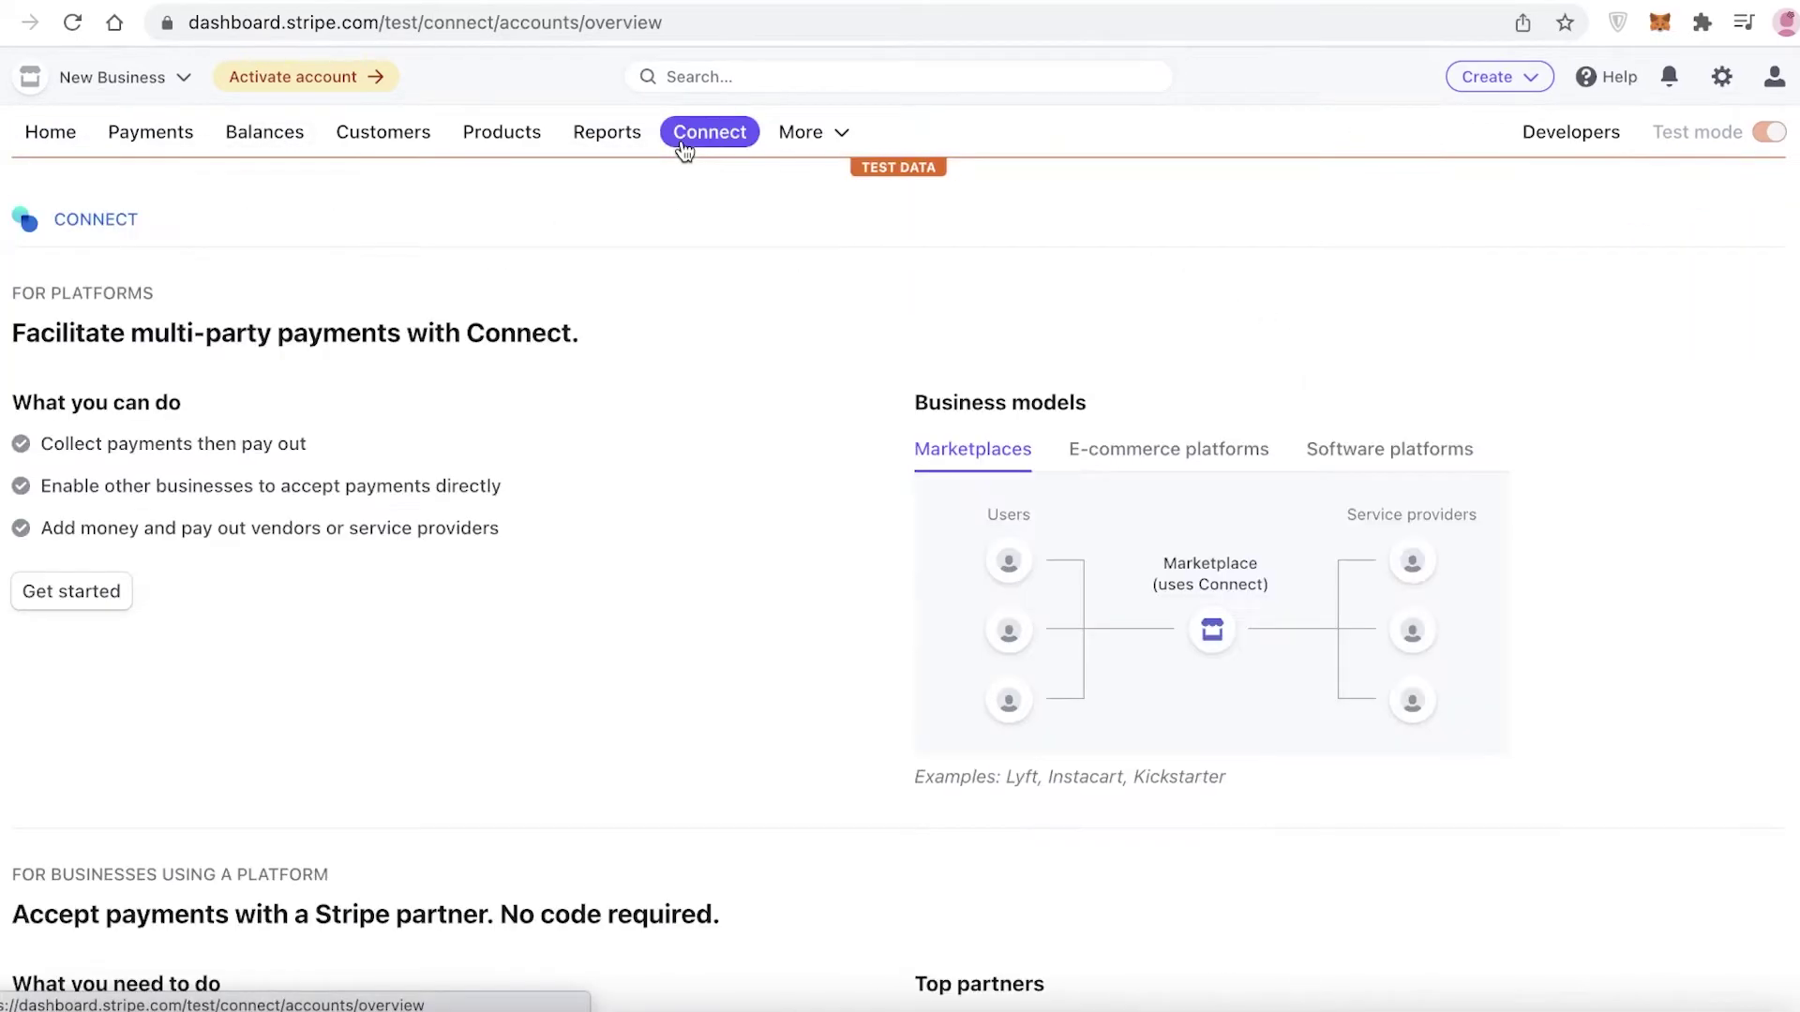
Visit Wix's site from Connect's top partners, then return to the Connect overview's top.
scroll(761, 317, down, 3)
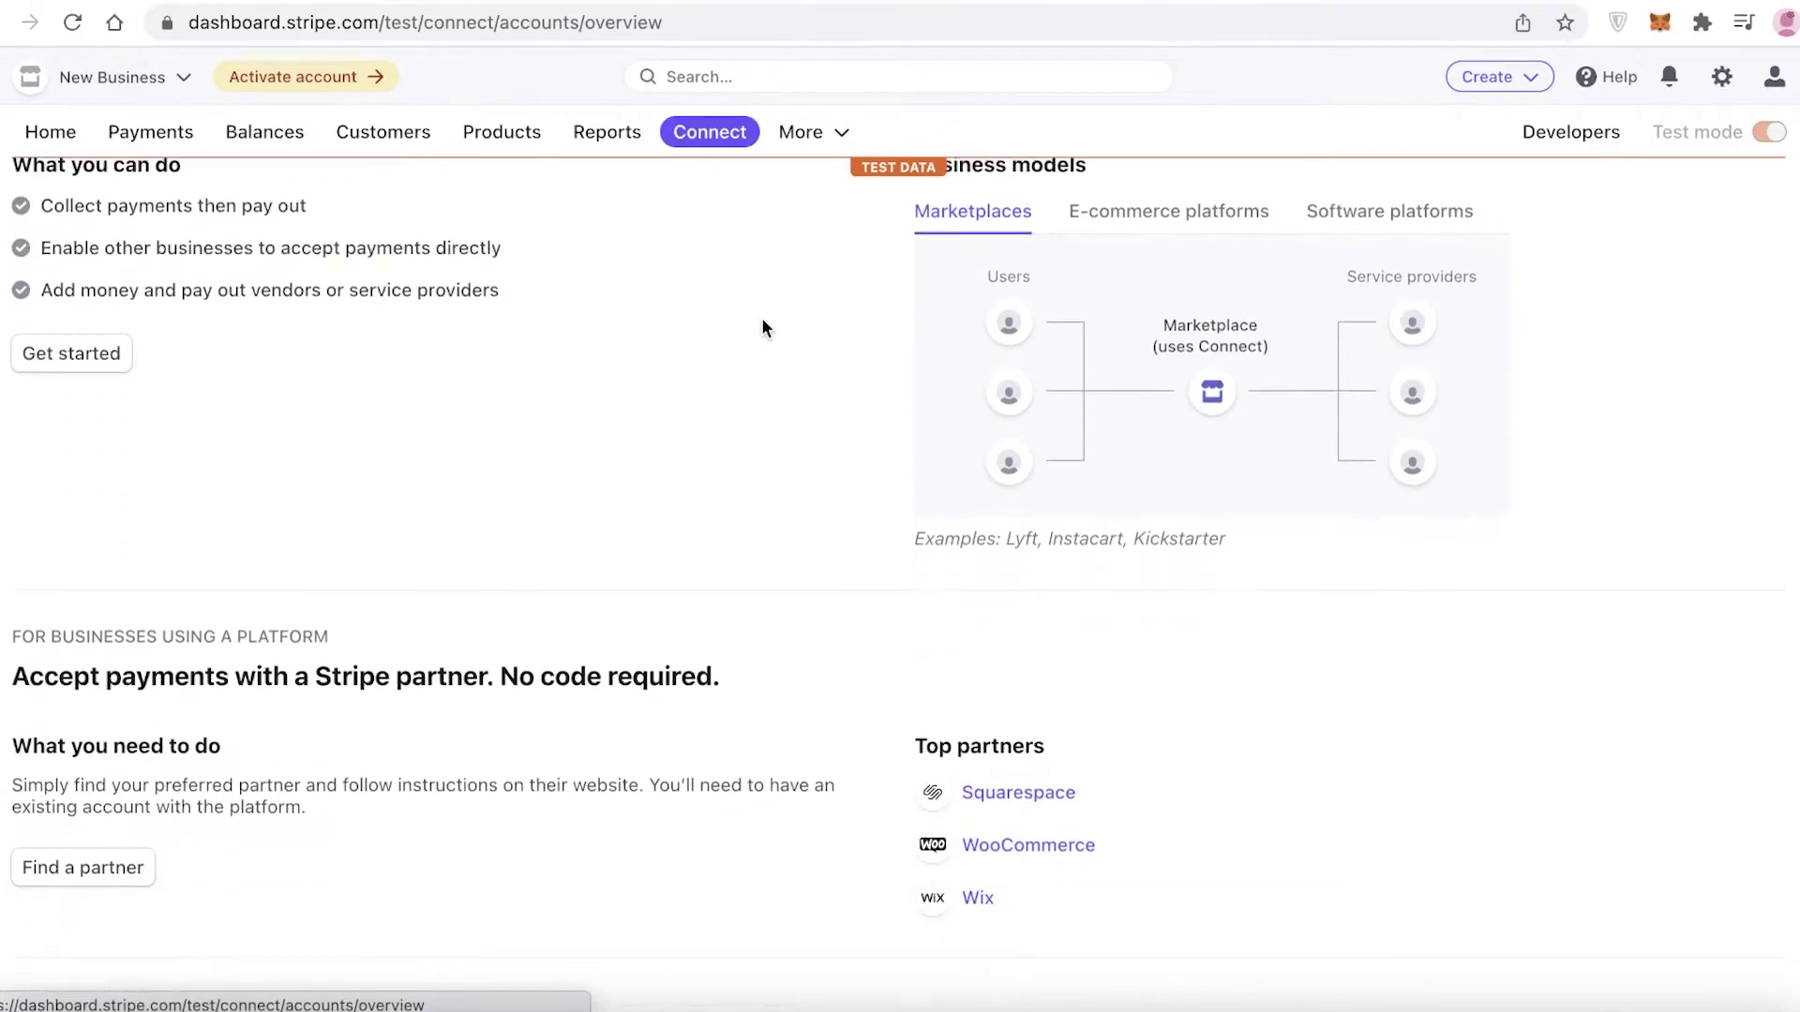
click(975, 895)
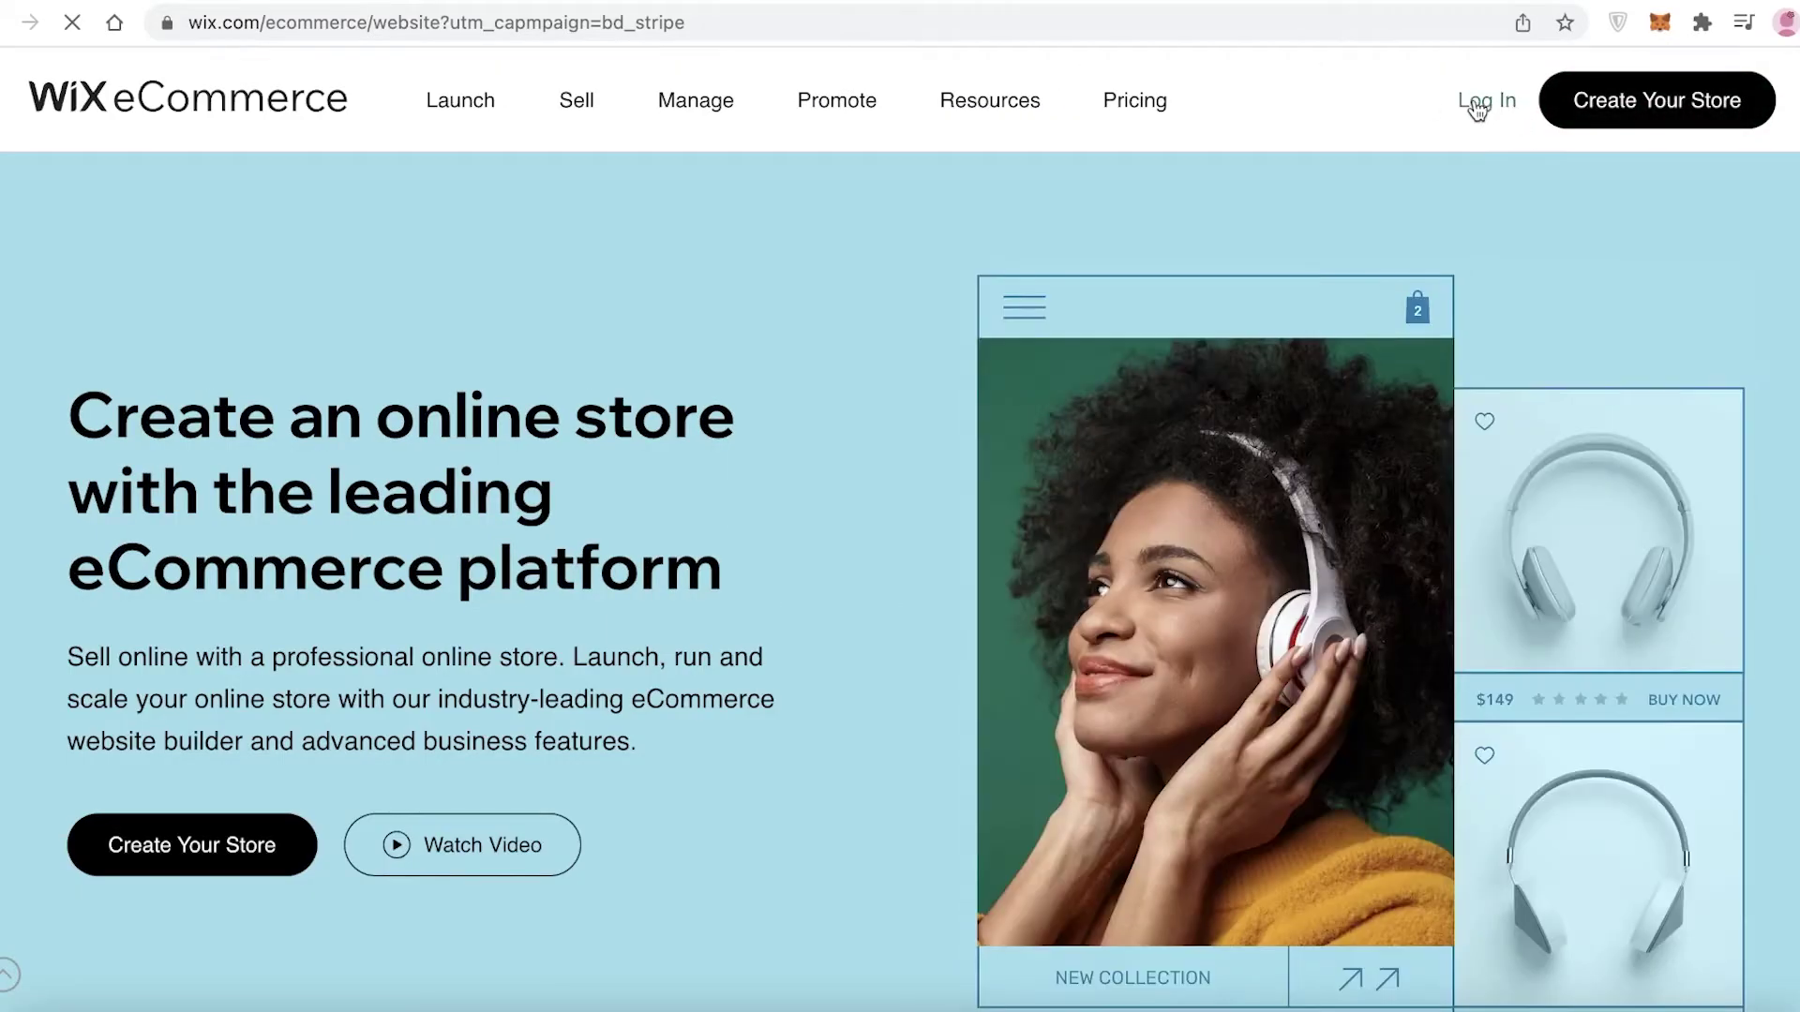
key(super+bracketleft)
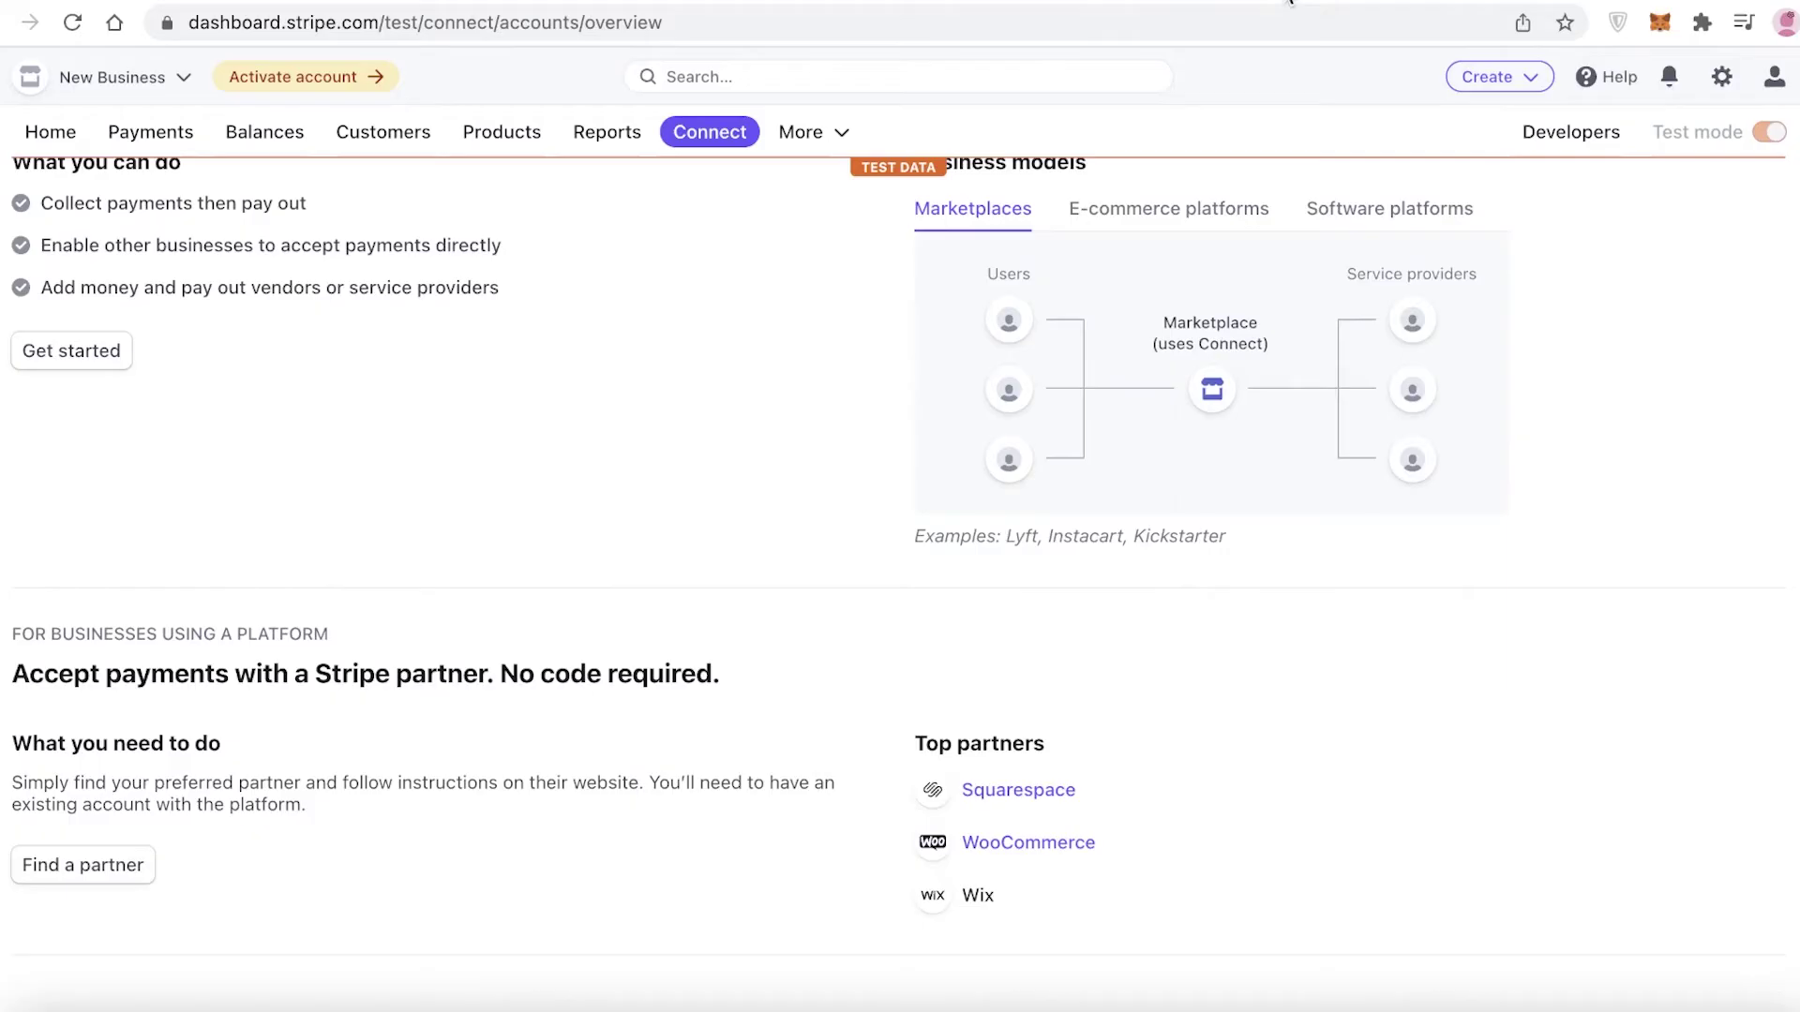
scroll(1177, 206, up, 5)
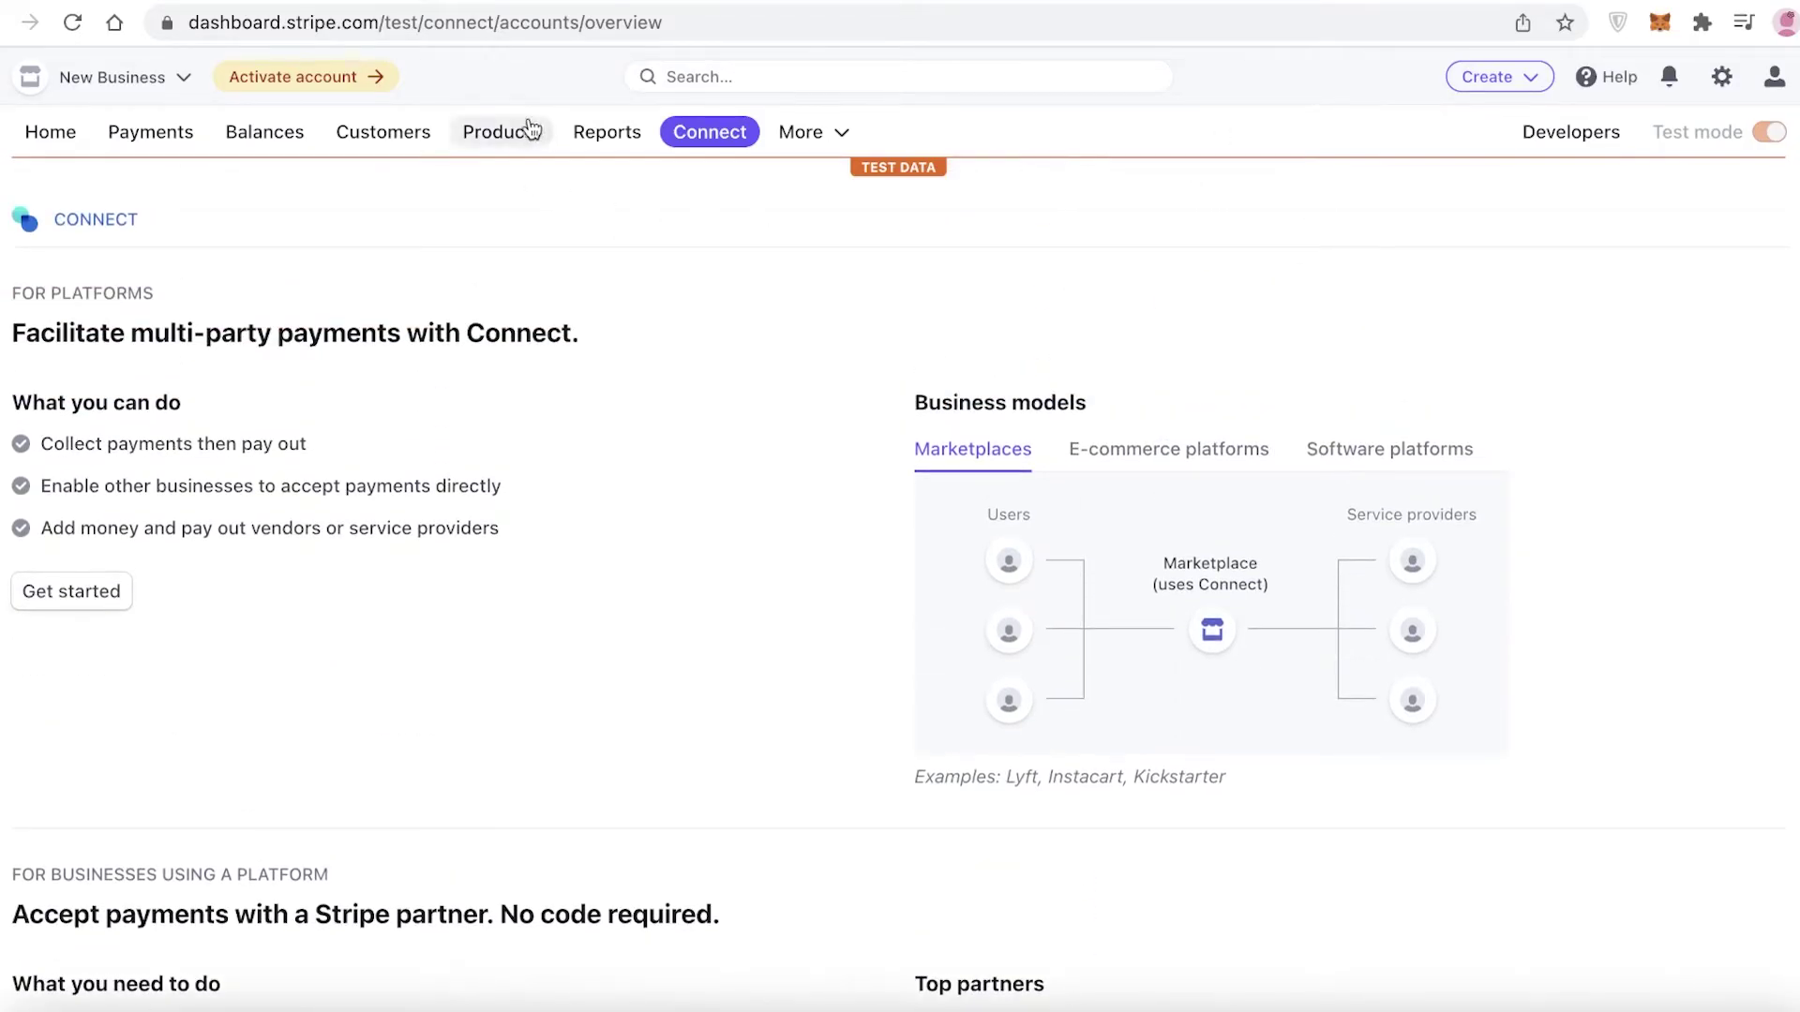
Visit the Products overview, dismissing the account naming prompt, then go back to Home.
click(501, 132)
click(132, 83)
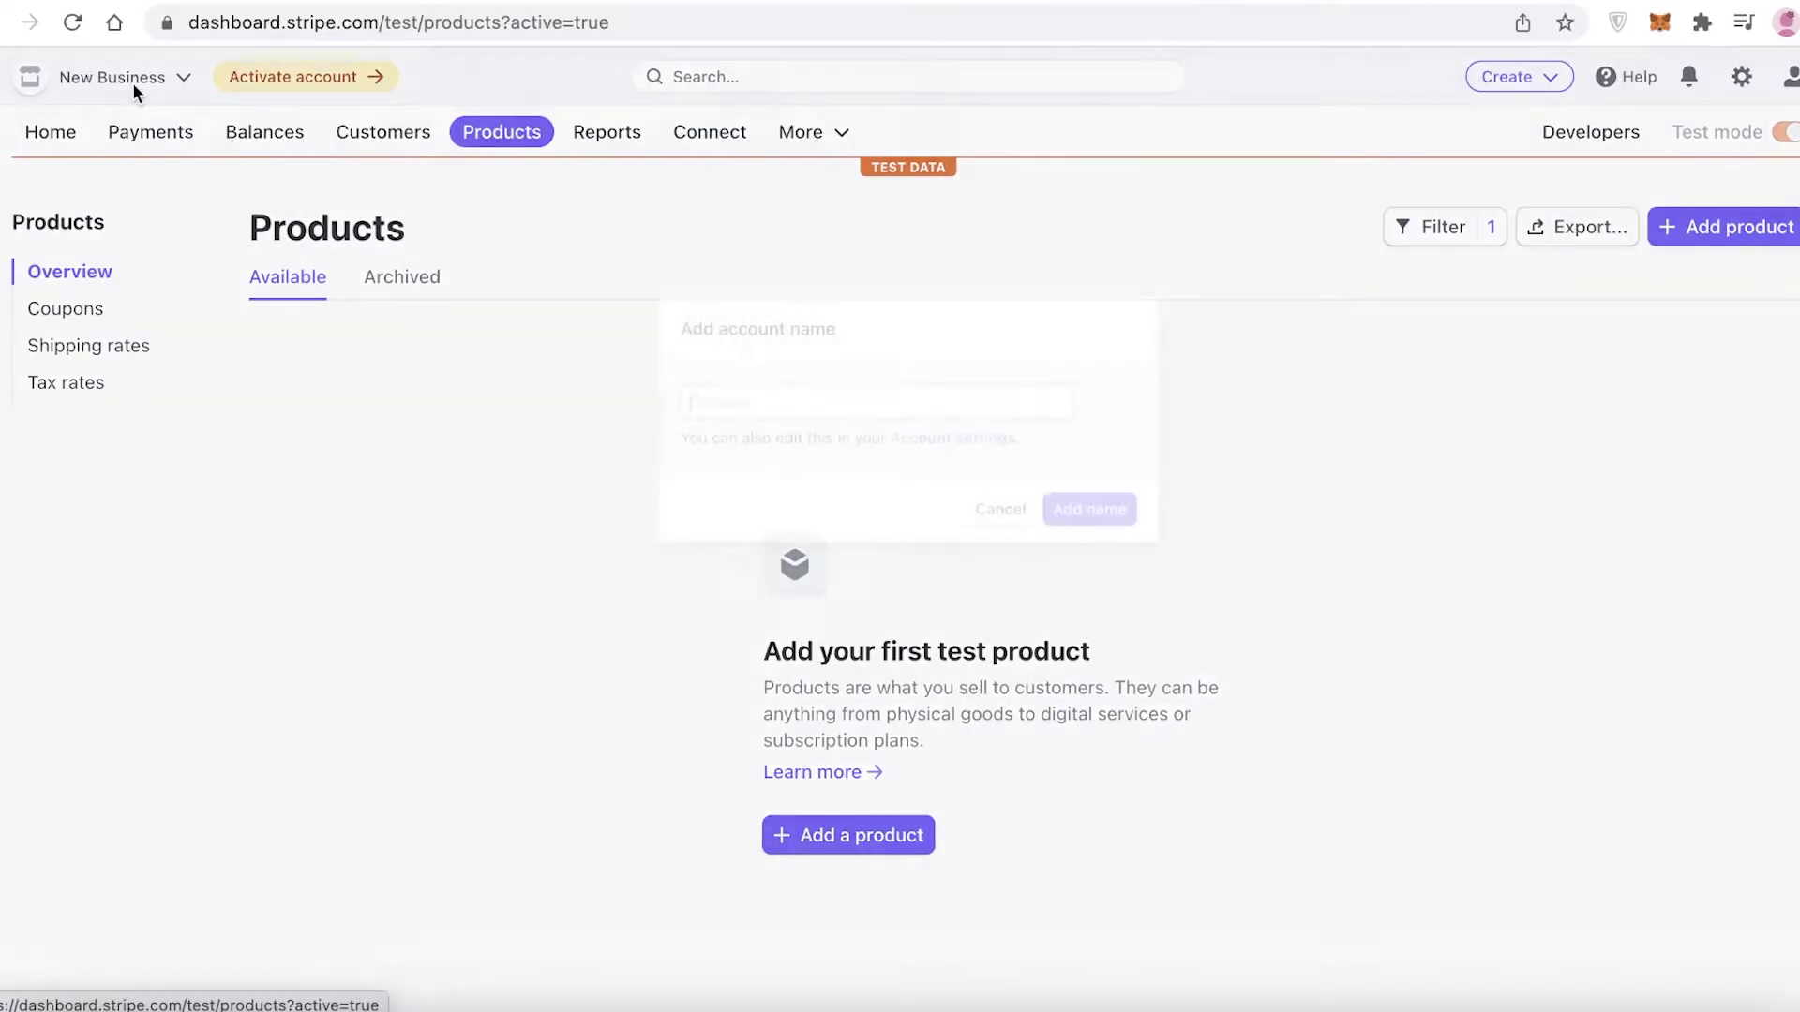
click(914, 201)
click(802, 133)
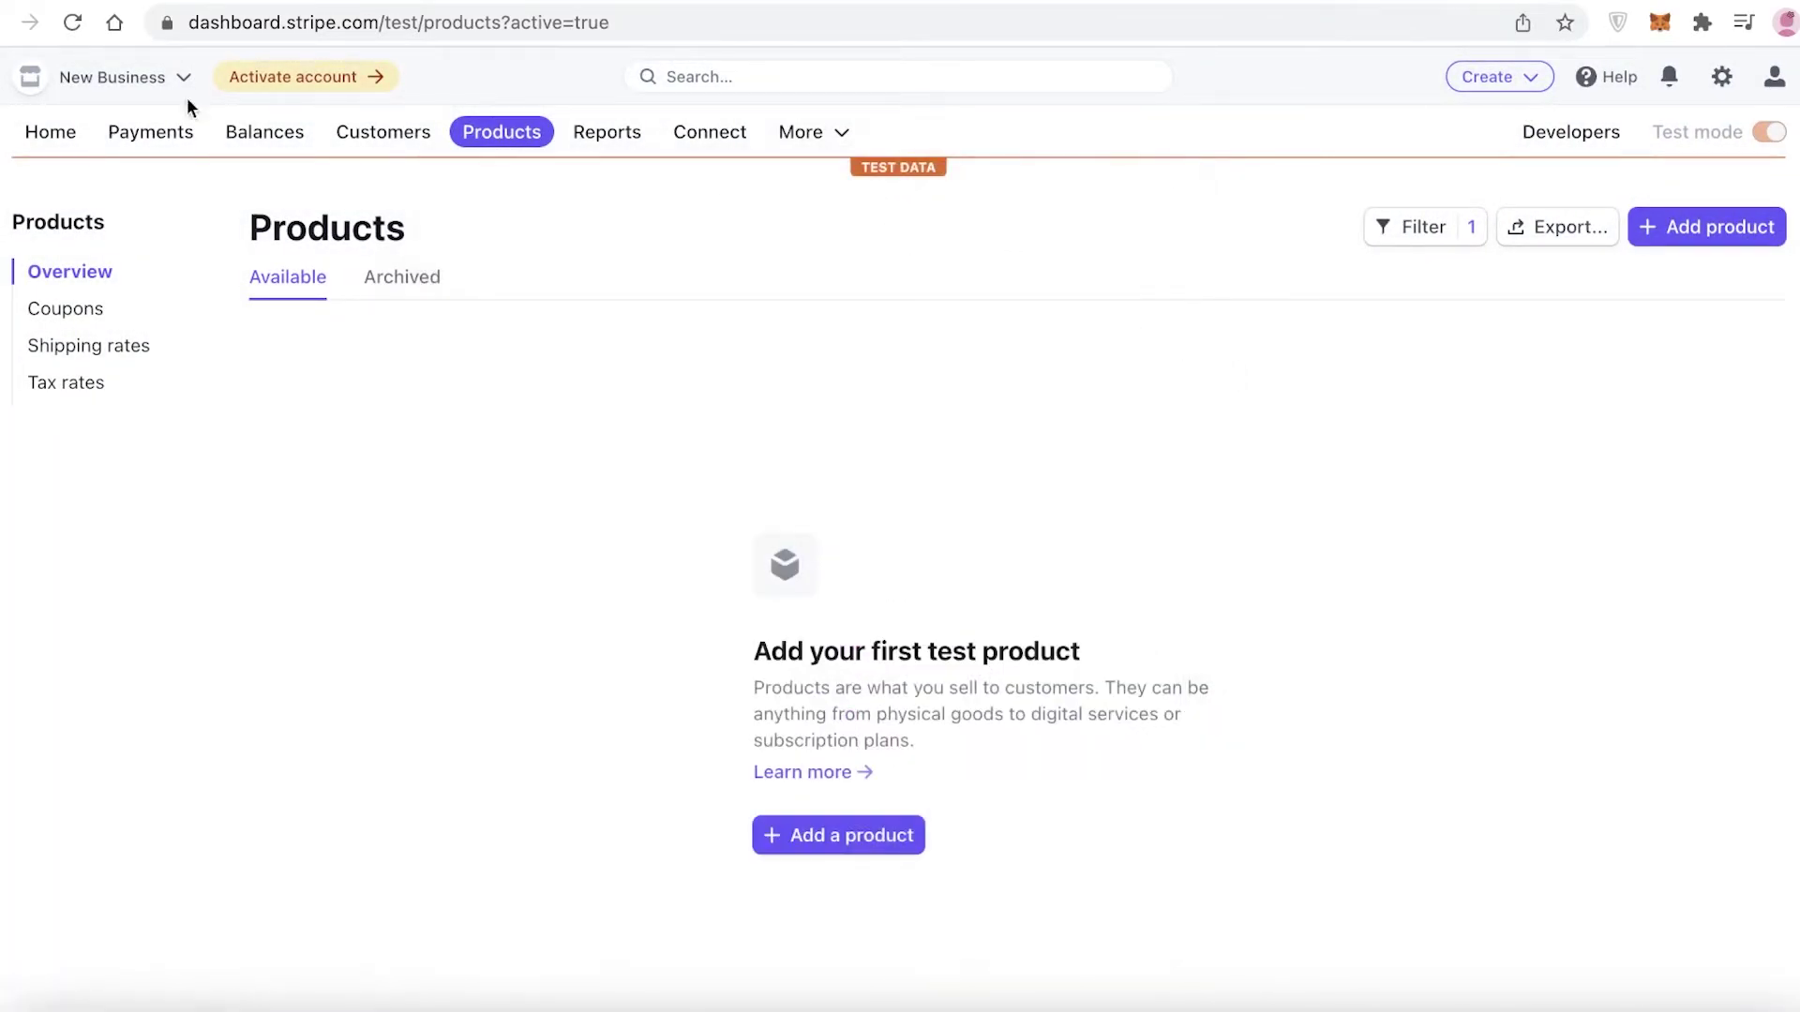
click(73, 140)
Read the Reports overview charts for gross volume, customers and disputes, 12–18 Mar.
scroll(857, 347, down, 10)
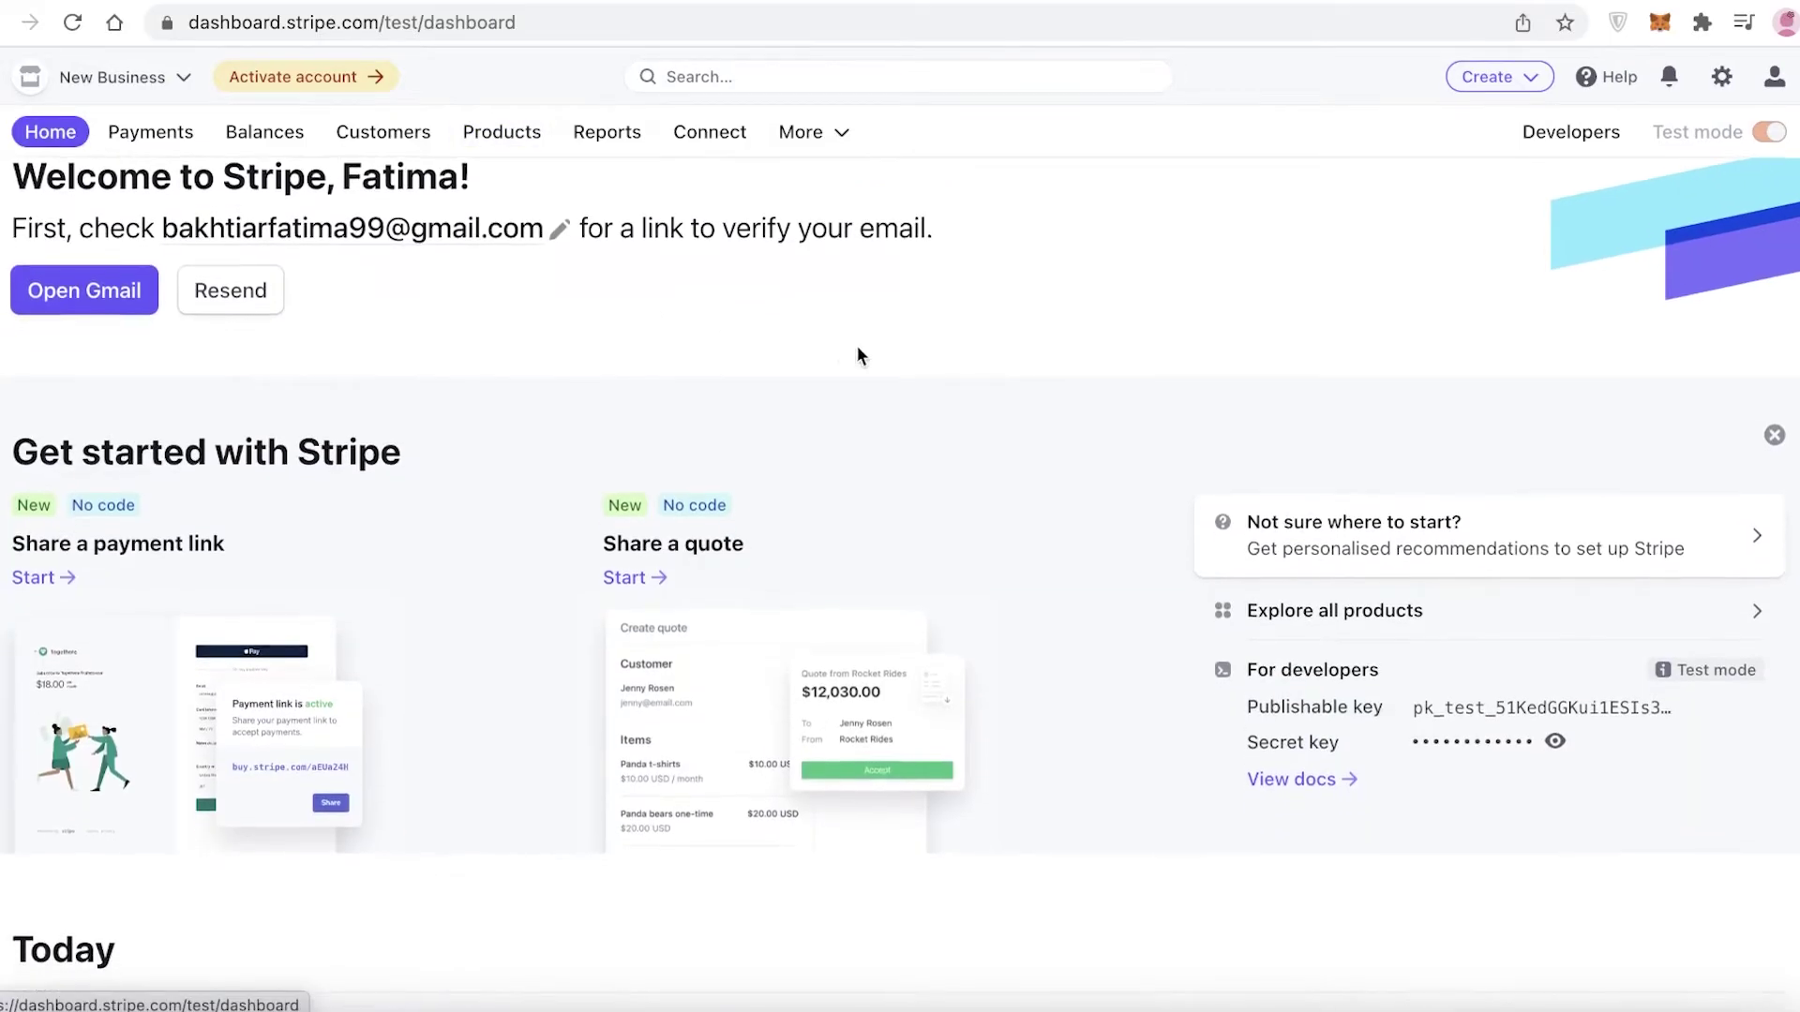
scroll(910, 366, up, 3)
scroll(911, 367, down, 3)
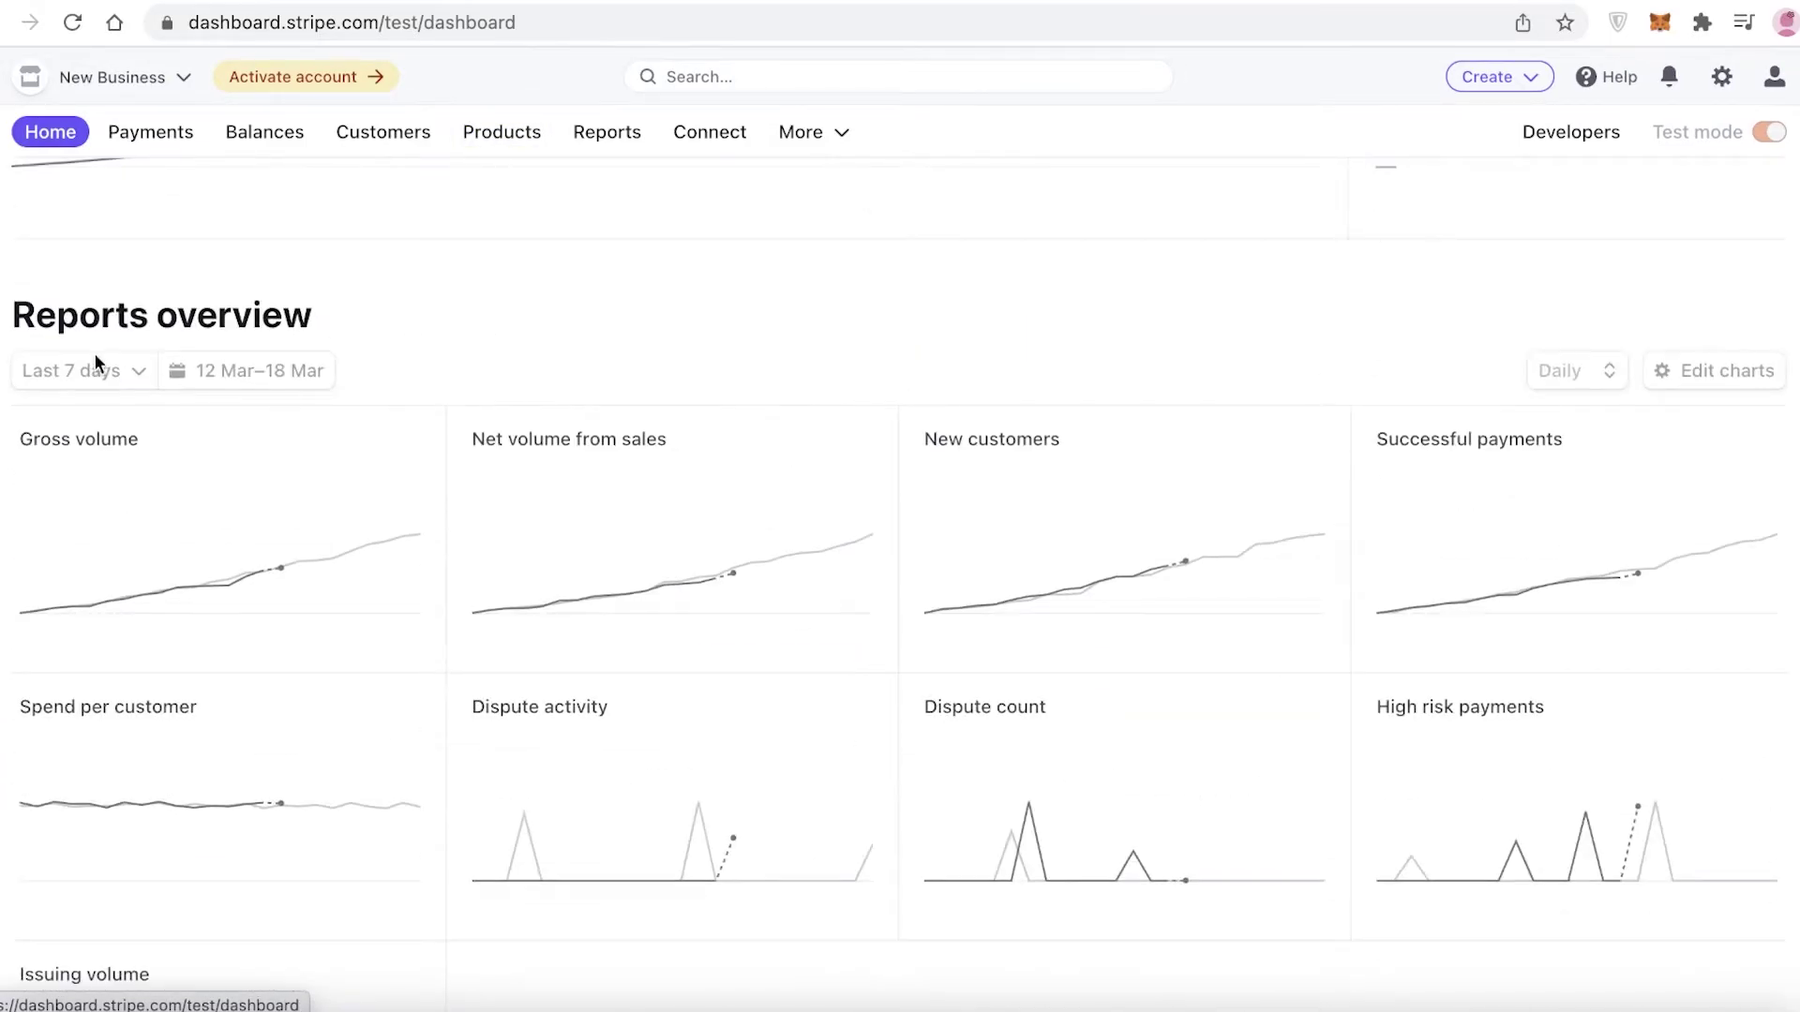
scroll(341, 654, down, 2)
scroll(302, 440, up, 1)
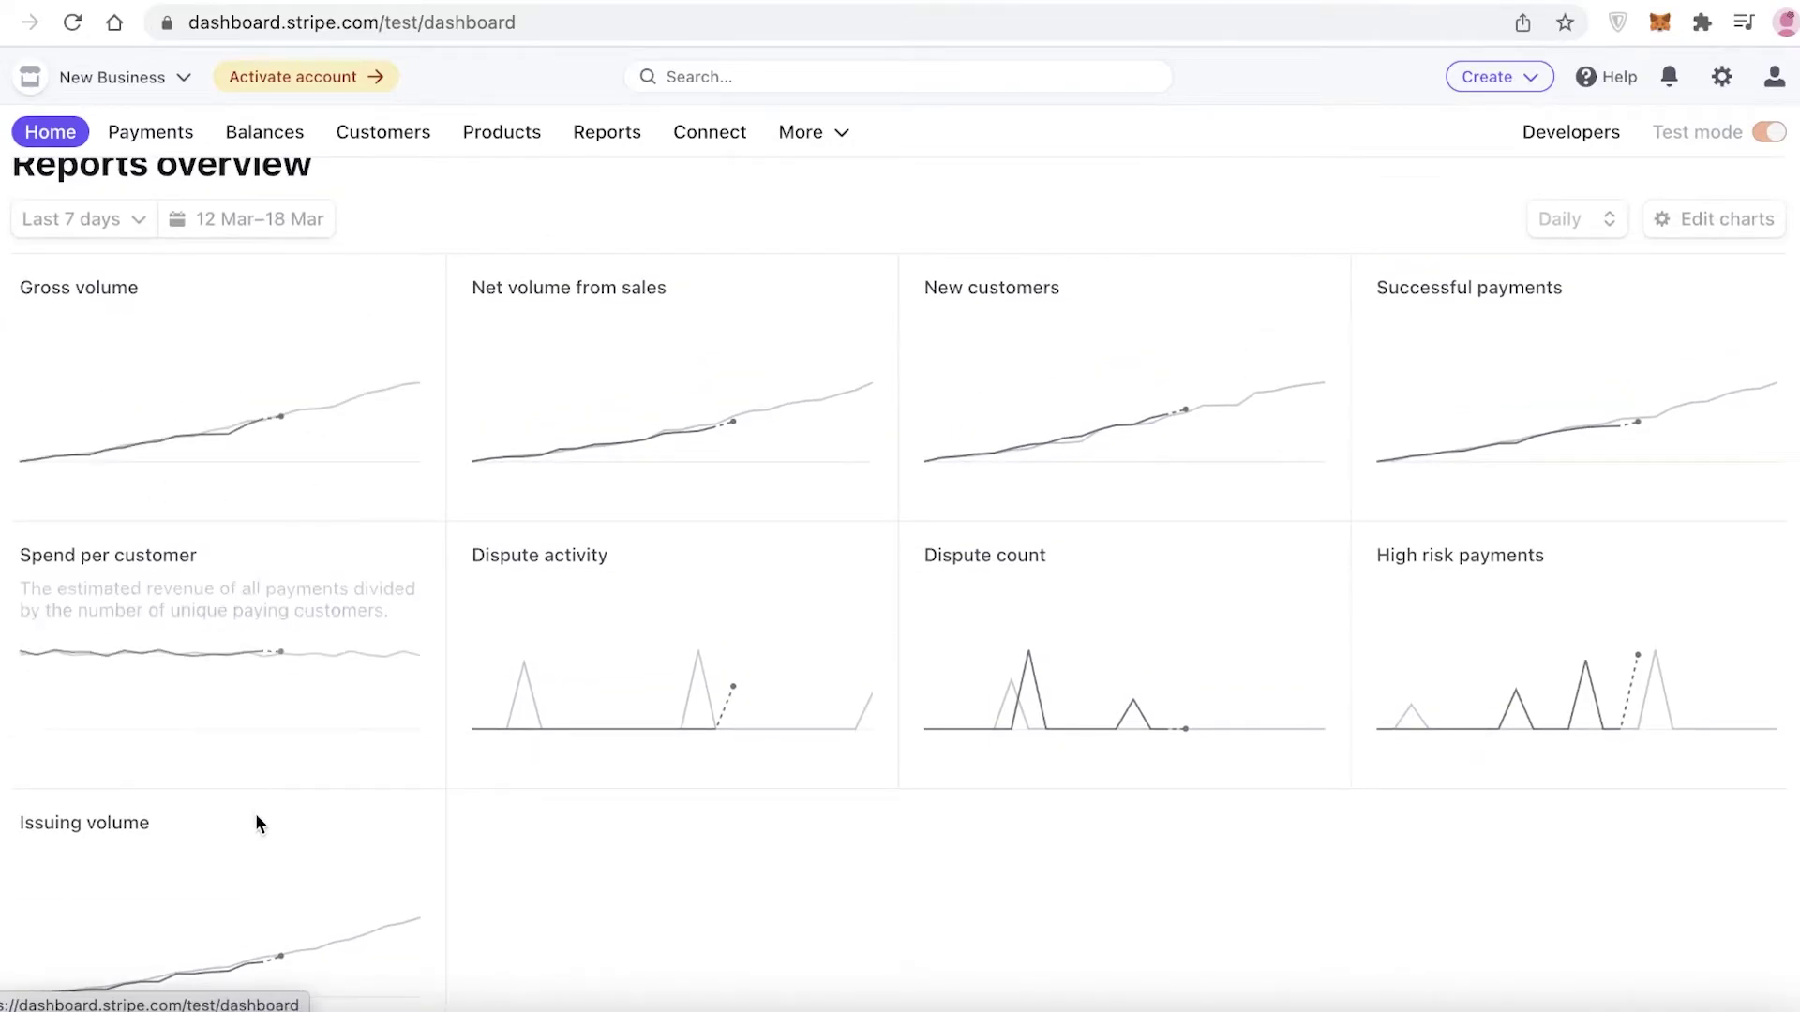
mouse_move(538, 638)
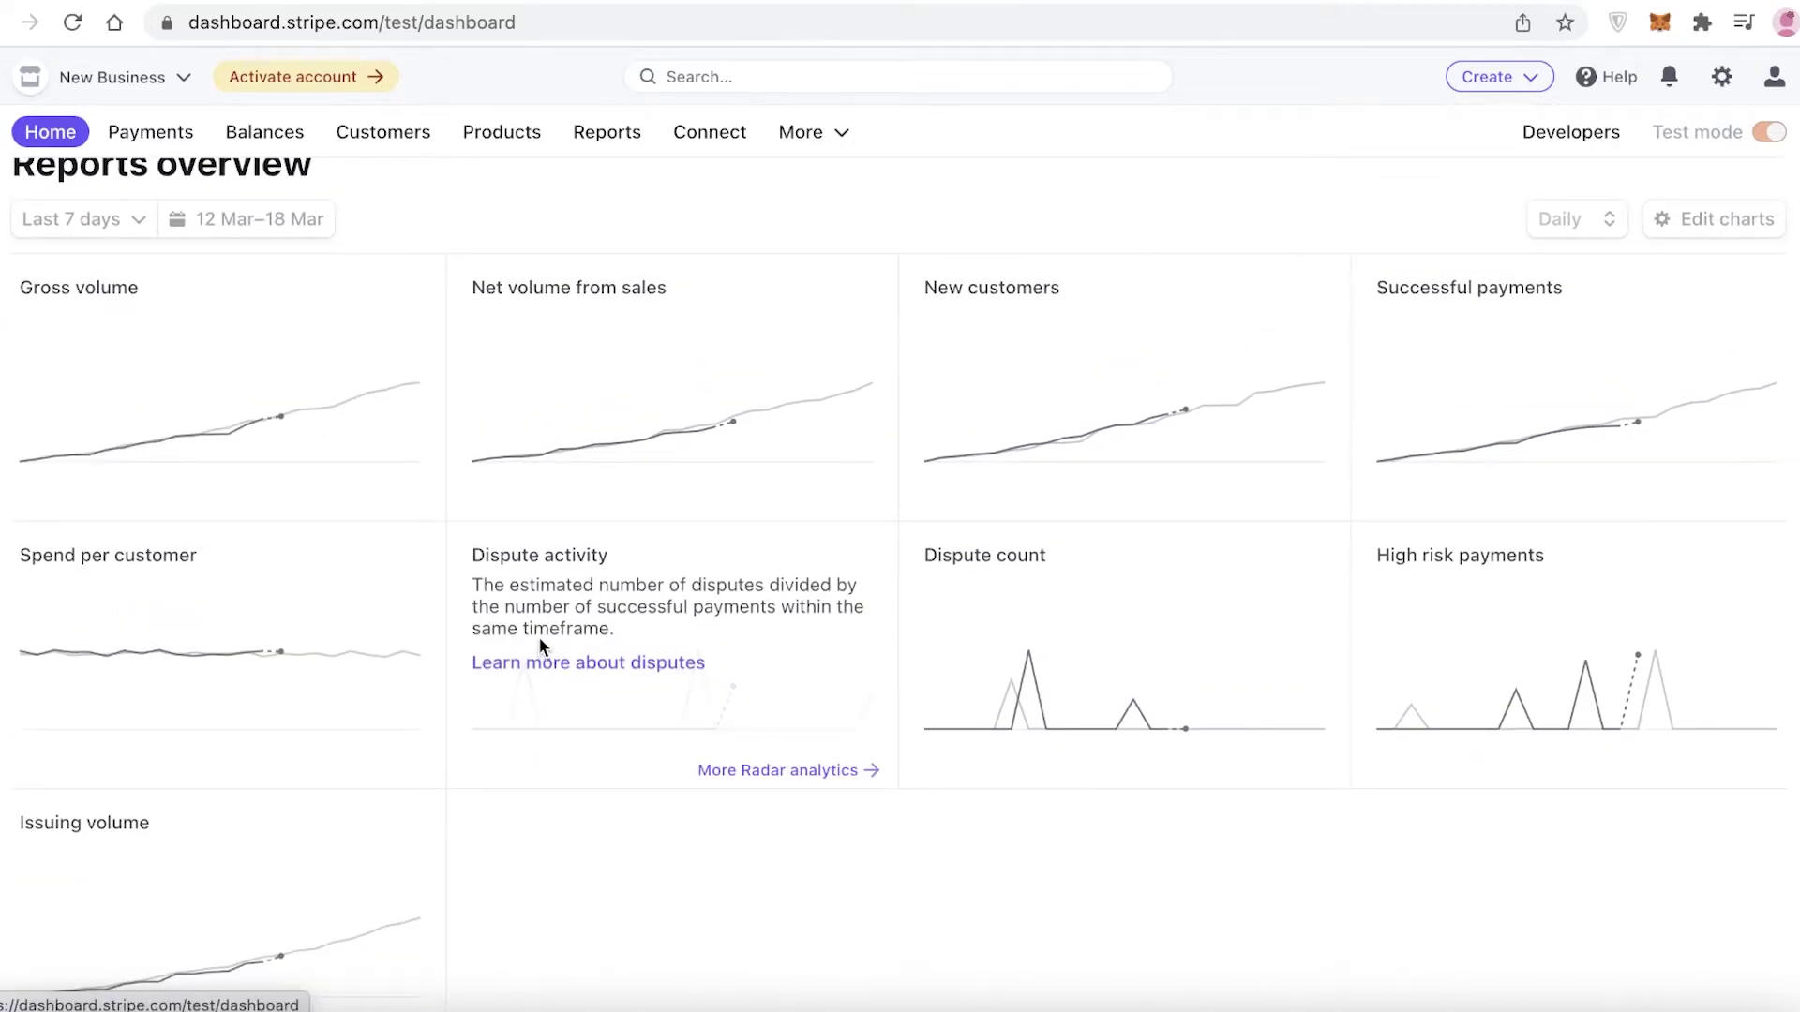
mouse_move(1034, 570)
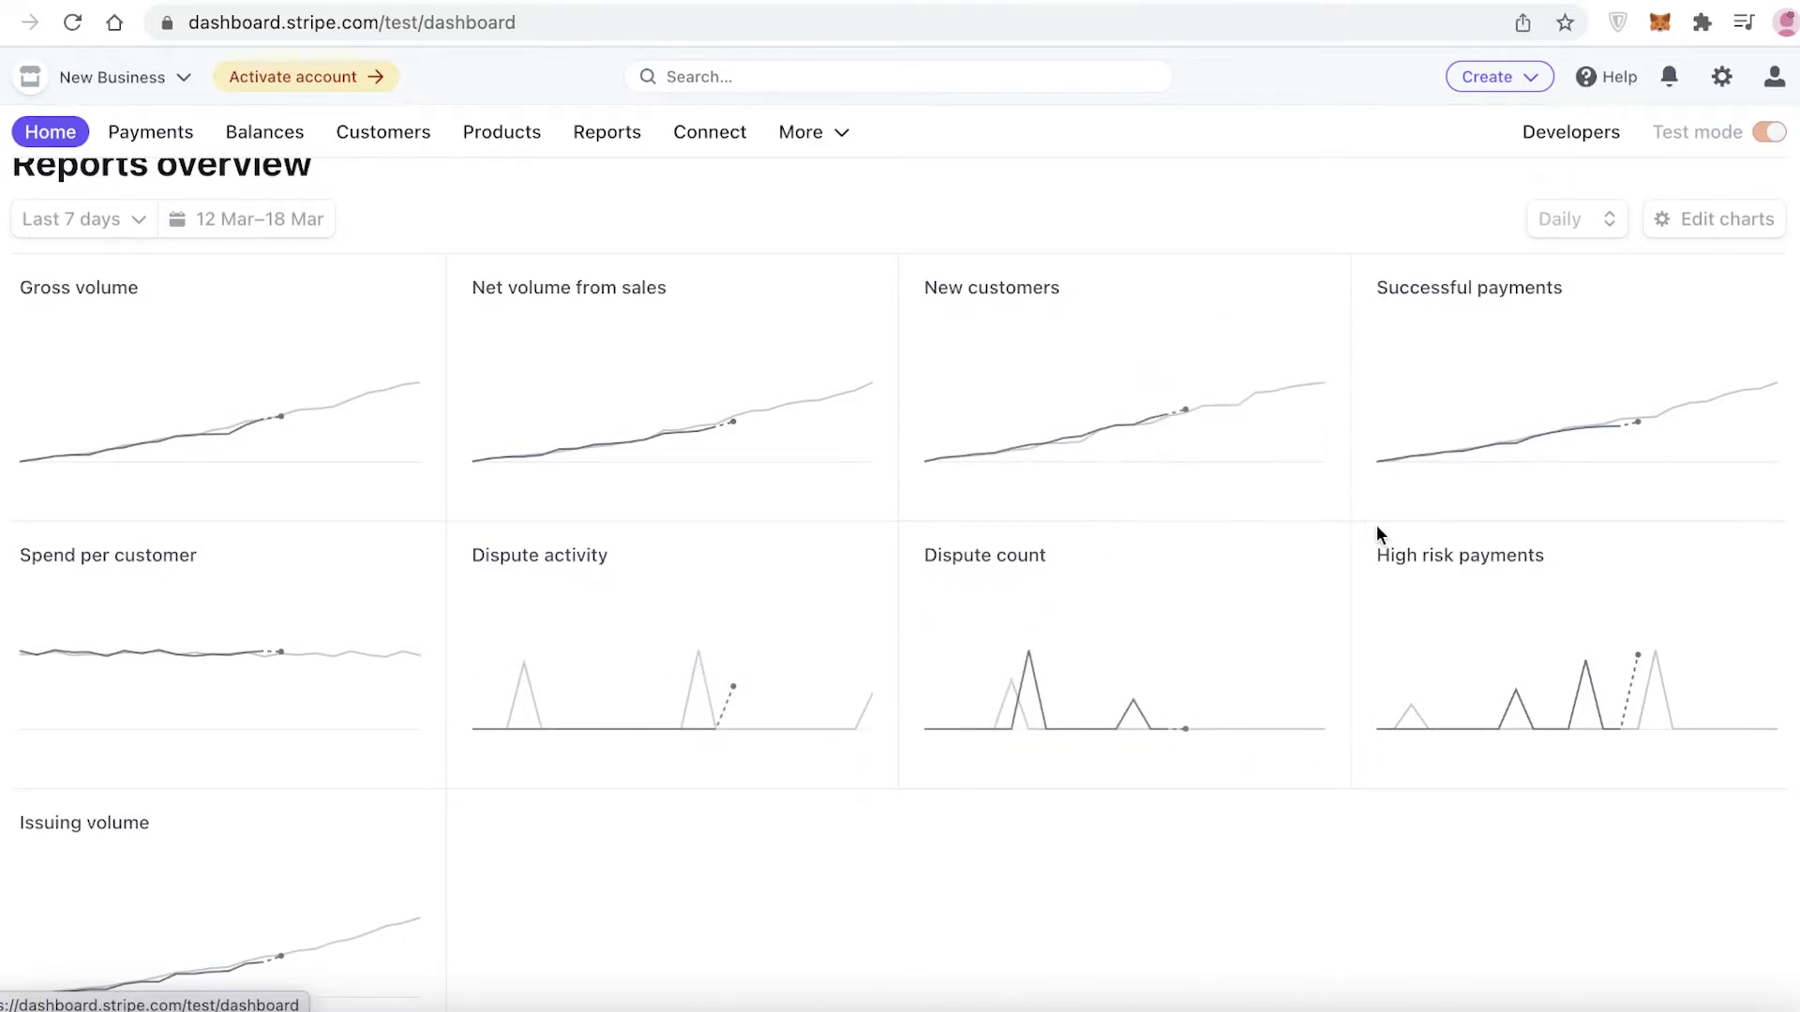
mouse_move(1155, 370)
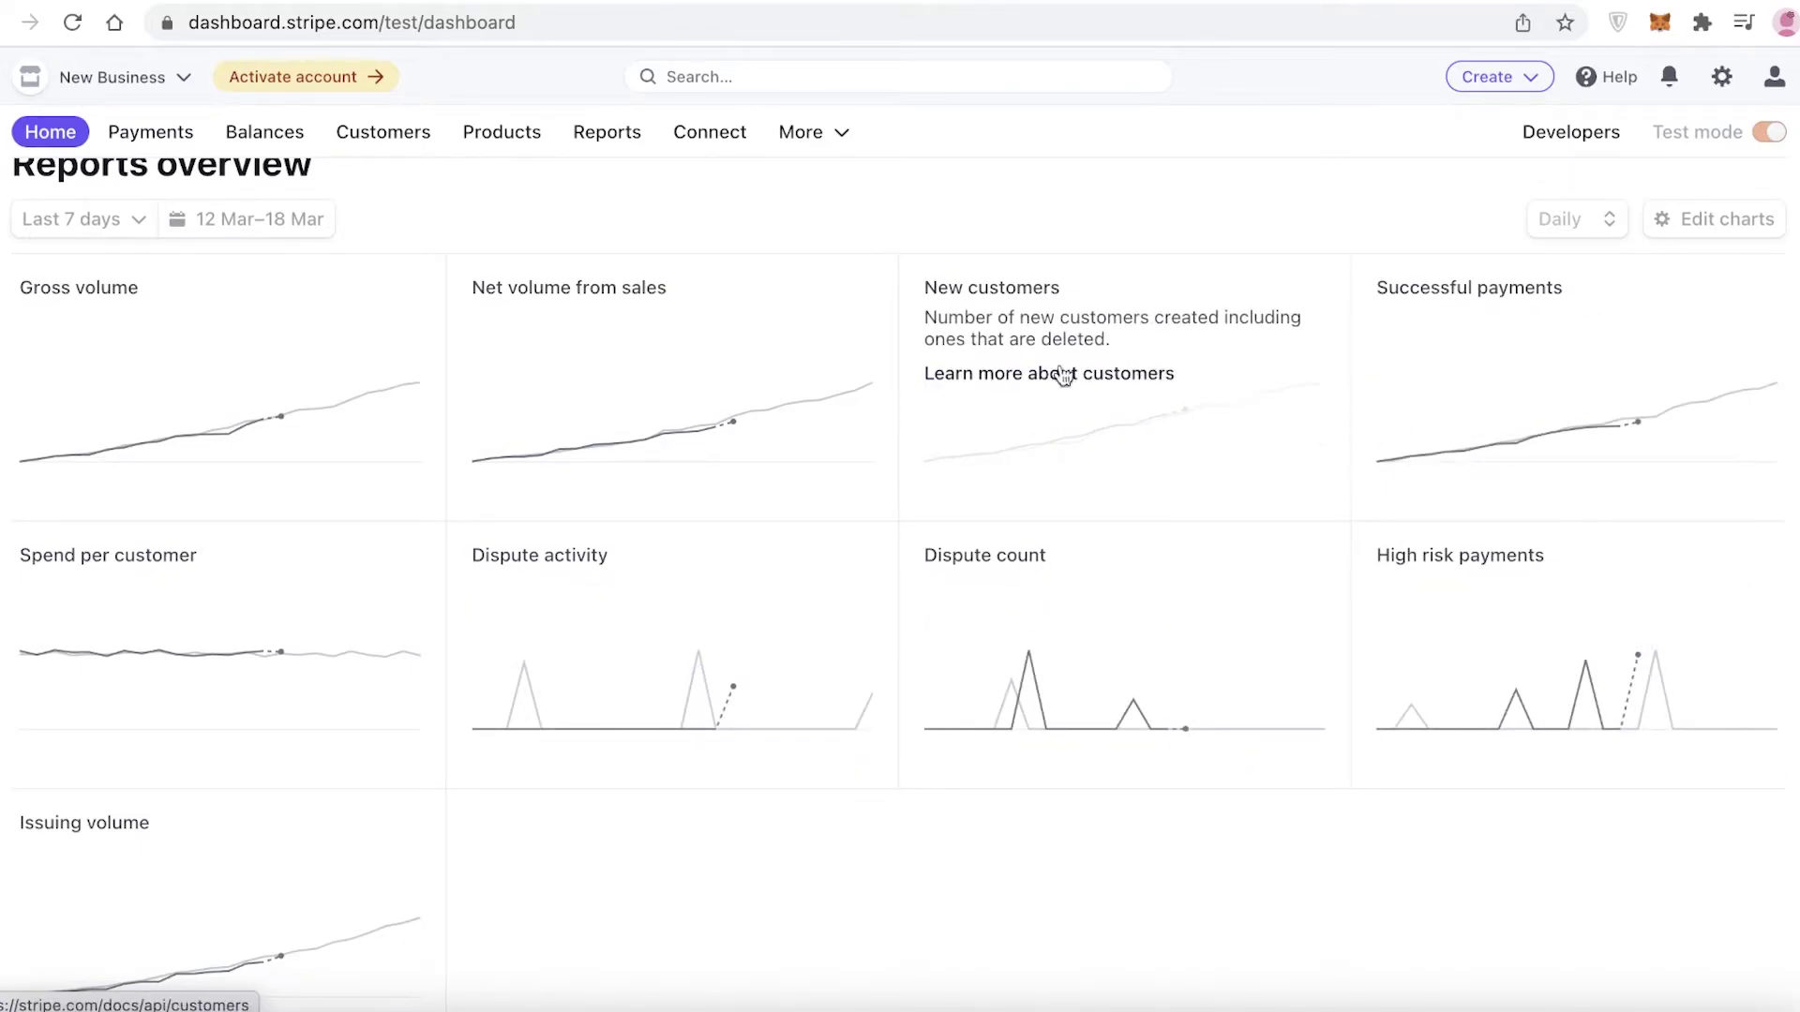
mouse_move(761, 354)
scroll(761, 357, up, 2)
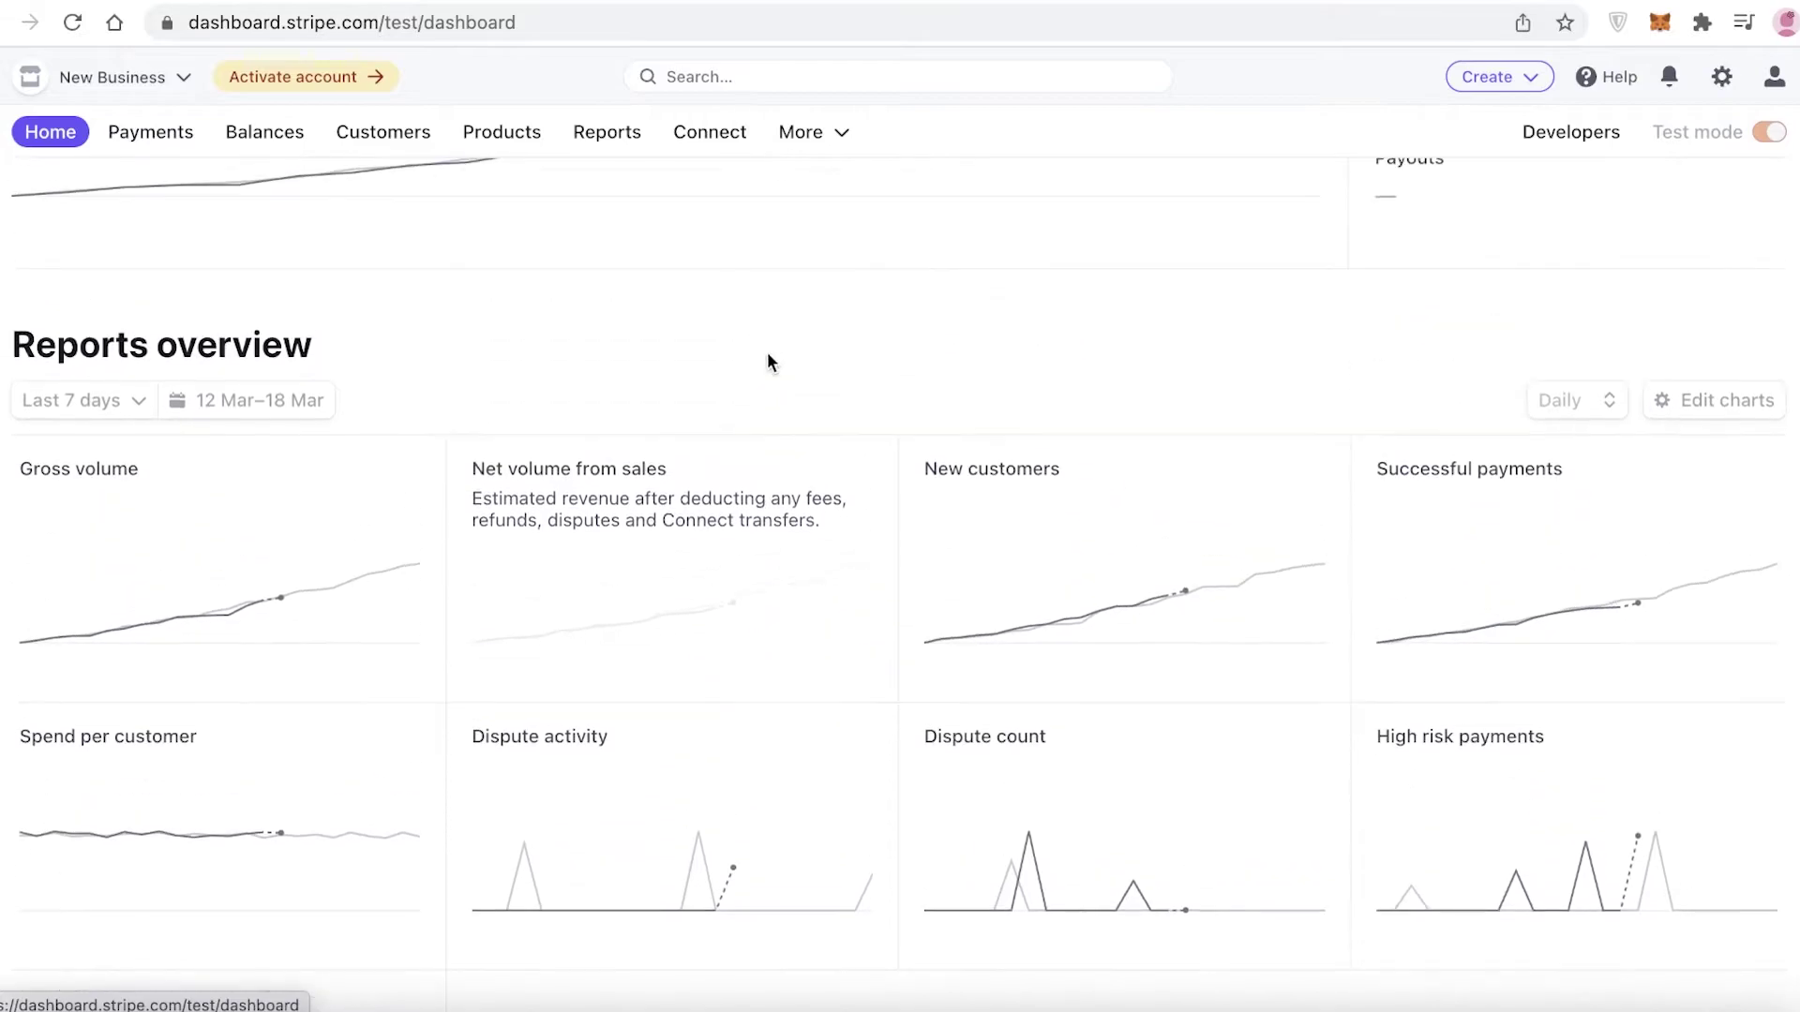
scroll(799, 355, down, 1)
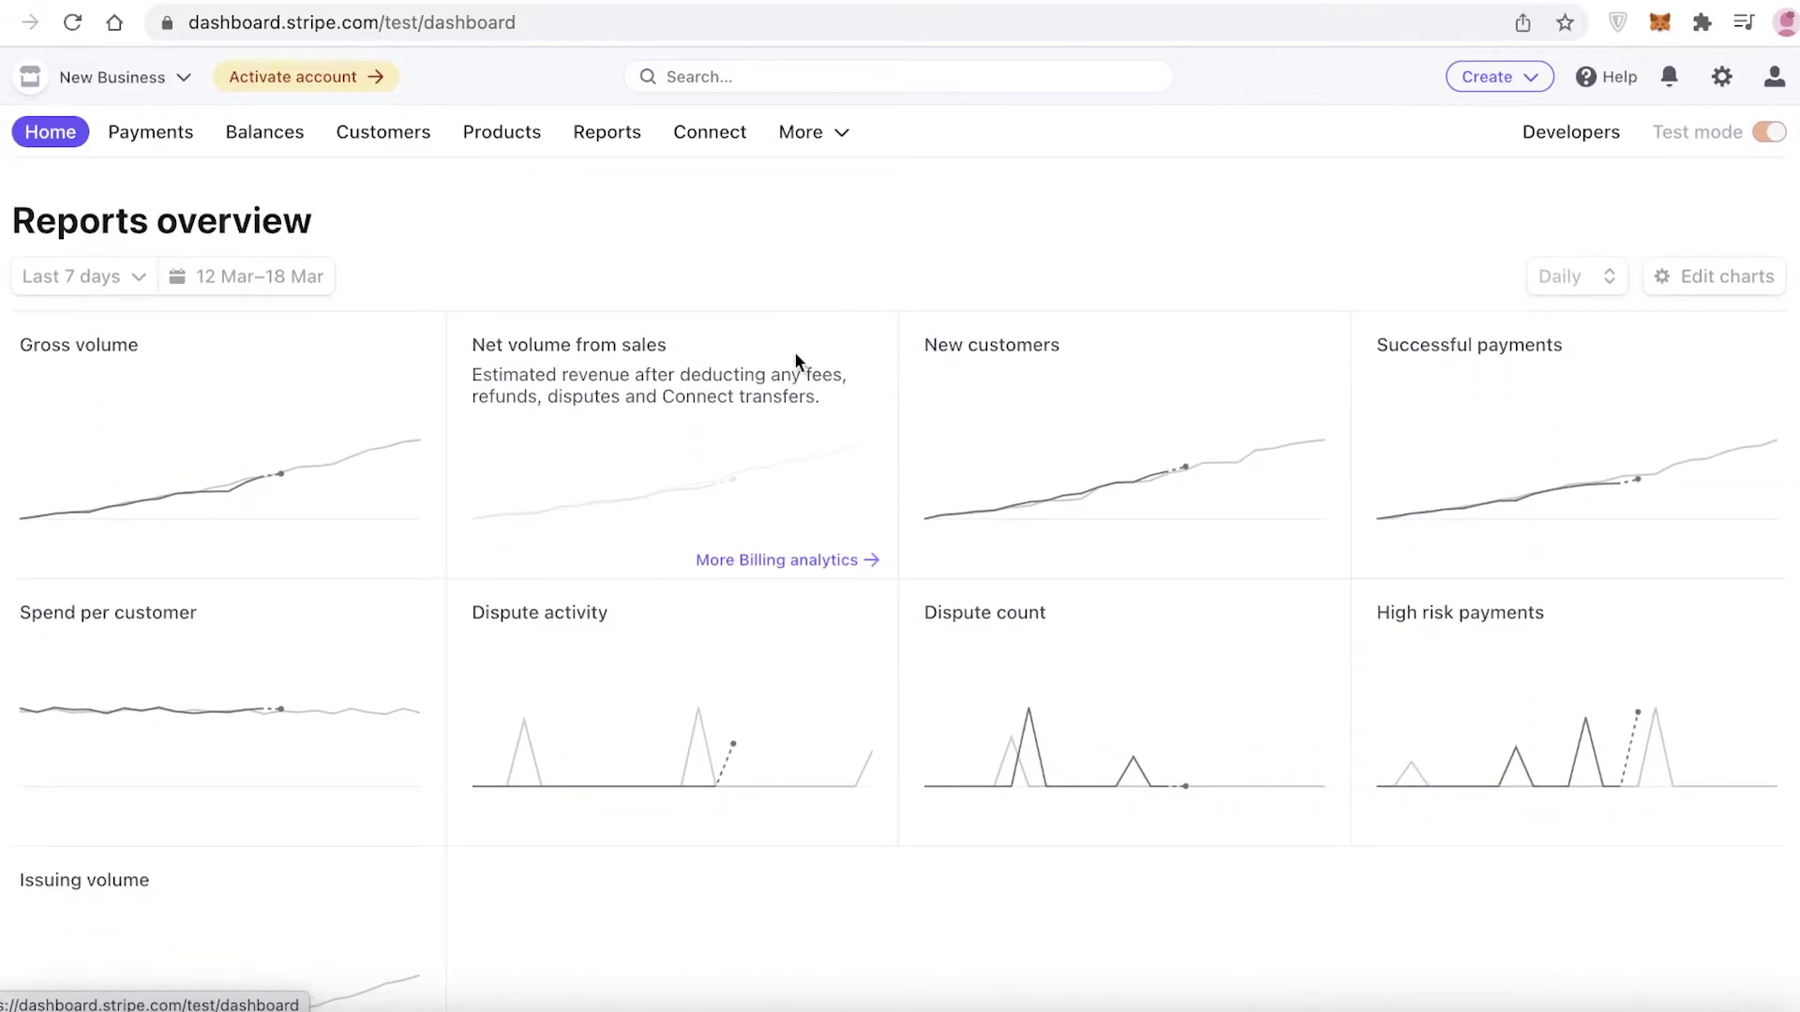
scroll(795, 351, down, 2)
mouse_move(752, 607)
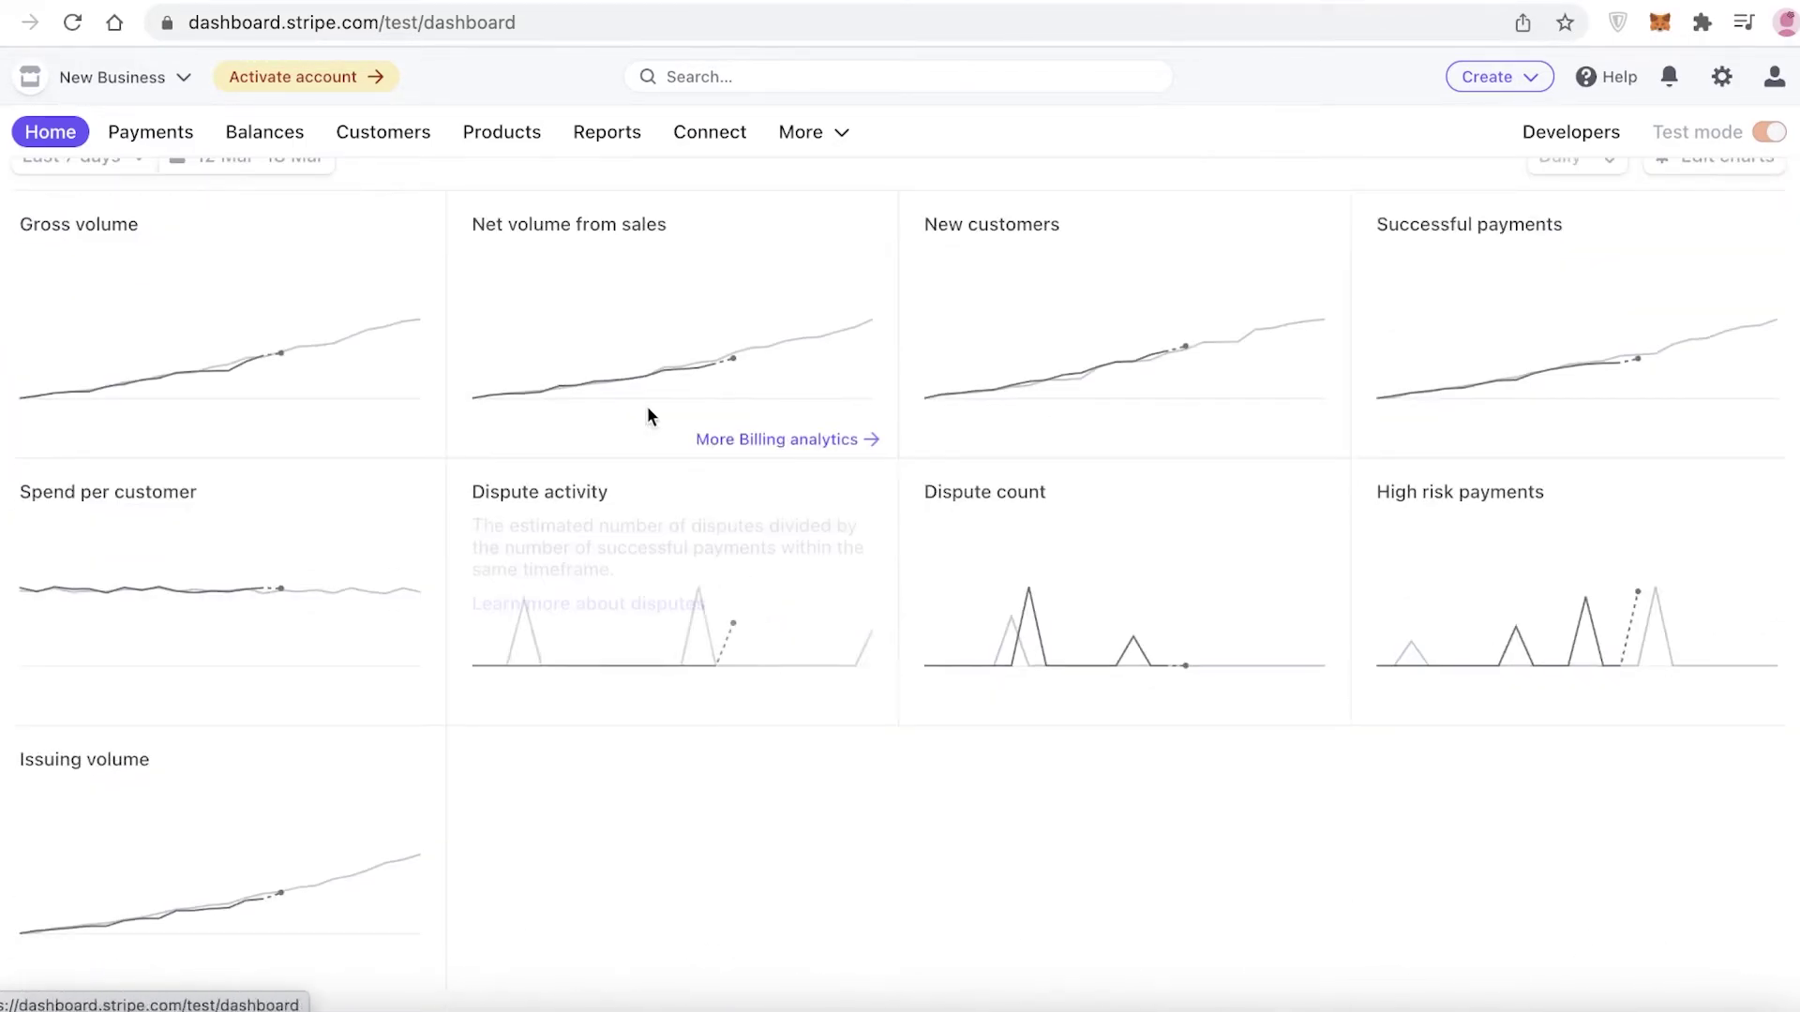
mouse_move(619, 382)
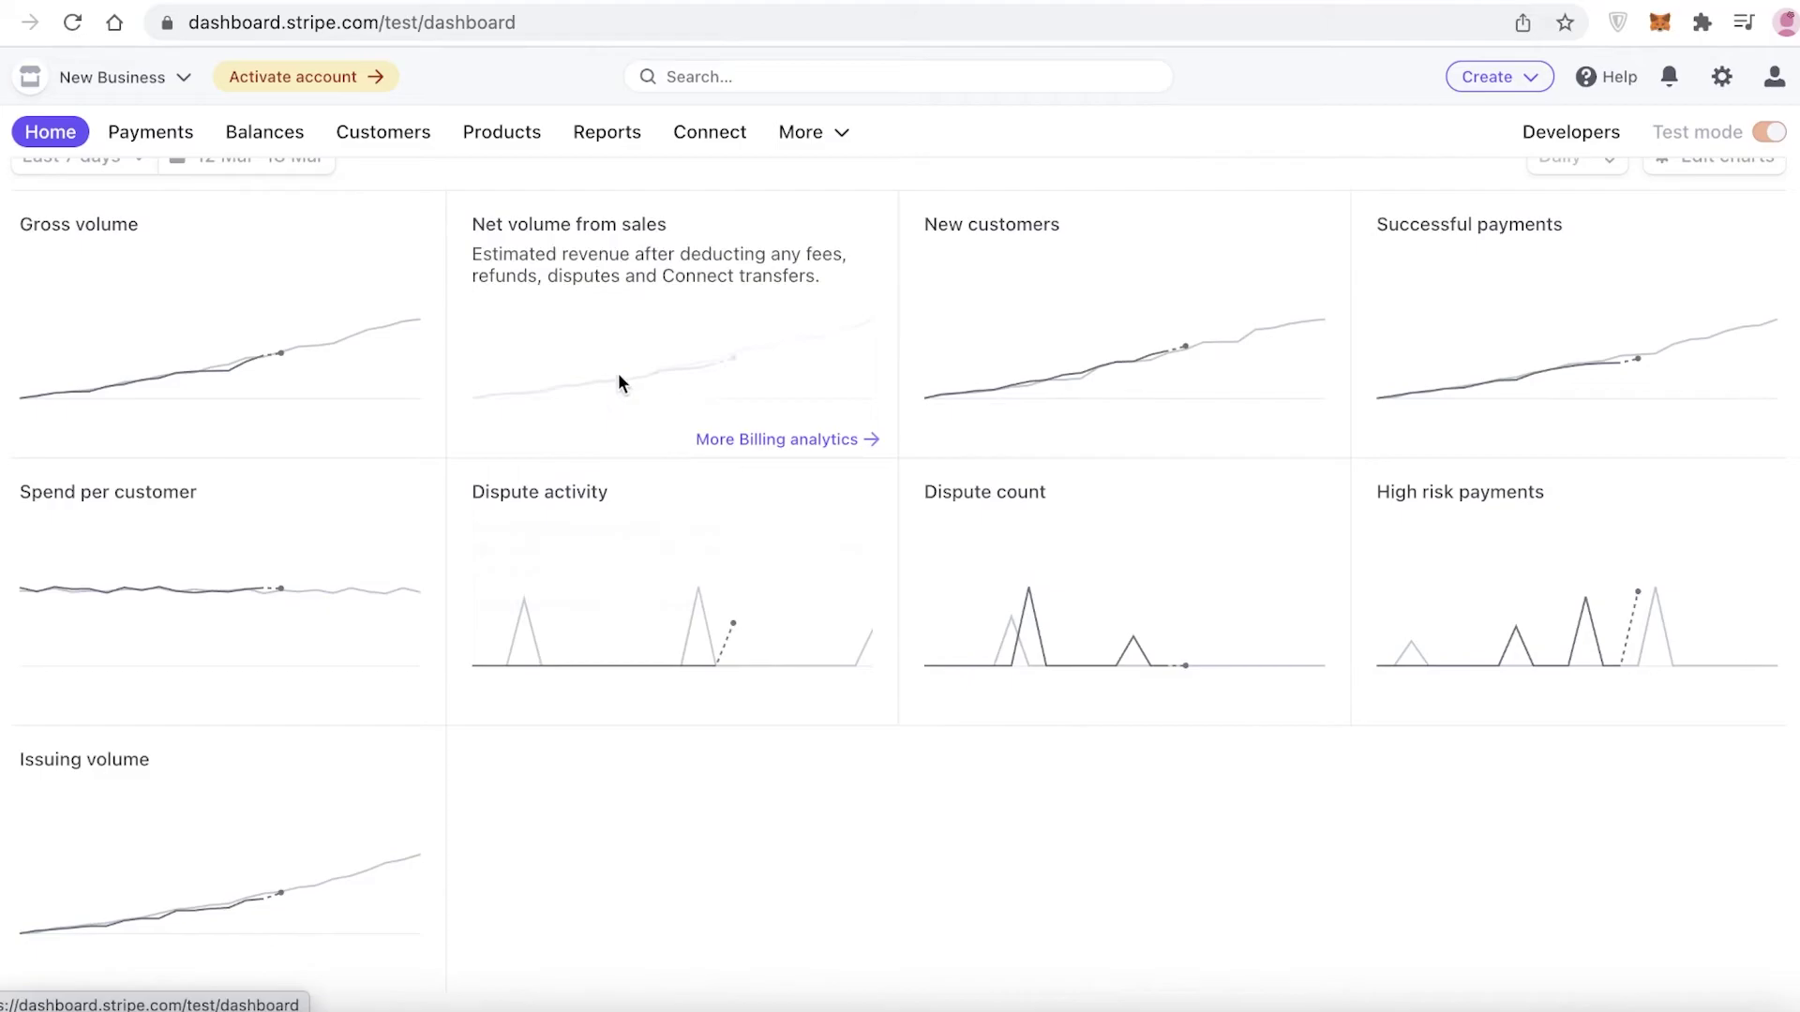
Browse the Top-ups and Payouts pages, ending on the US$0.00 USD balance overview.
click(218, 141)
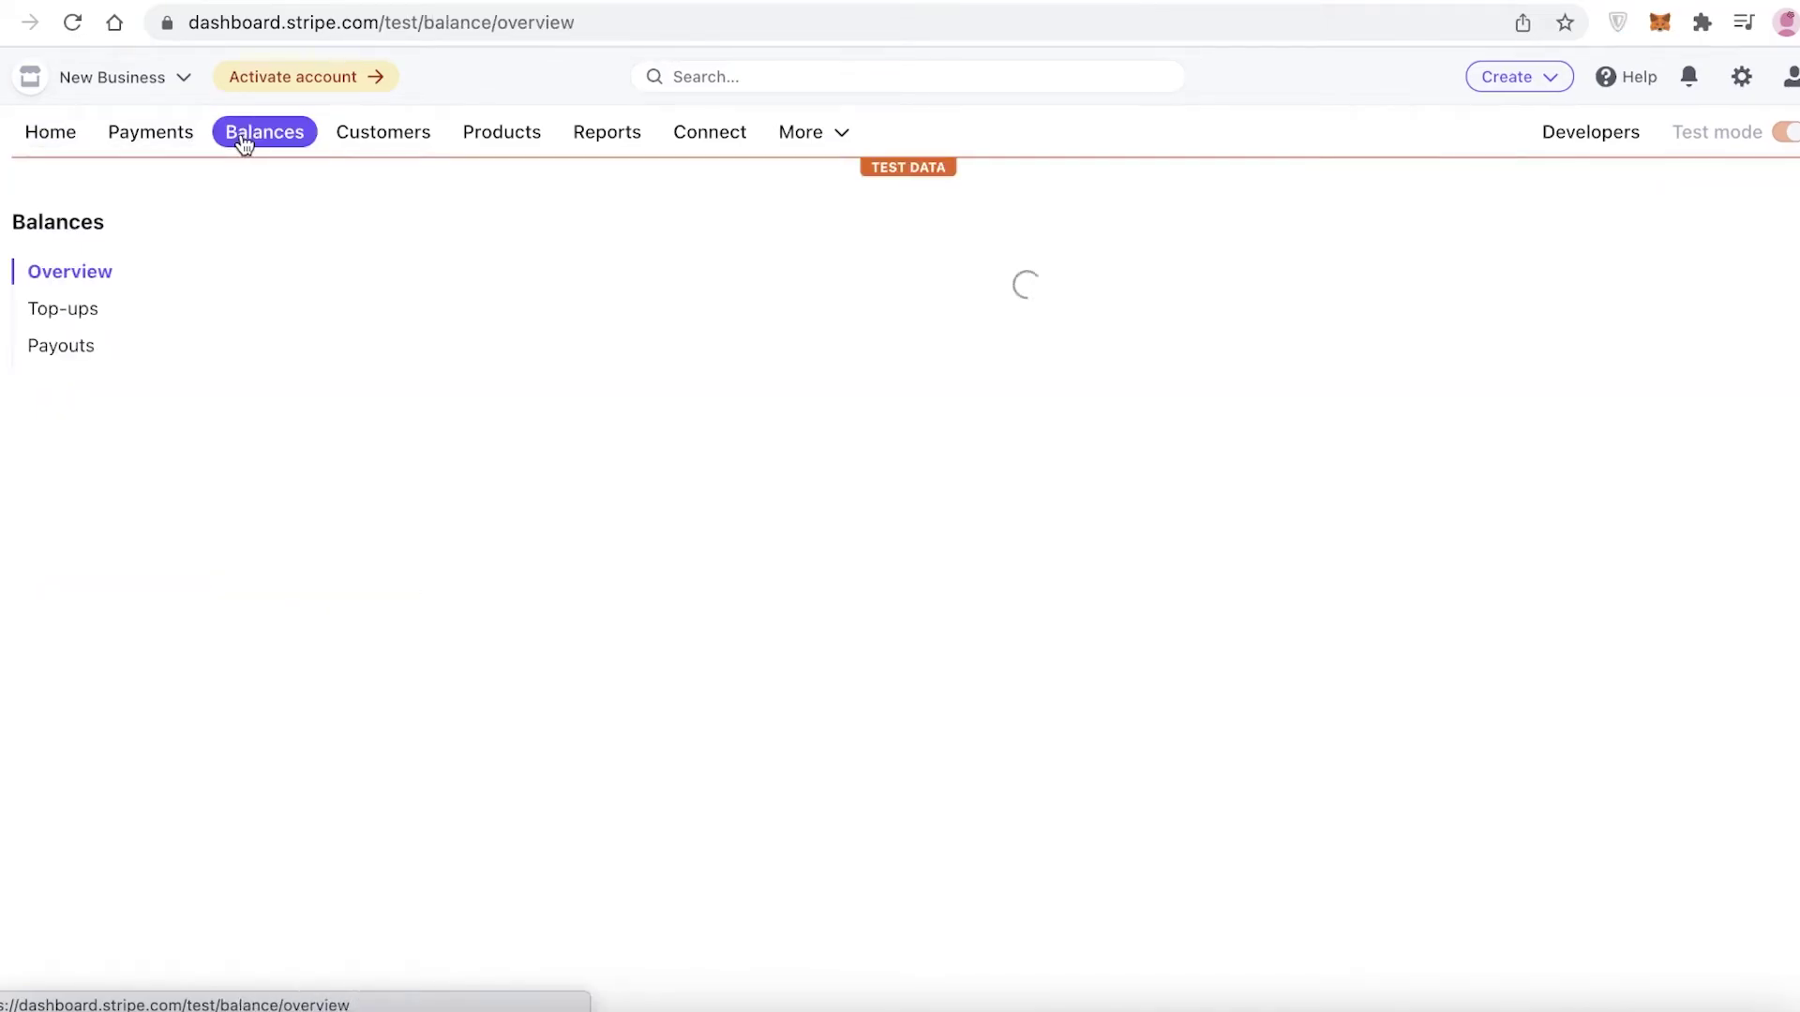
click(65, 312)
click(64, 347)
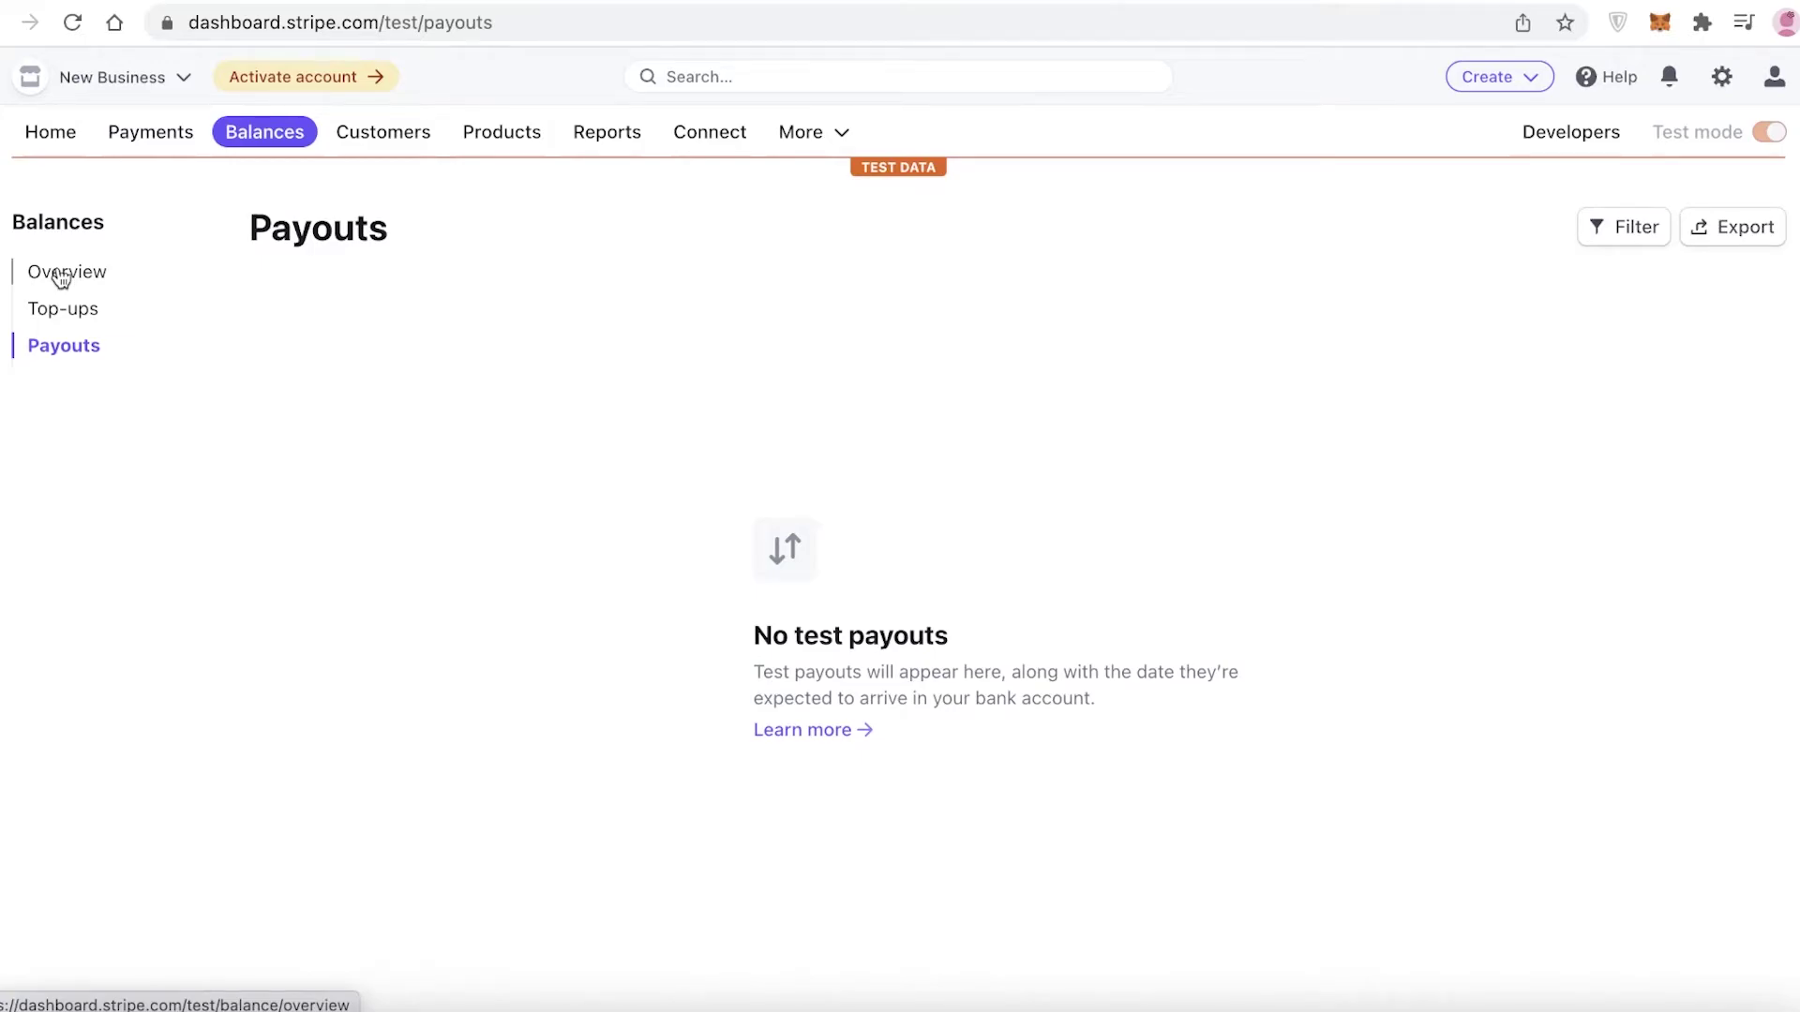
click(66, 315)
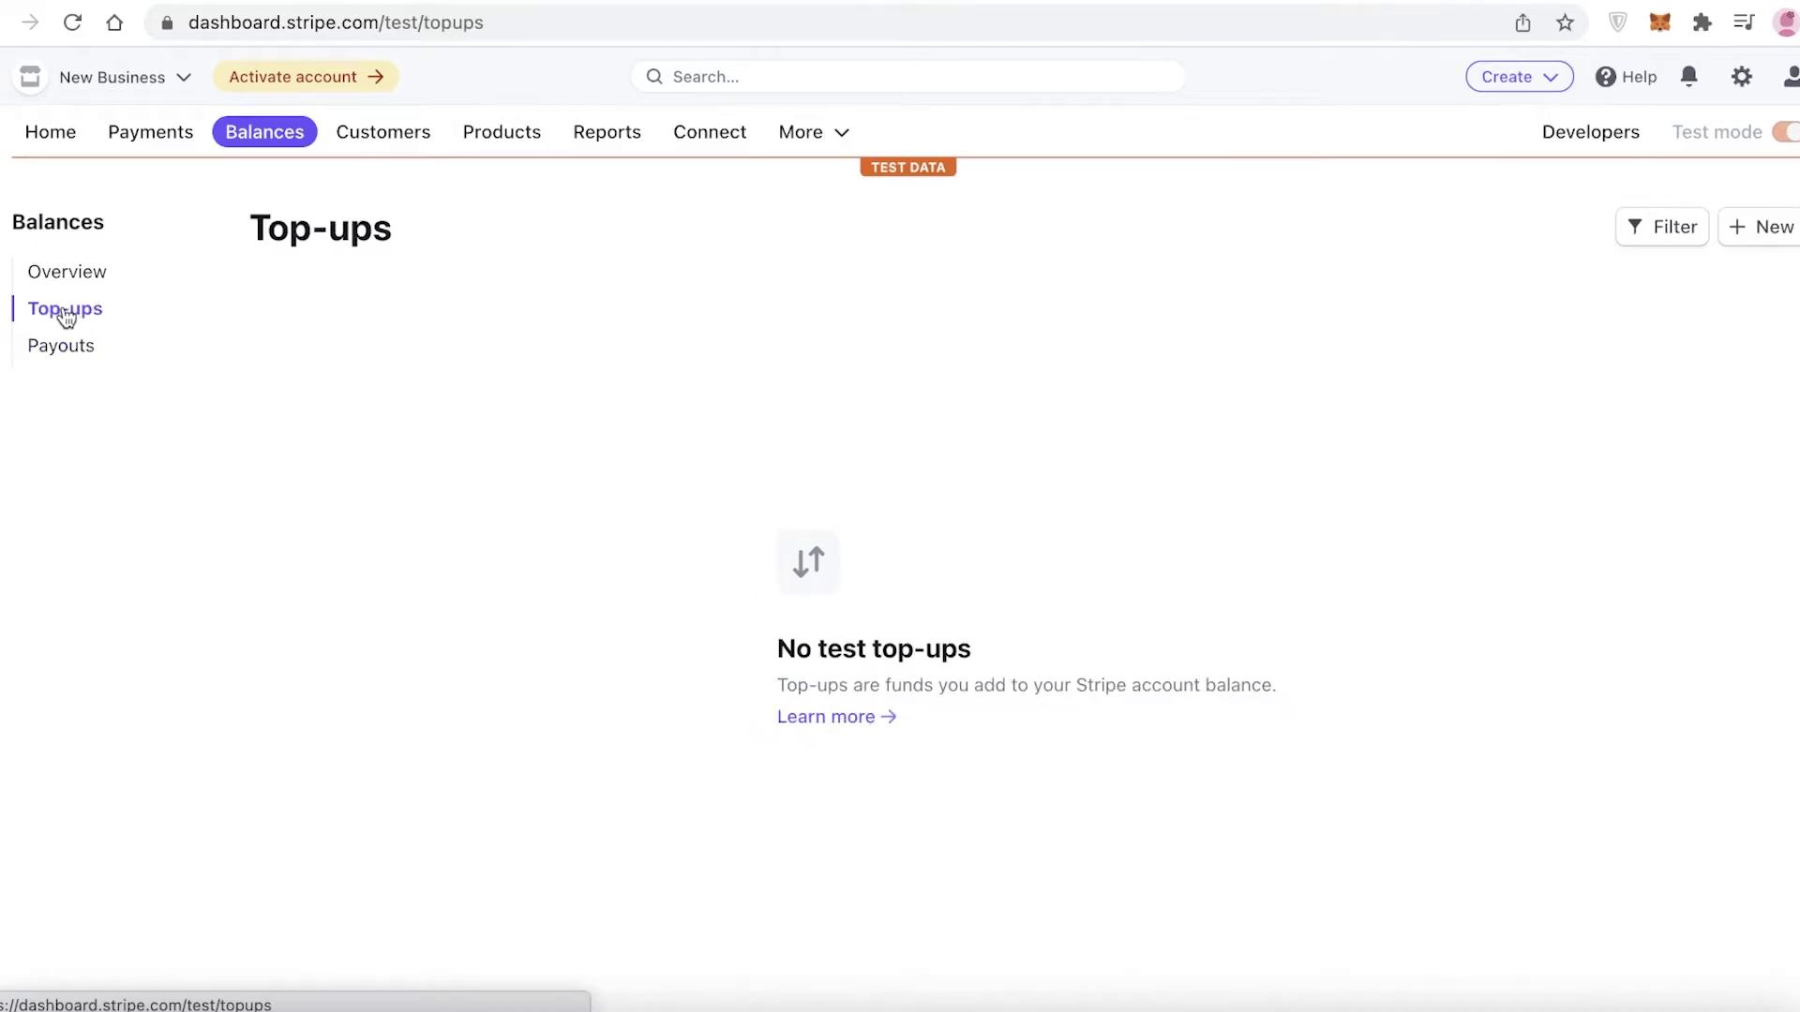
click(58, 285)
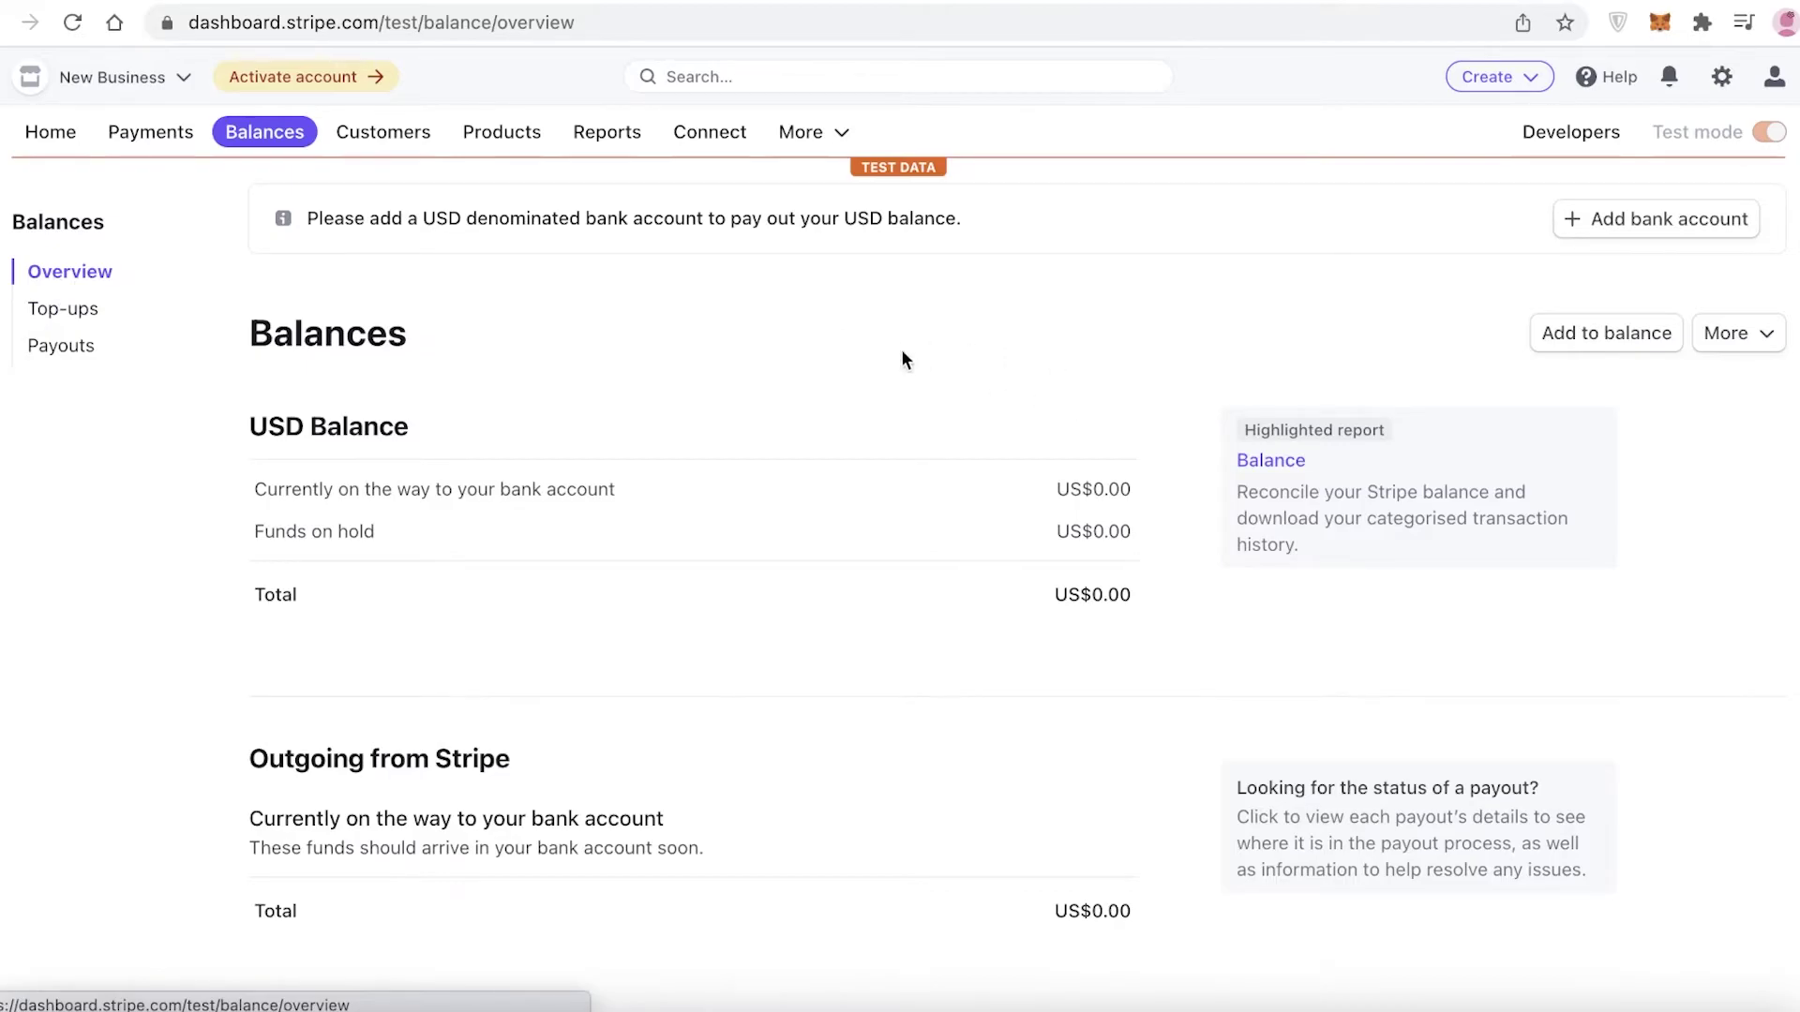
Check the empty Customers list and the Products page.
click(383, 134)
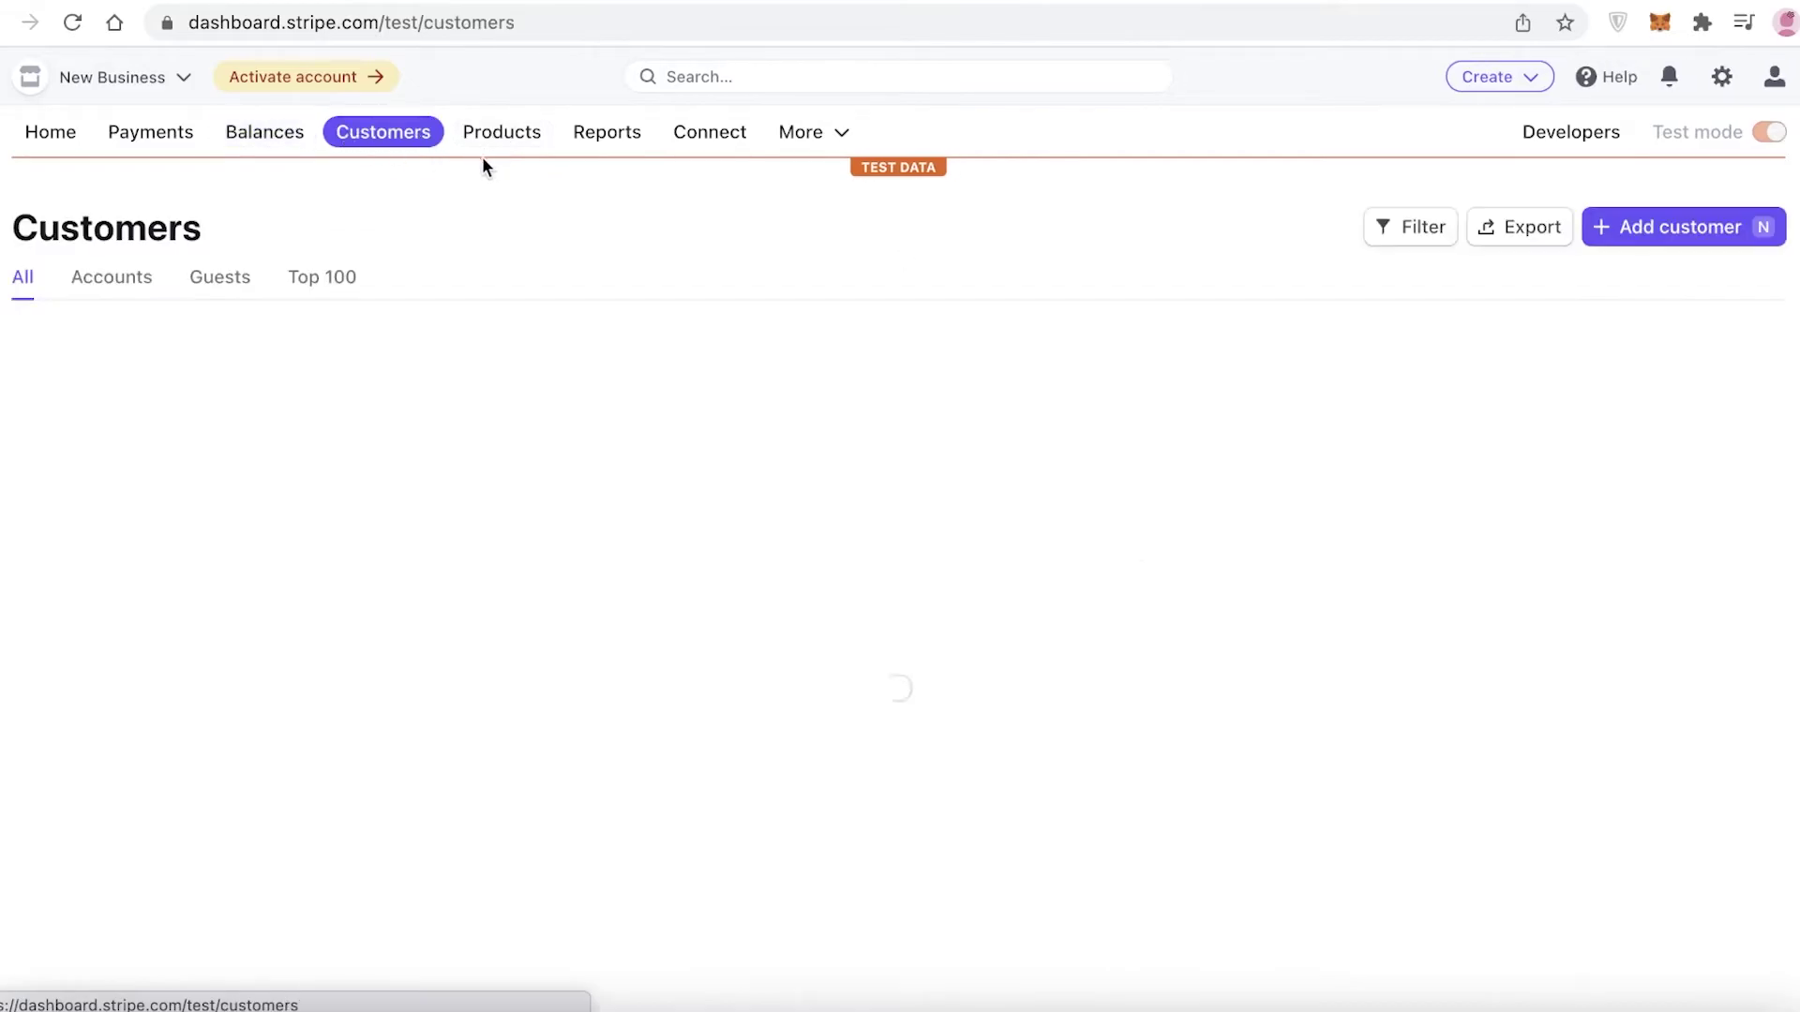
click(506, 140)
click(408, 140)
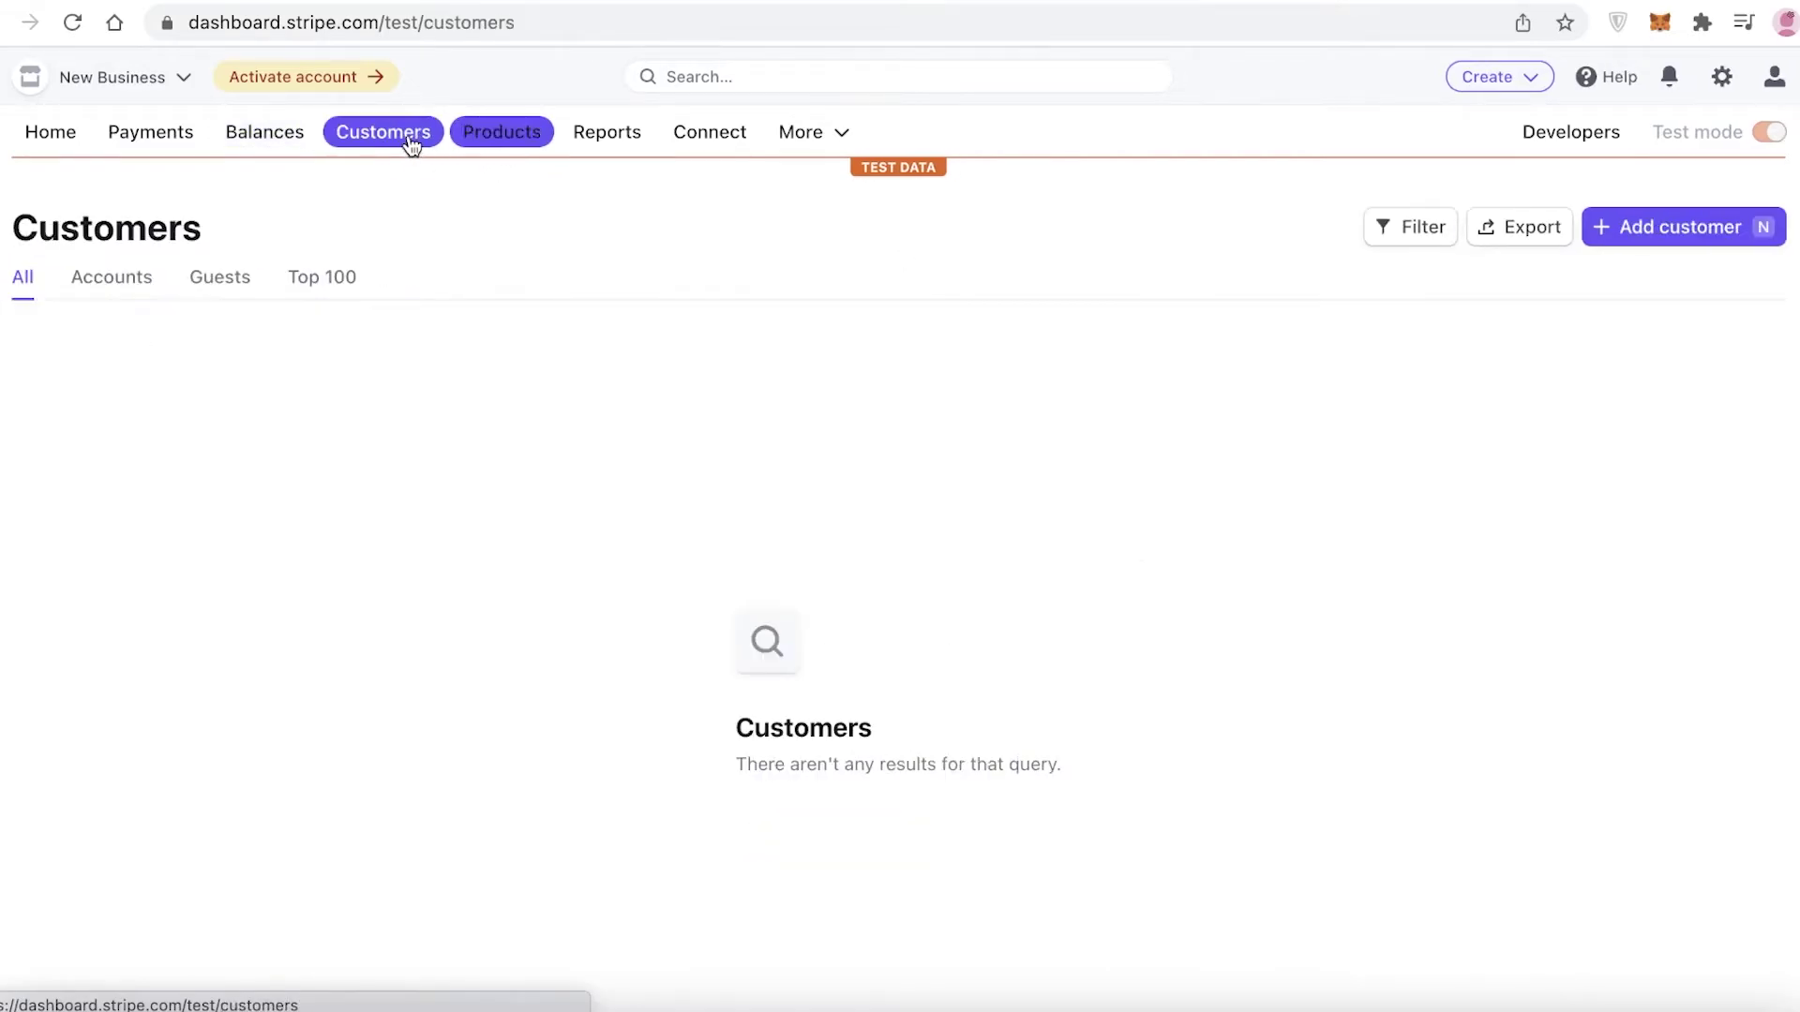
click(476, 139)
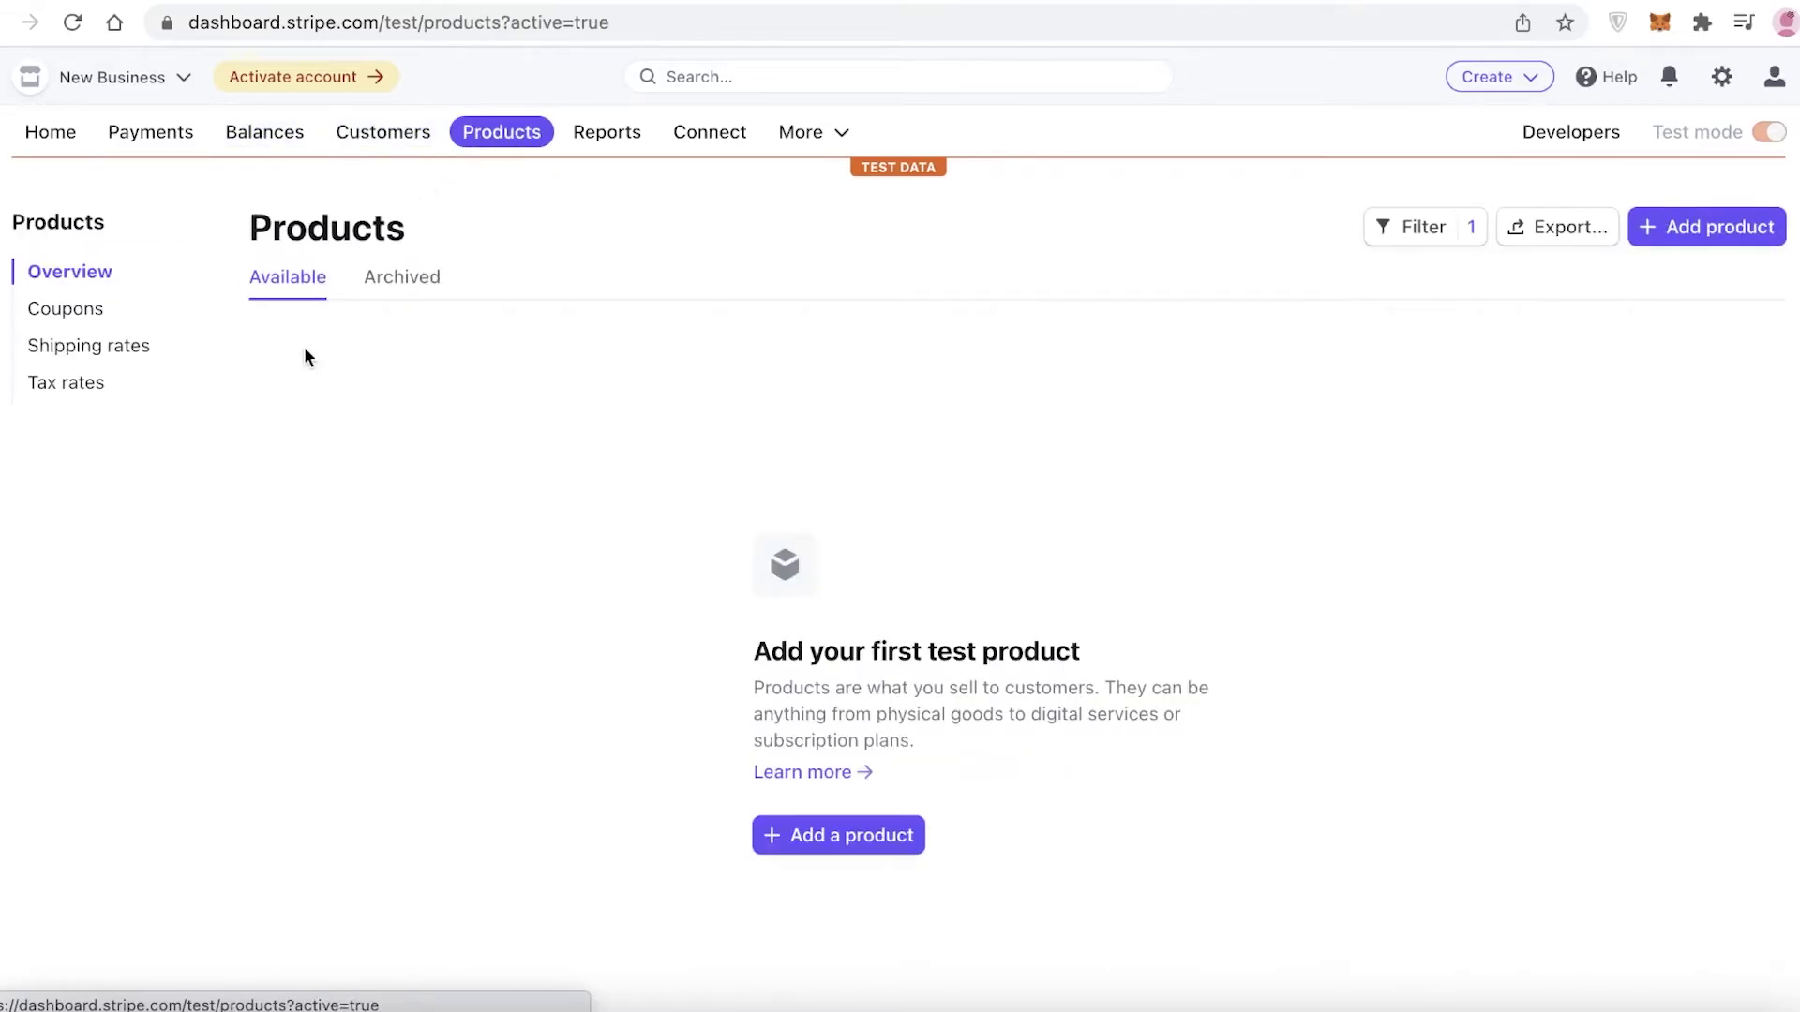
Review the Tax rates list, then move on to the Reports hub.
click(83, 384)
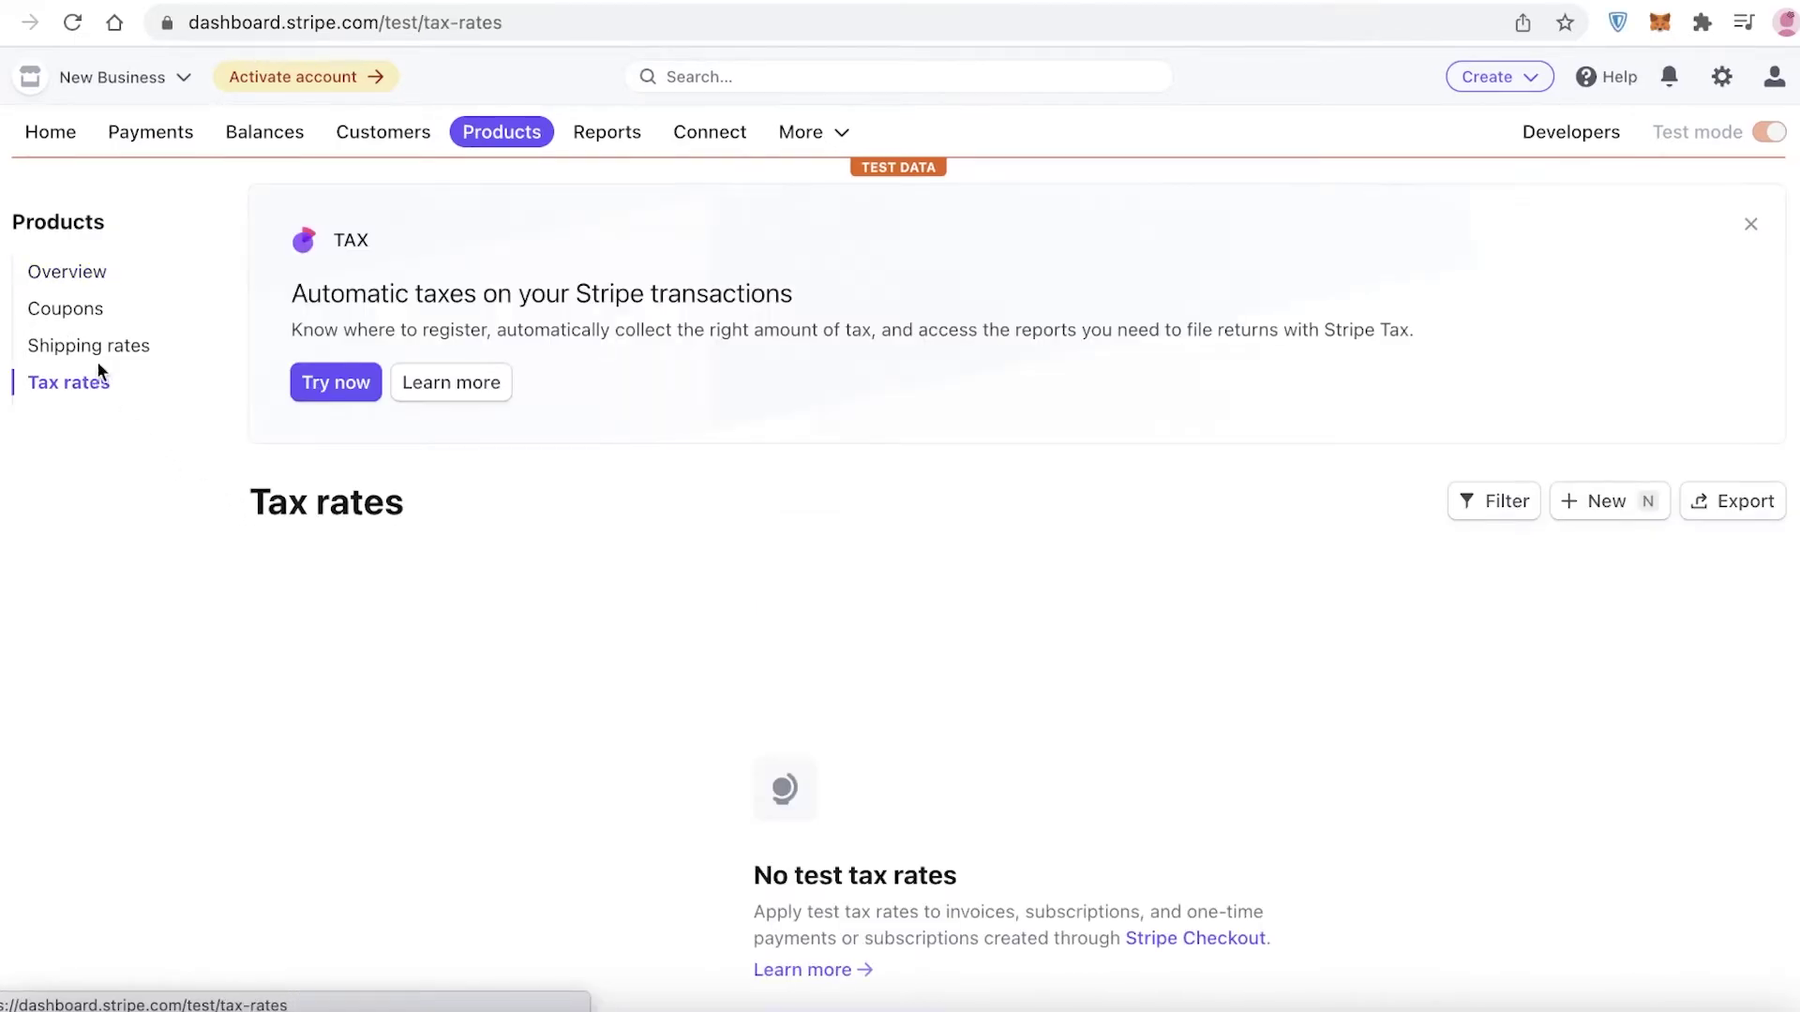
scroll(801, 371, down, 3)
scroll(802, 380, up, 3)
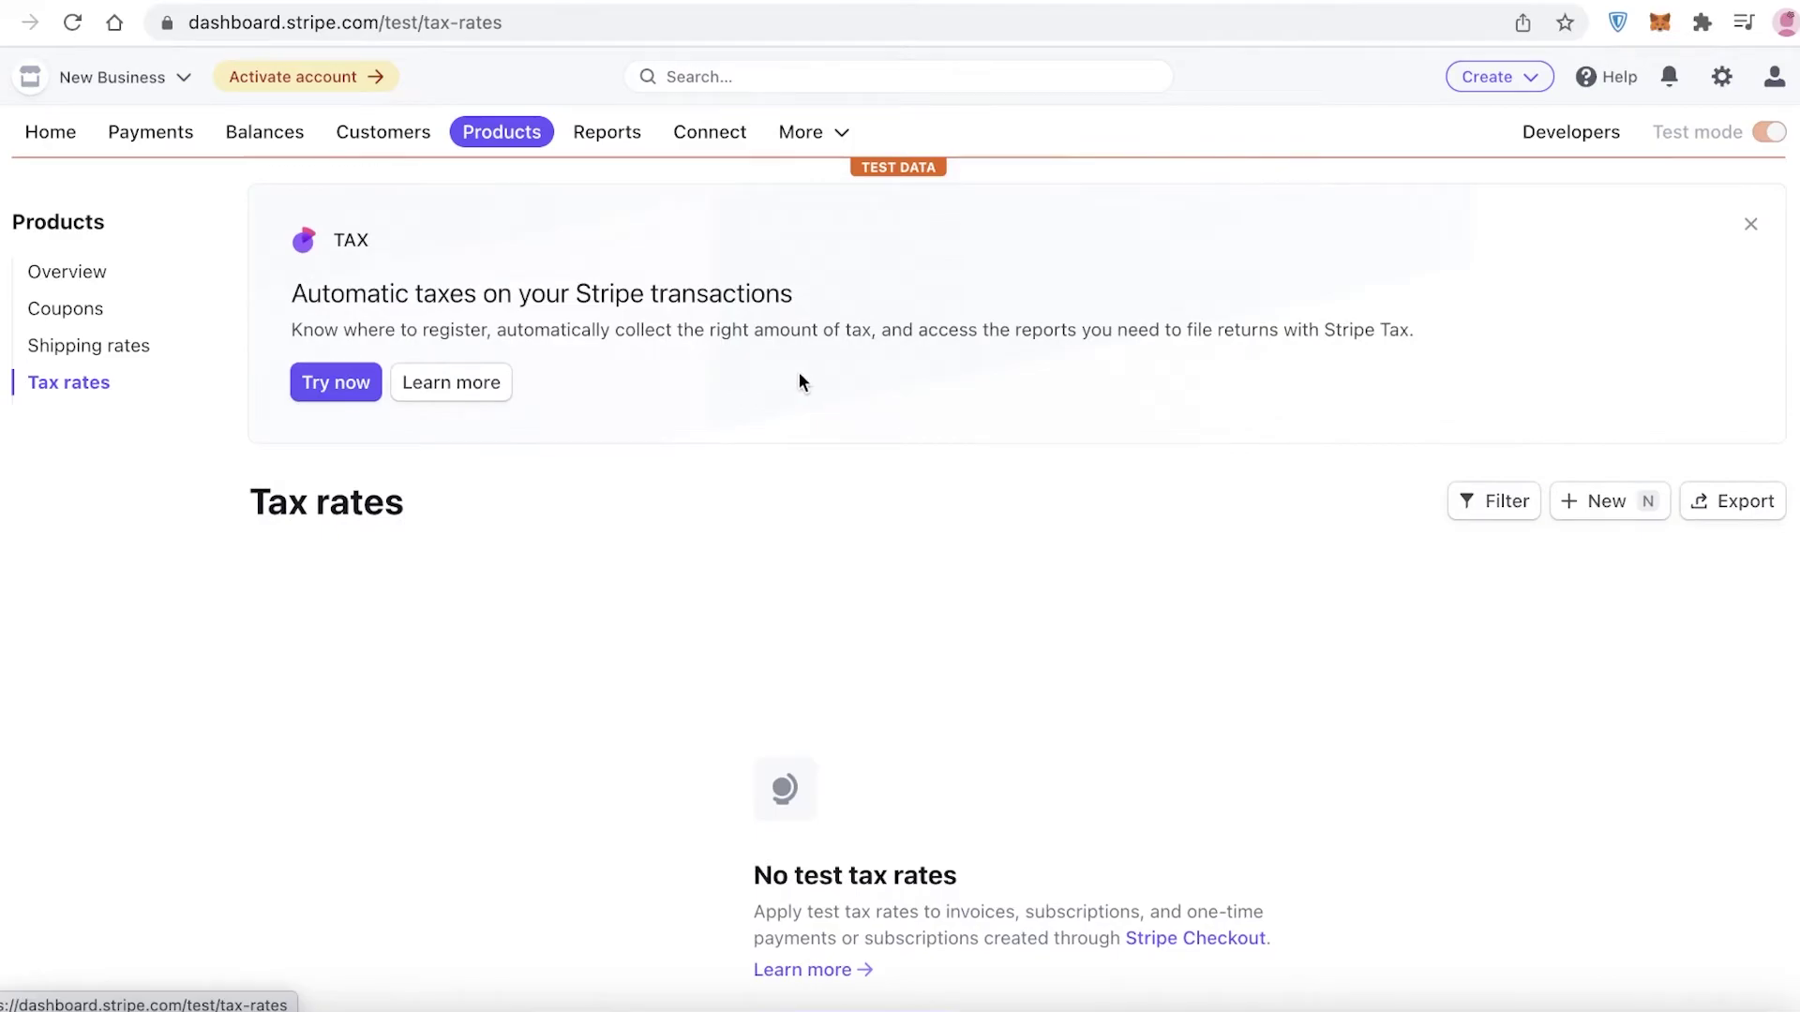
click(594, 148)
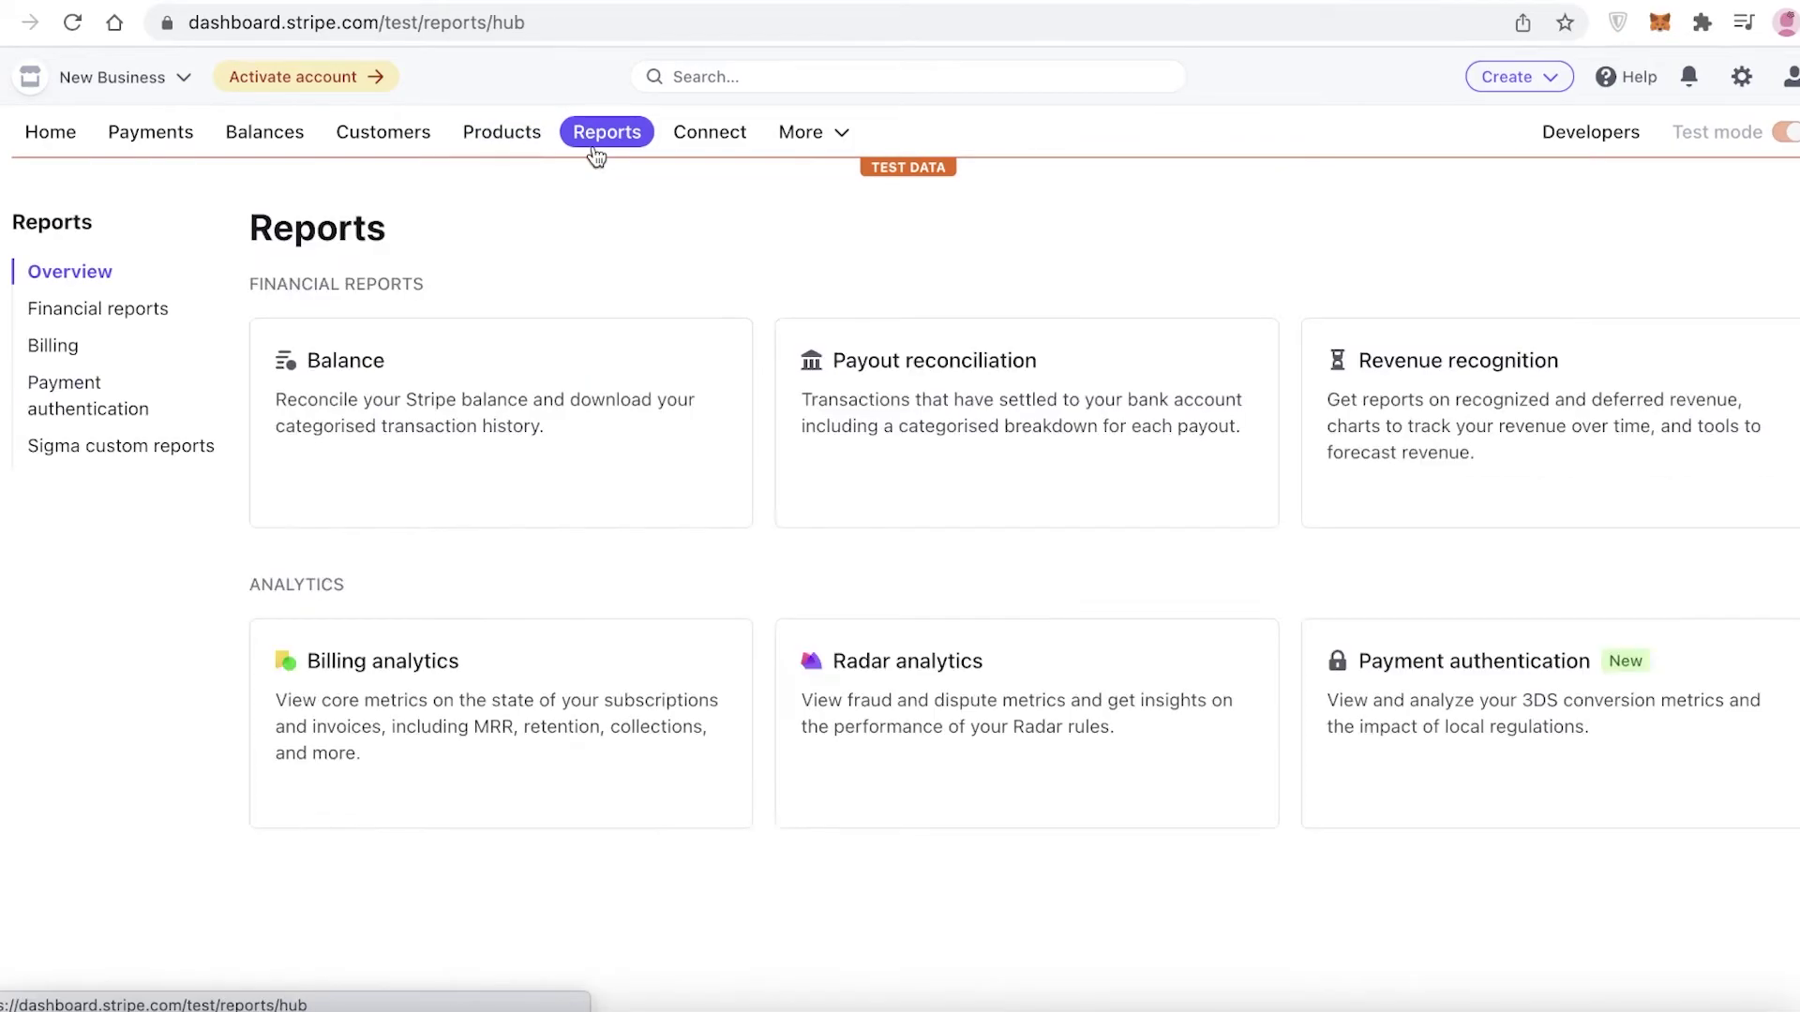
click(513, 150)
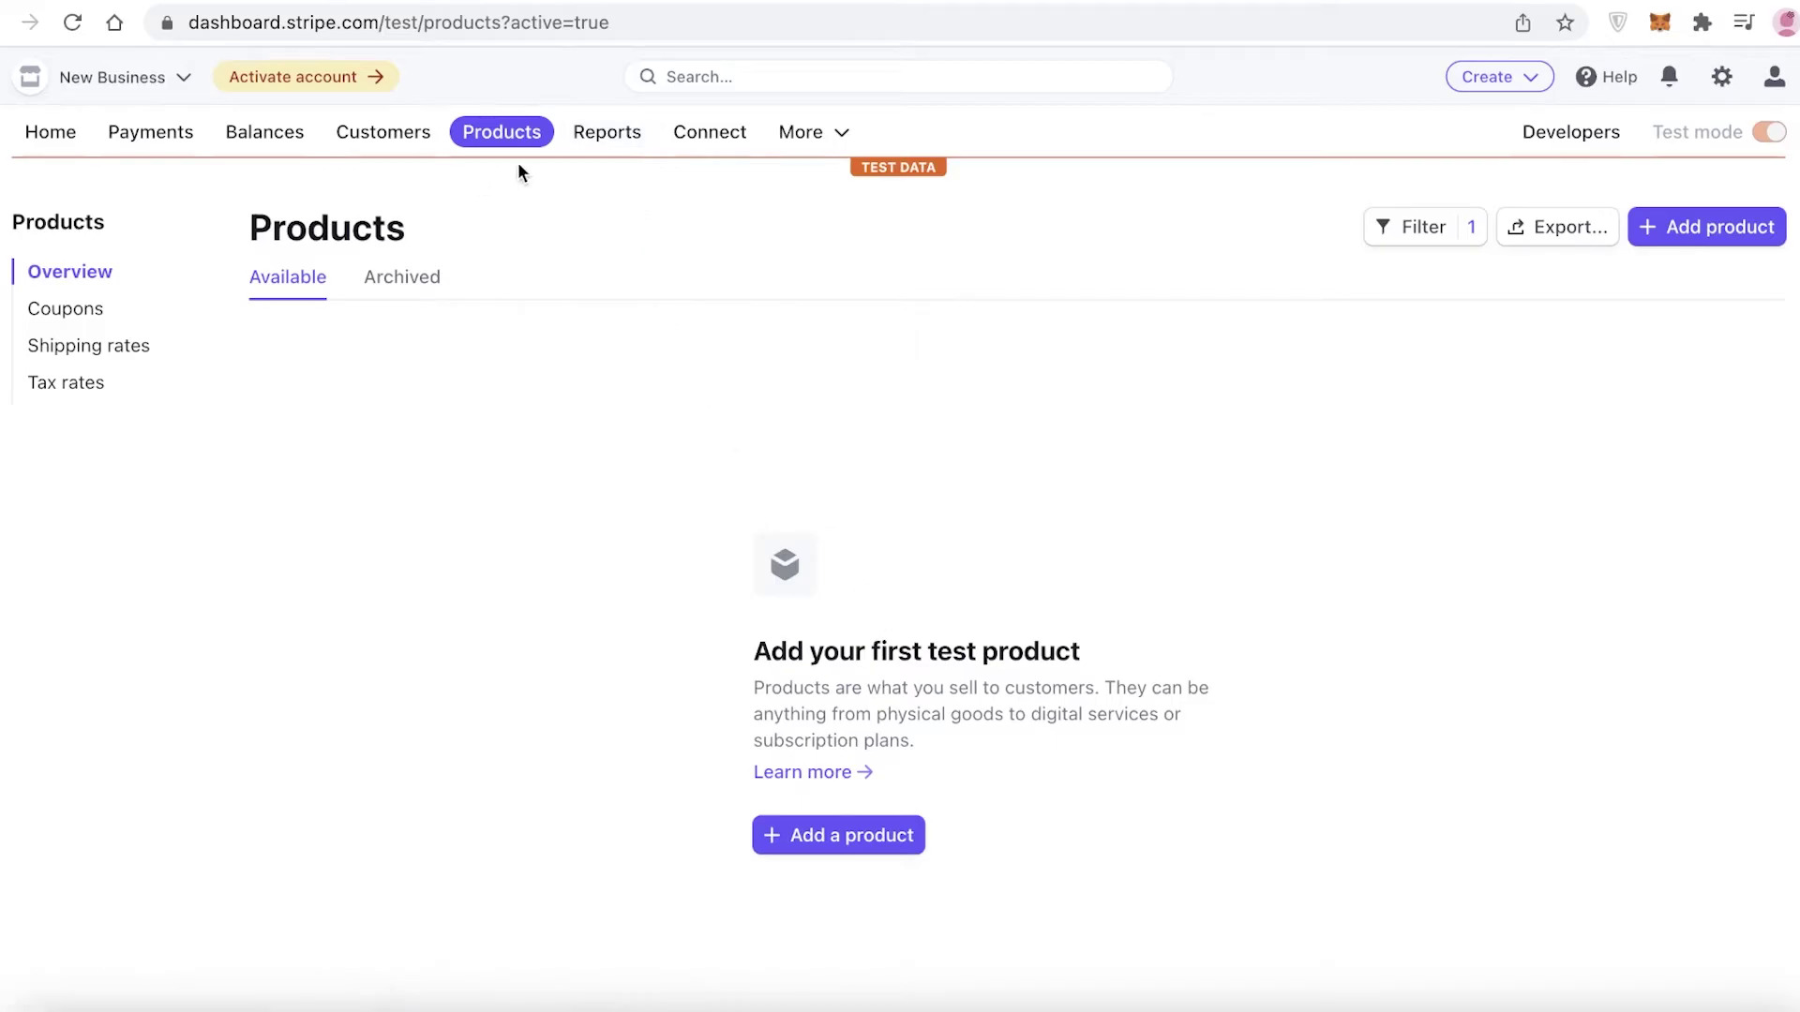
click(600, 150)
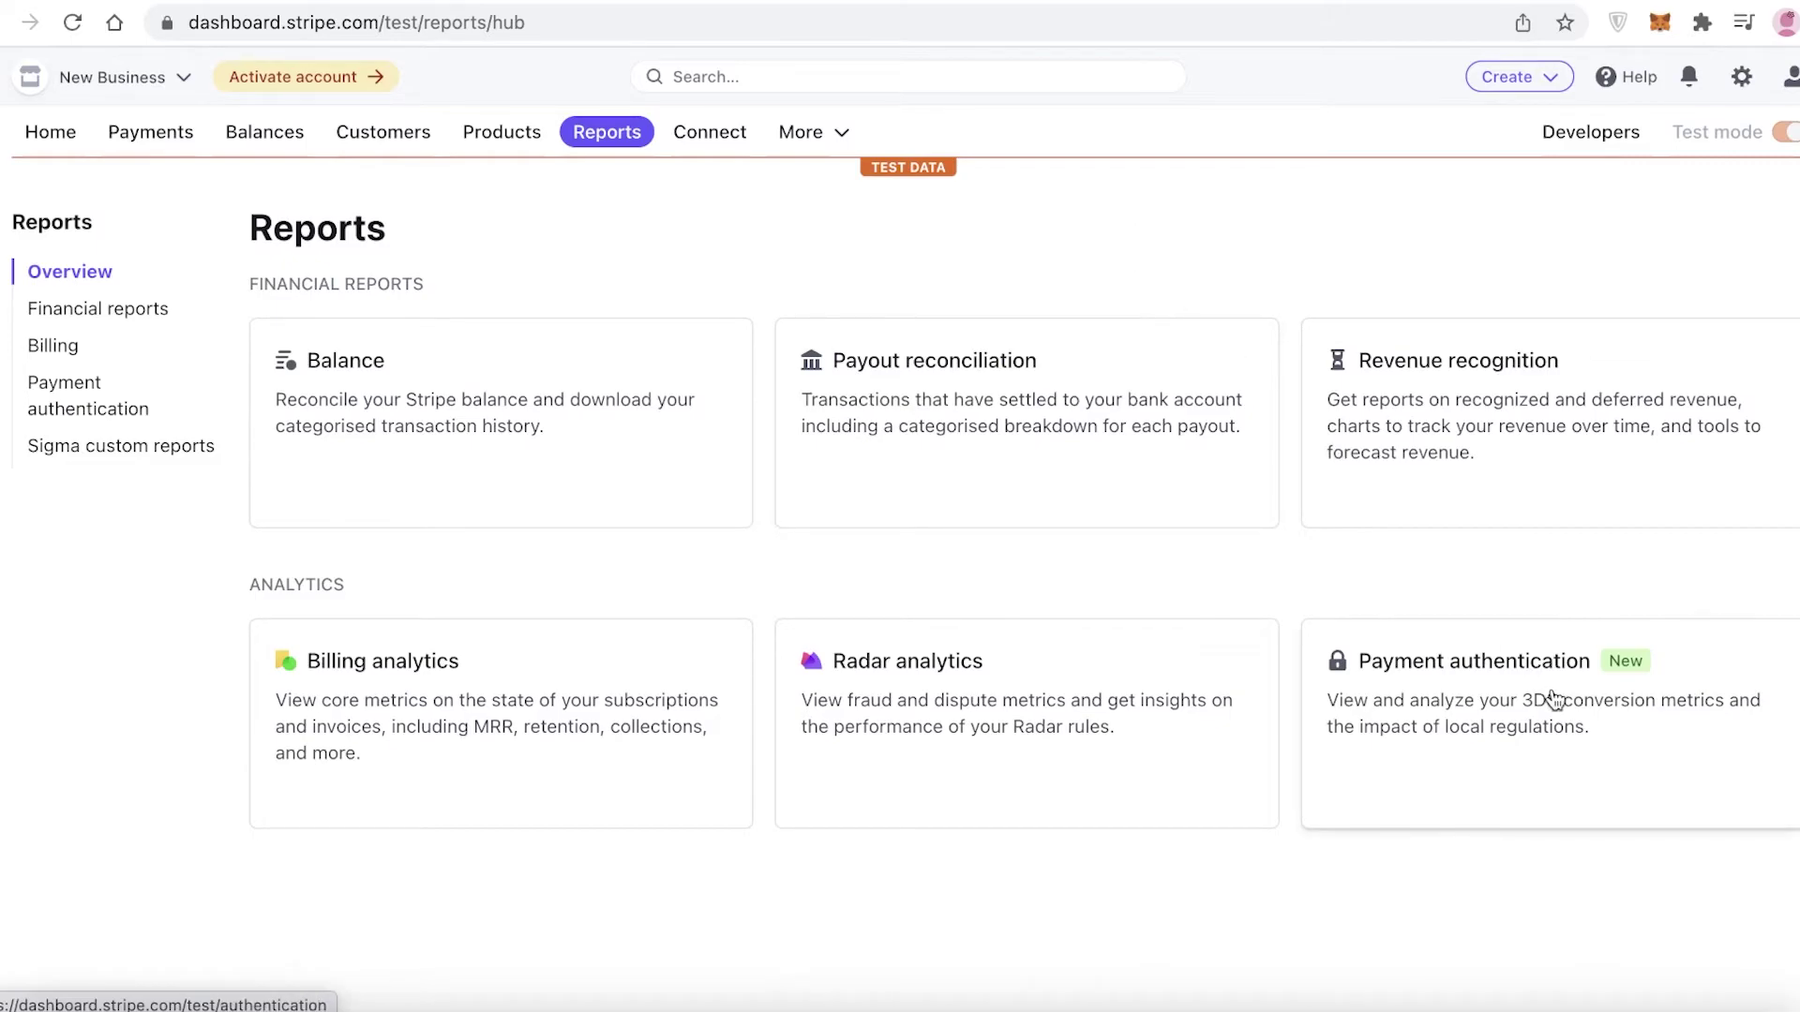
click(1551, 754)
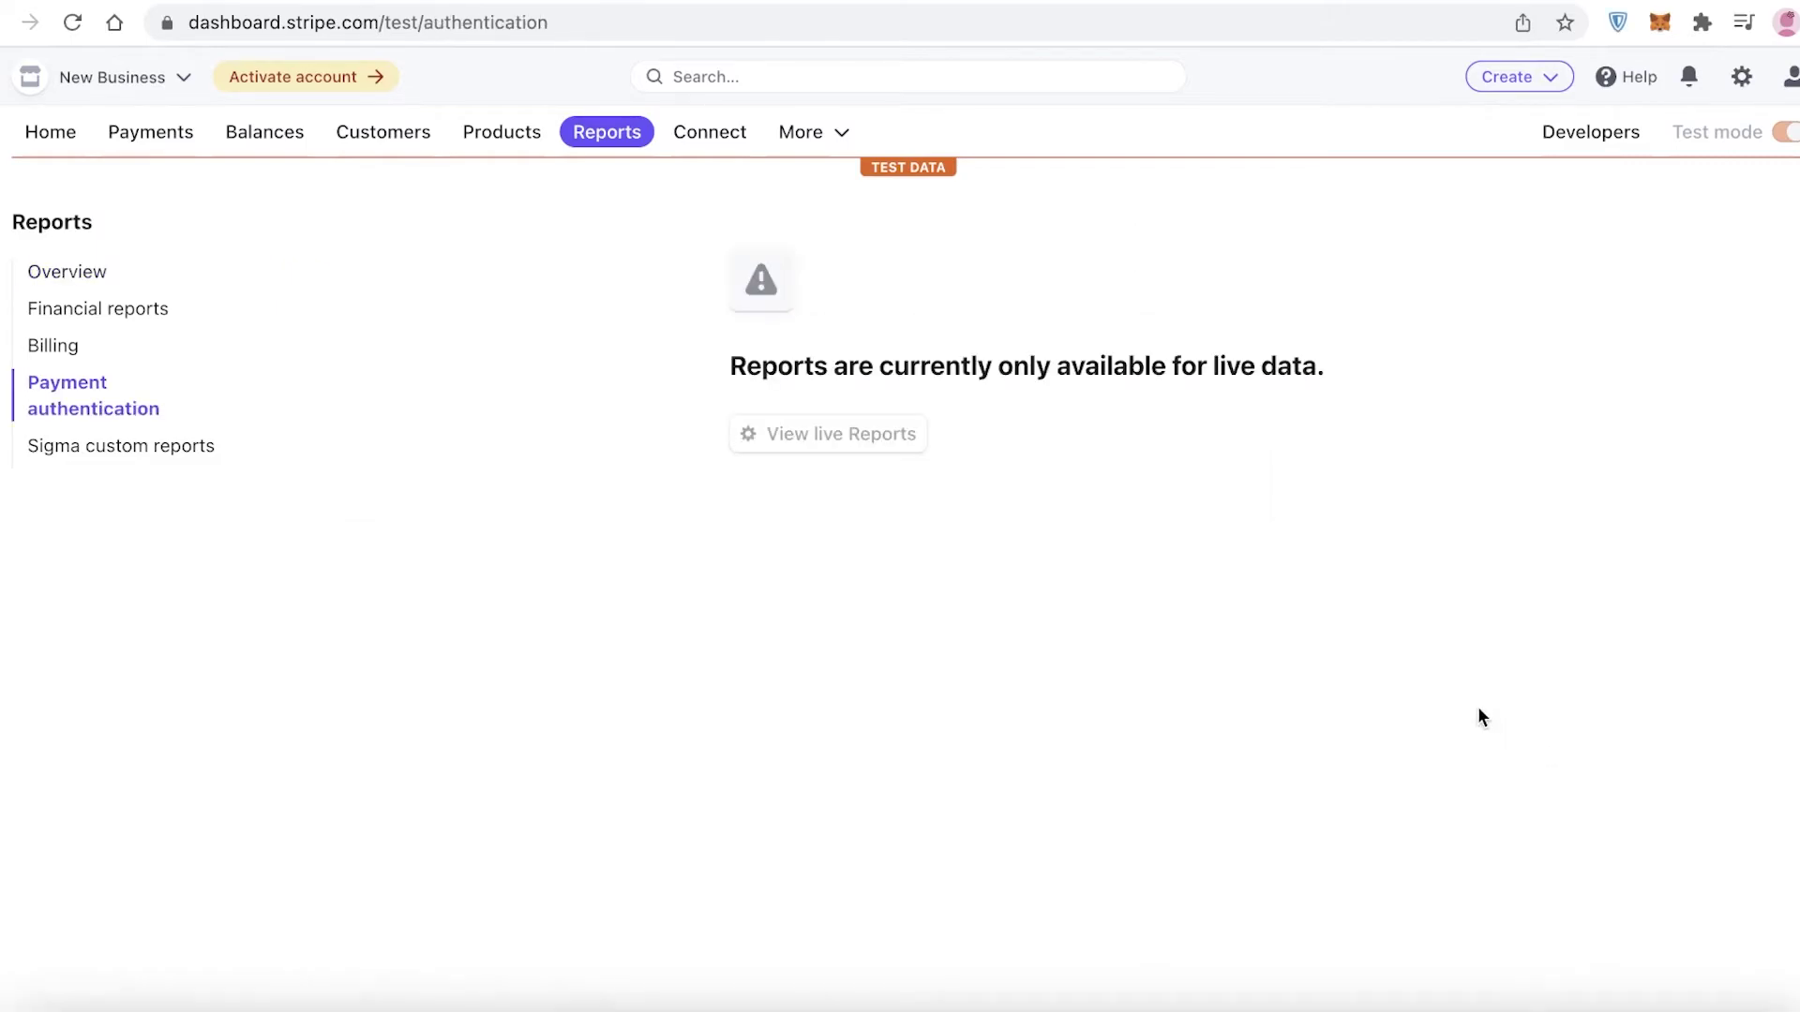
click(612, 138)
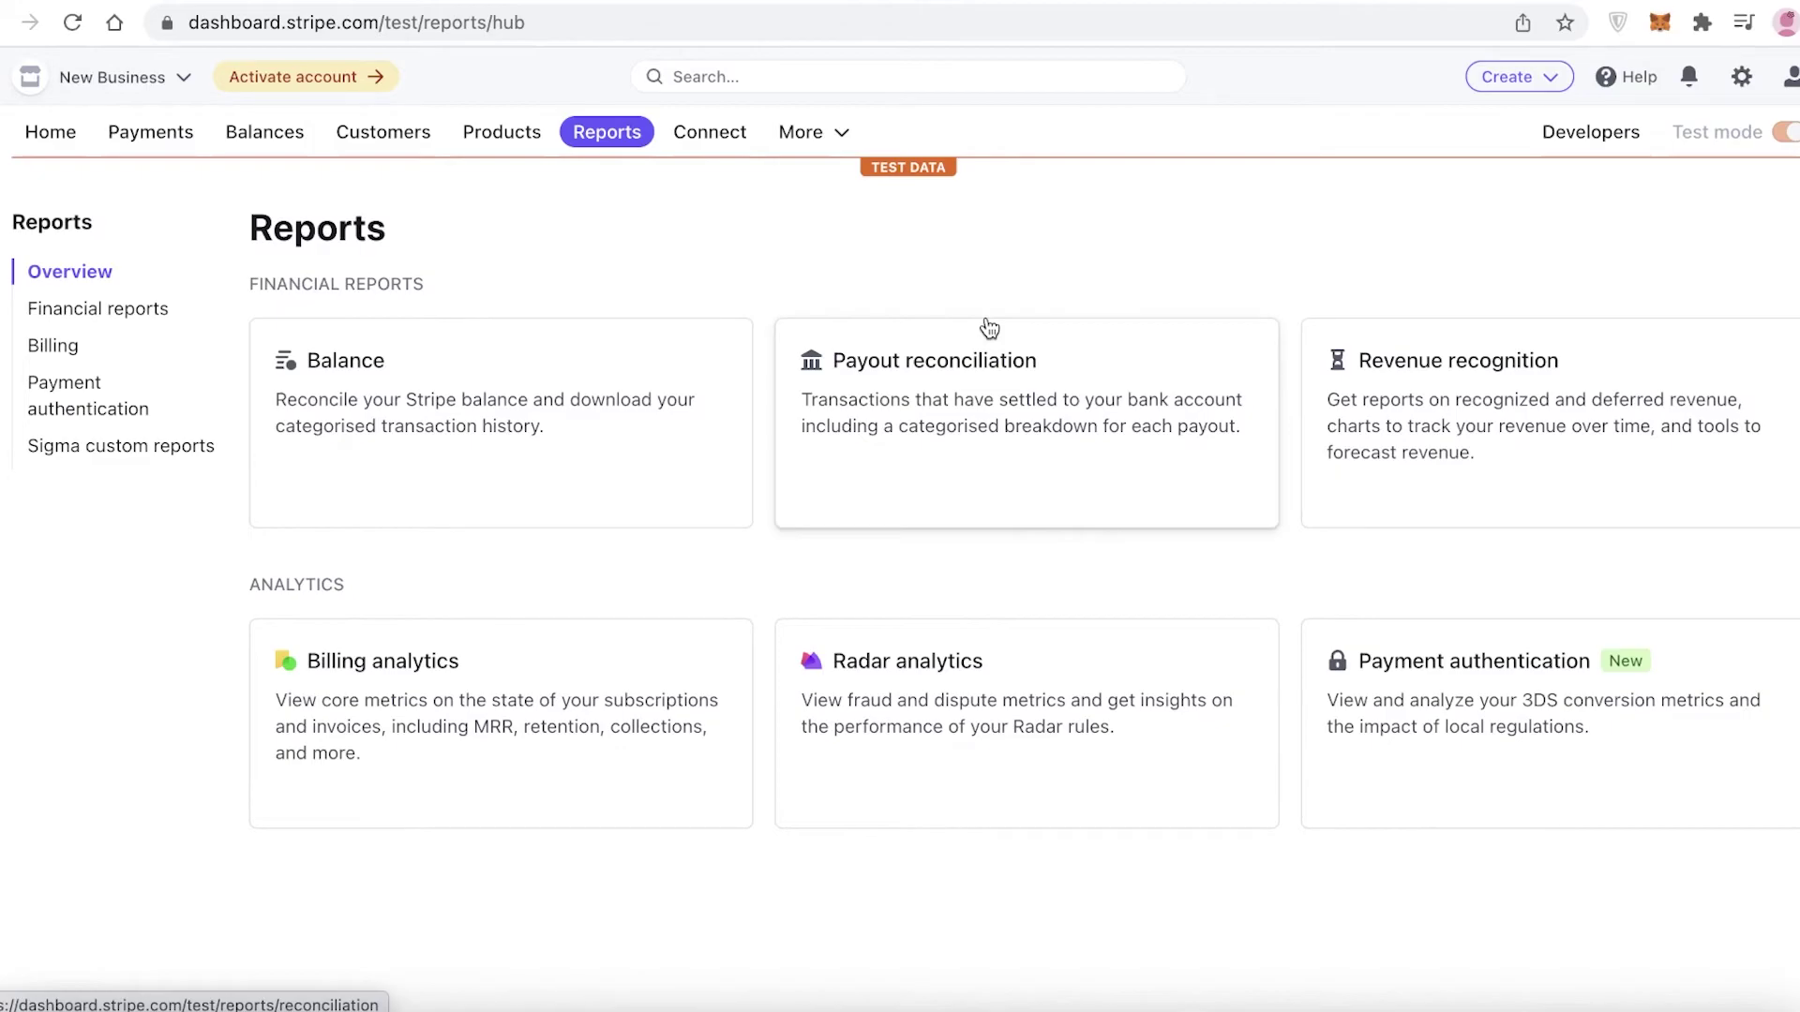
Switch browser tabs and load stripe.com by typing 'str' into the address bar.
click(1024, 8)
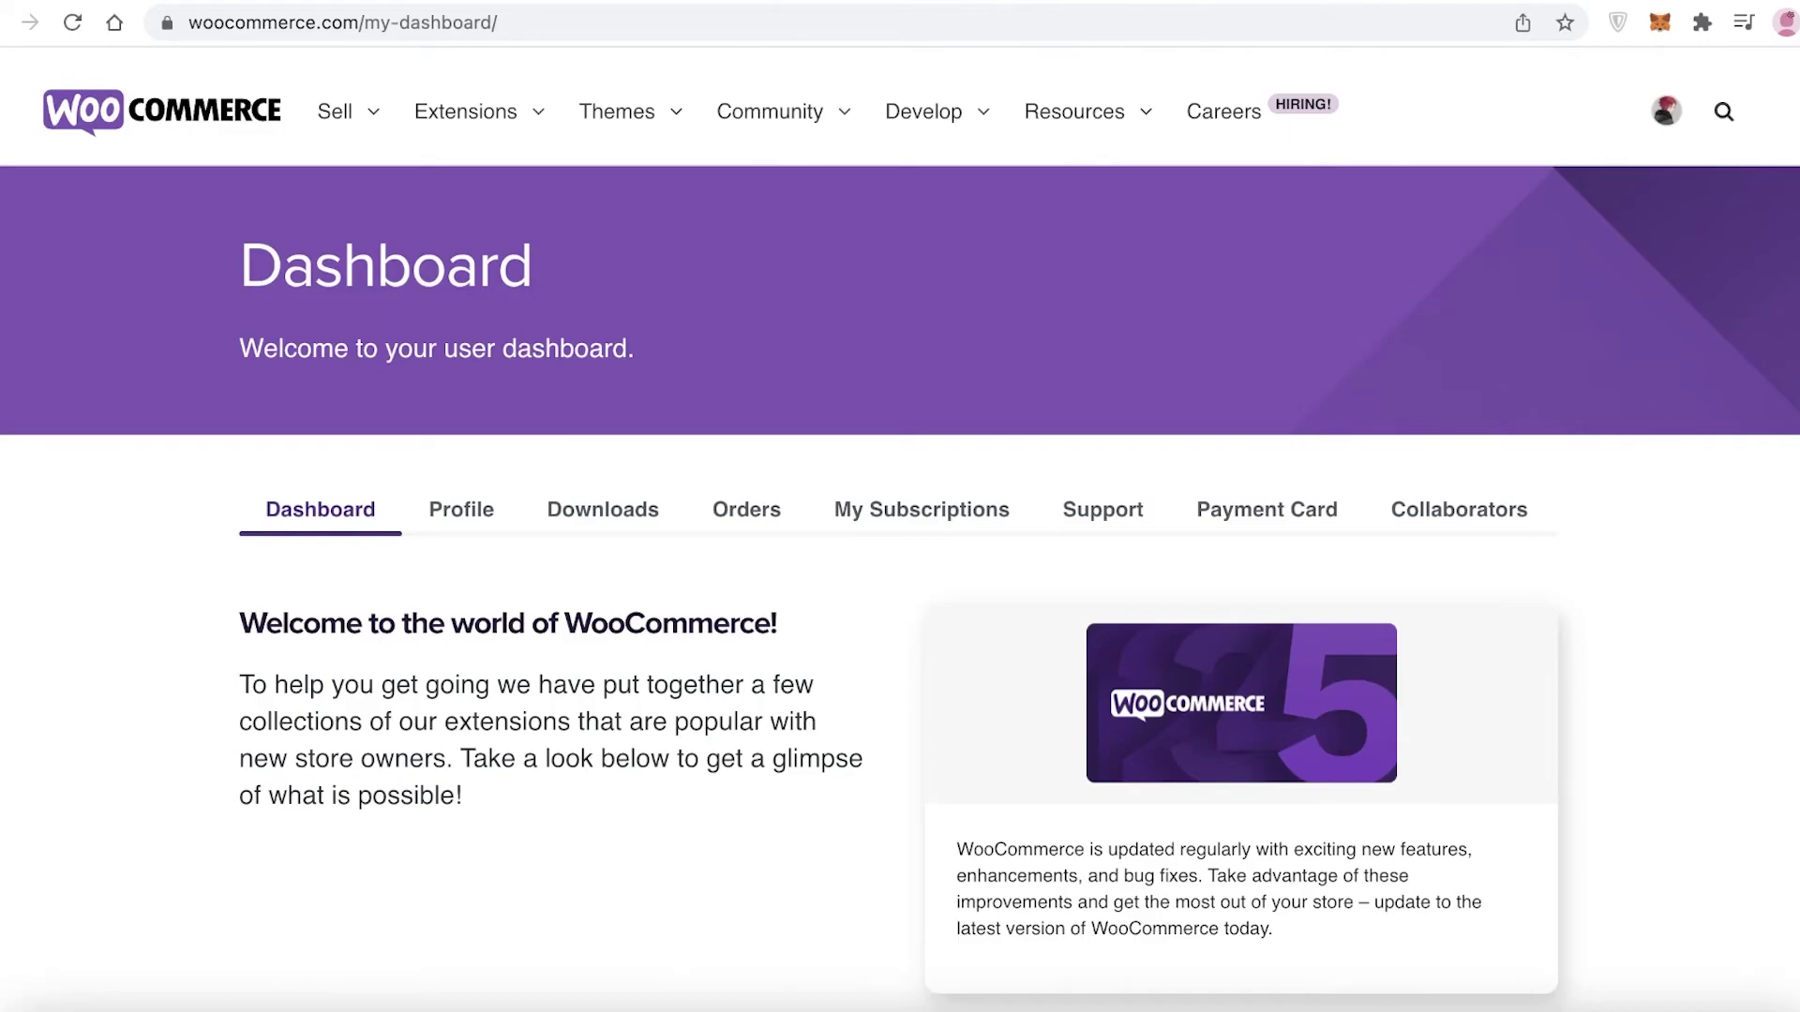
key(ctrl+Tab)
key(ctrl+Tab)
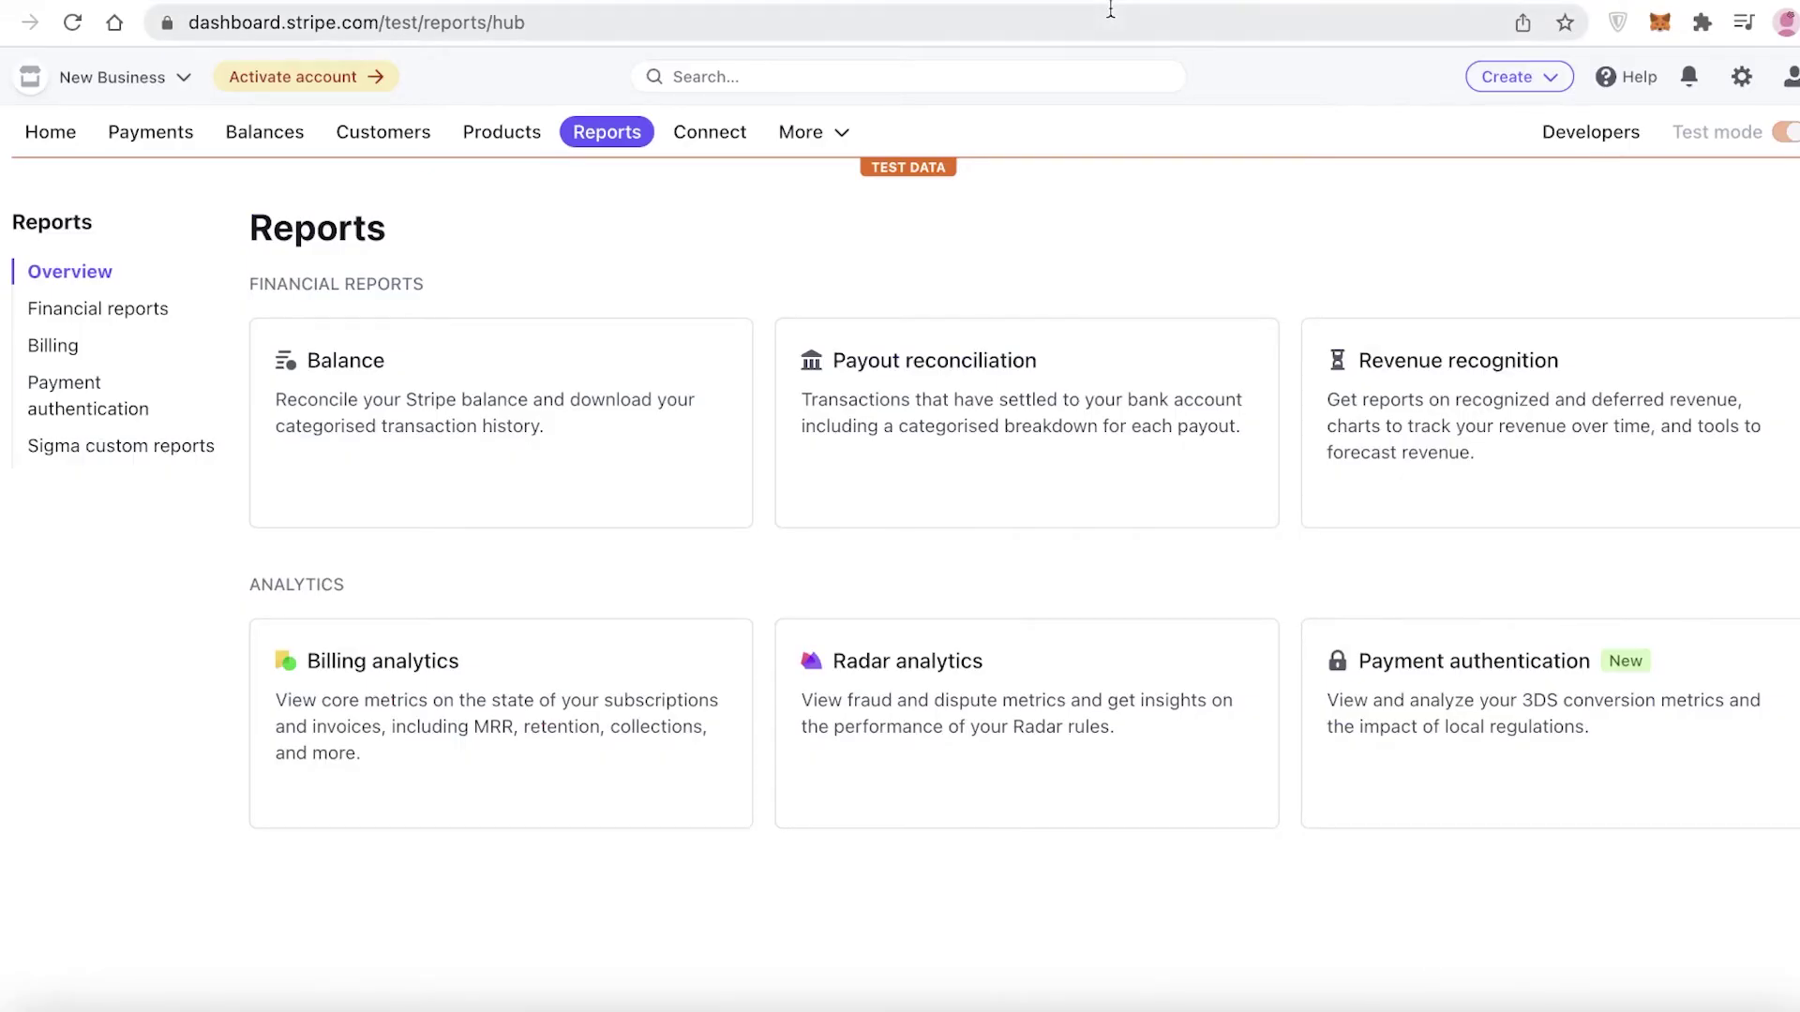
click(982, 34)
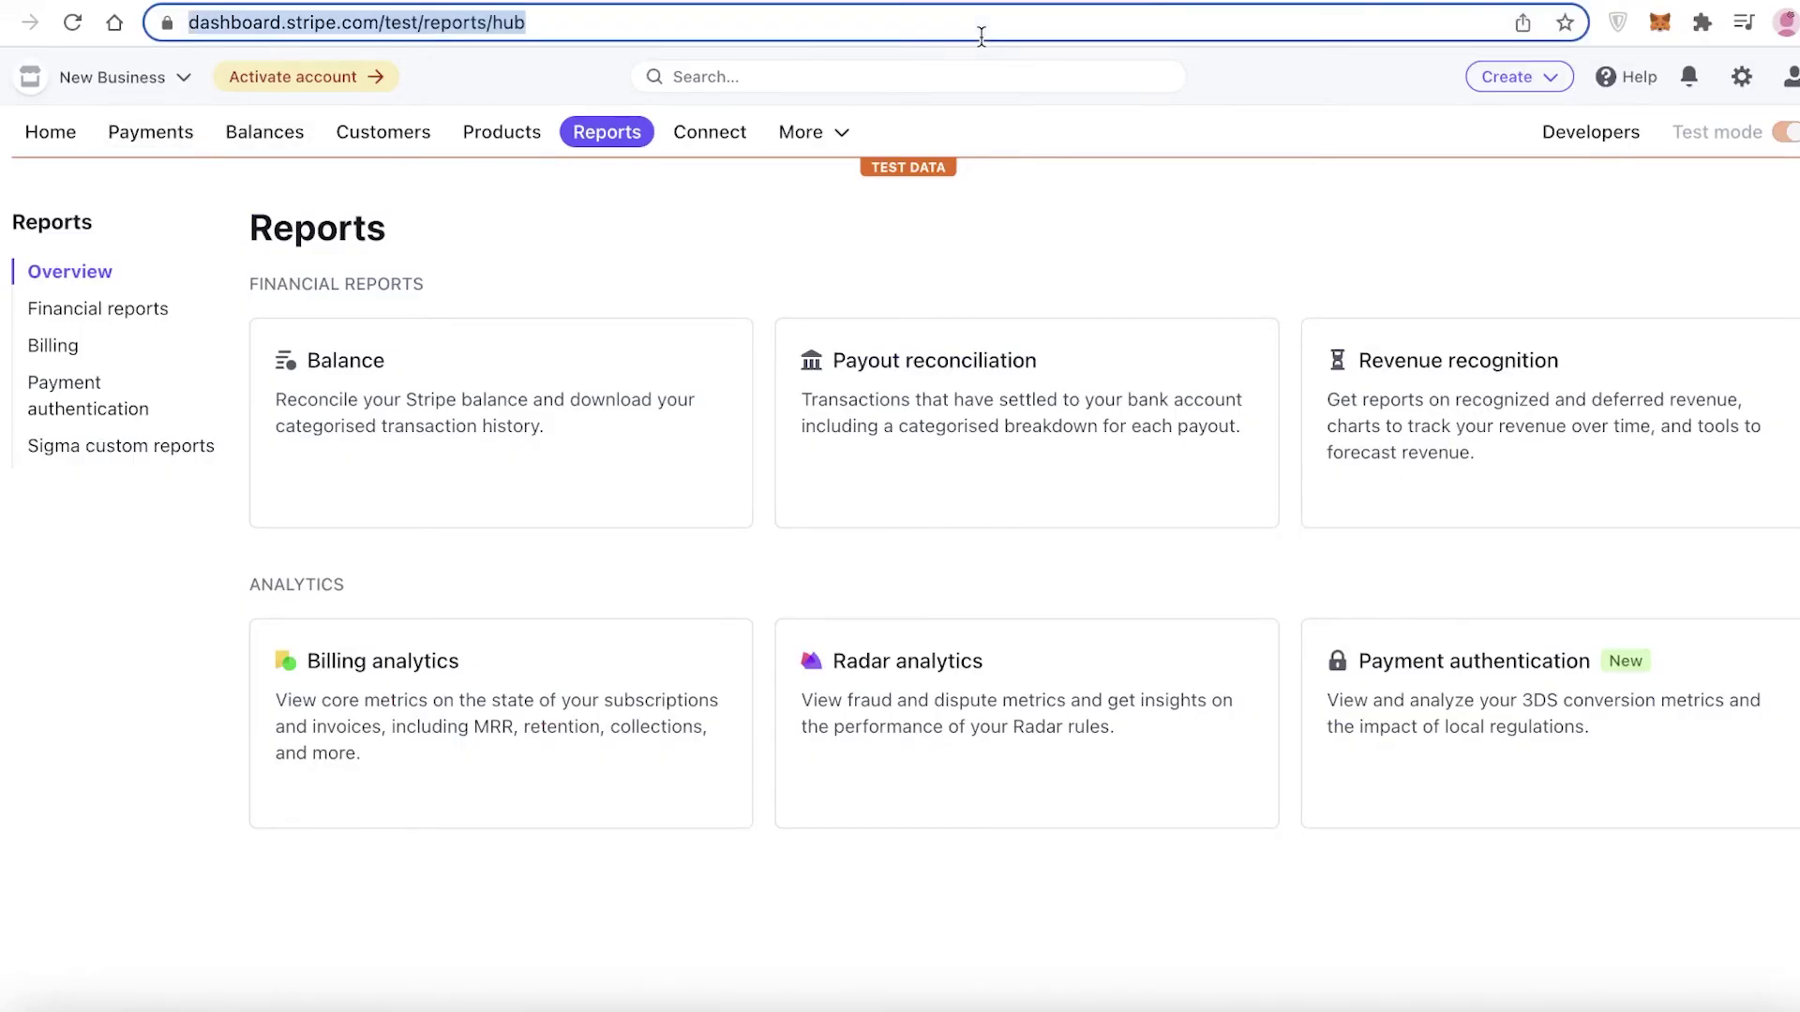
key(ctrl+shift+Tab)
click(1380, 27)
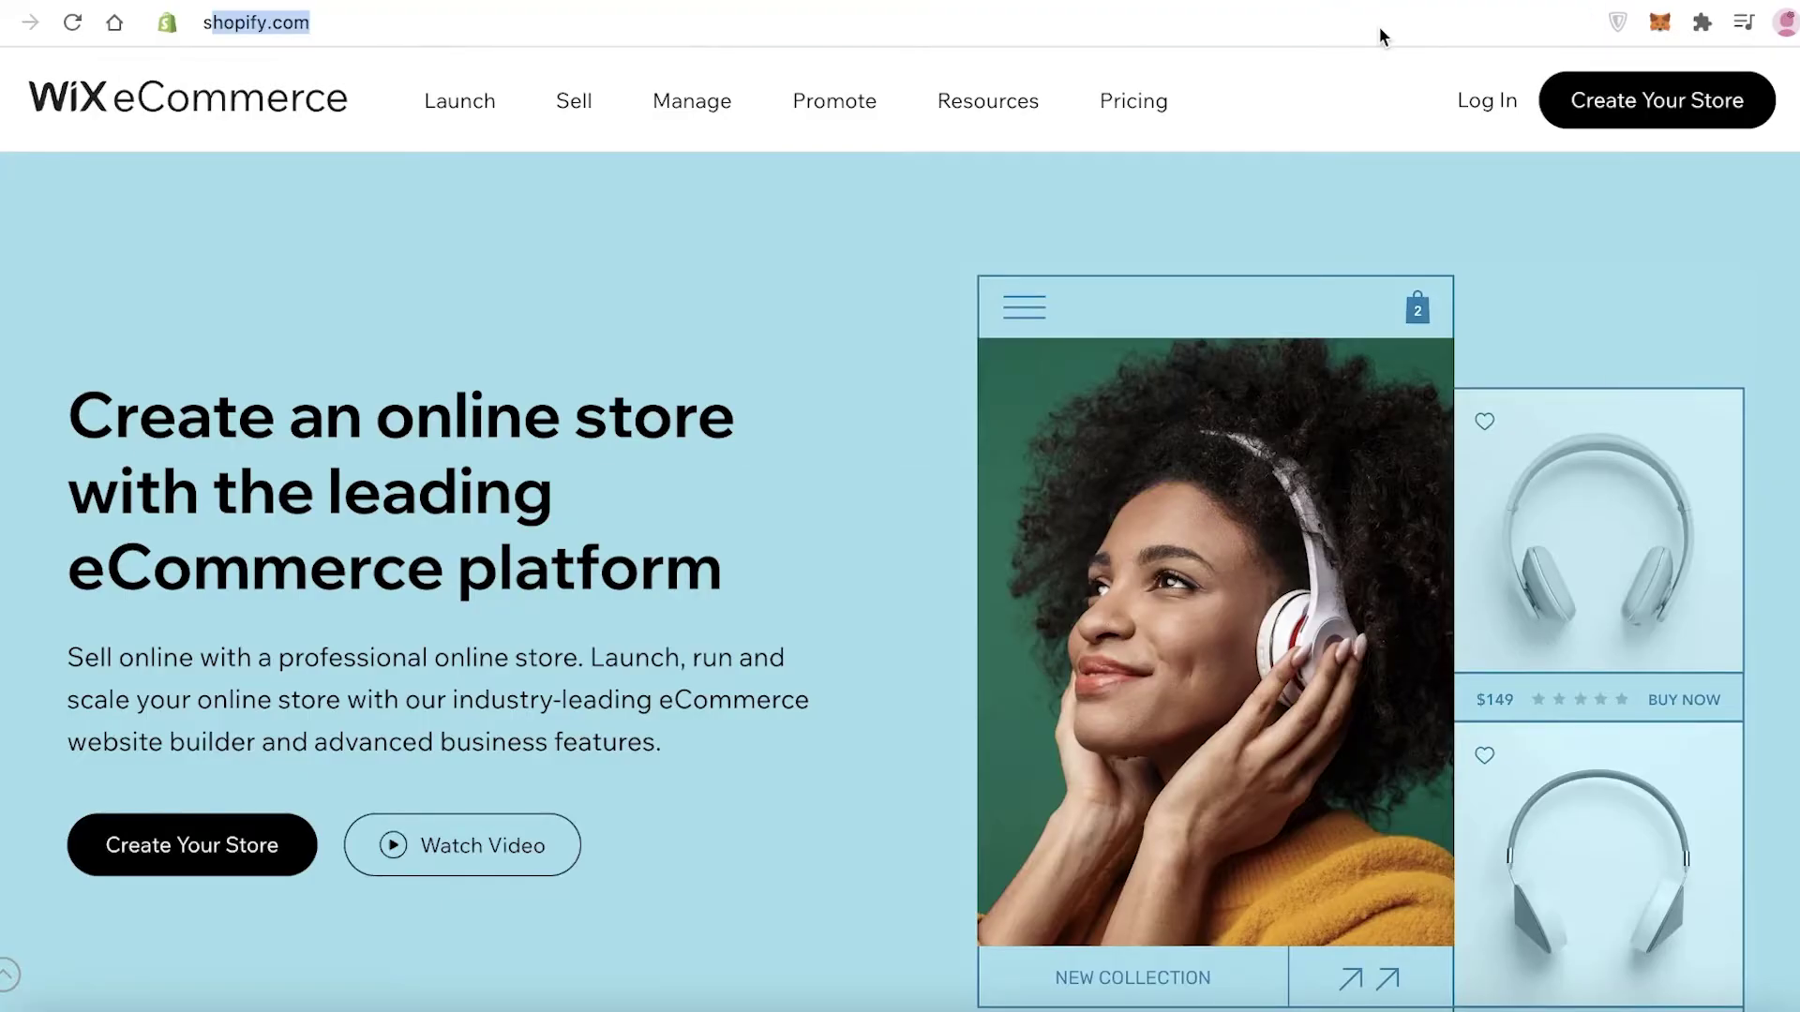
text(stripe)
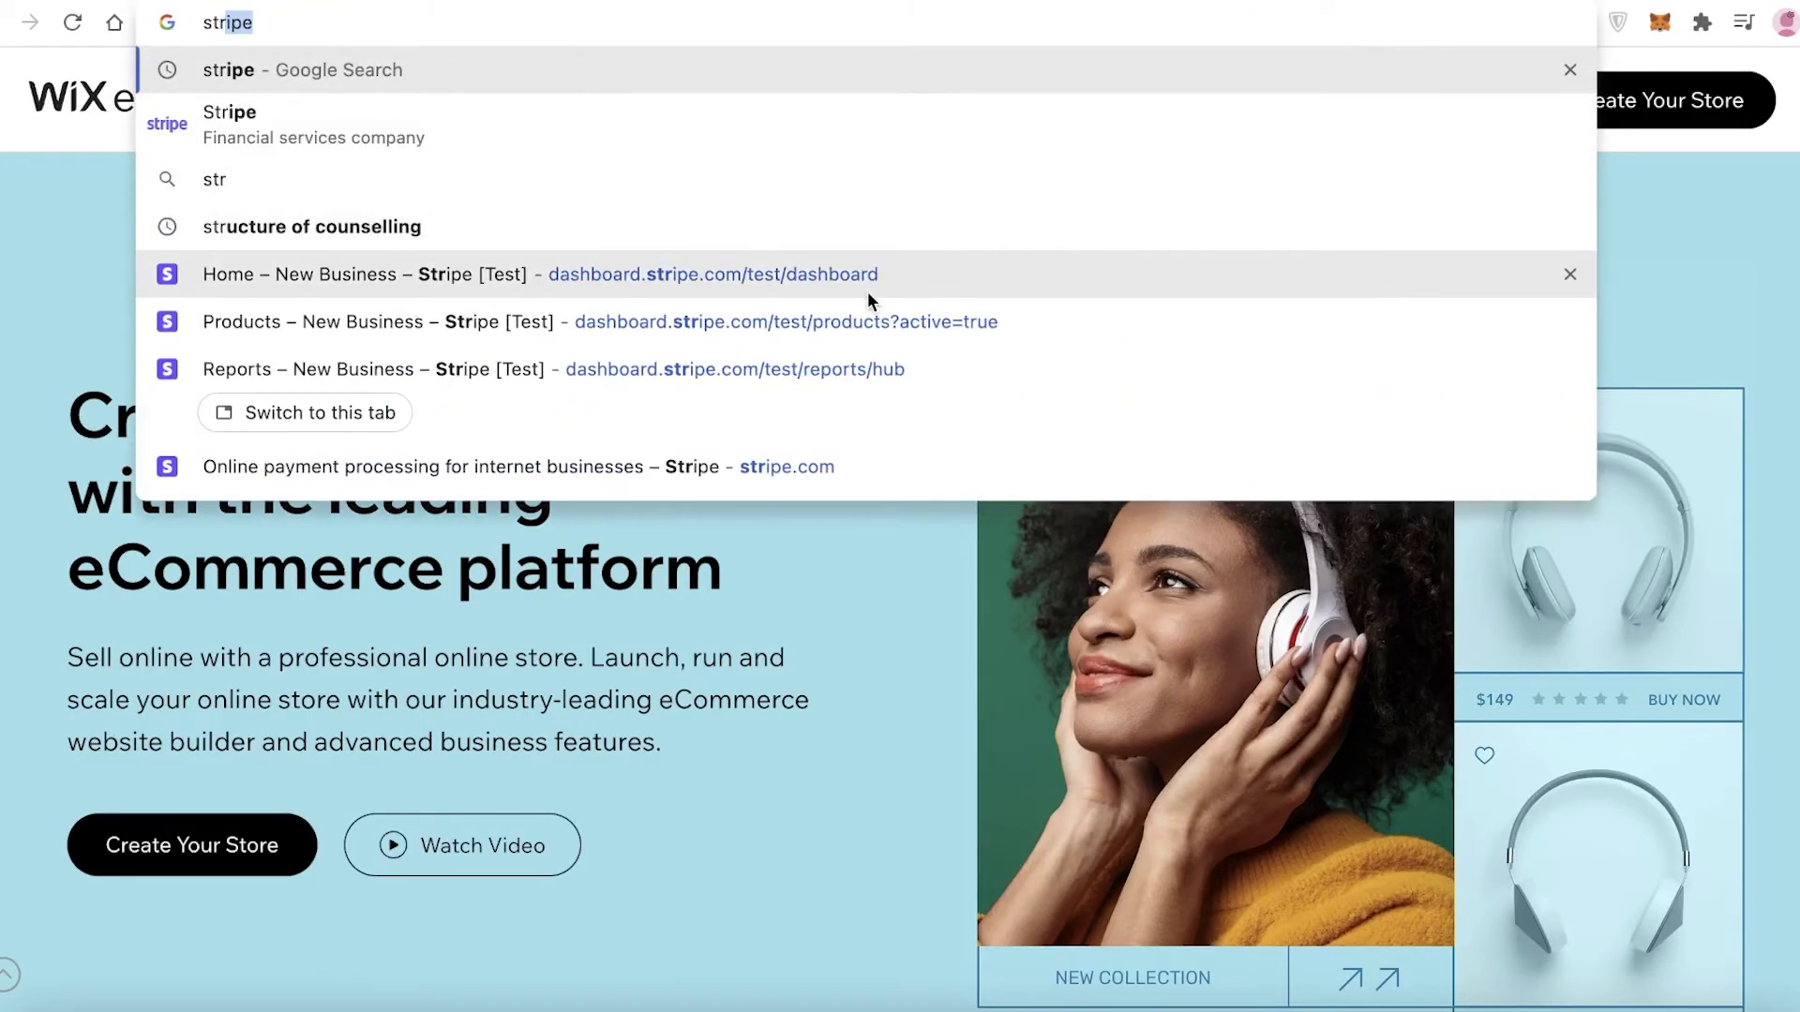
click(790, 453)
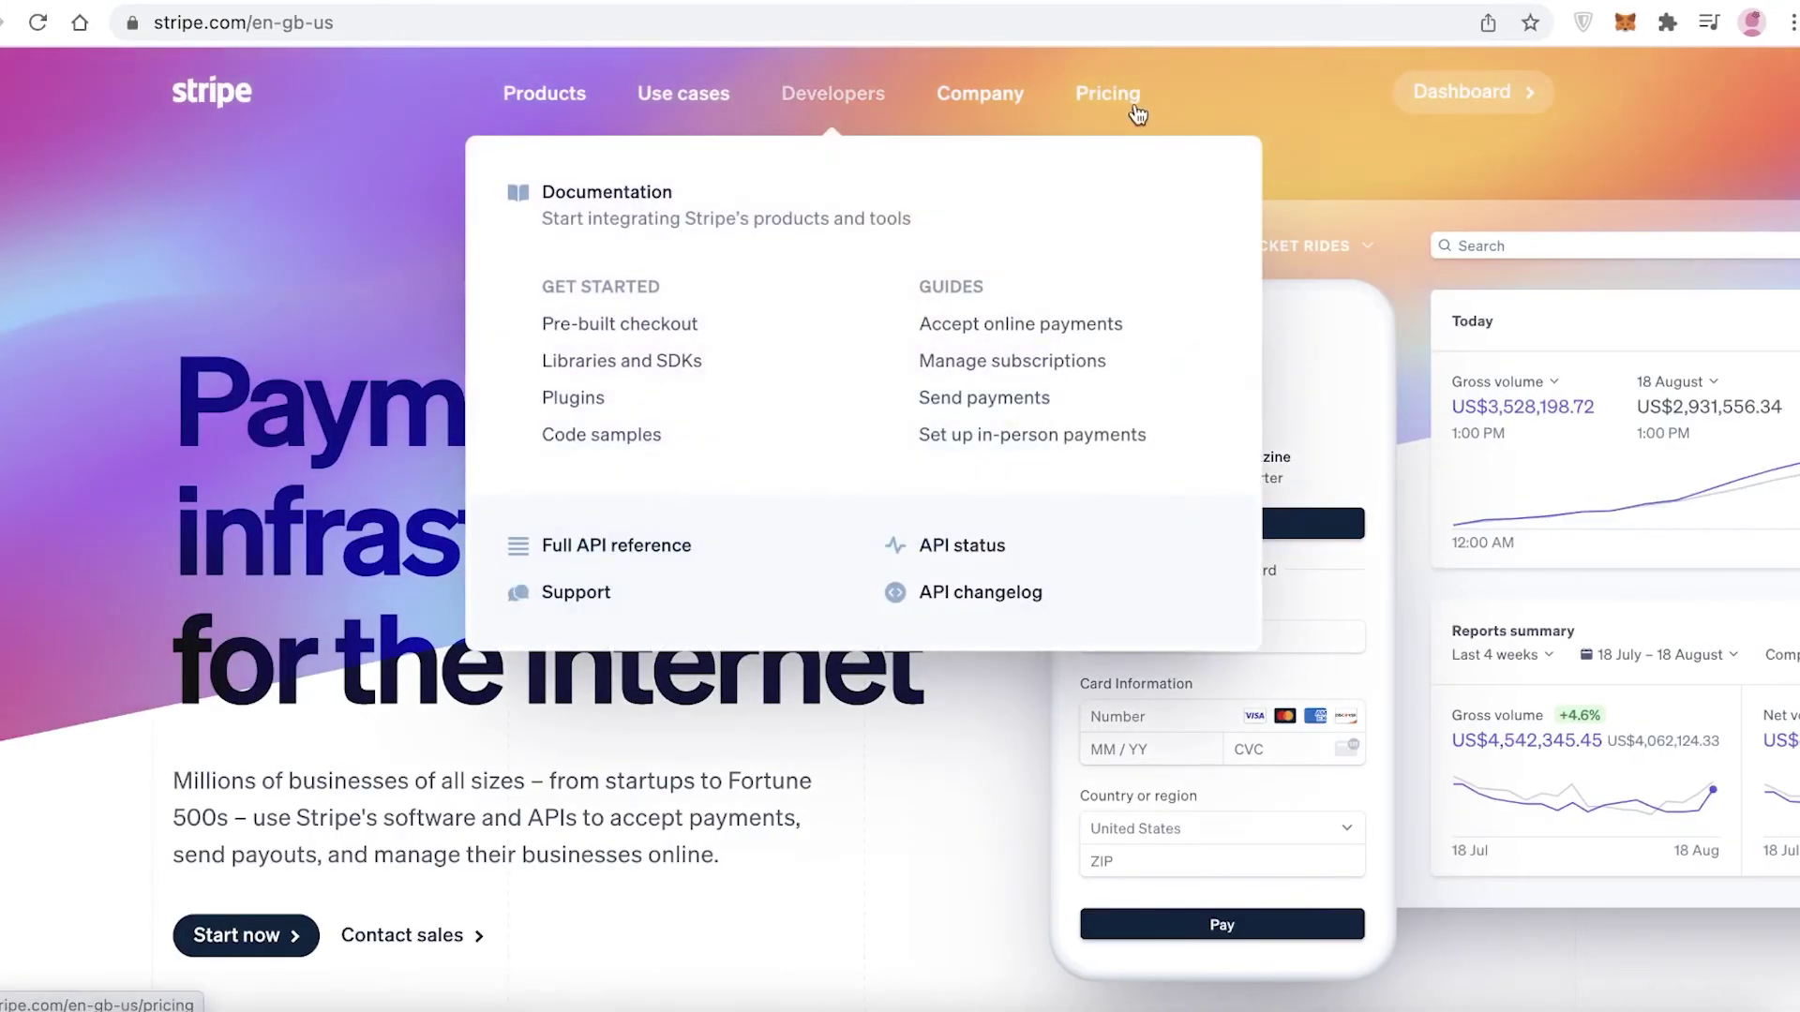
Open Stripe's Pricing page and view the Integrated 2.9% + 30¢ card pricing.
click(1108, 94)
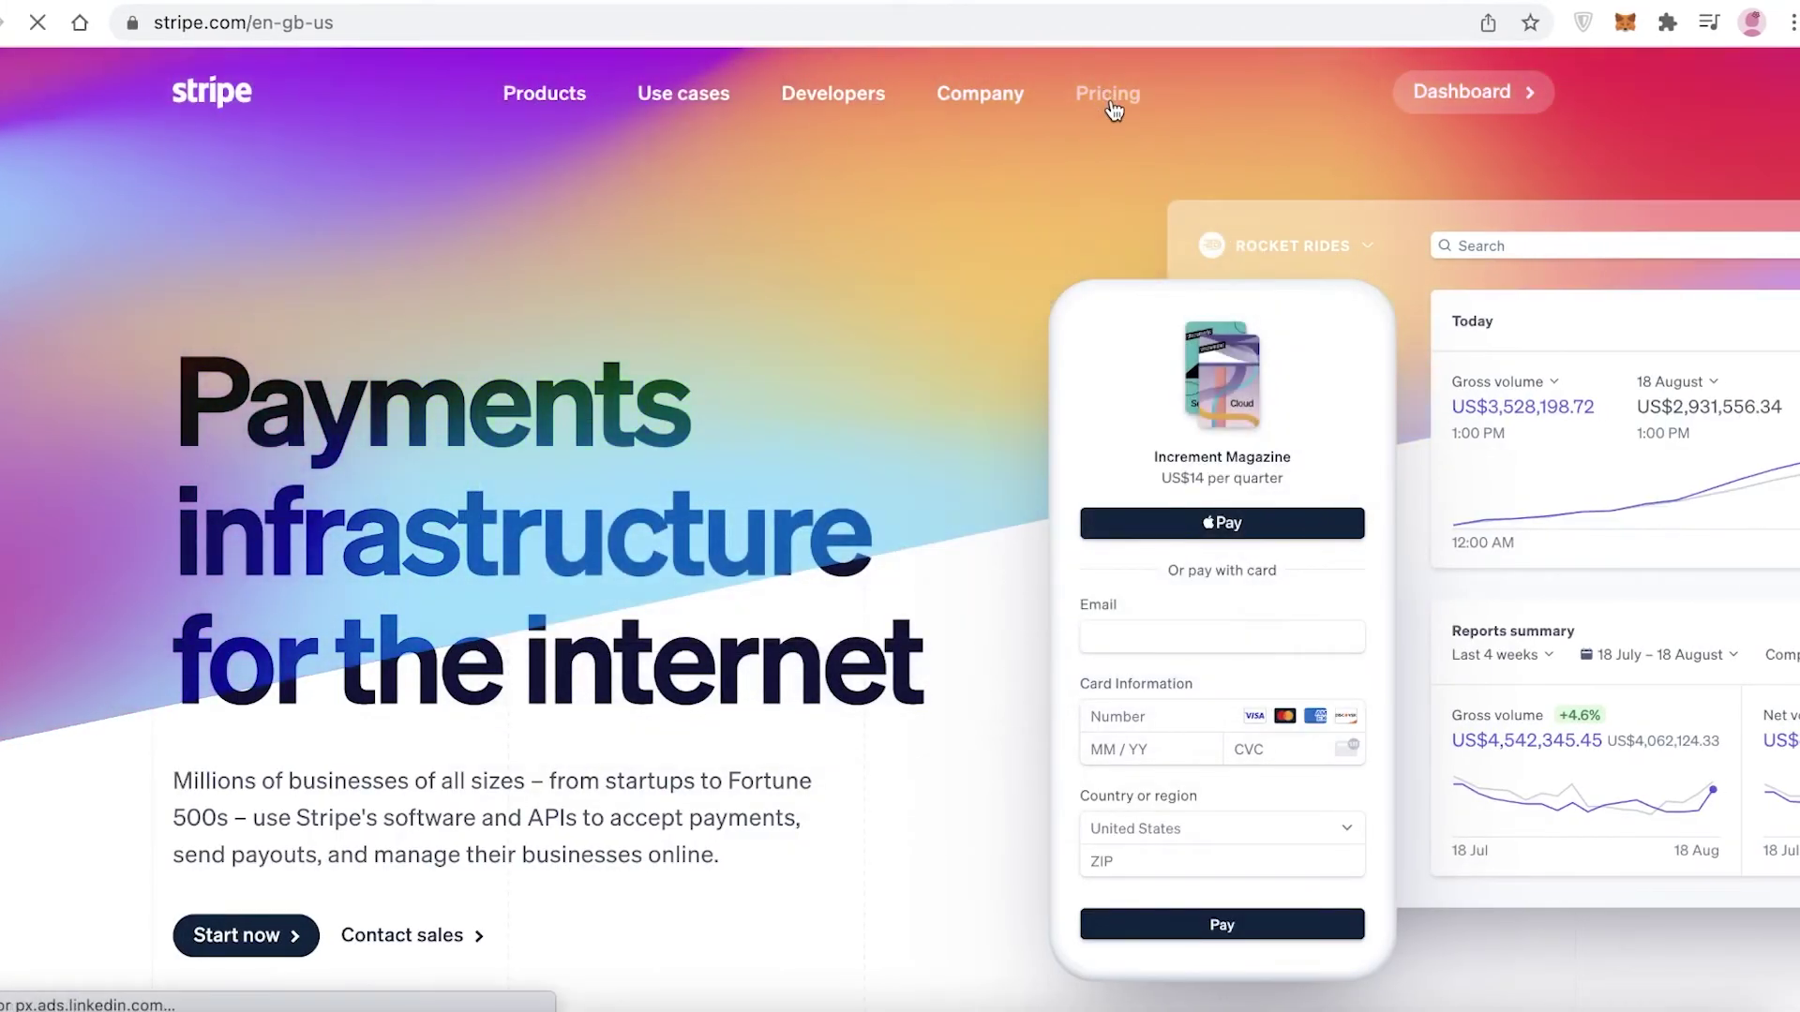
scroll(1110, 103, down, 3)
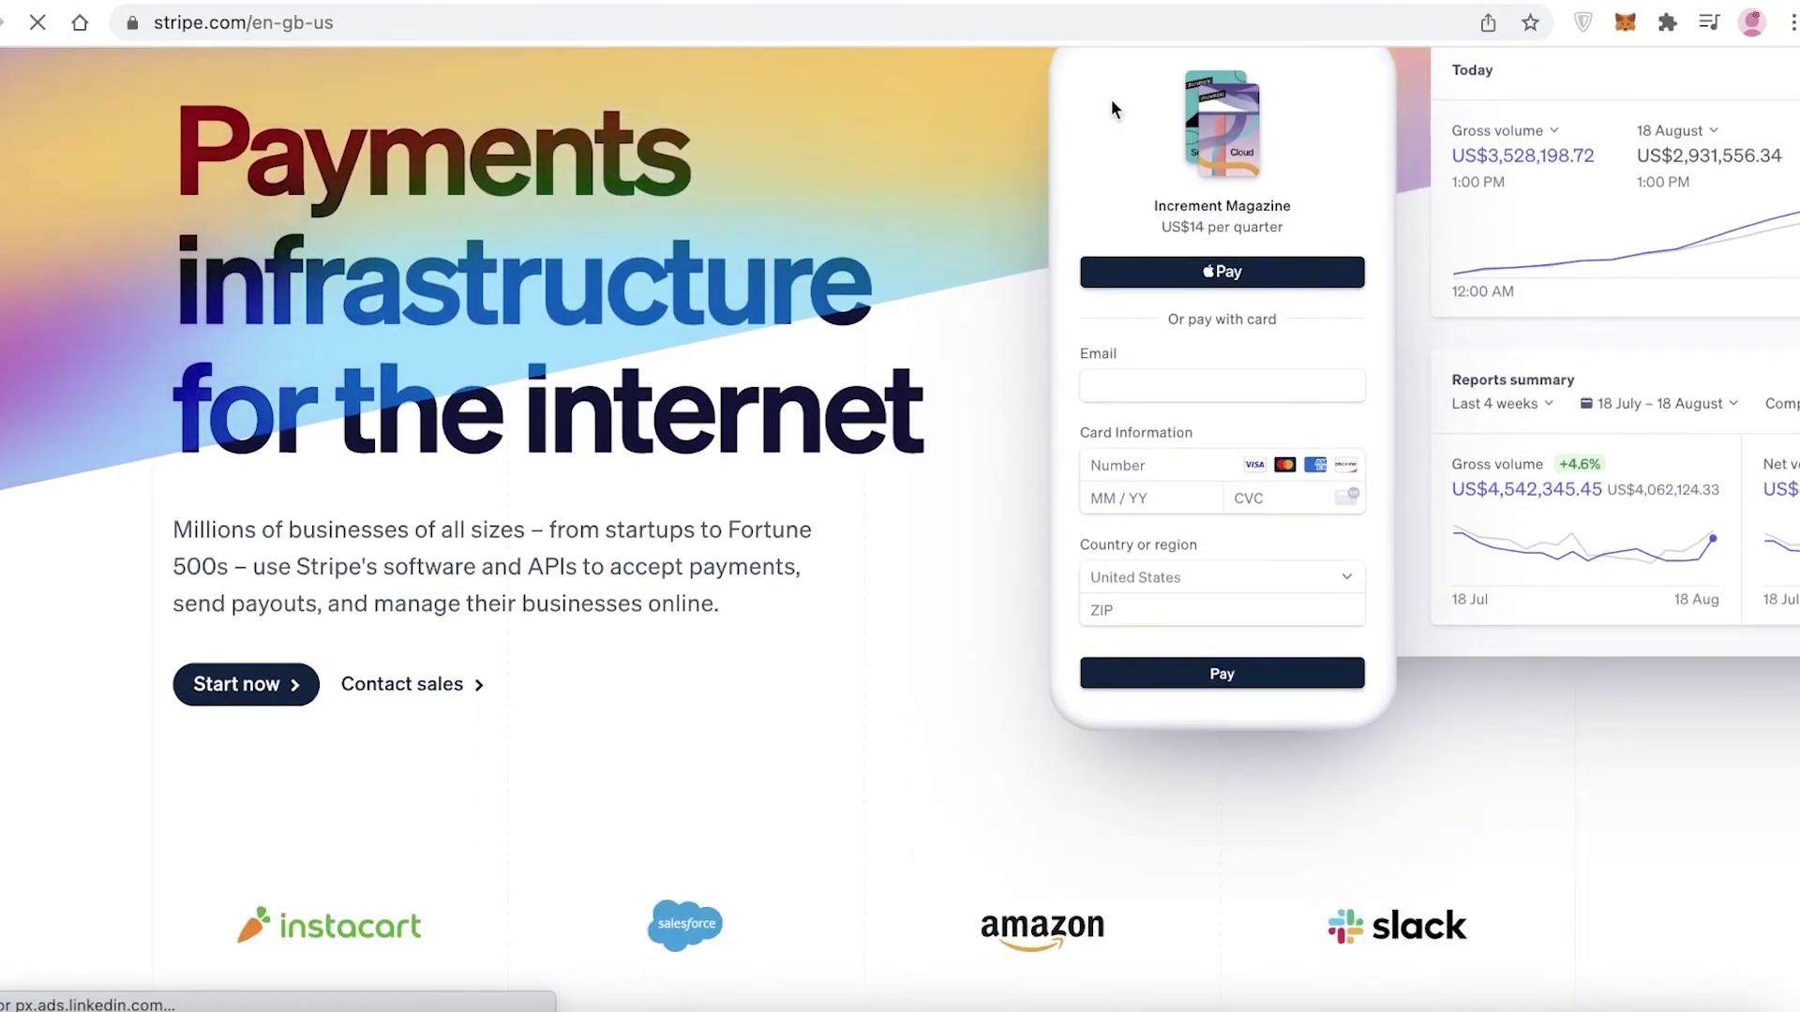
scroll(1111, 110, up, 3)
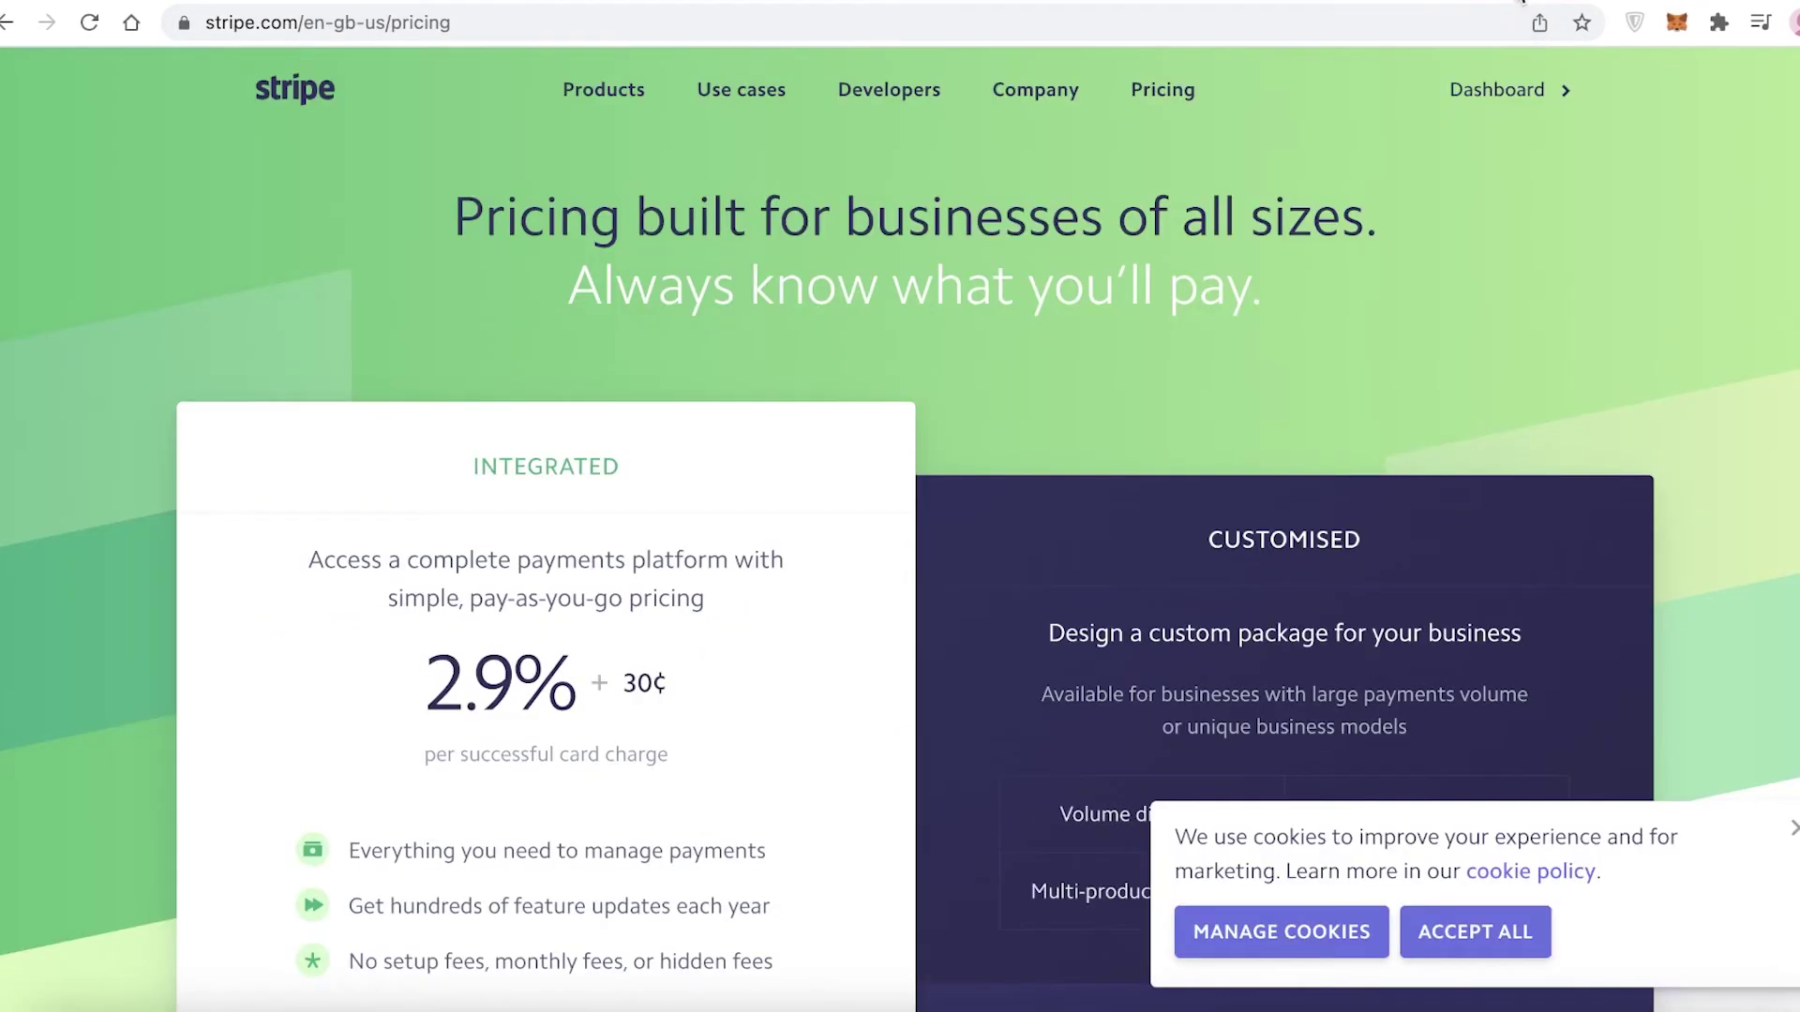
scroll(1478, 140, down, 6)
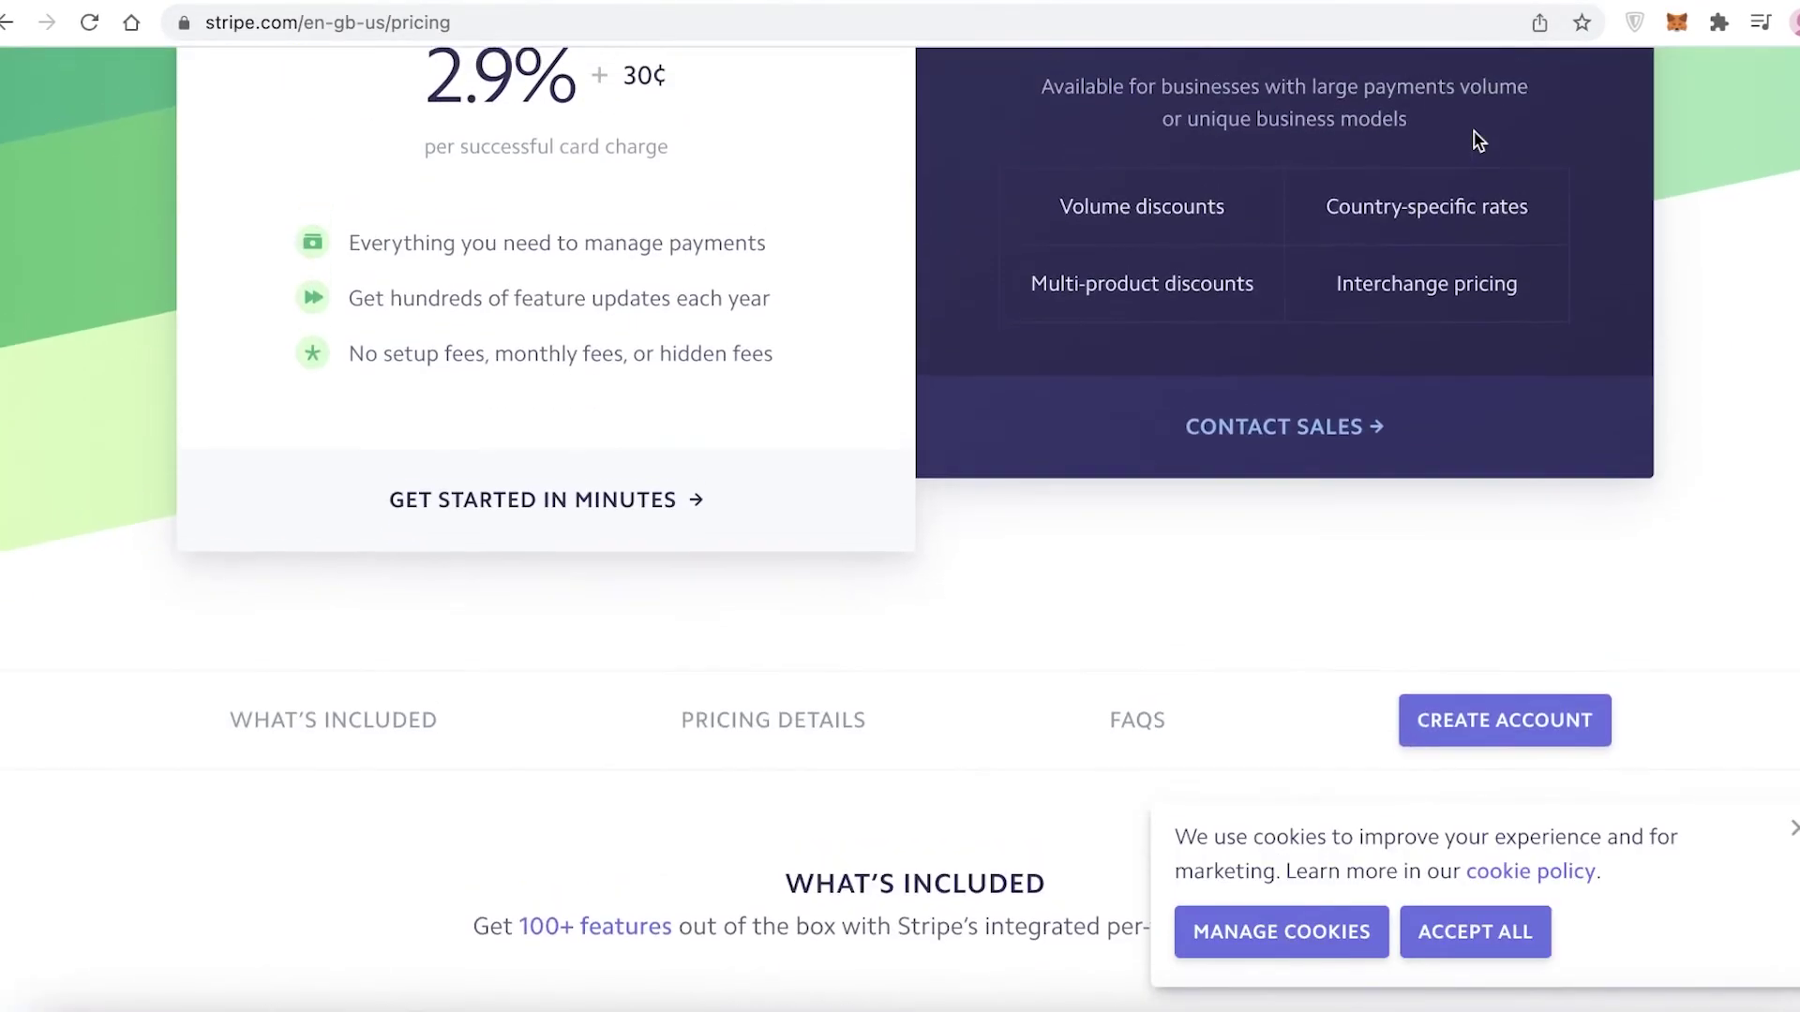
scroll(1478, 141, up, 3)
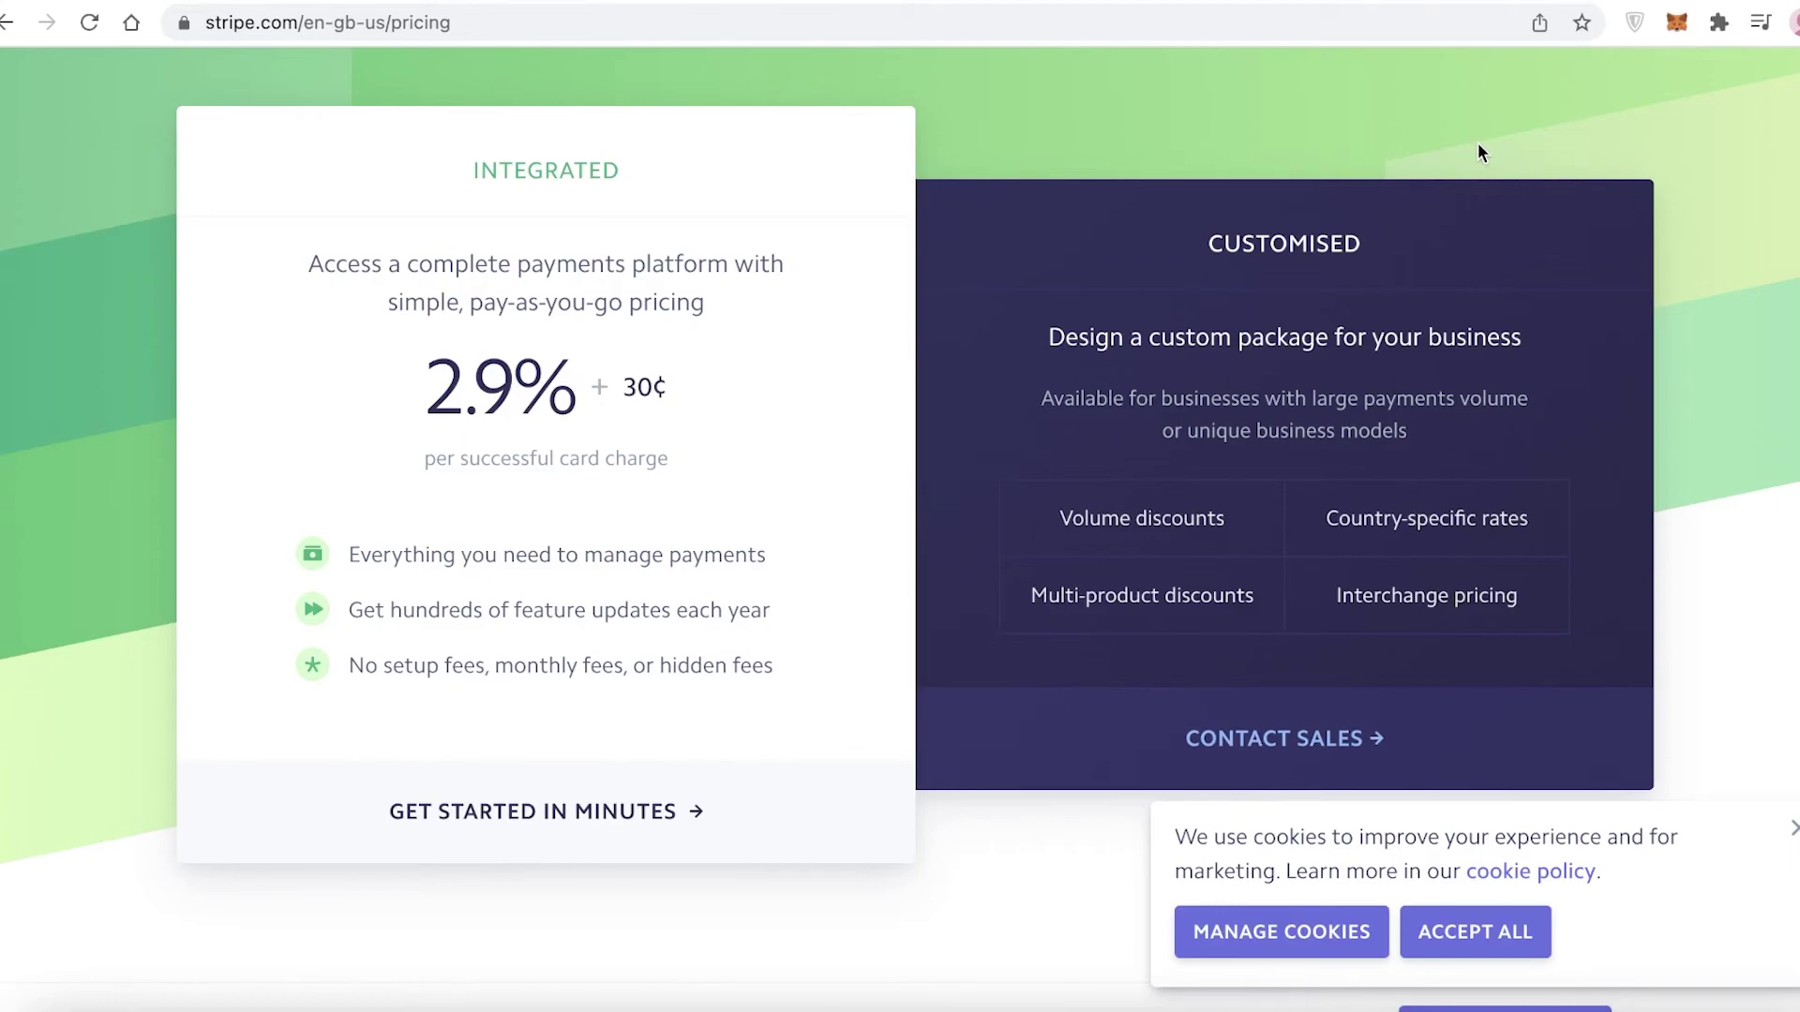
scroll(1478, 143, up, 1)
scroll(1479, 150, down, 7)
scroll(1477, 164, up, 7)
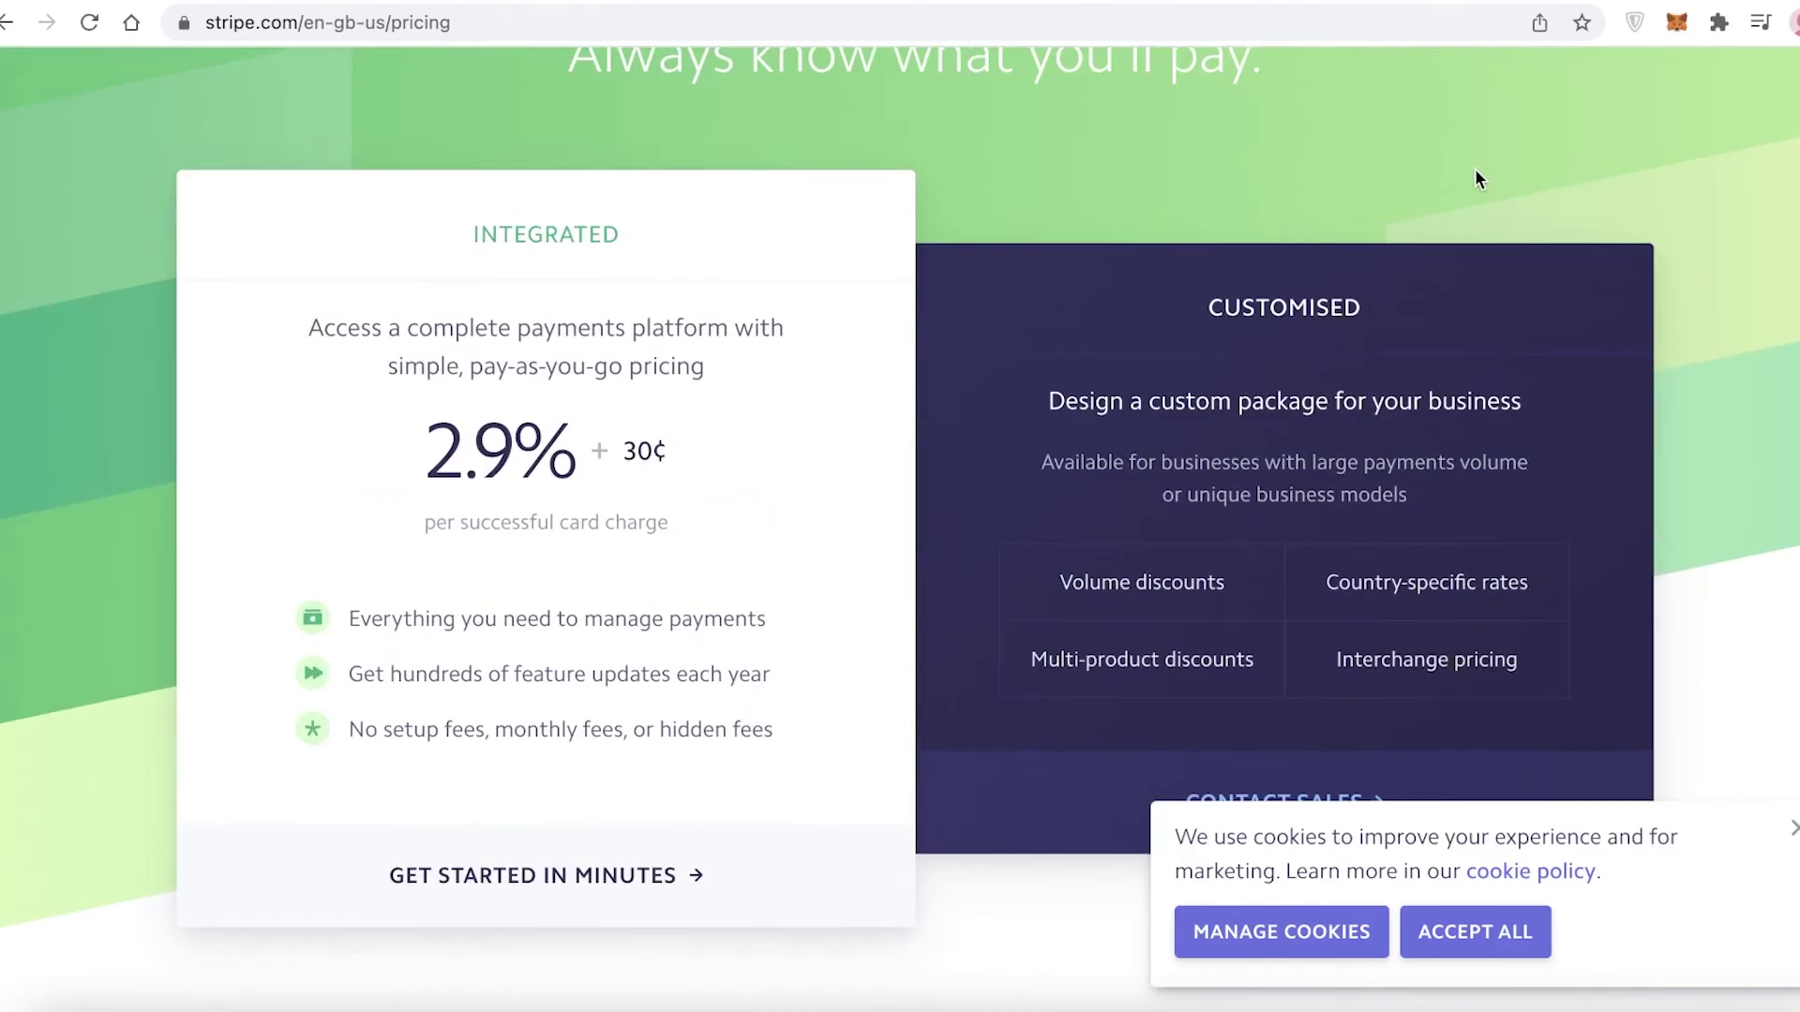
Close the cookie banner and scroll through the What's Included section.
click(1791, 828)
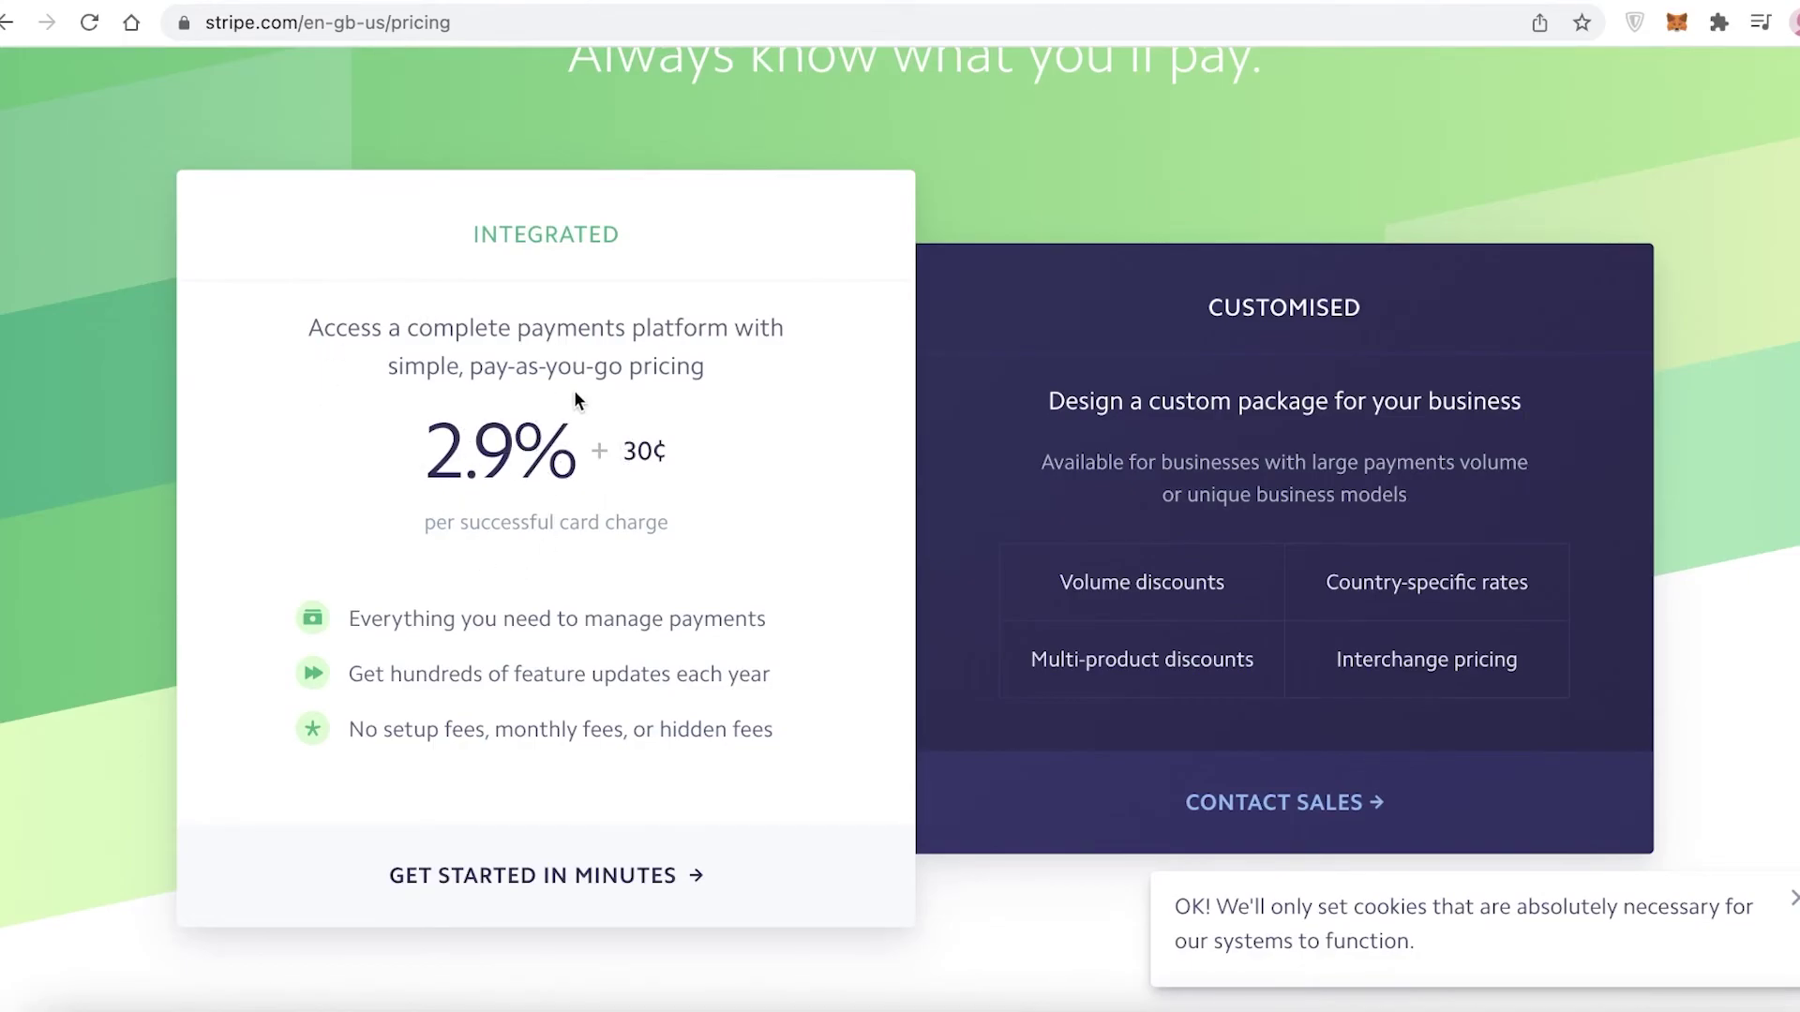
scroll(590, 385, down, 8)
scroll(592, 389, up, 6)
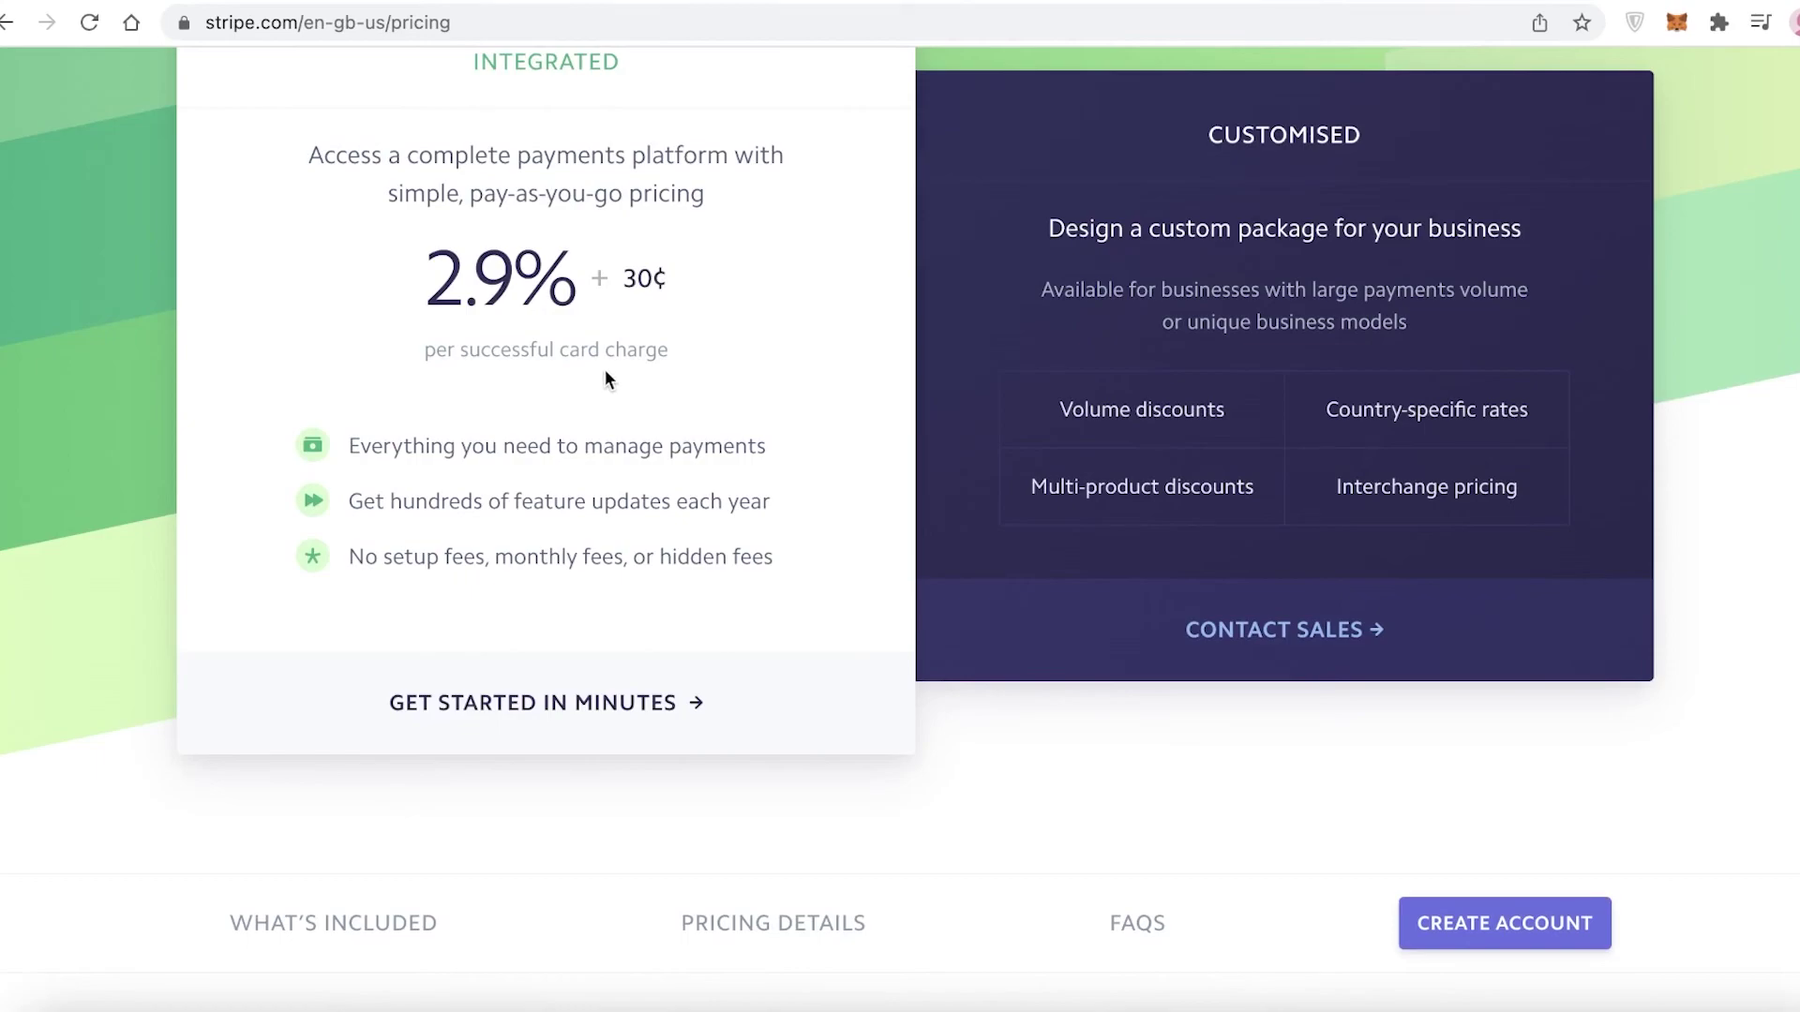
scroll(605, 378, down, 1)
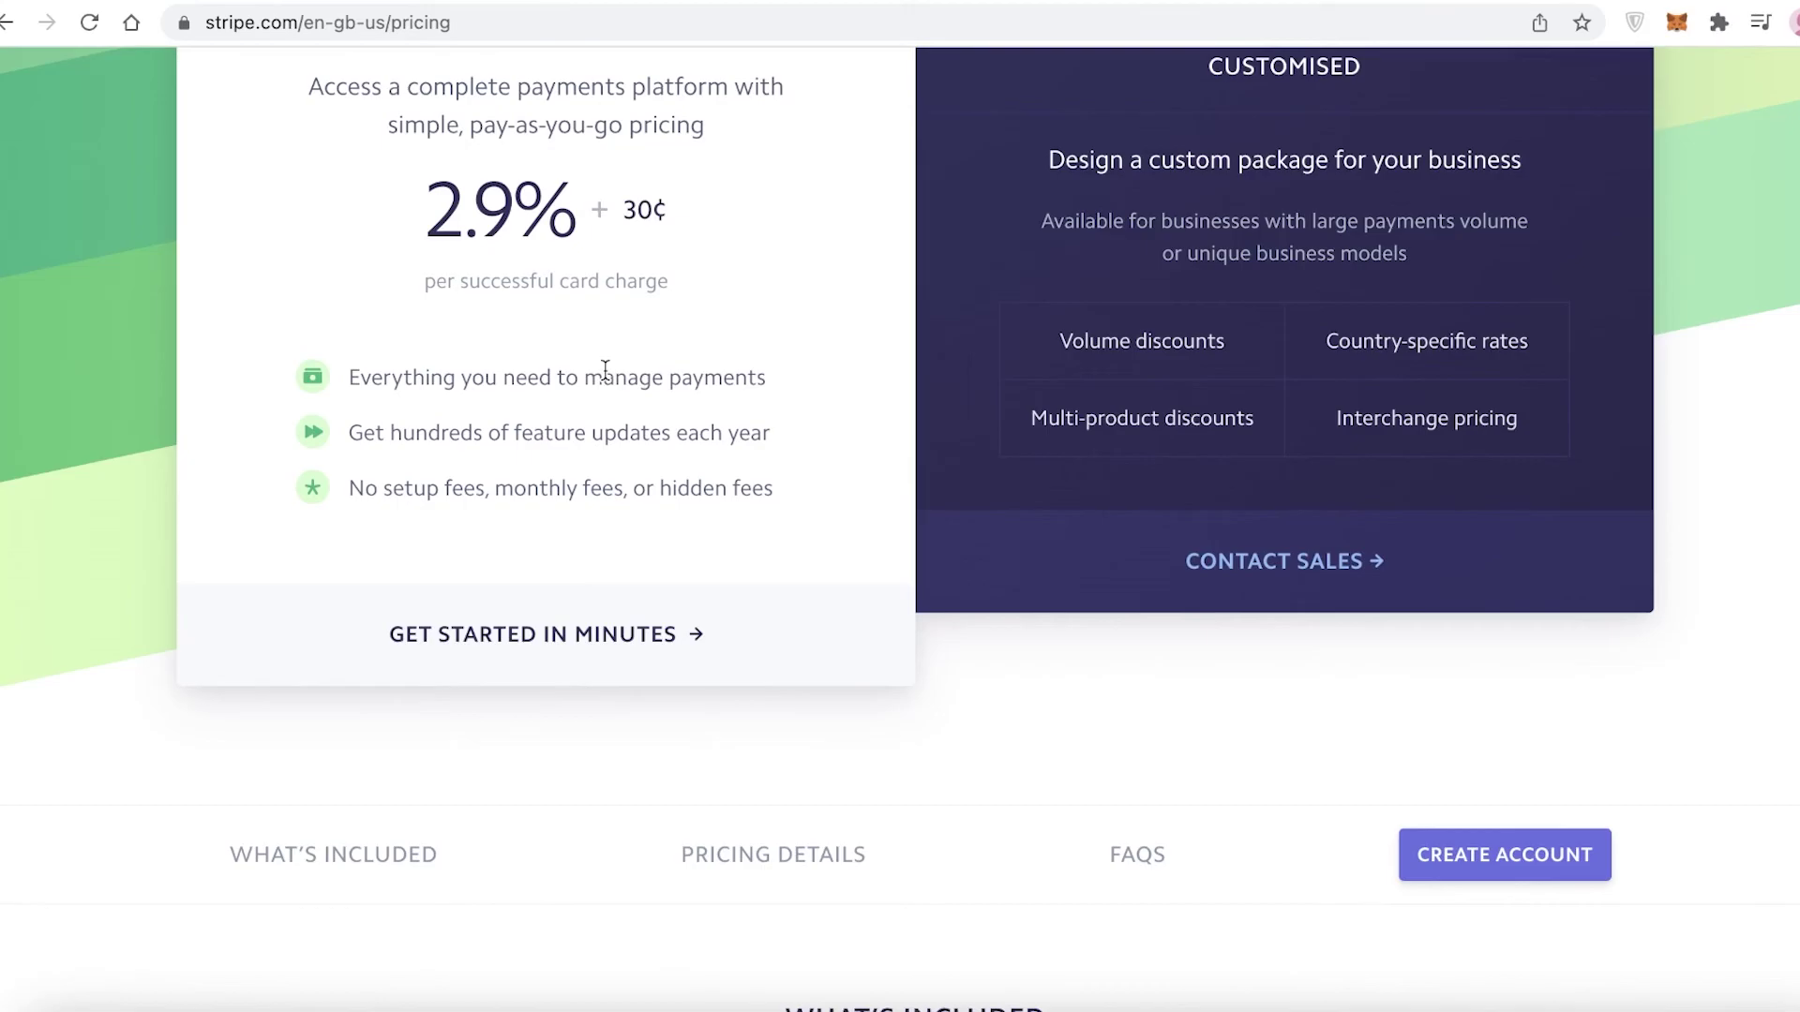
scroll(609, 369, up, 4)
scroll(634, 410, down, 19)
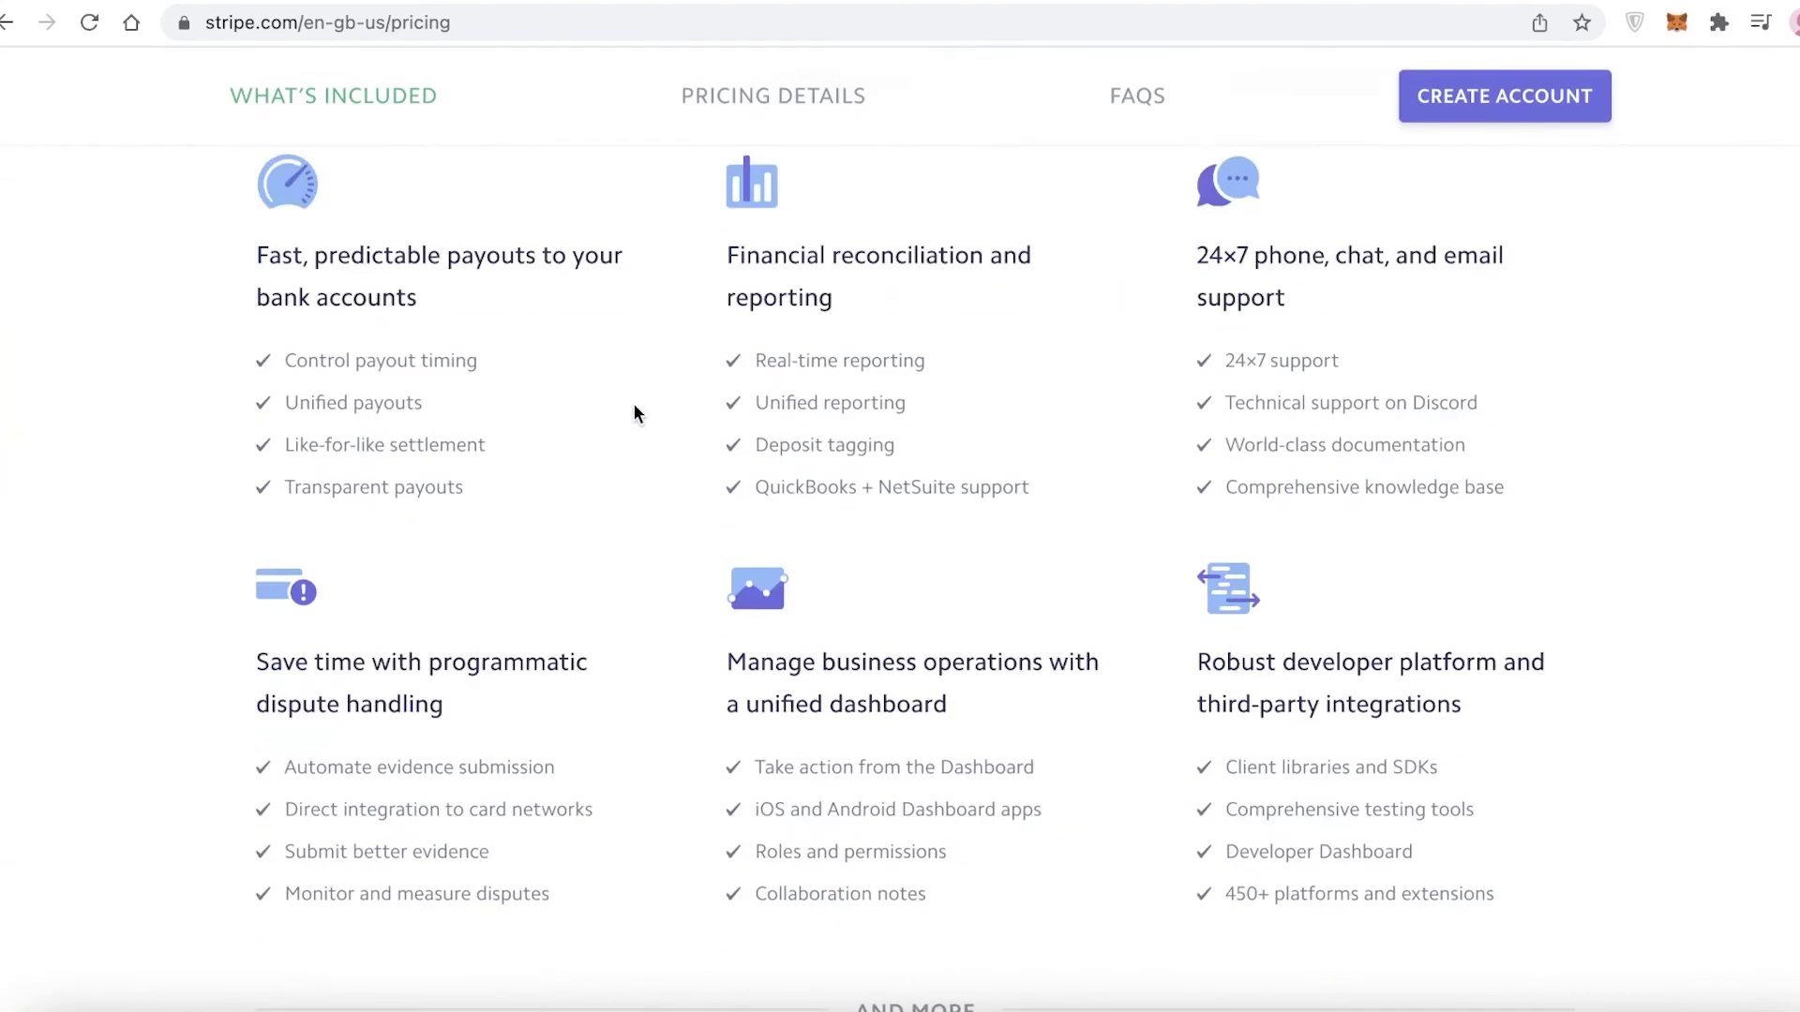
scroll(635, 413, up, 7)
scroll(630, 405, up, 10)
scroll(628, 392, down, 10)
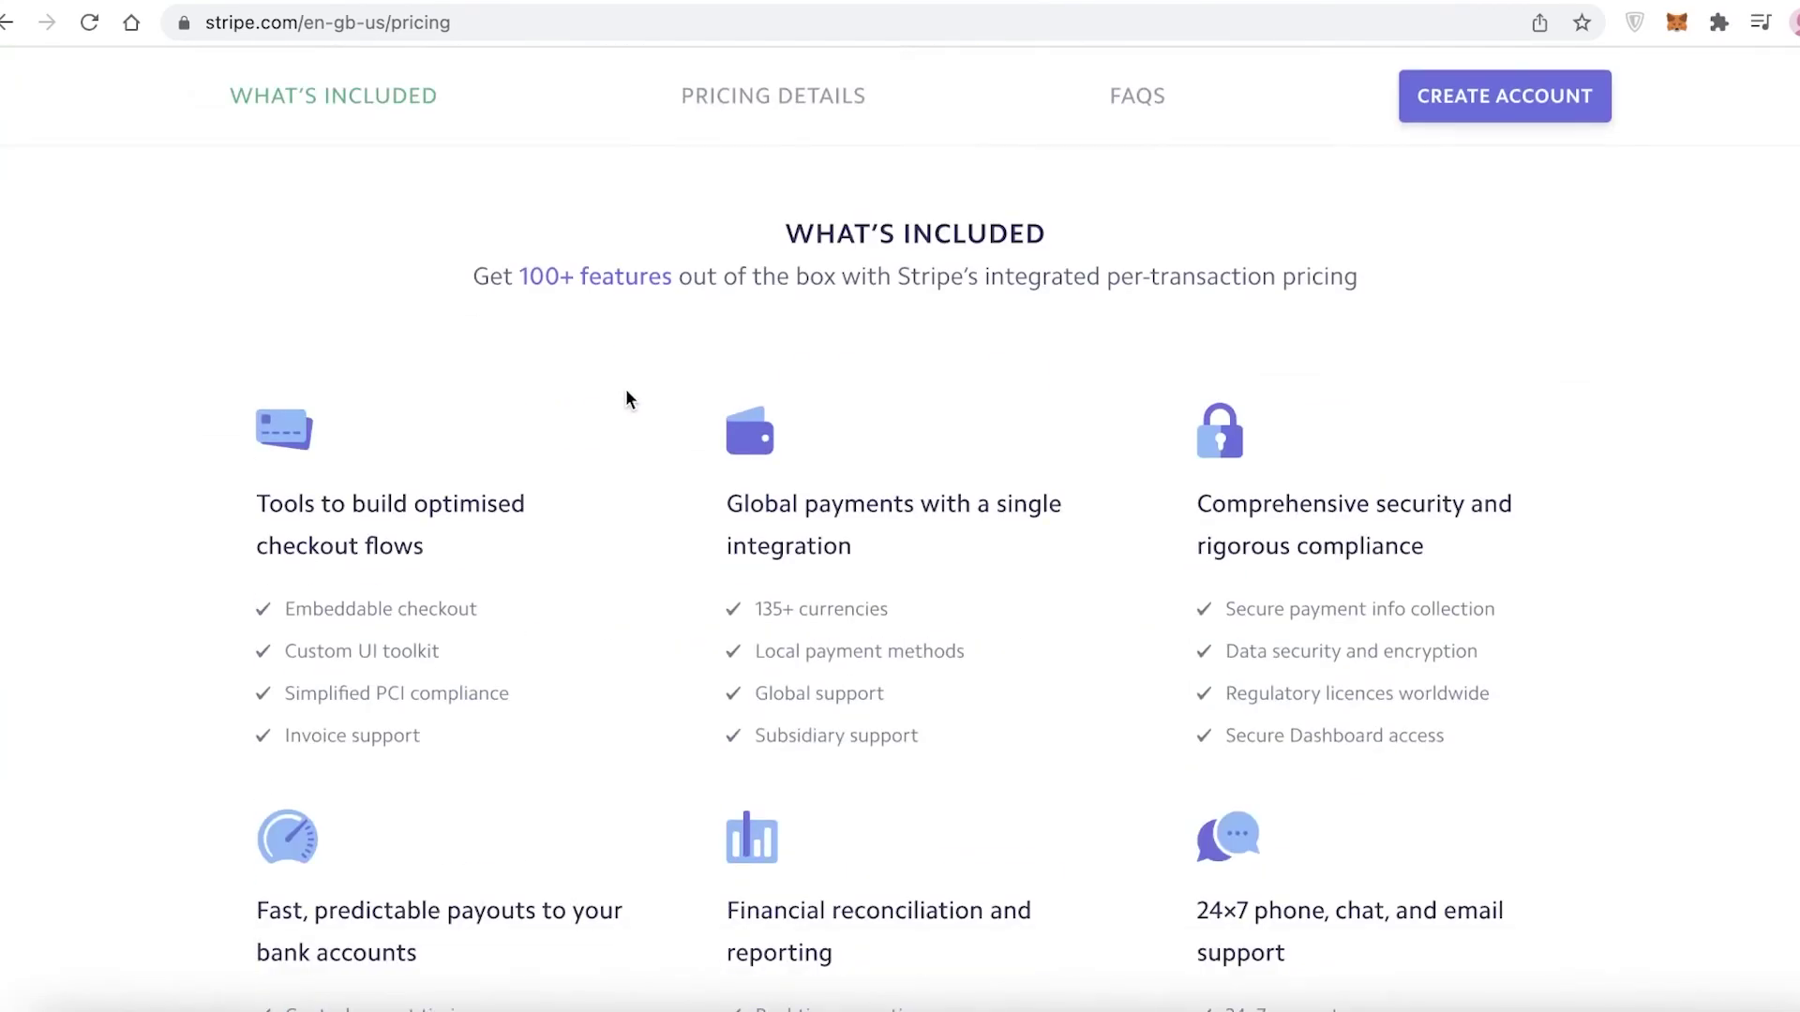
scroll(647, 366, up, 4)
View the detailed card pricing, then return to the Integrated and Customised plans.
click(676, 348)
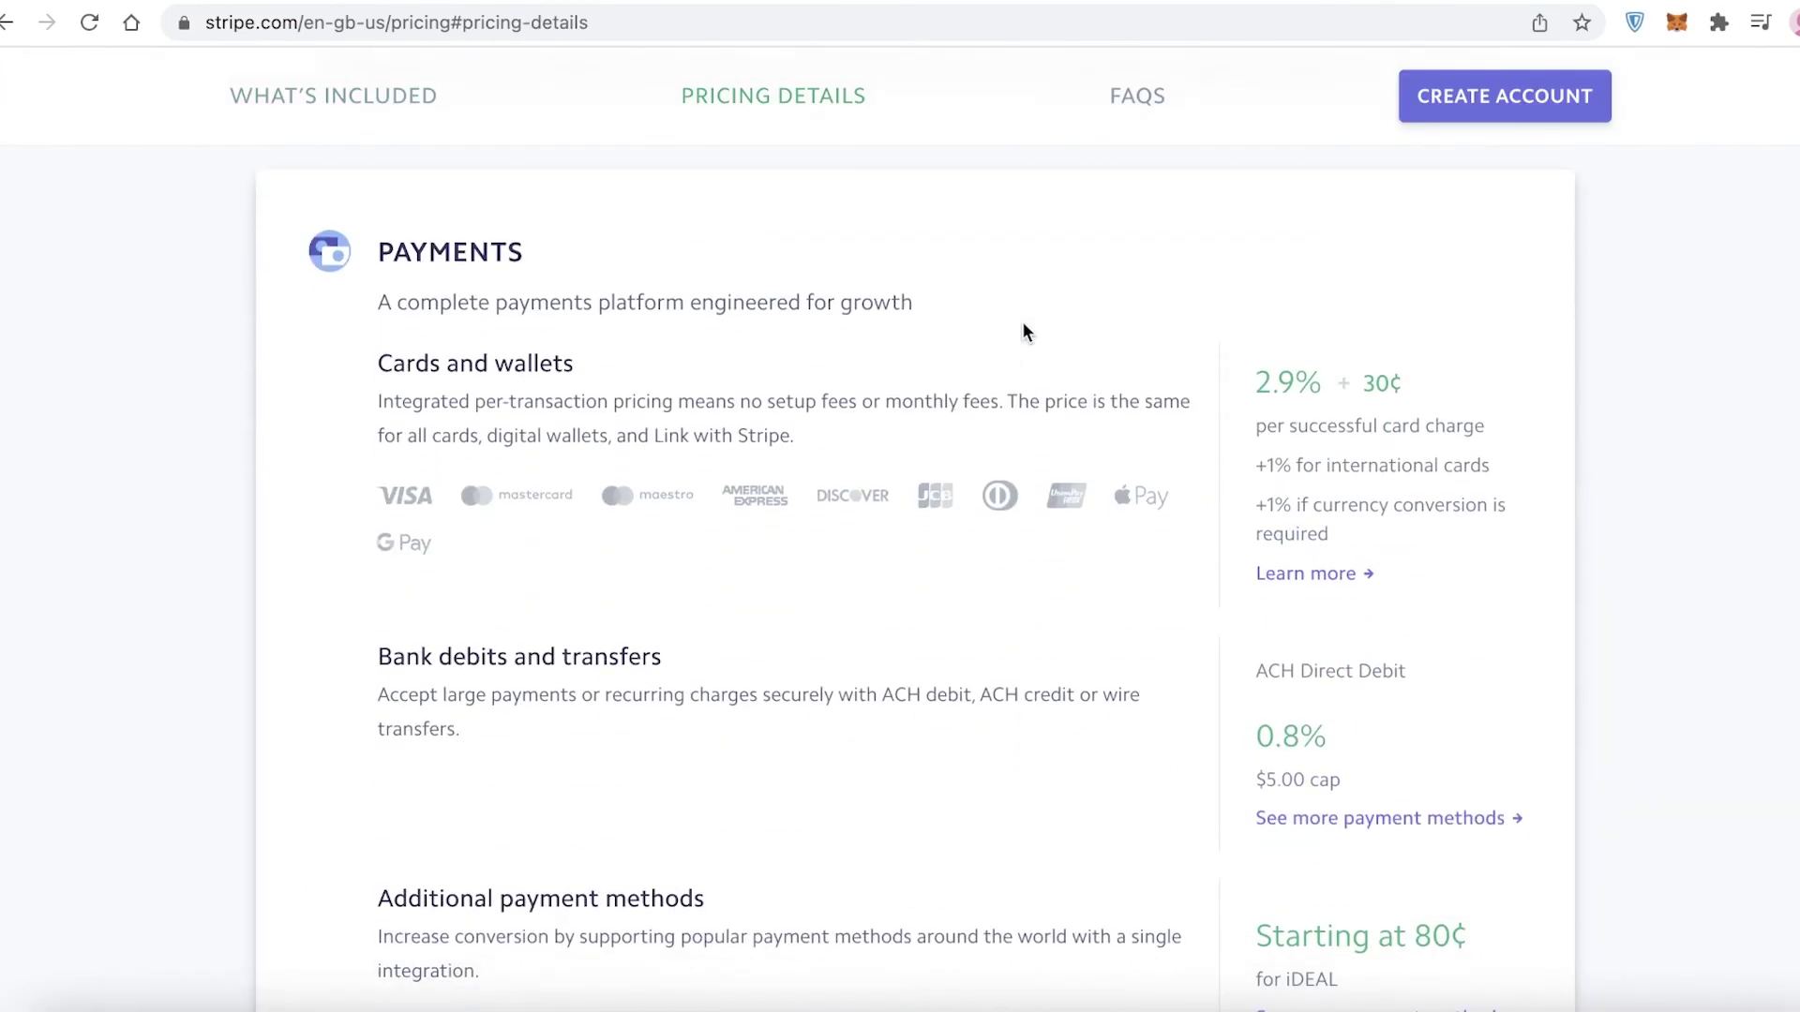
scroll(644, 444, down, 15)
scroll(643, 441, up, 19)
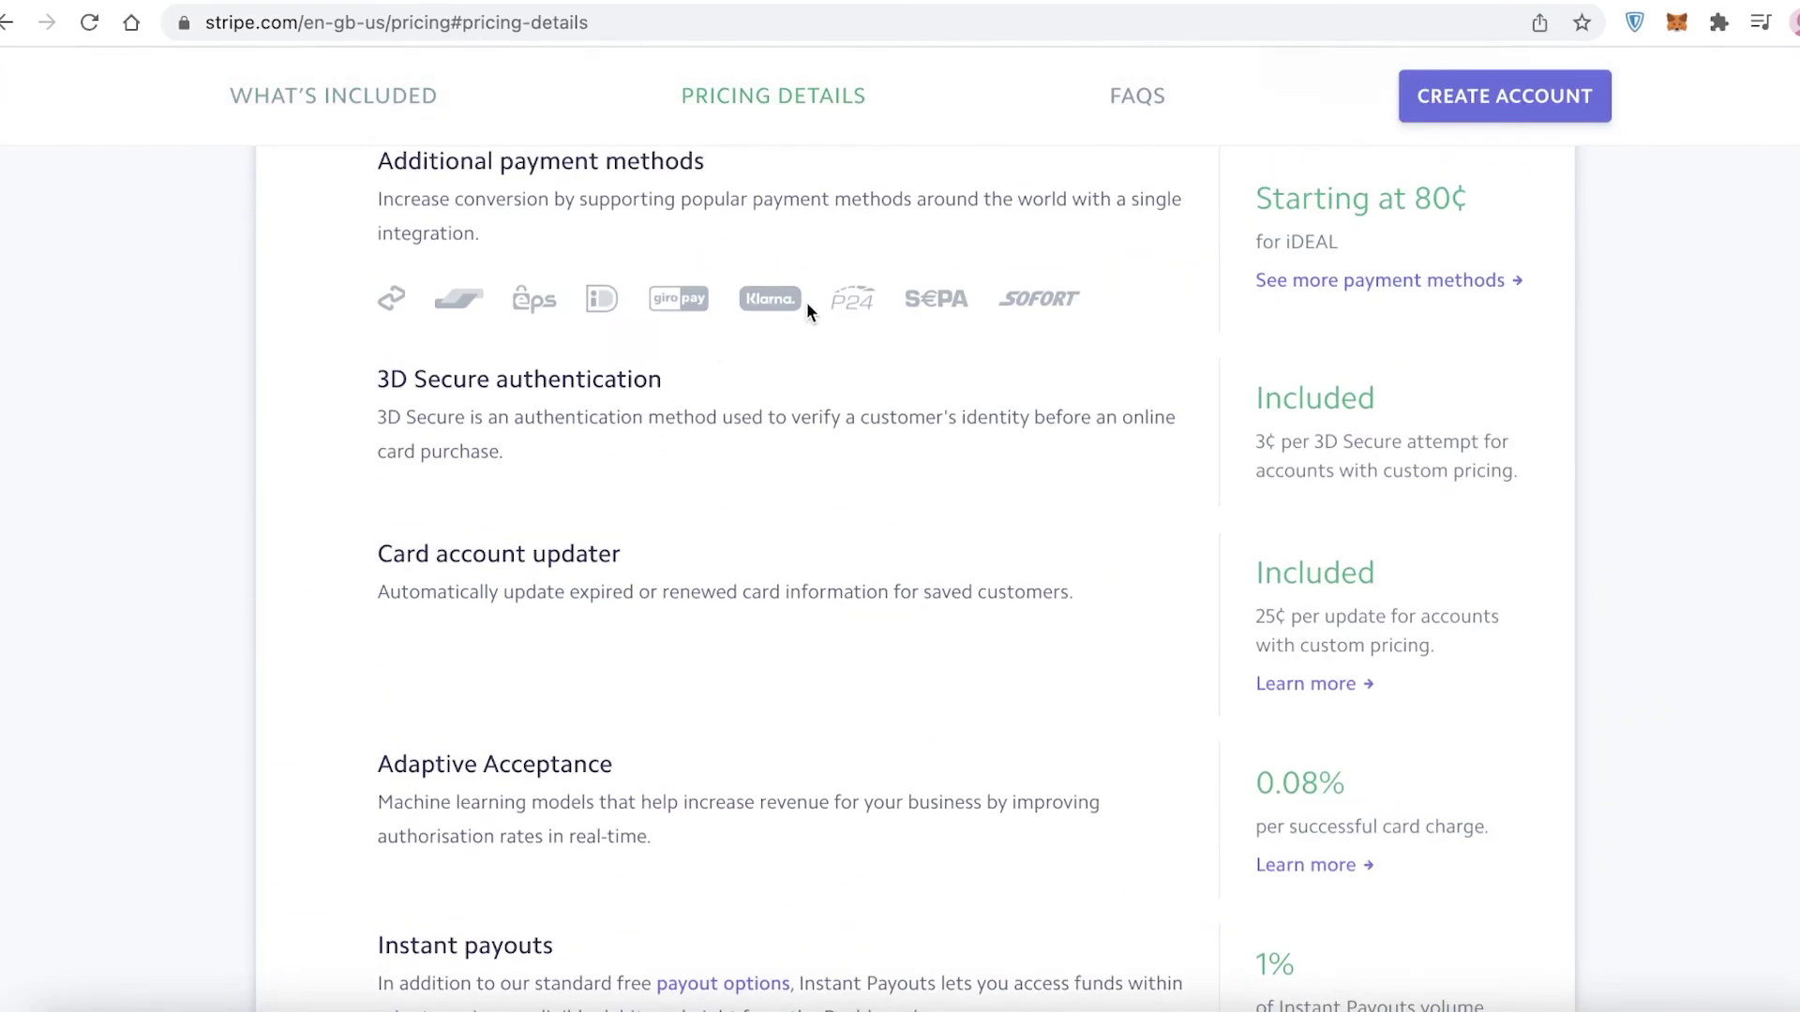
click(9, 29)
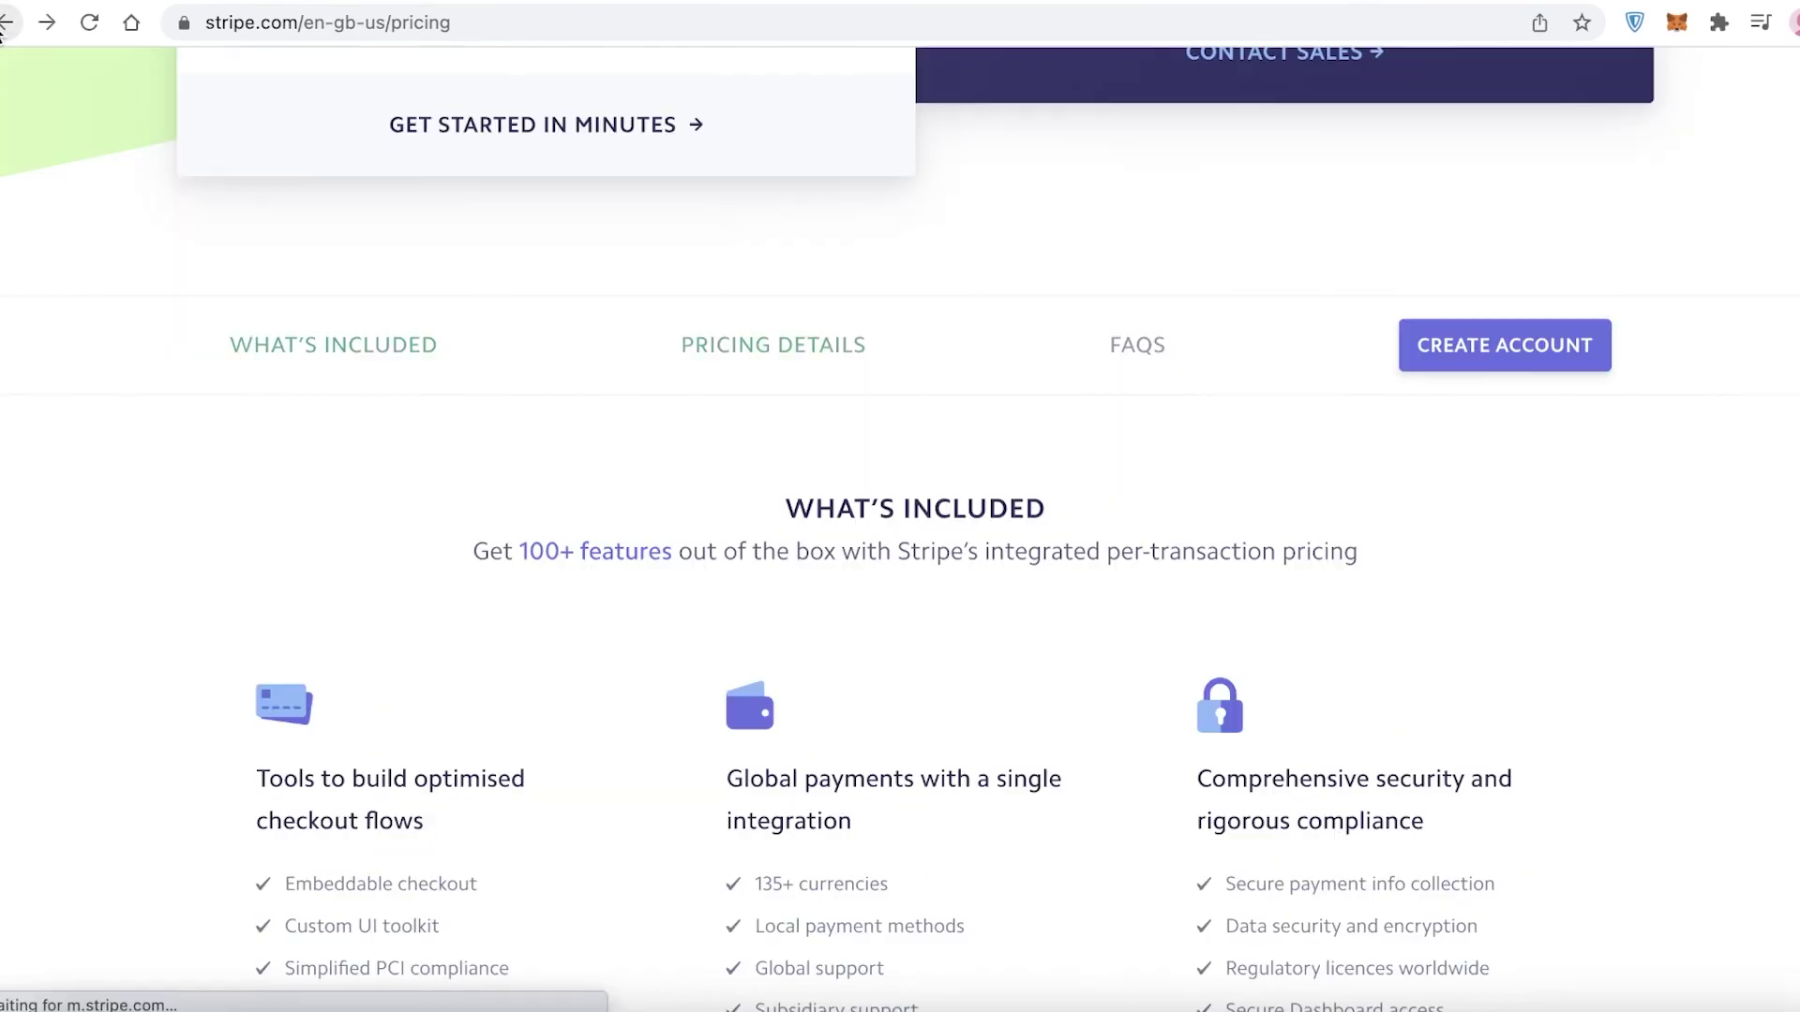
scroll(173, 239, up, 10)
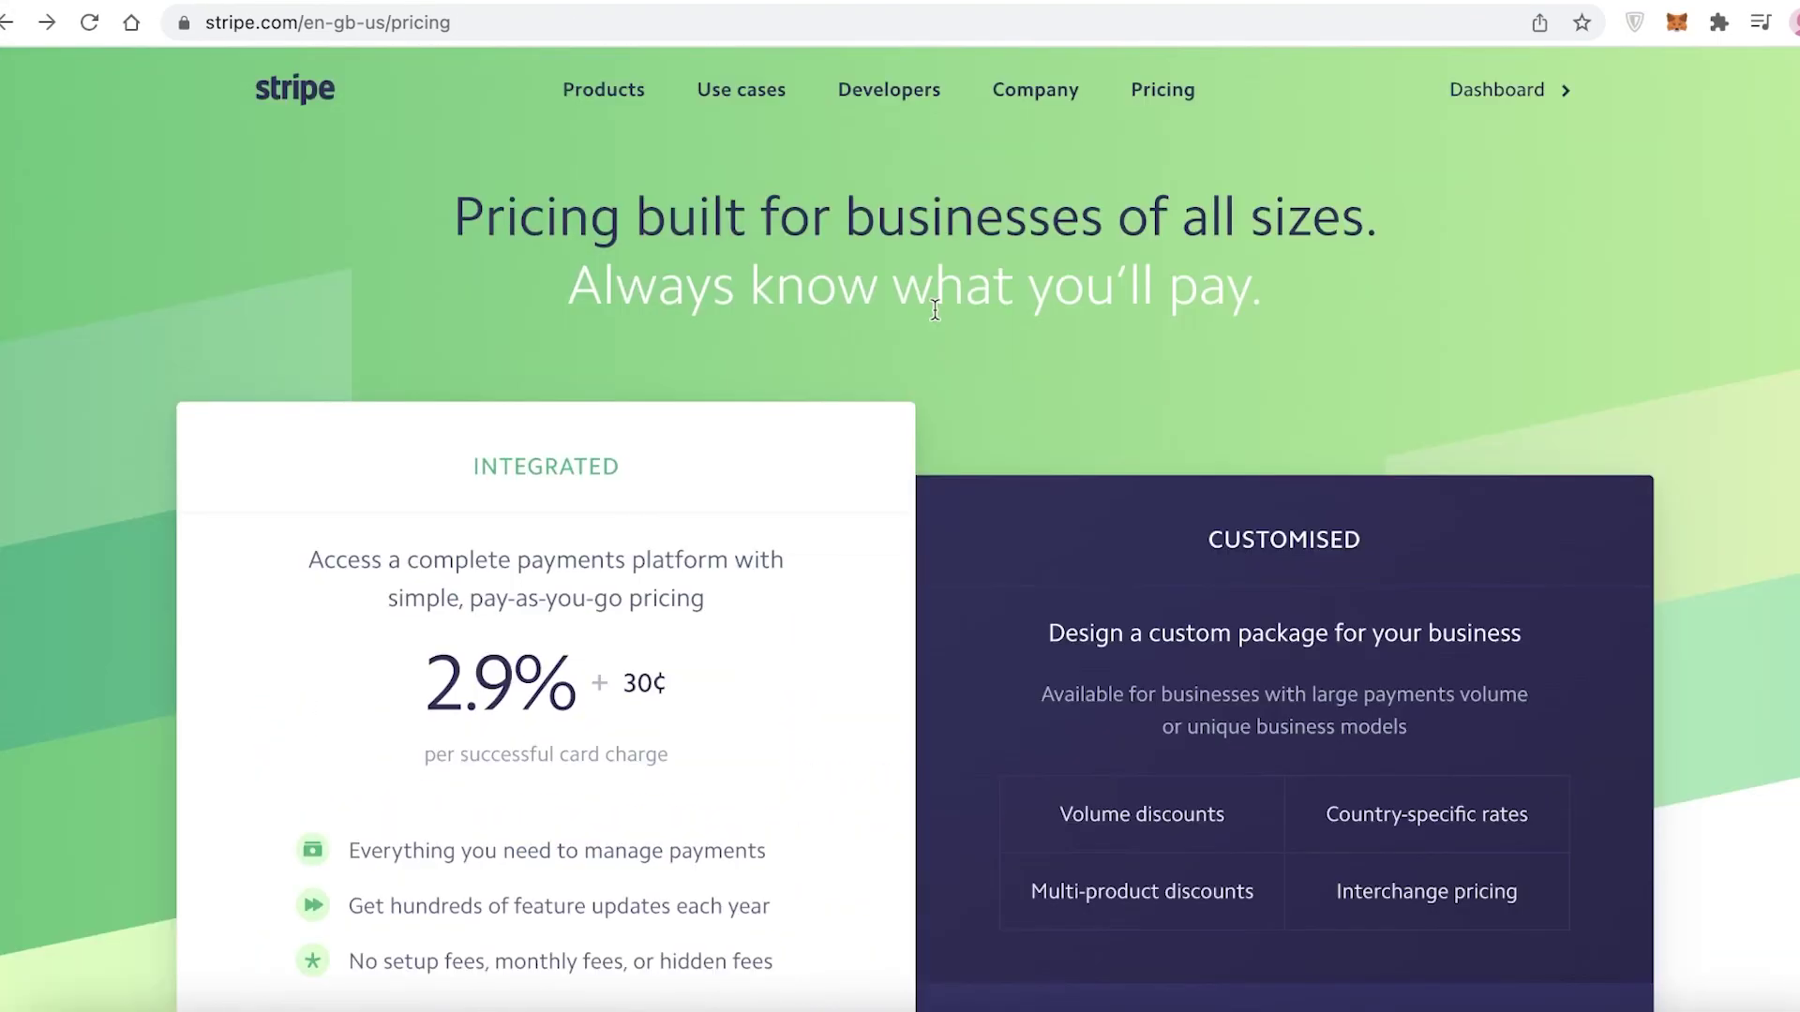
scroll(934, 309, down, 10)
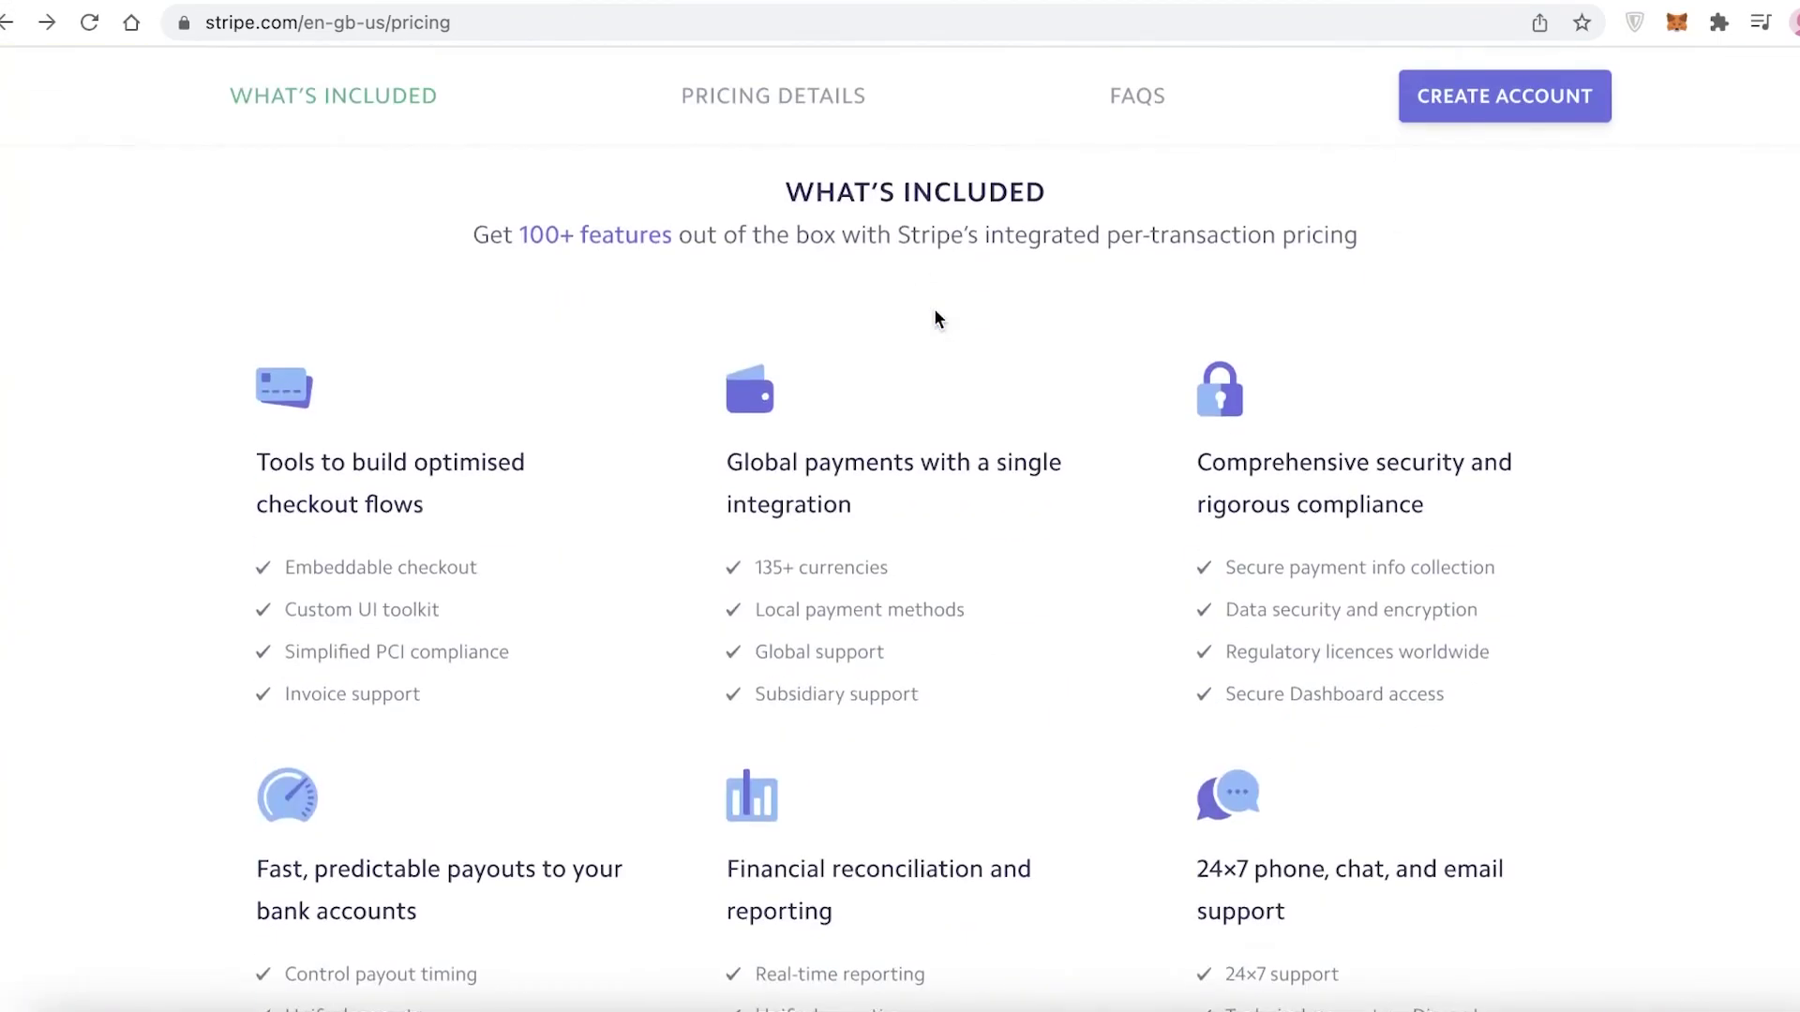
scroll(934, 309, up, 8)
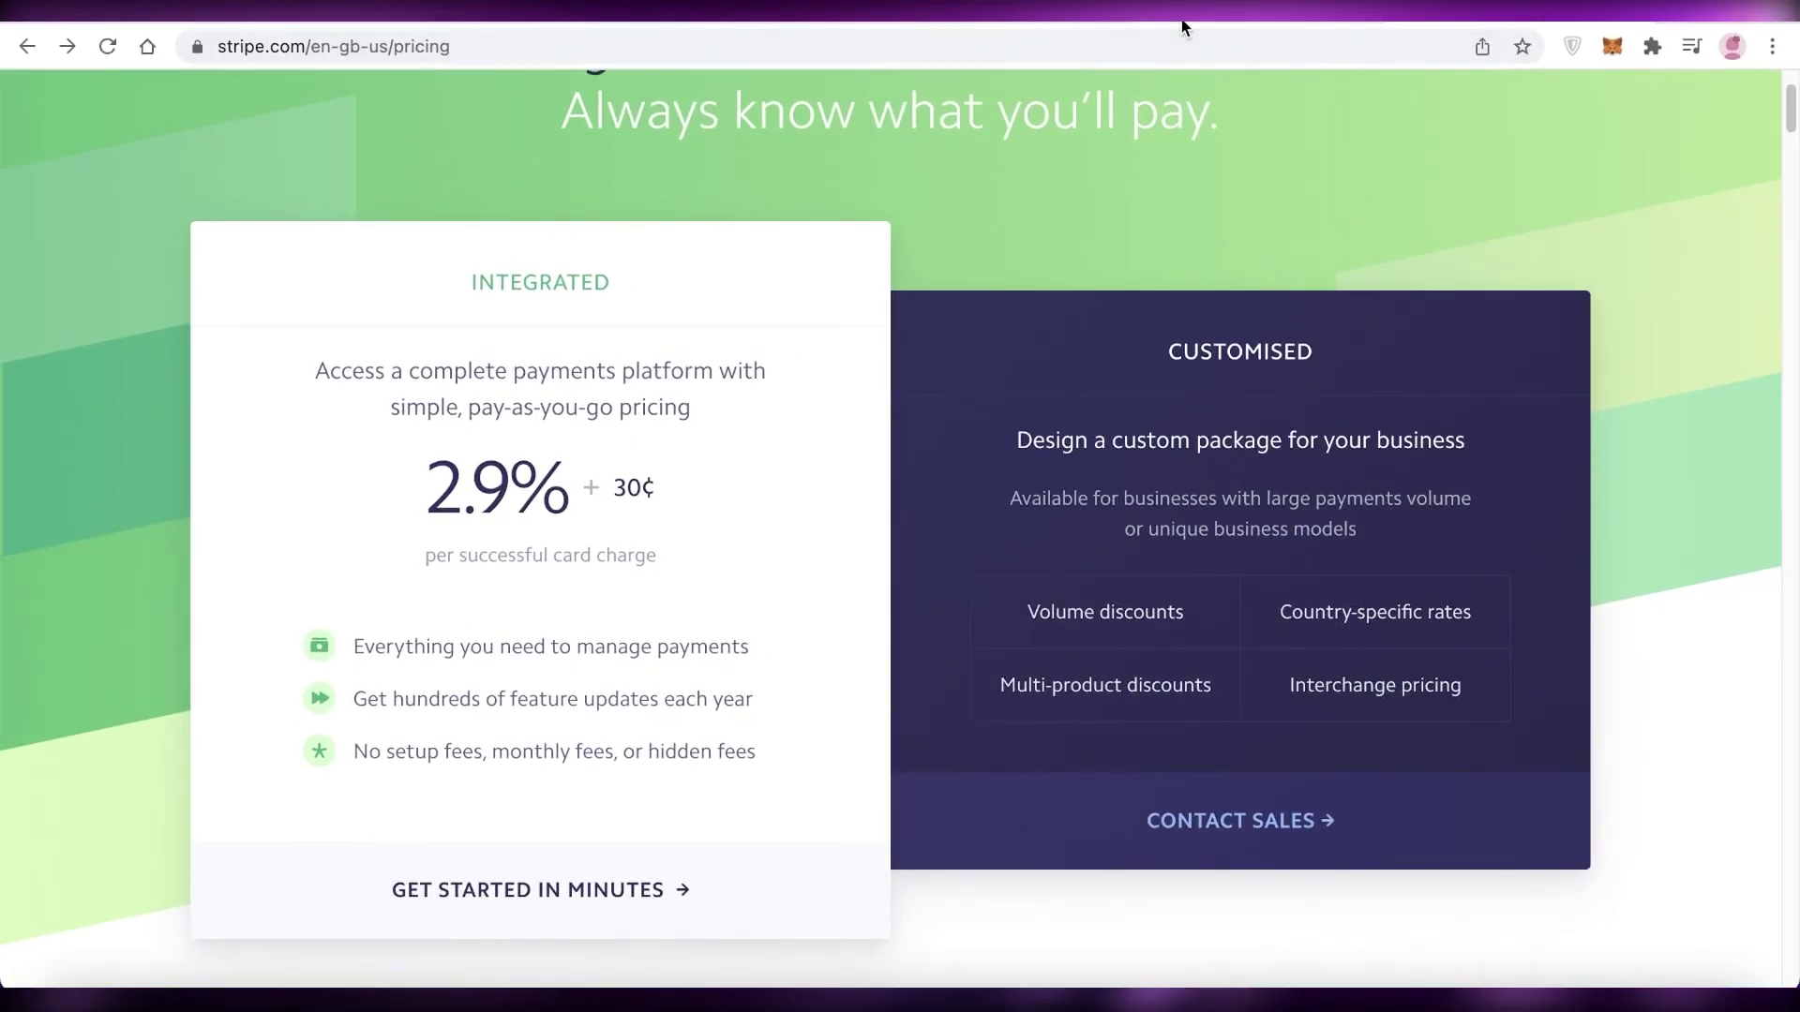
Pass briefly through the Stripe Reports tab before returning to the WooCommerce dashboard.
click(1183, 28)
click(1020, 197)
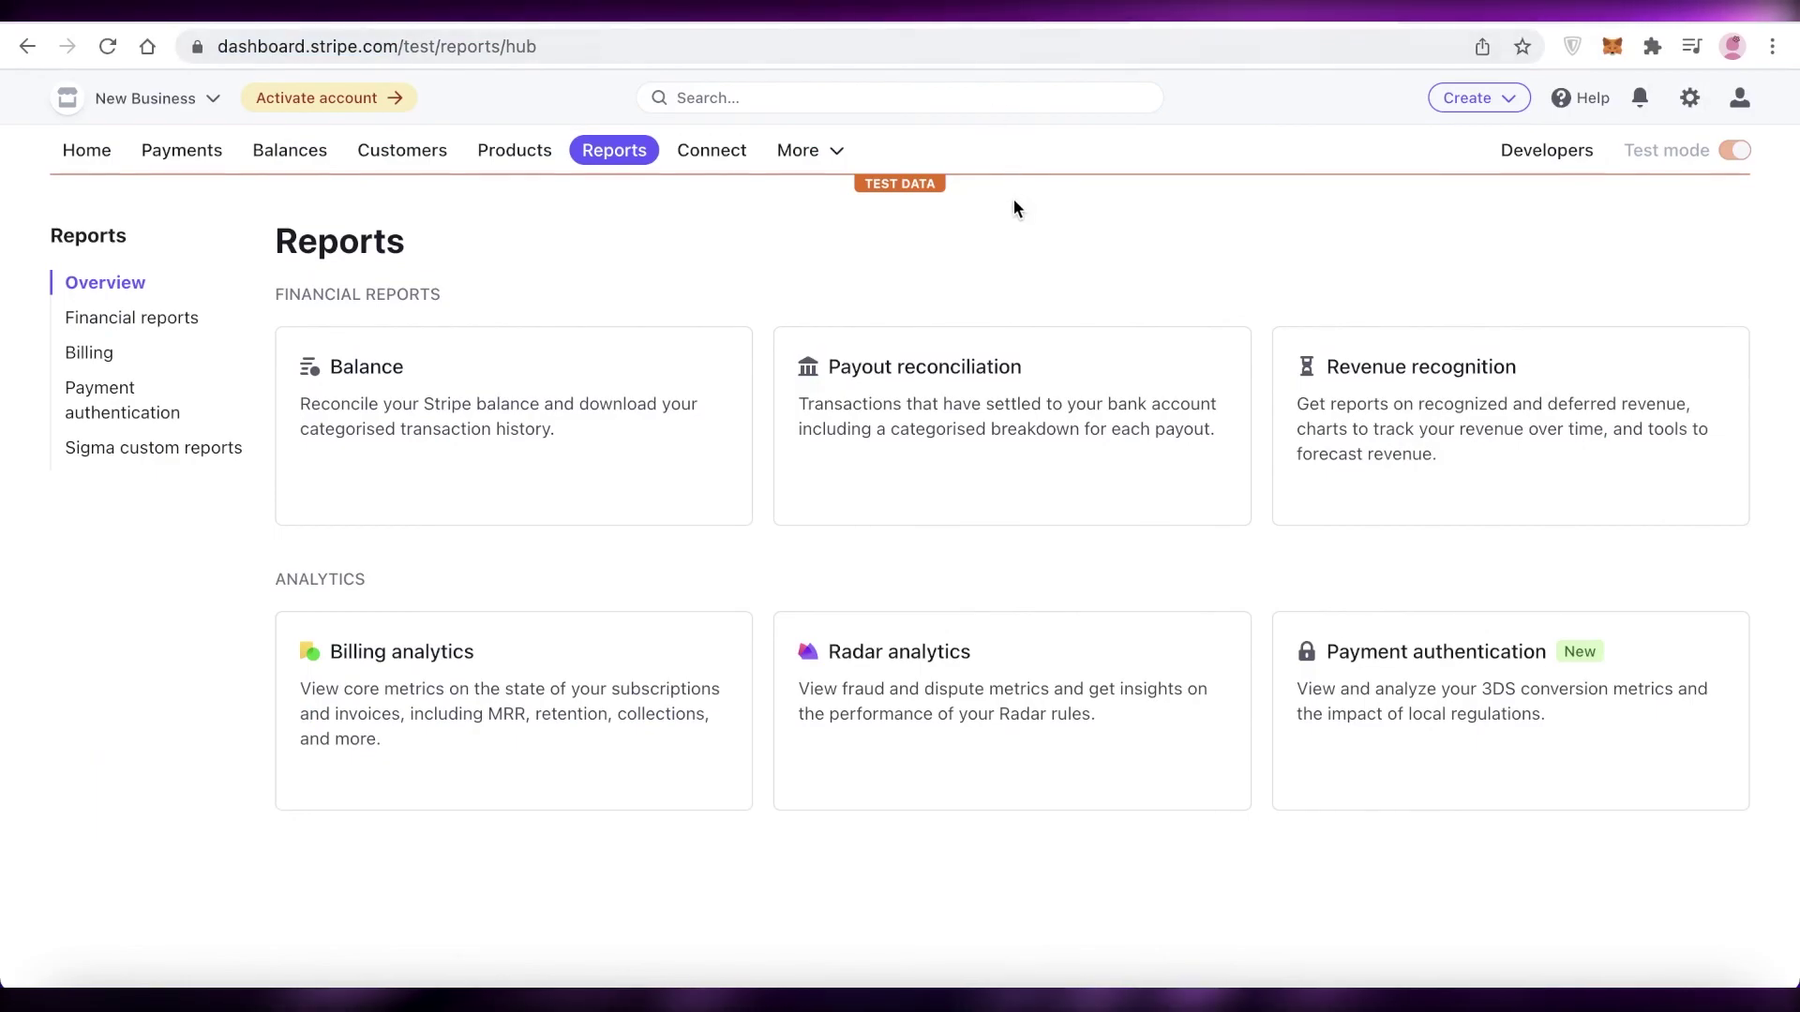
click(976, 11)
mouse_move(984, 132)
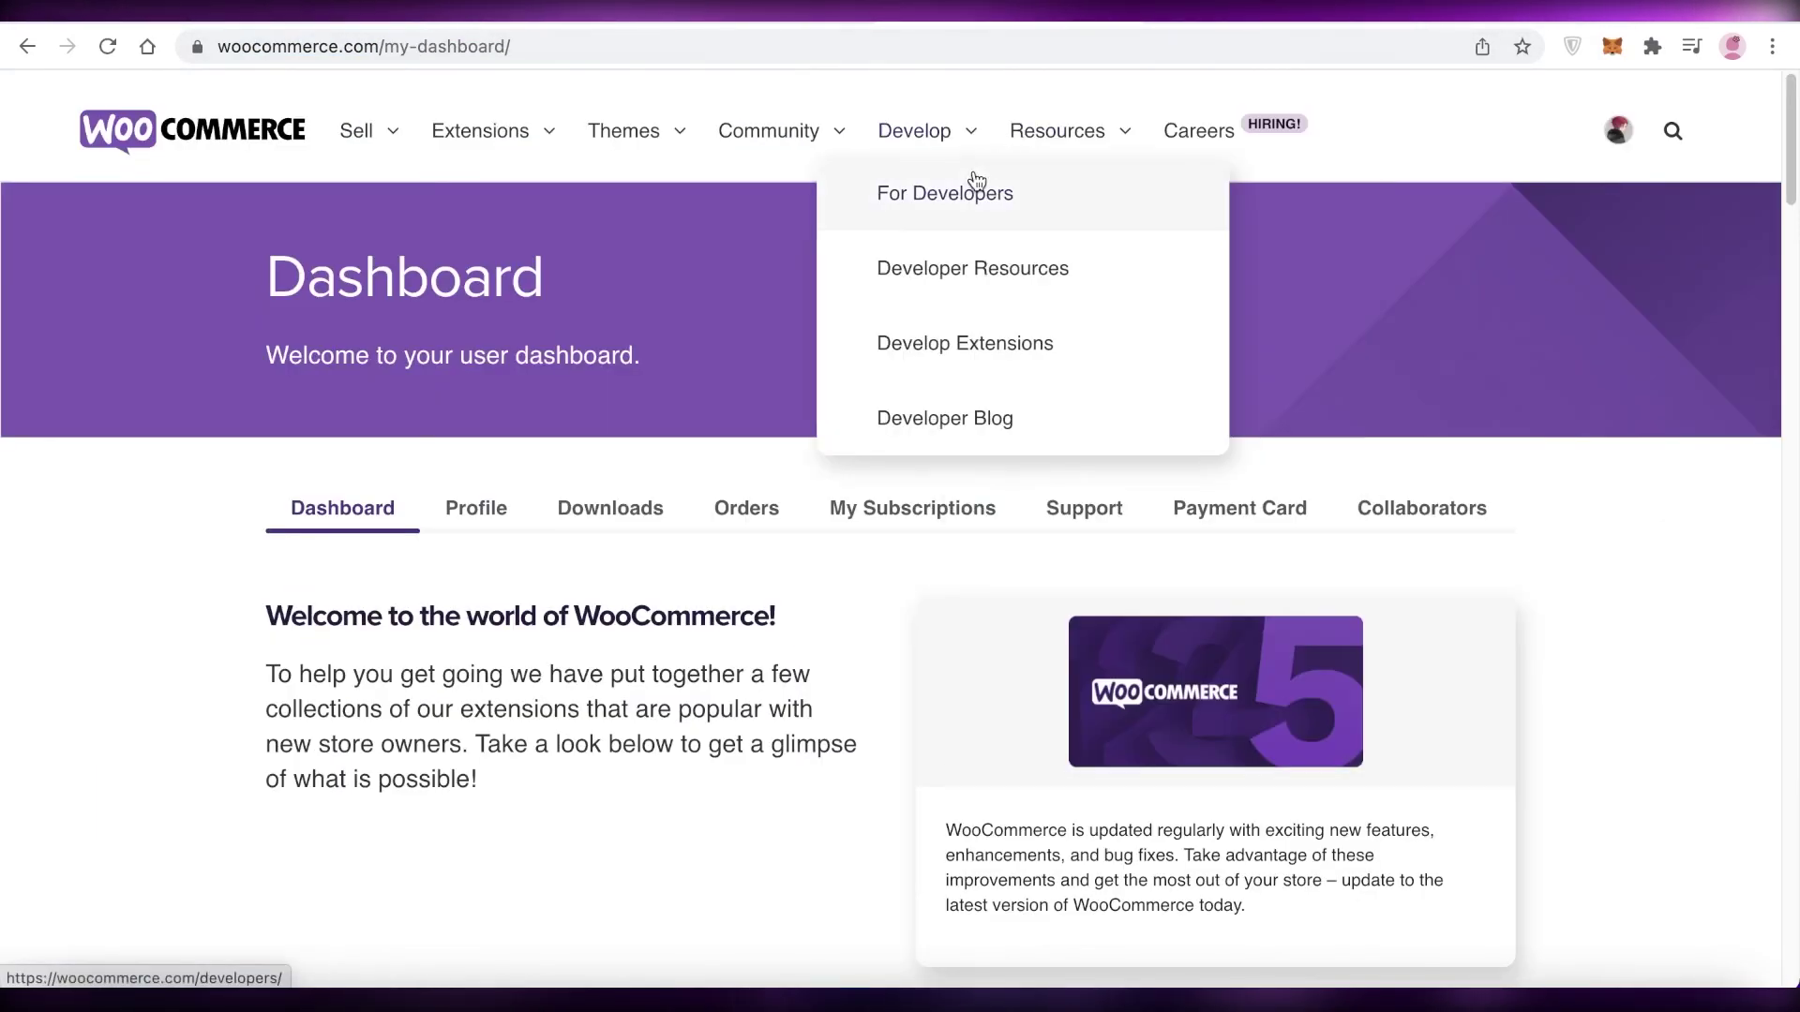